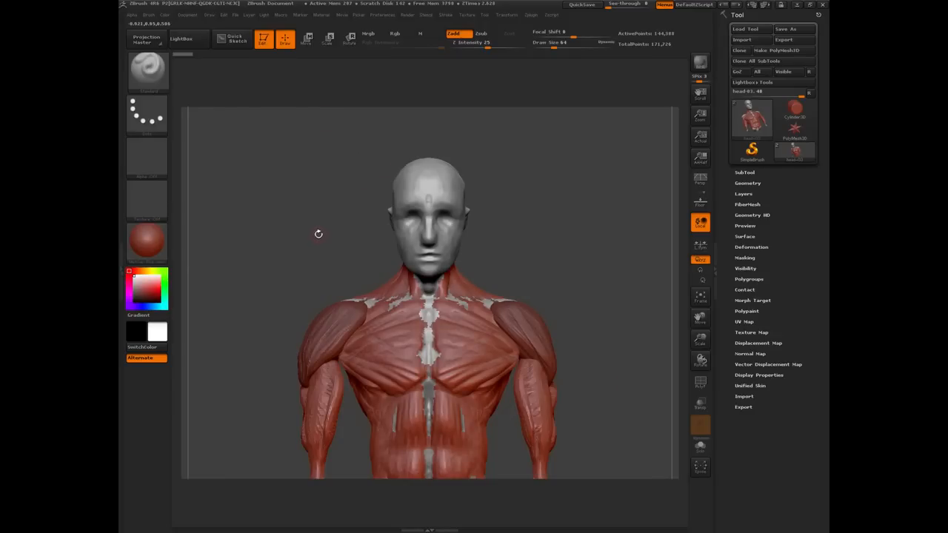
Merge the head subtool down with the PM3D_Sphere3D subtool and accept the non-undoable operation.
left_click_drag(318, 234, 353, 196)
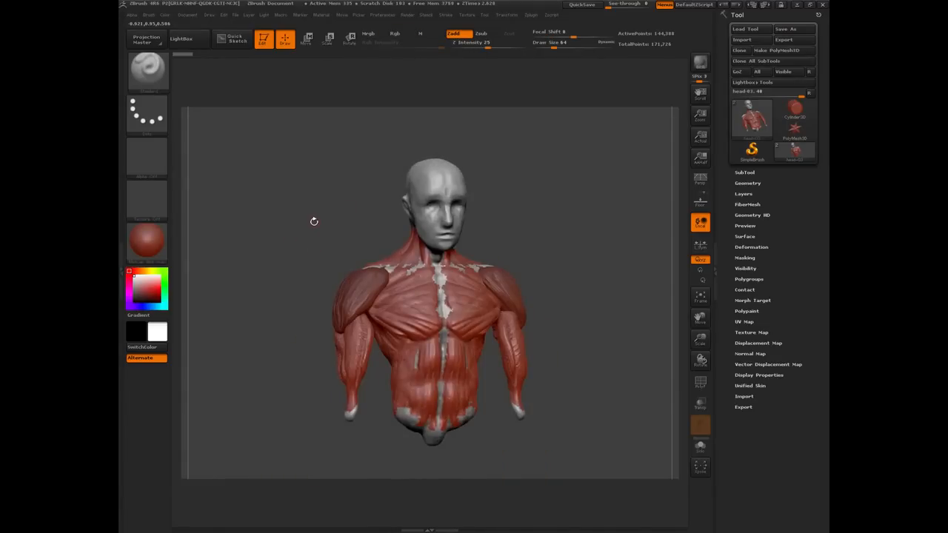
left_click_drag(314, 221, 347, 261)
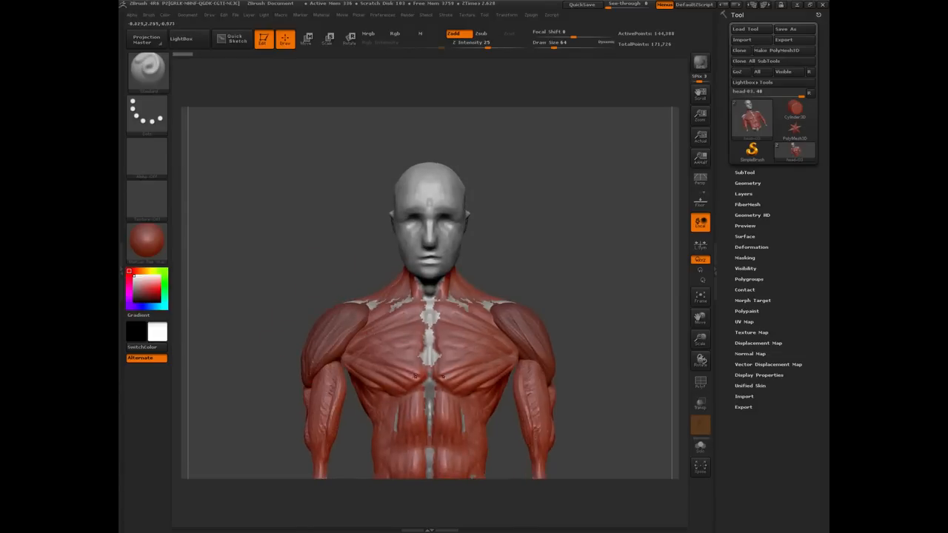
left_click_drag(283, 284, 401, 236)
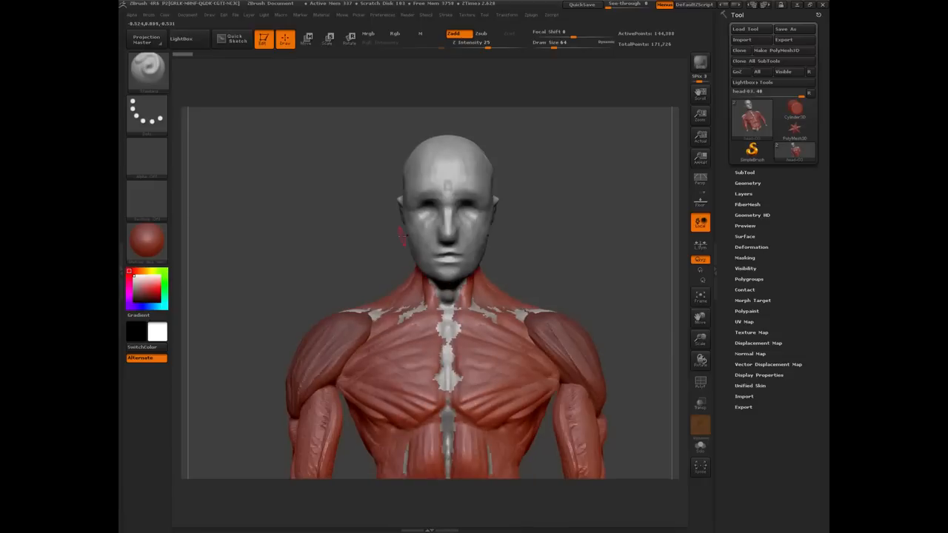
left_click_drag(327, 229, 280, 258)
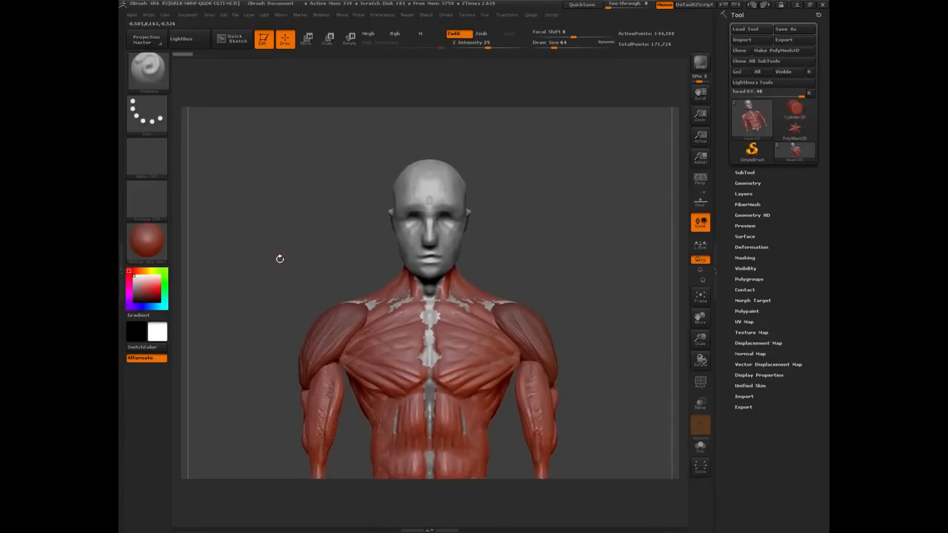
left_click(743, 174)
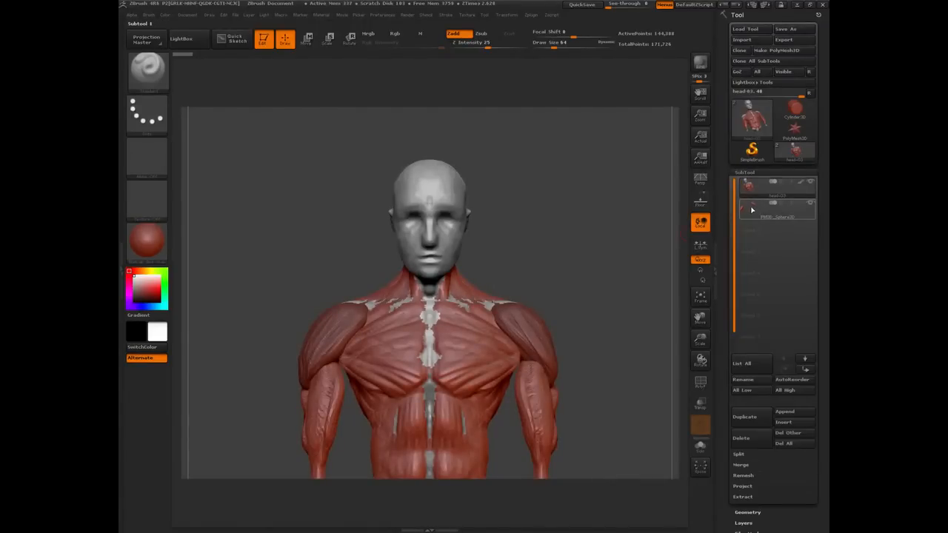
mouse_move(797, 205)
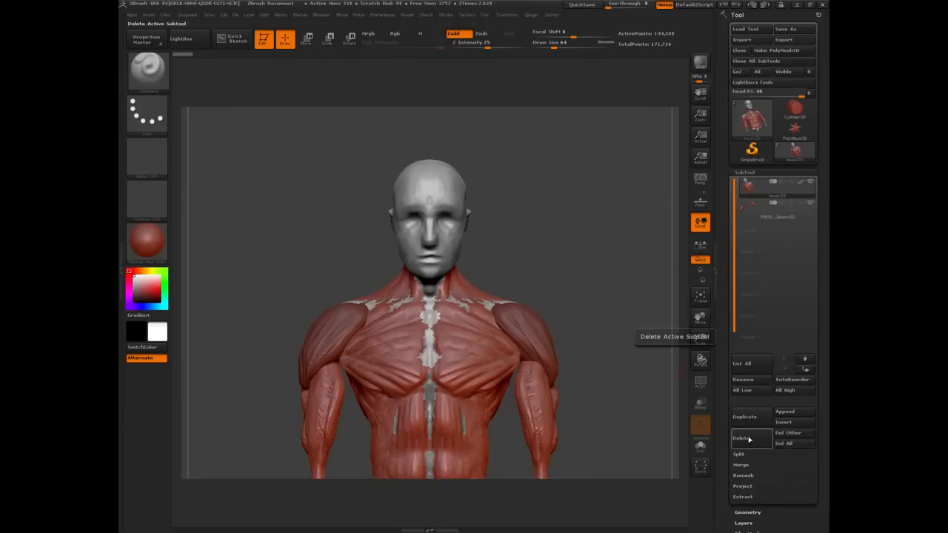
left_click(740, 465)
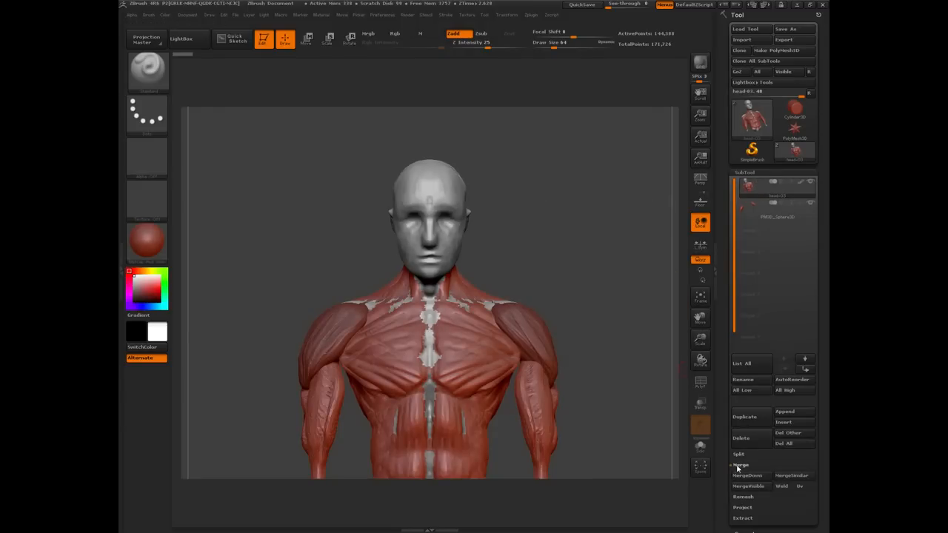
left_click(746, 476)
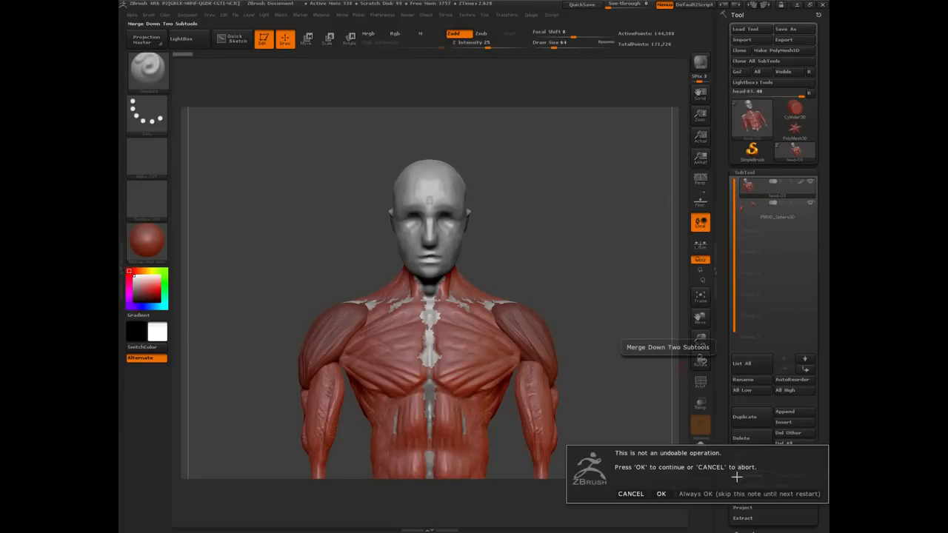
left_click(660, 494)
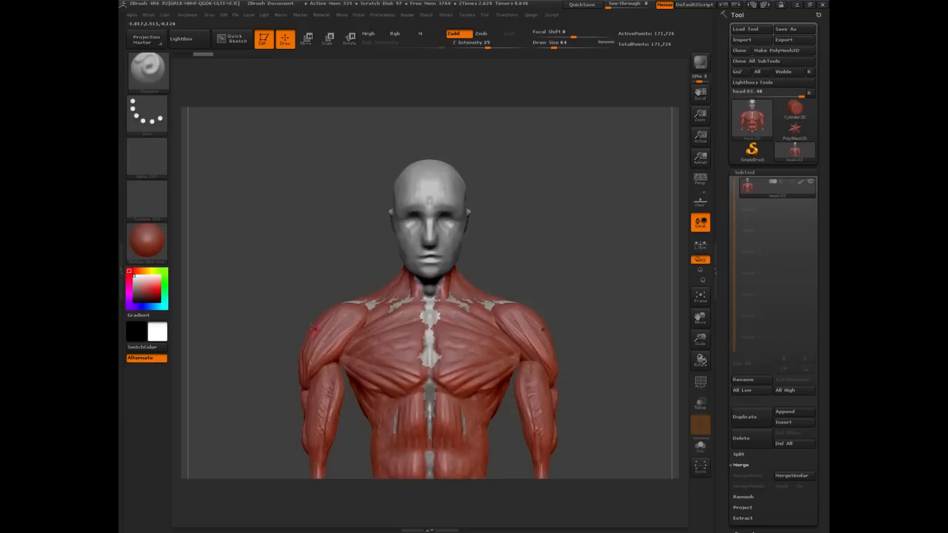
Remesh the merged figure with DynaMesh and switch its material to MatCap Gray.
mouse_move(301, 275)
left_mouse_down("alt")
mouse_move(296, 257)
mouse_move(320, 254)
mouse_move(271, 215)
mouse_move(313, 298)
left_mouse_up("alt")
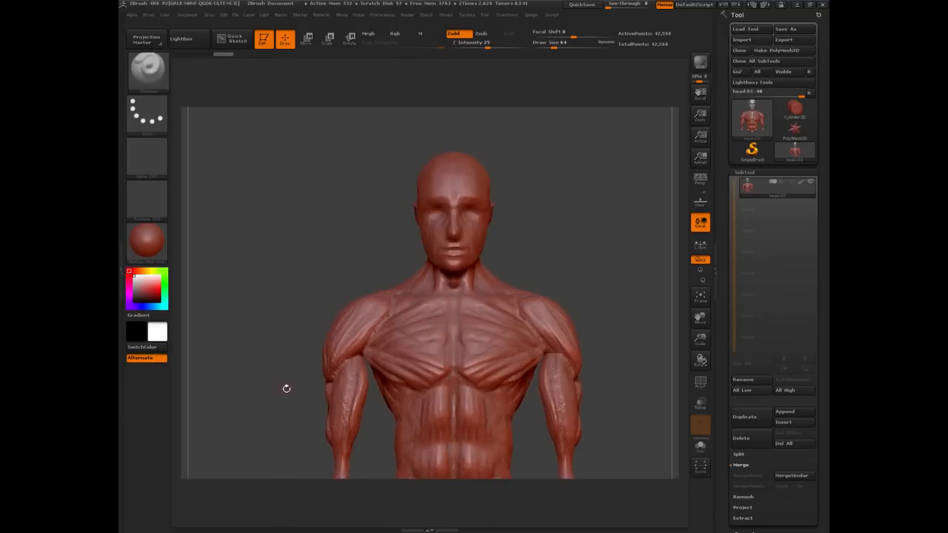
left_click_drag(287, 254, 310, 281)
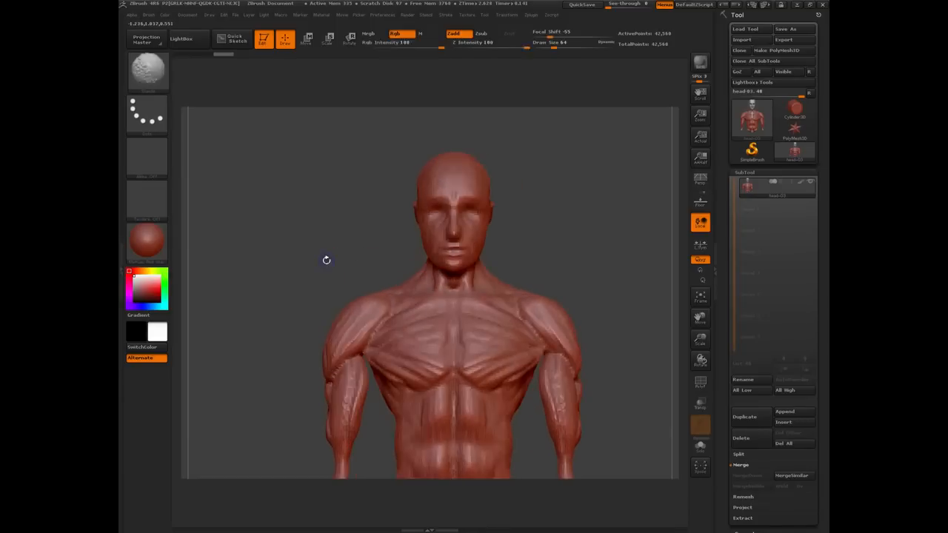
left_click(153, 248)
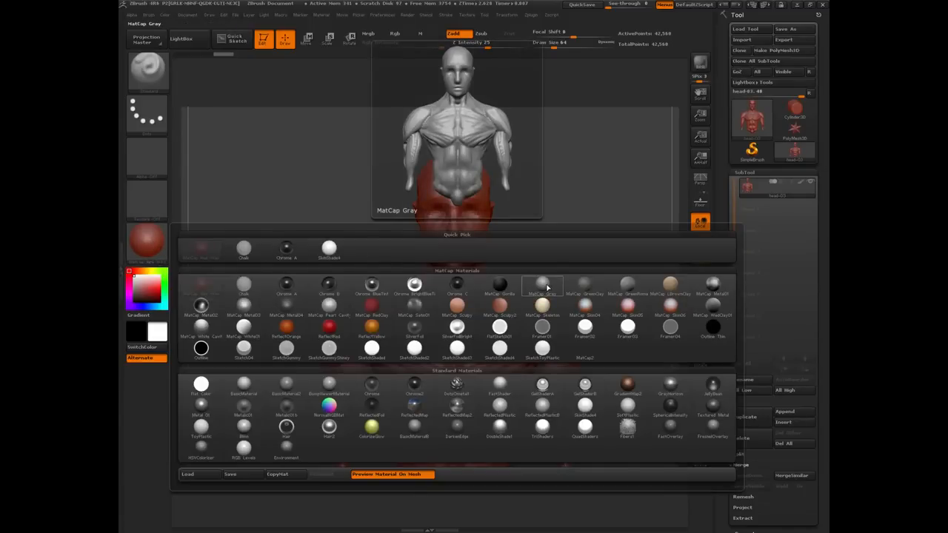
left_click(545, 287)
left_click_drag(304, 231, 342, 222)
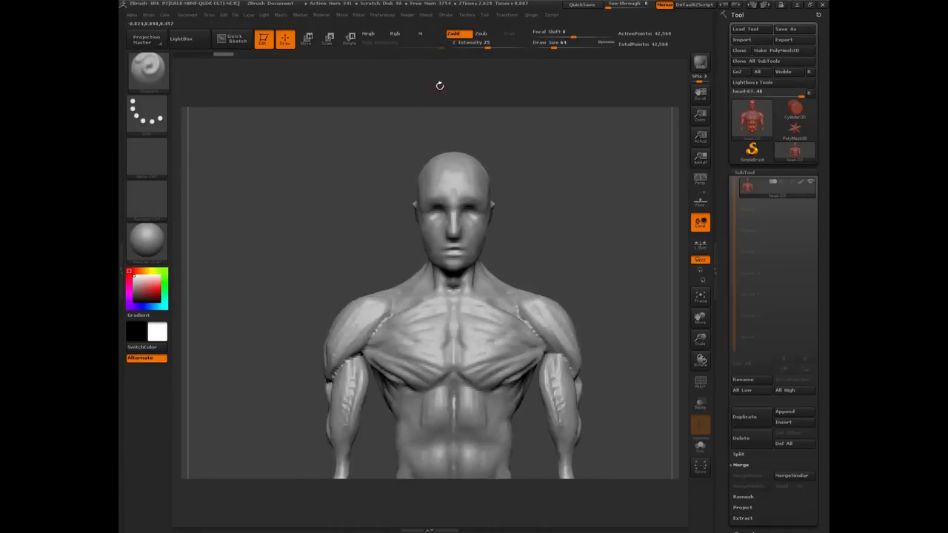
Change the preview shadows setting in the render options for the figure.
left_click(408, 16)
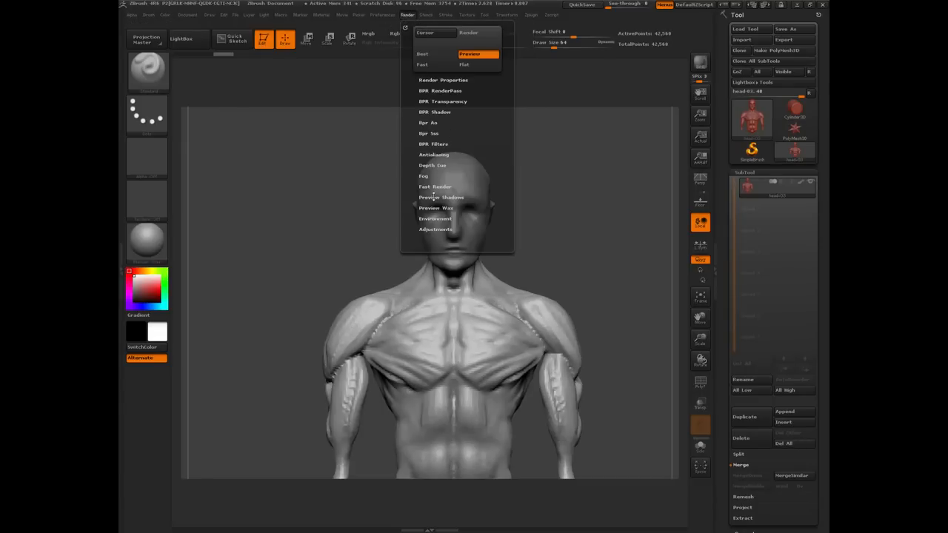
left_click(434, 197)
left_click(480, 208)
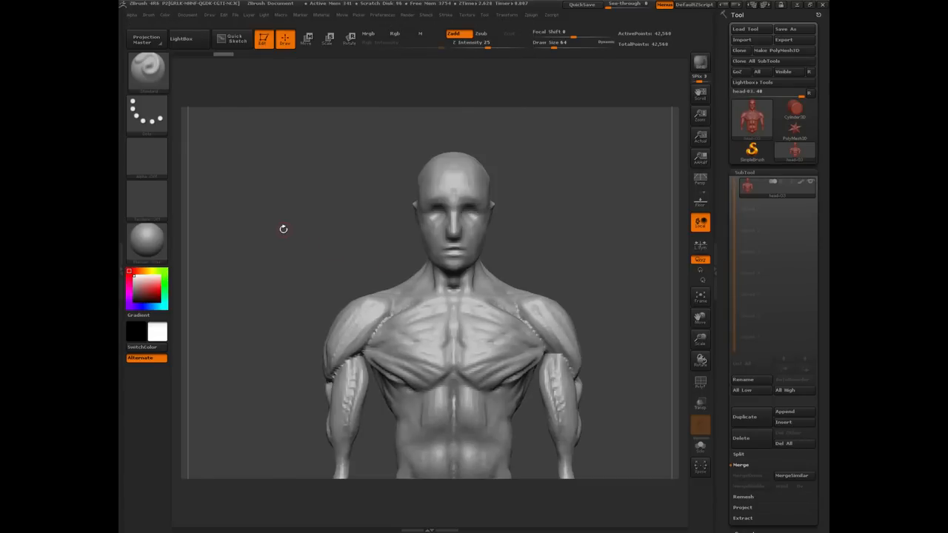
left_click_drag(283, 229, 312, 229)
left_click_drag(297, 233, 319, 237)
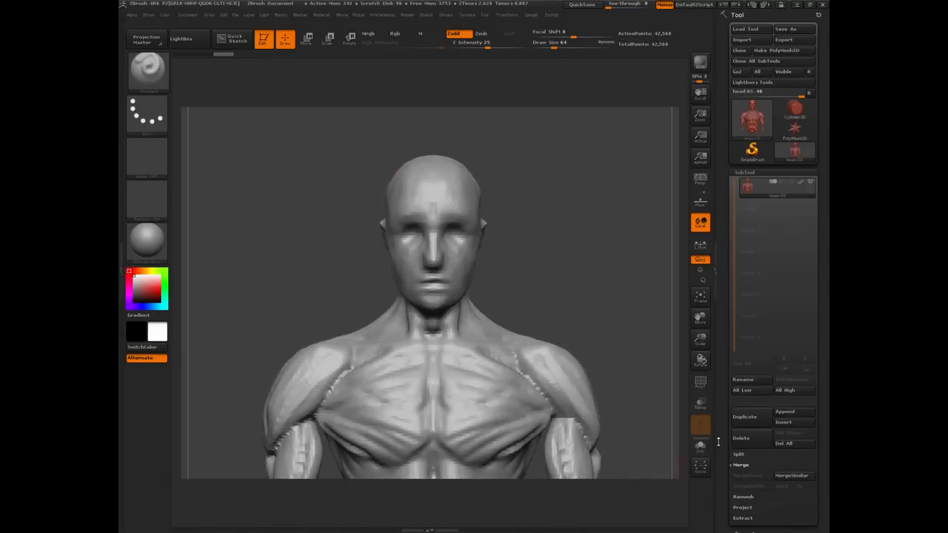
Set the DynaMesh resolution to 128 and remesh the figure at that density.
scroll(728, 387, "down", 5)
left_click(746, 356)
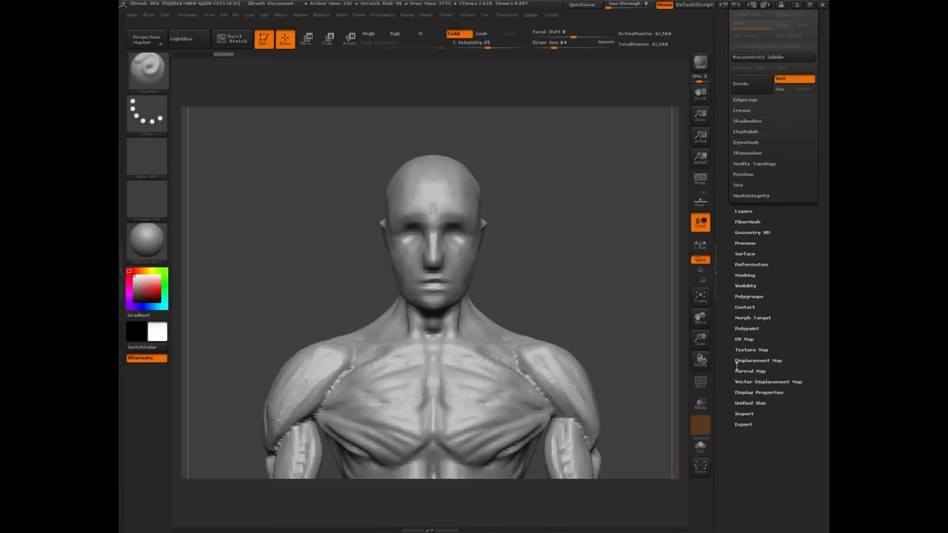
scroll(728, 137, "up", 5)
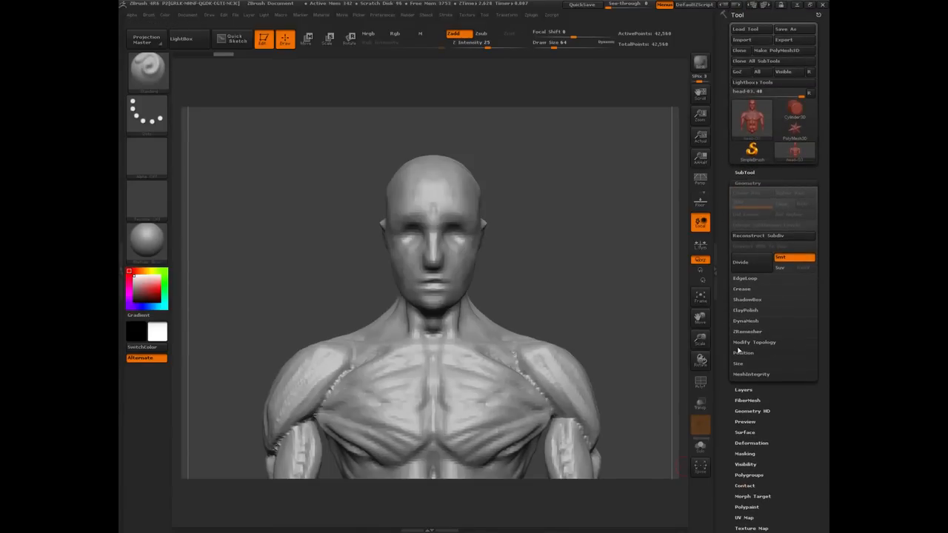
left_click(749, 321)
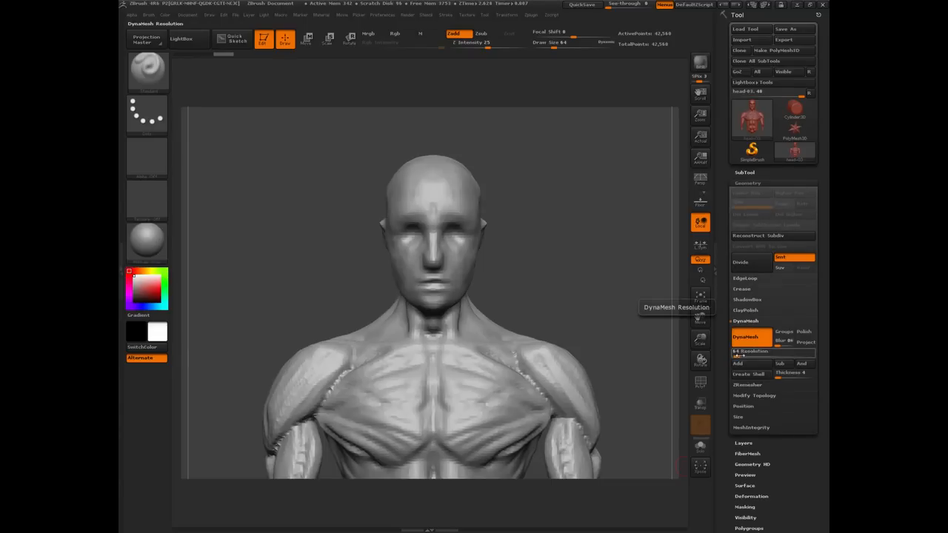
left_click(740, 356)
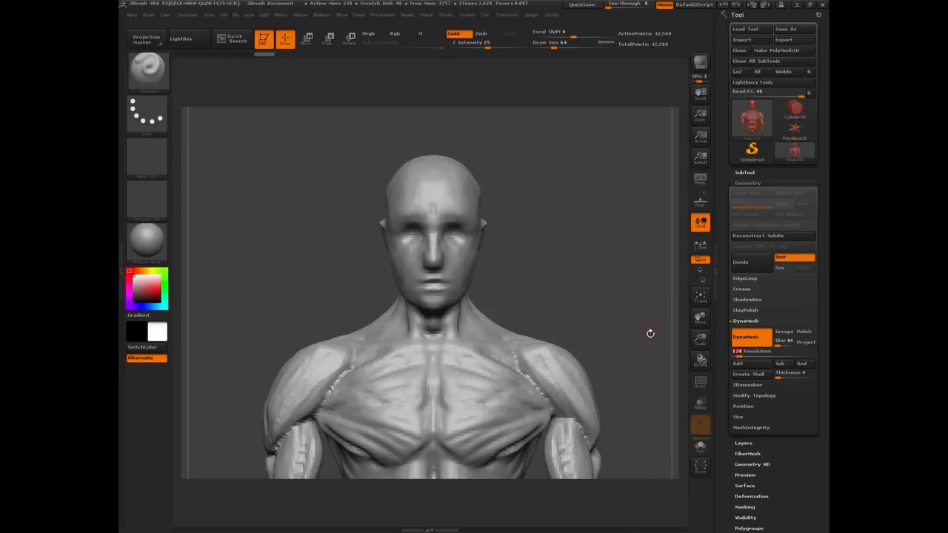
left_click_drag(618, 330, 315, 257)
left_click_drag(303, 219, 360, 253, "shift")
left_click_drag(279, 226, 348, 226)
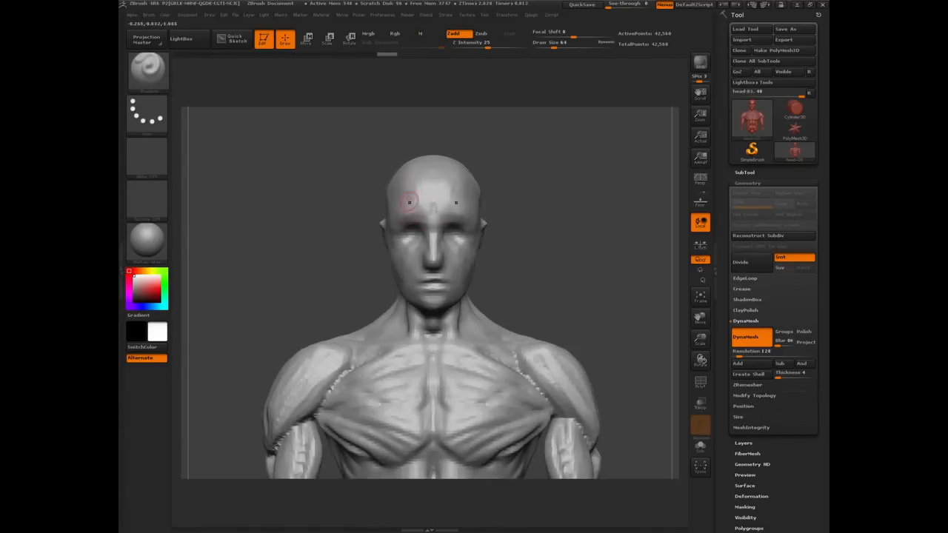
key("ctrl+d")
Examine the remeshed head from an angle and its mesh density with the polygon wireframe shown, then hide the wireframe.
left_click_drag(289, 264, 445, 264)
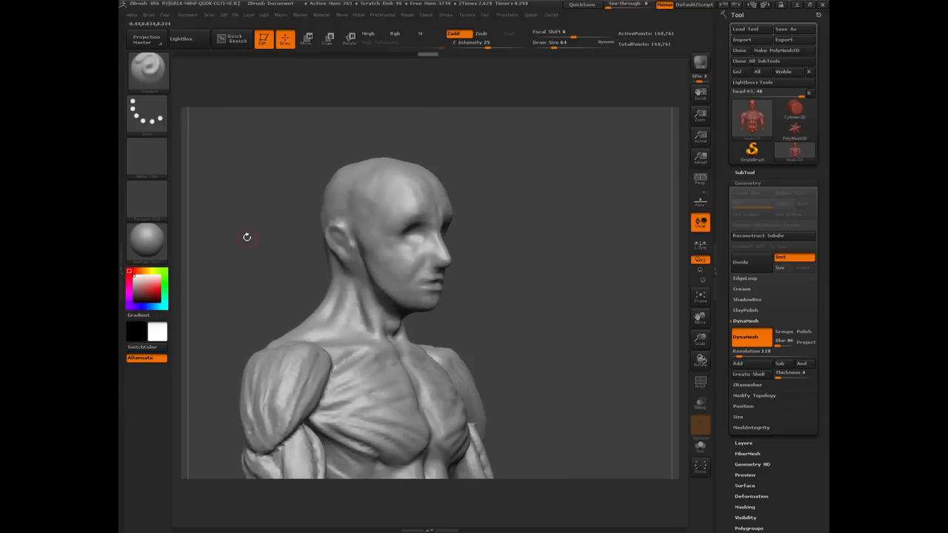
left_click_drag(262, 230, 281, 307)
key("shift+f")
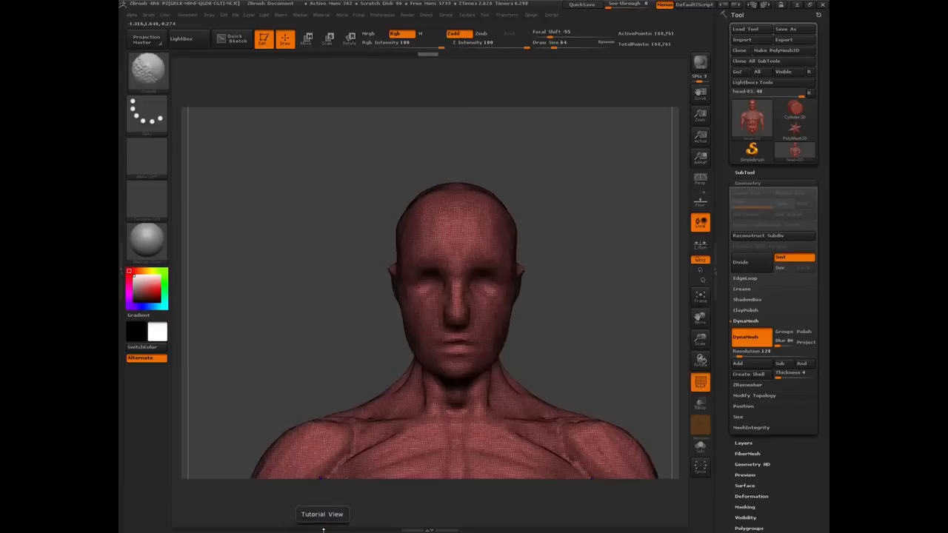
key("shift+f")
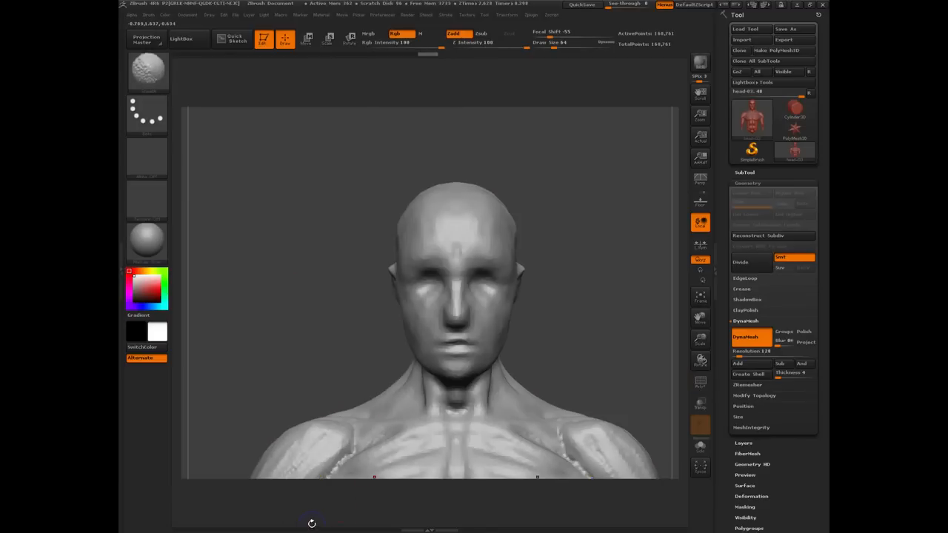
key("shift+f")
key("shift+f")
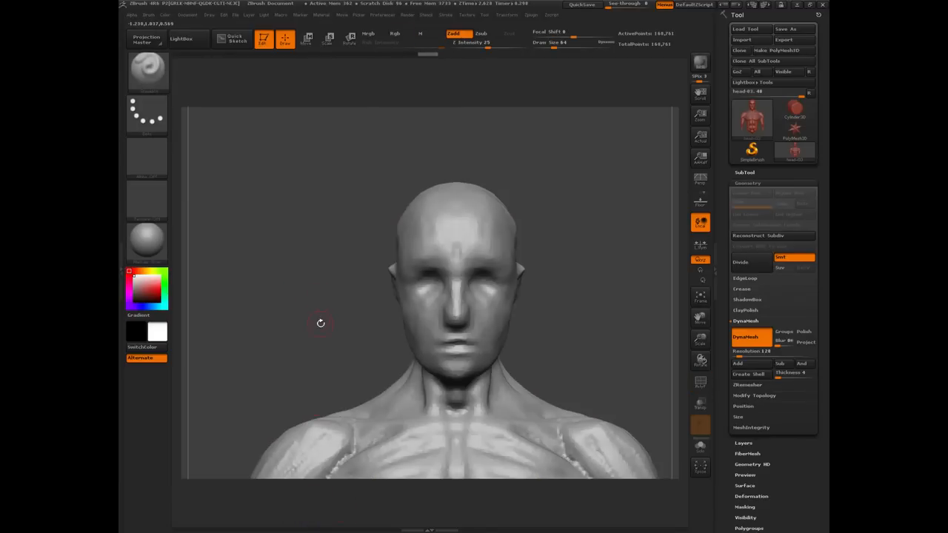
Set the Standard brush's draw size to 163.
left_click_drag(315, 337, 312, 280, "alt")
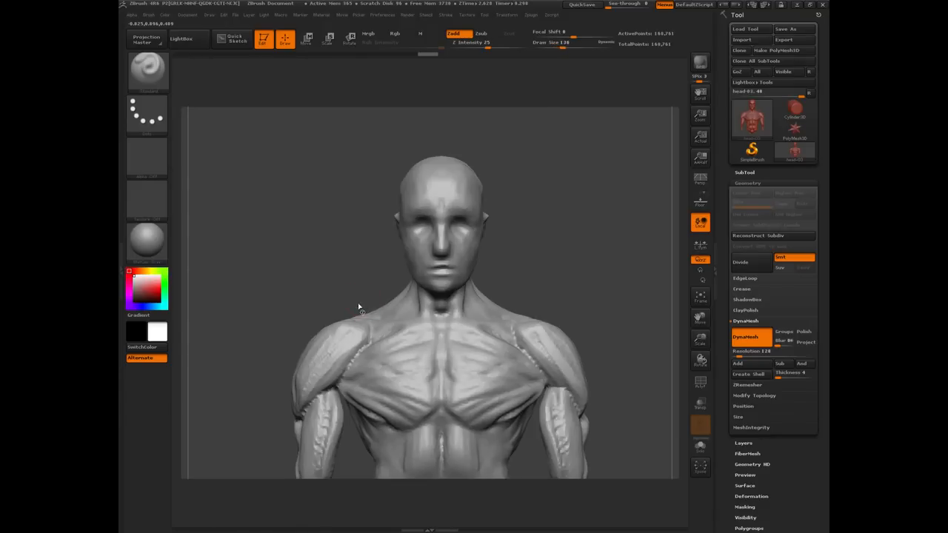
key("bracketright")
key("bracketright")
key("bracketright")
key("bracketright")
key("bracketright")
key("bracketright")
key("bracketright")
key("bracketleft")
key("bracketleft")
key("bracketleft")
key("s")
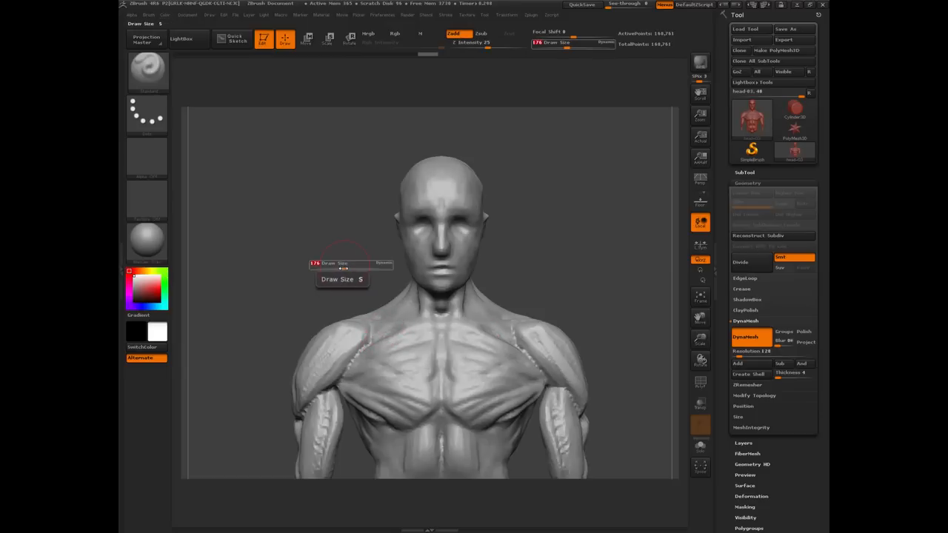
left_click_drag(342, 267, 359, 268)
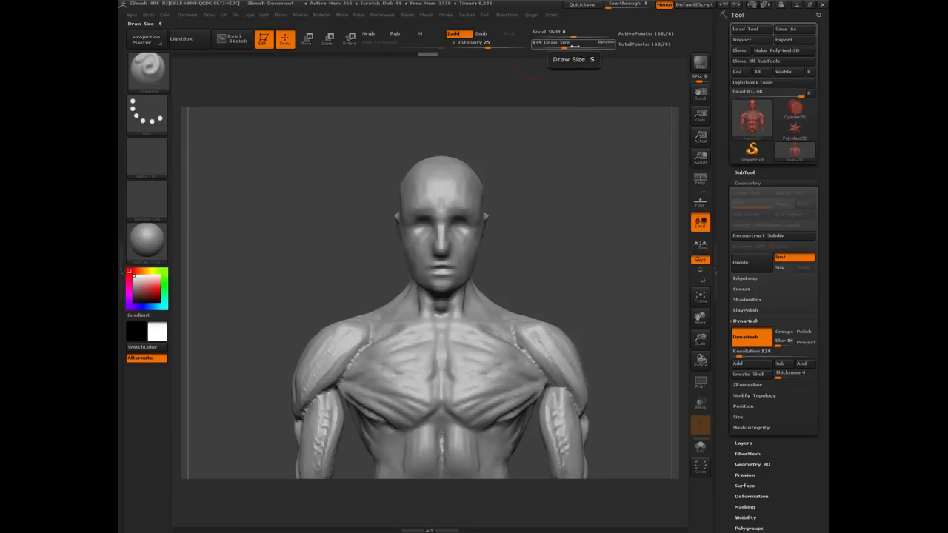
left_click_drag(564, 43, 567, 45)
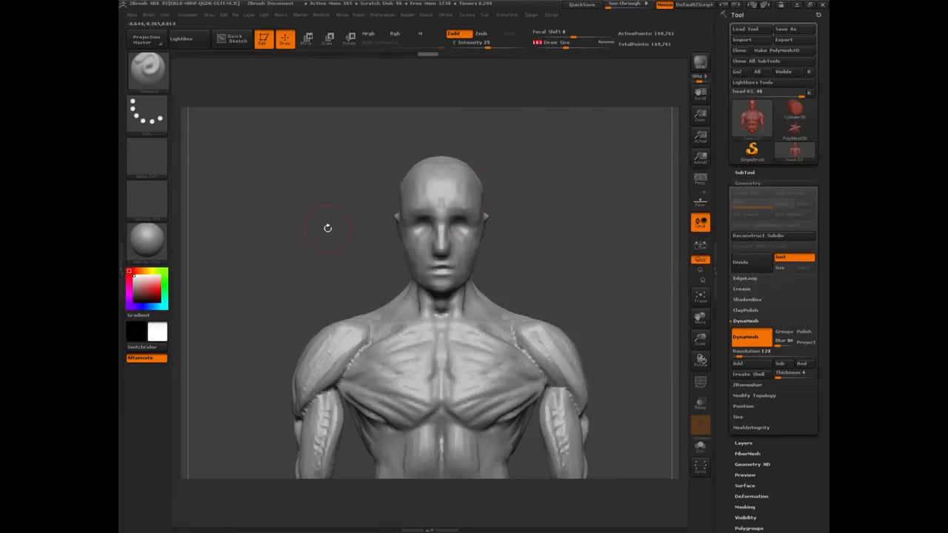
key("space")
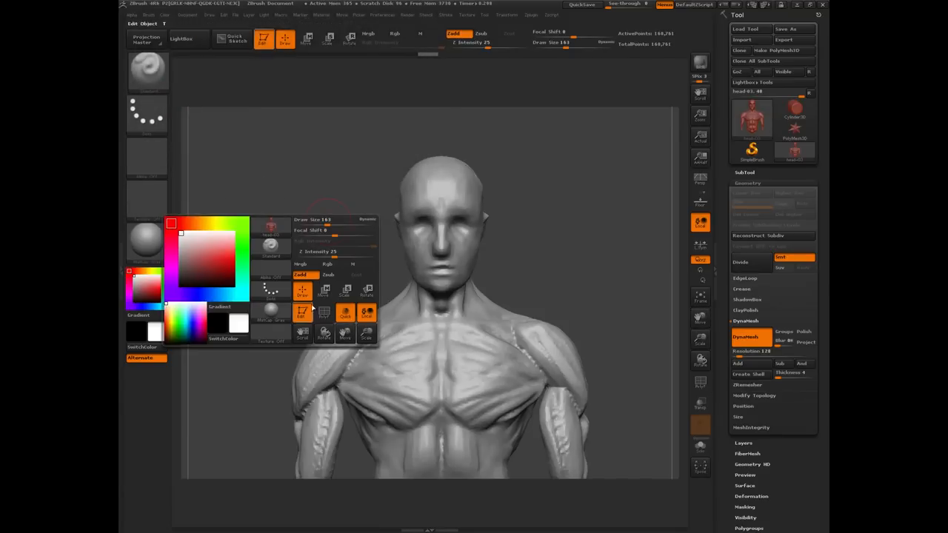
key("space")
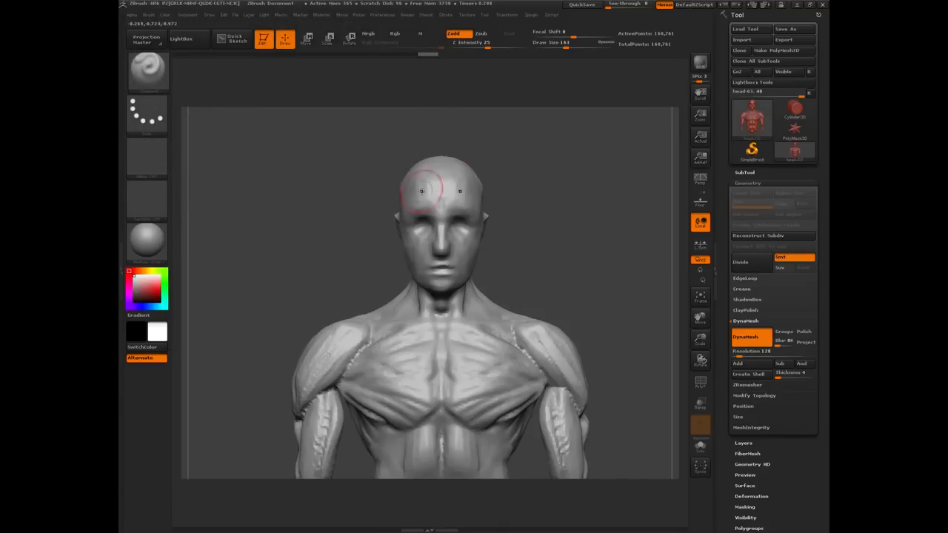
Turn on perspective for the view of the anatomy bust.
mouse_move(291, 214)
left_mouse_down()
mouse_move(305, 213)
mouse_move(296, 215)
mouse_move(300, 289)
left_mouse_up()
left_click_drag(300, 289, 474, 289)
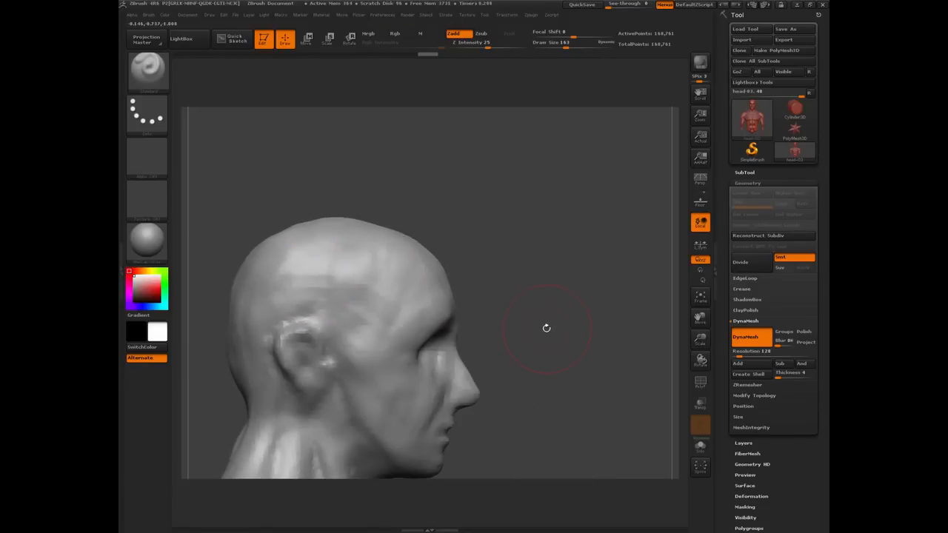
mouse_move(546, 328)
left_mouse_down("alt")
mouse_move(282, 291)
mouse_move(319, 223)
mouse_move(268, 292)
mouse_move(315, 302)
left_mouse_up("alt")
left_click_drag(317, 300, 254, 101)
key("p")
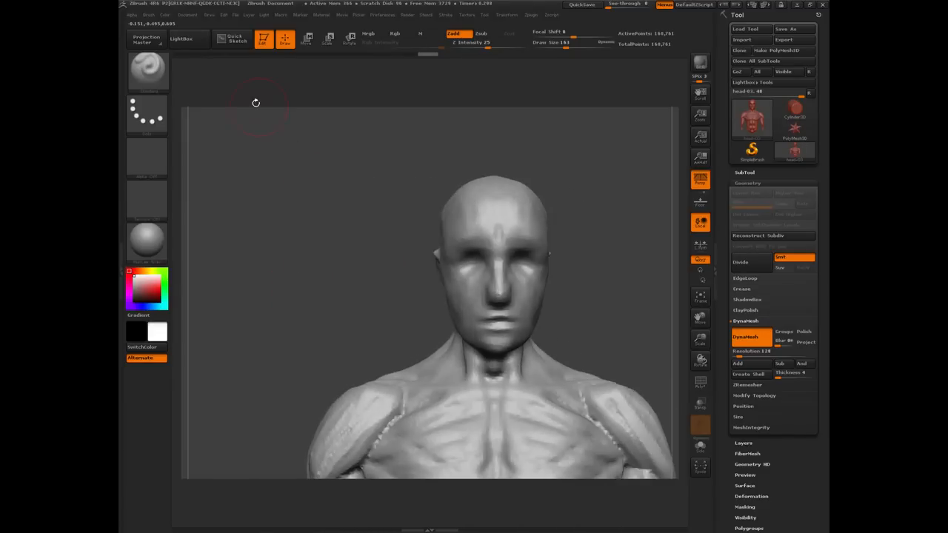
Adjust the camera's Angle Of View for the perspective display of the bust.
left_click(214, 16)
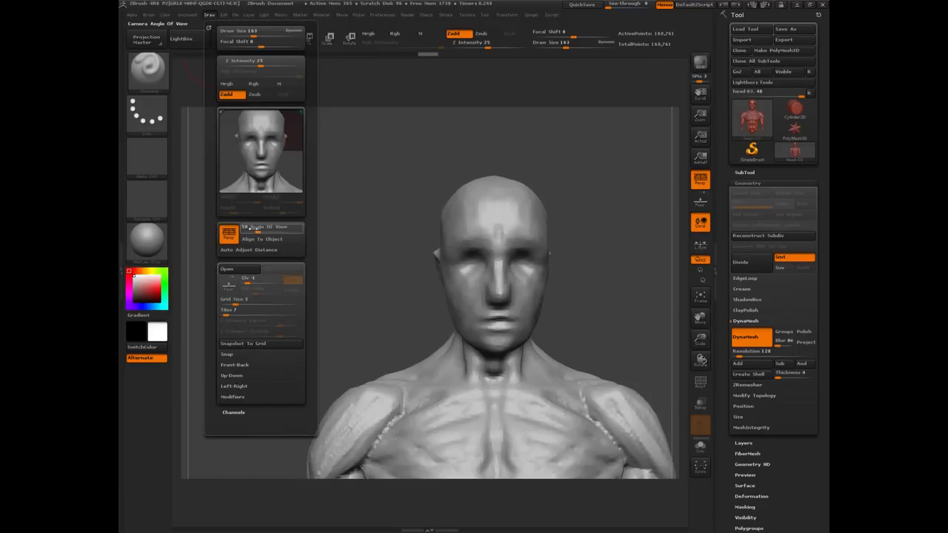
mouse_move(336, 294)
left_mouse_down()
mouse_move(302, 295)
mouse_move(333, 300)
left_mouse_up()
left_click(210, 15)
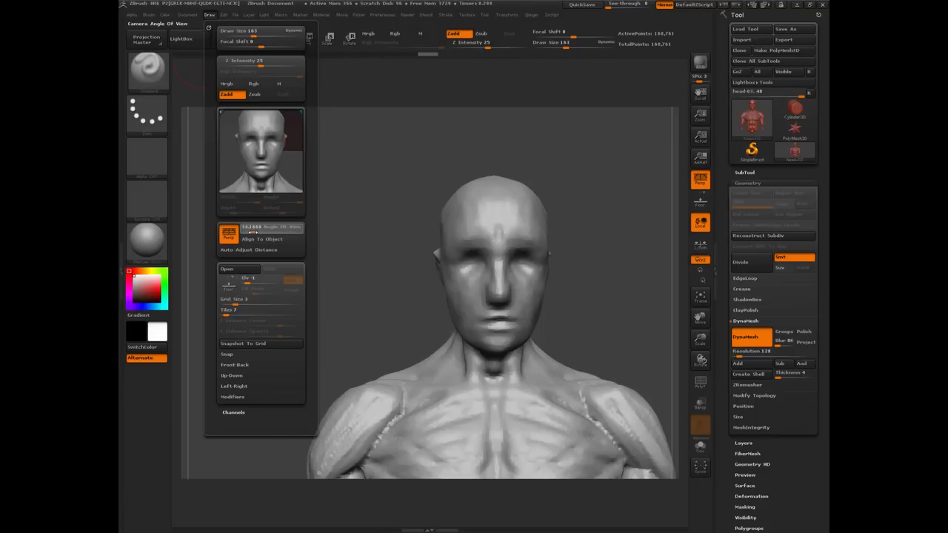
left_click(252, 231)
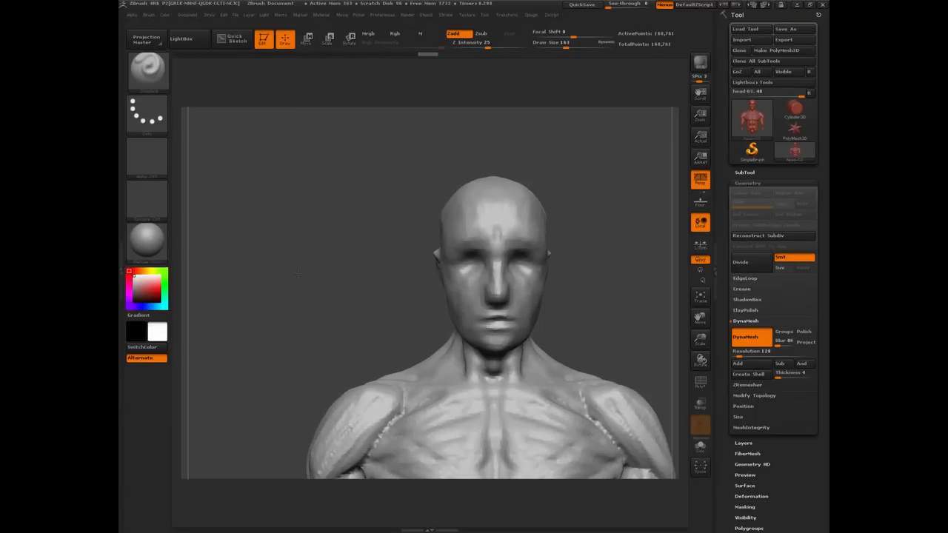
mouse_move(306, 286)
left_mouse_down("alt")
mouse_move(275, 252)
mouse_move(534, 395)
mouse_move(292, 233)
mouse_move(292, 271)
mouse_move(278, 289)
left_mouse_up("alt")
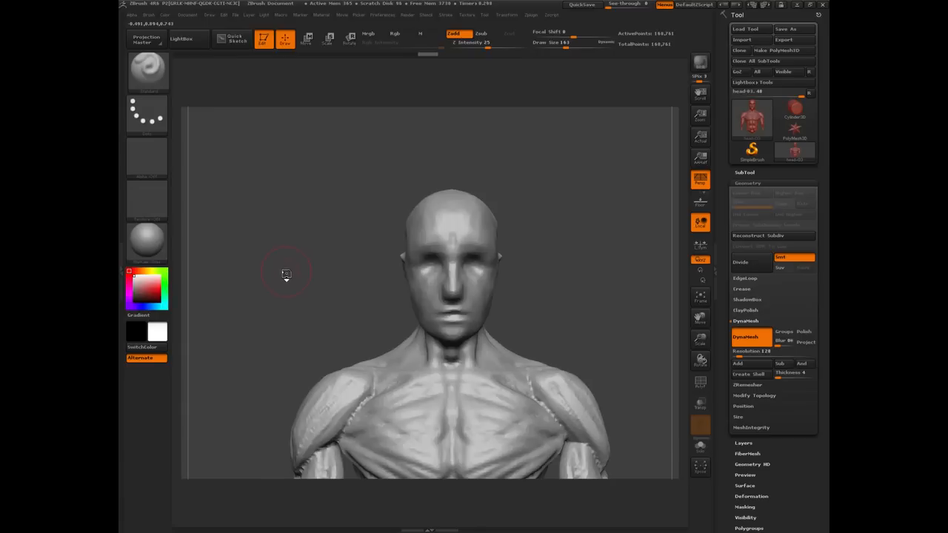
Switch the sculpting brush to ClayBuildup.
key("b")
key("c")
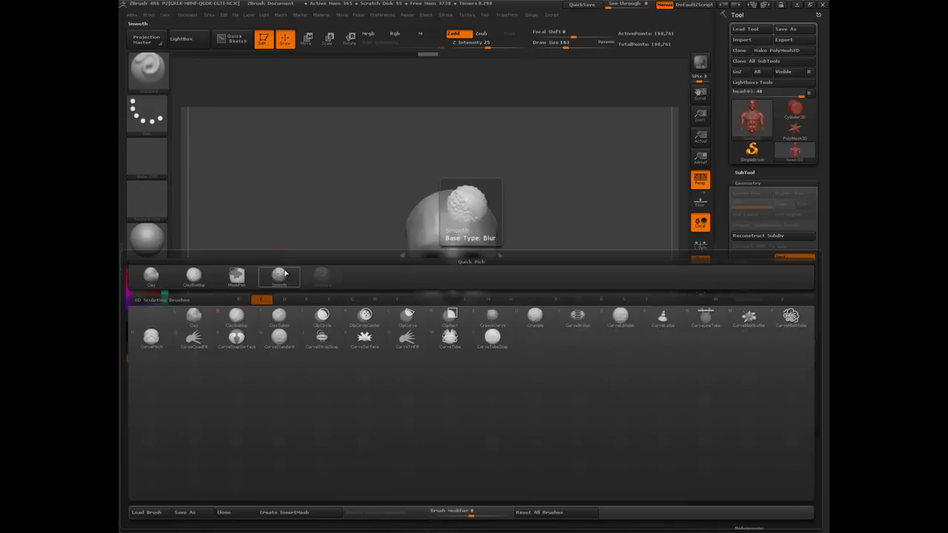
key("b")
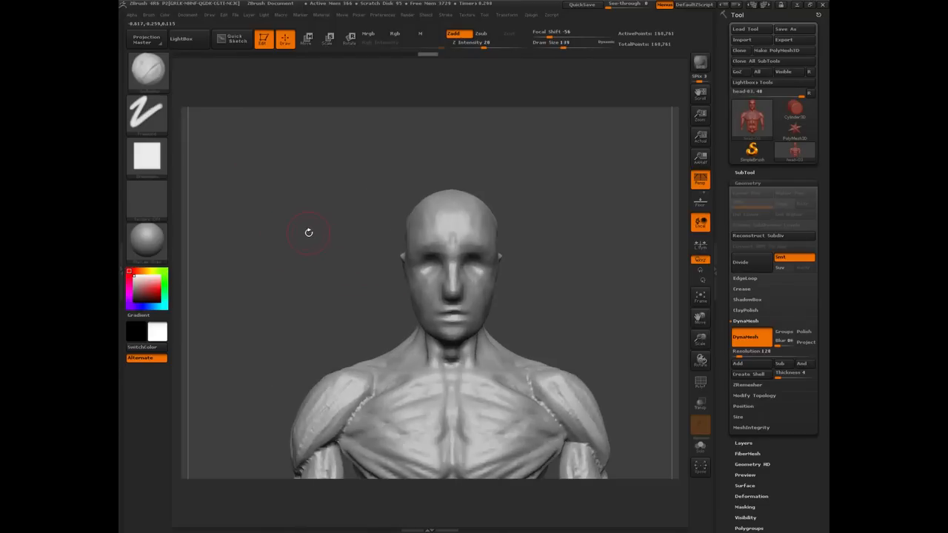
Try a few ClayBuildup strokes on the side of the skull above the ear, then undo them.
mouse_move(321, 288)
left_mouse_down("alt")
mouse_move(298, 265)
mouse_move(363, 237)
left_mouse_up("alt")
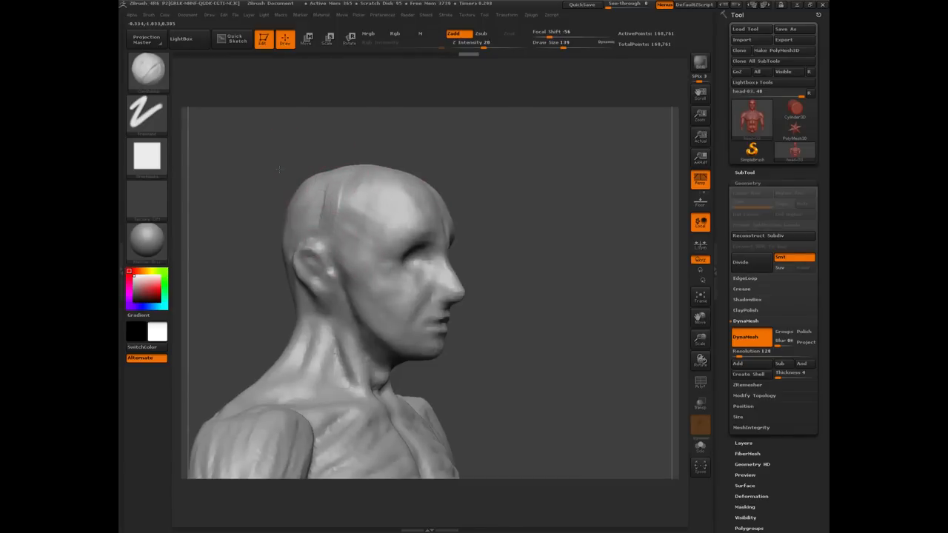
left_click_drag(333, 152, 258, 177)
left_click_drag(240, 219, 377, 227, "alt")
mouse_move(292, 206)
left_mouse_down()
mouse_move(330, 210)
mouse_move(301, 215)
left_mouse_up()
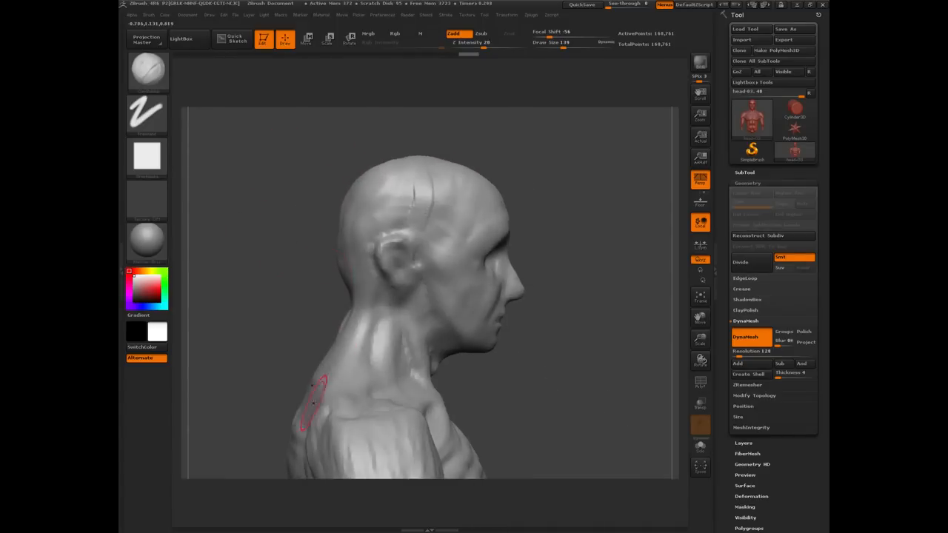
key("ctrl")
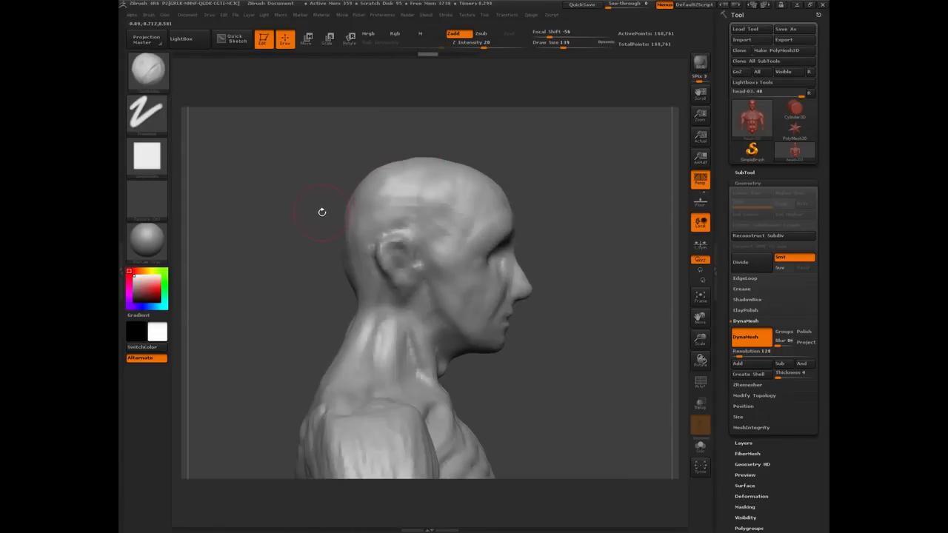
Examine the head, neck and shoulders from the side, the back and the front.
left_click_drag(274, 226, 308, 251)
mouse_move(297, 294)
left_mouse_down()
mouse_move(281, 267)
mouse_move(299, 267)
mouse_move(301, 302)
mouse_move(385, 364)
left_mouse_up()
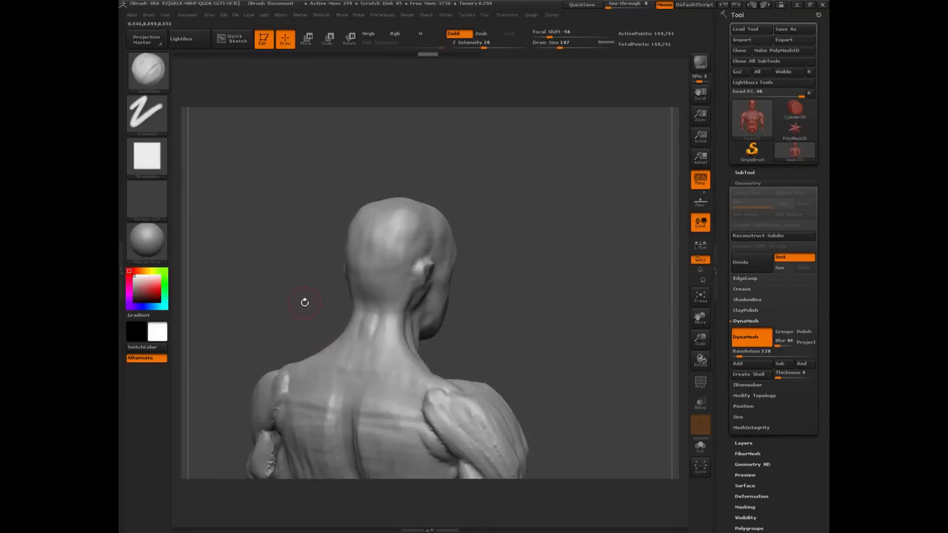
left_click_drag(303, 303, 338, 349)
left_click_drag(284, 318, 401, 362)
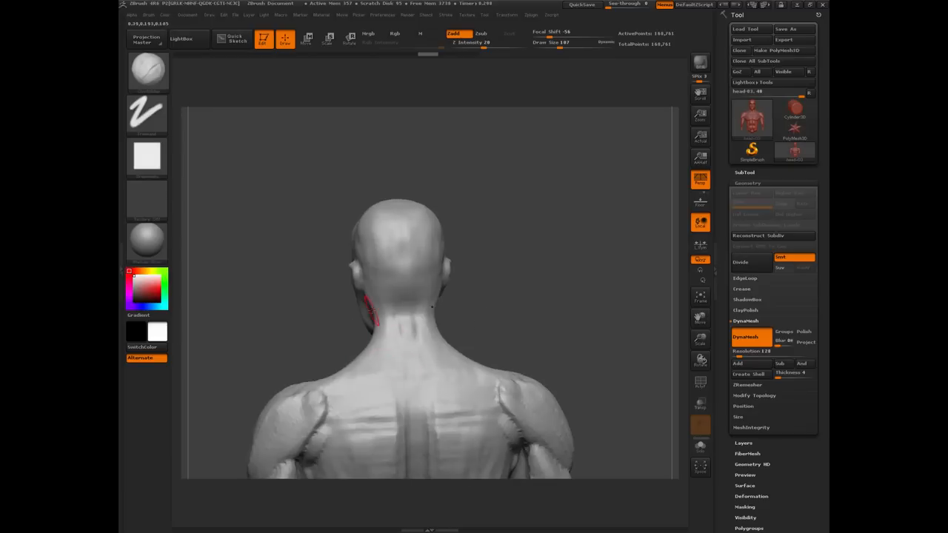
left_click_drag(323, 330, 278, 286)
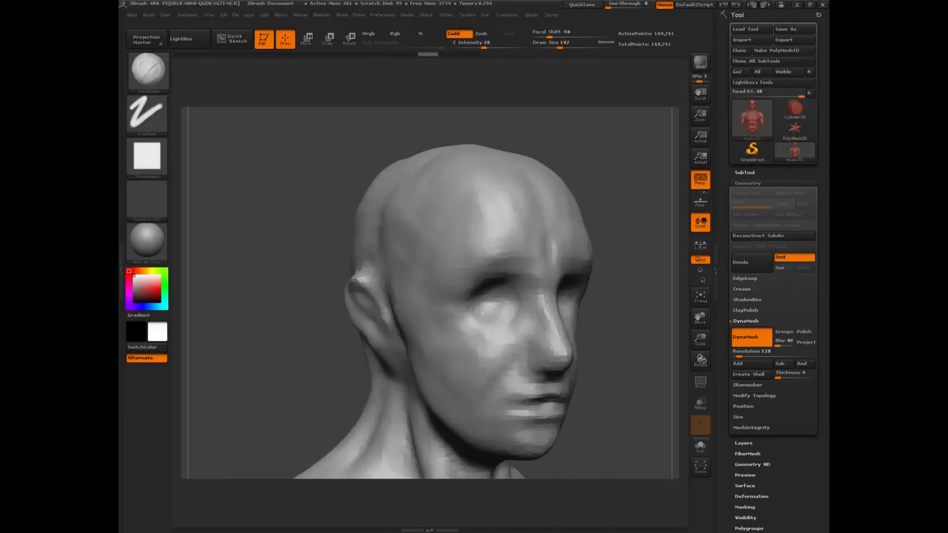
mouse_move(291, 356)
left_mouse_down()
mouse_move(266, 280)
mouse_move(316, 240)
mouse_move(265, 271)
mouse_move(313, 273)
mouse_move(237, 305)
left_mouse_up()
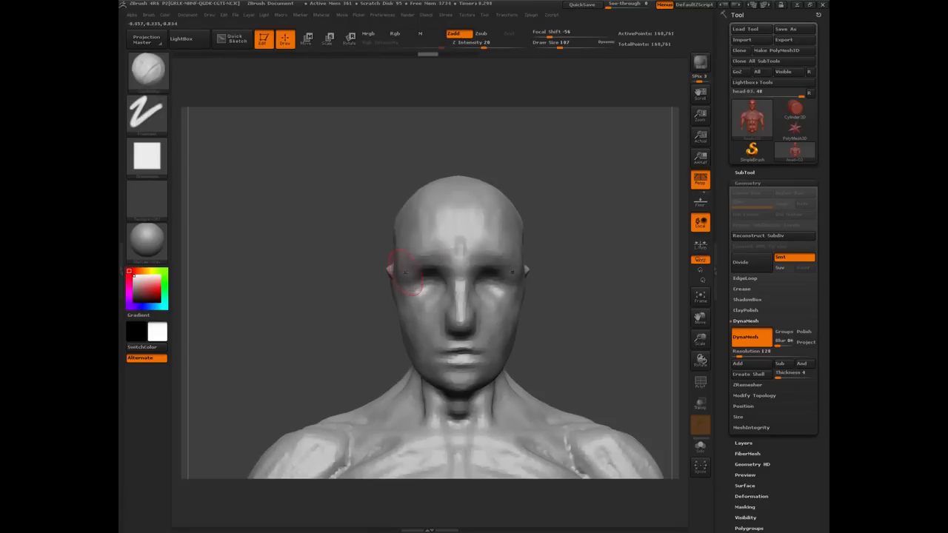
key("bracketleft")
key("bracketleft")
mouse_move(306, 292)
left_mouse_down()
mouse_move(332, 278)
mouse_move(305, 270)
mouse_move(323, 307)
mouse_move(310, 329)
mouse_move(332, 331)
mouse_move(316, 333)
mouse_move(302, 300)
mouse_move(290, 307)
mouse_move(304, 340)
left_mouse_up()
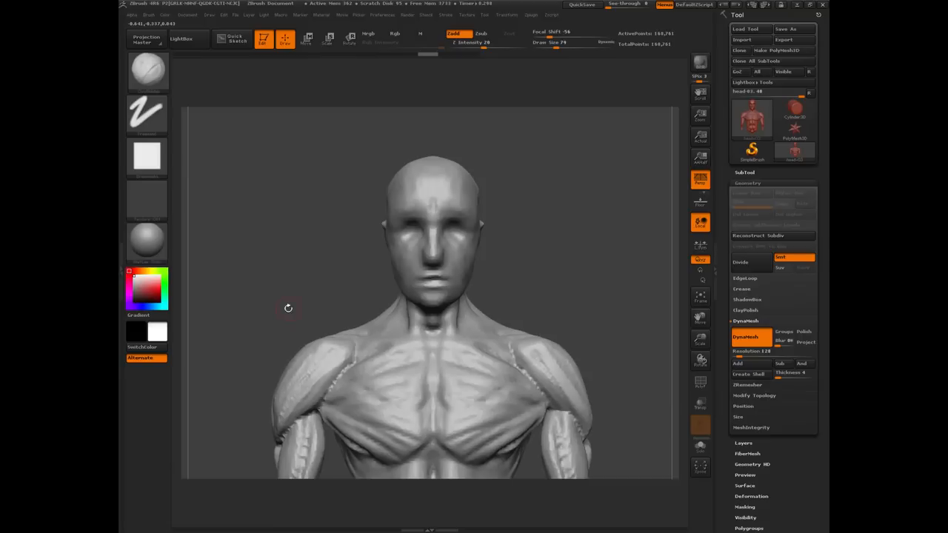
left_click_drag(286, 307, 288, 272)
mouse_move(274, 247)
left_mouse_down()
mouse_move(321, 242)
mouse_move(275, 245)
left_mouse_up()
Build up the side neck muscle from below the ear to the collarbone with ClayBuildup at draw size 111.
left_click_drag(316, 282, 315, 245)
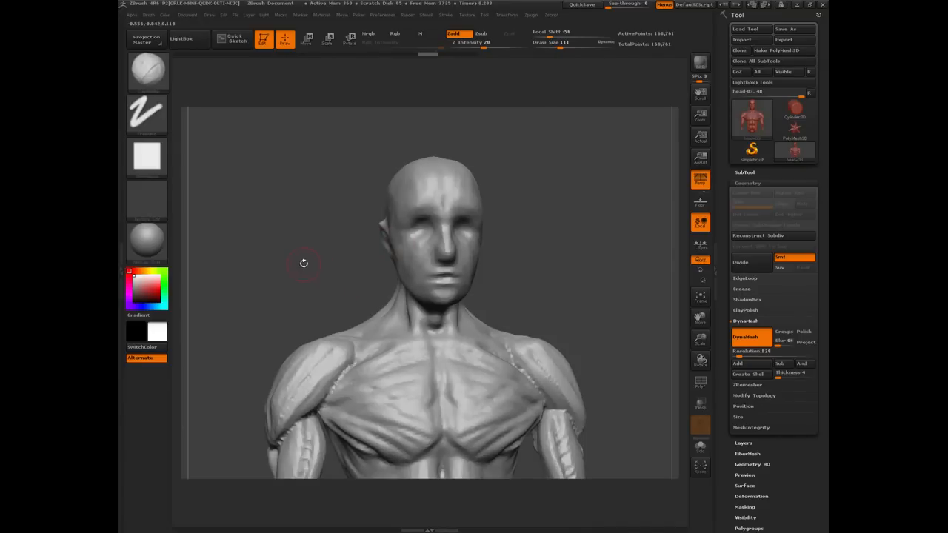
left_click_drag(287, 261, 331, 281)
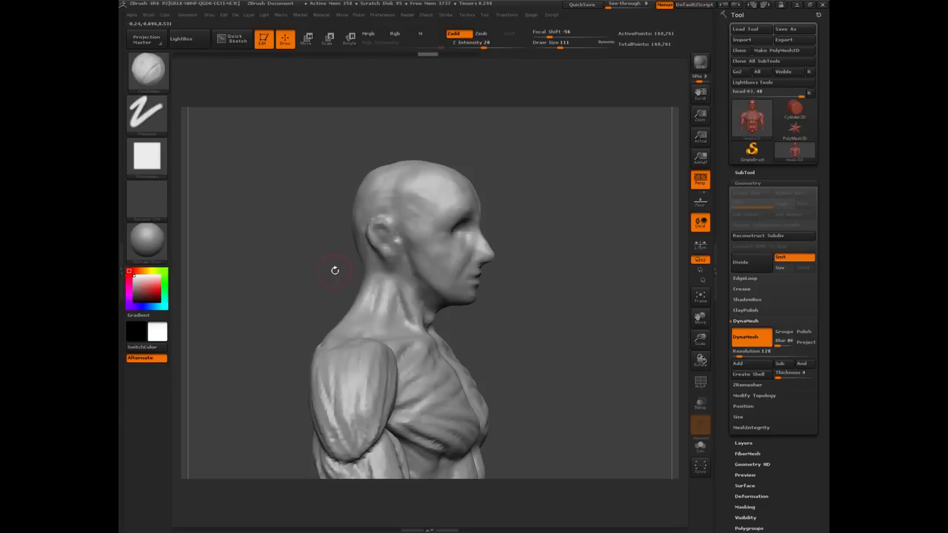
left_click_drag(397, 259, 414, 324)
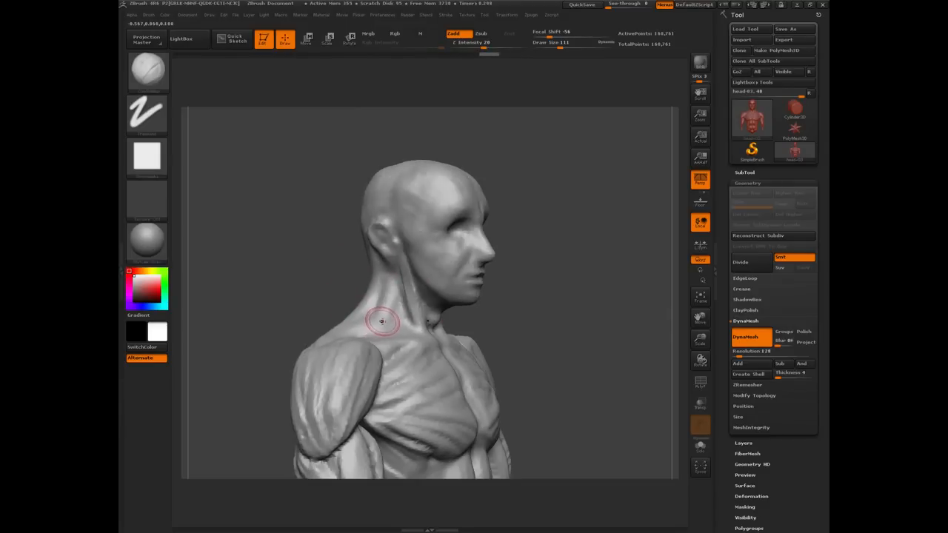
Reshape the neck and its transition into the shoulders with the Move brush, using draw sizes 231 and 295.
key("b")
key("m")
key("v")
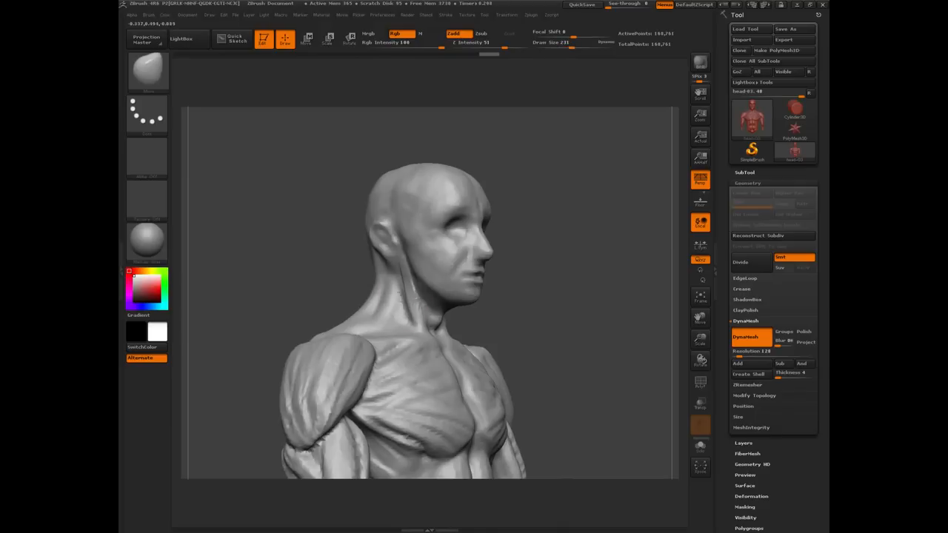
mouse_move(402, 296)
right_mouse_down()
mouse_move(379, 295)
mouse_move(389, 311)
right_mouse_up()
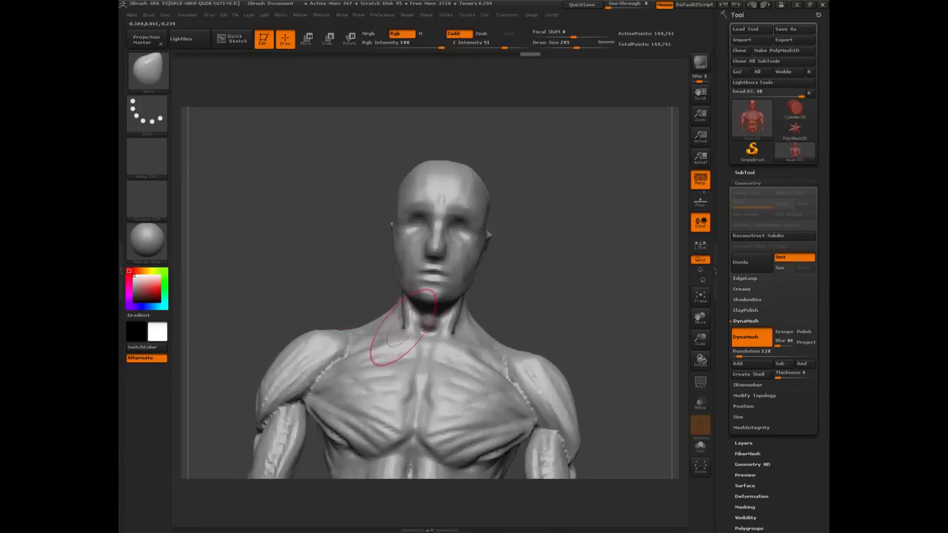
right_click_drag(362, 294, 389, 283)
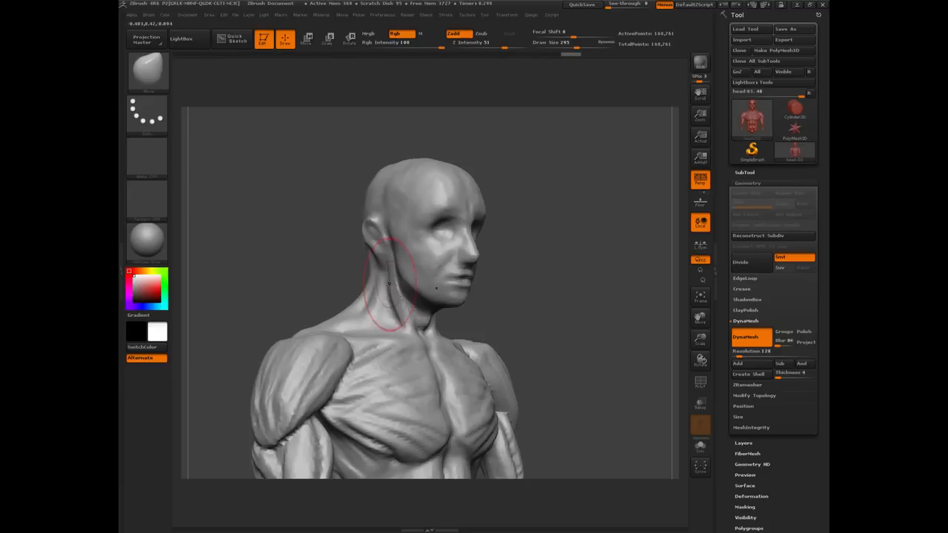
mouse_move(337, 258)
right_mouse_down()
mouse_move(327, 241)
mouse_move(315, 248)
right_mouse_up()
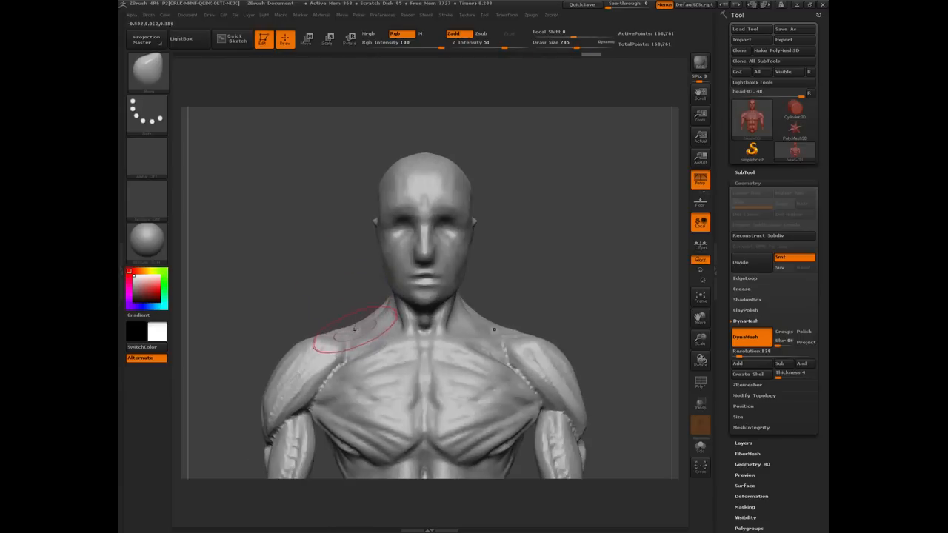
Add clay along the side neck muscle and the area behind it with the ClayBuildup brush at draw size 131.
key("b")
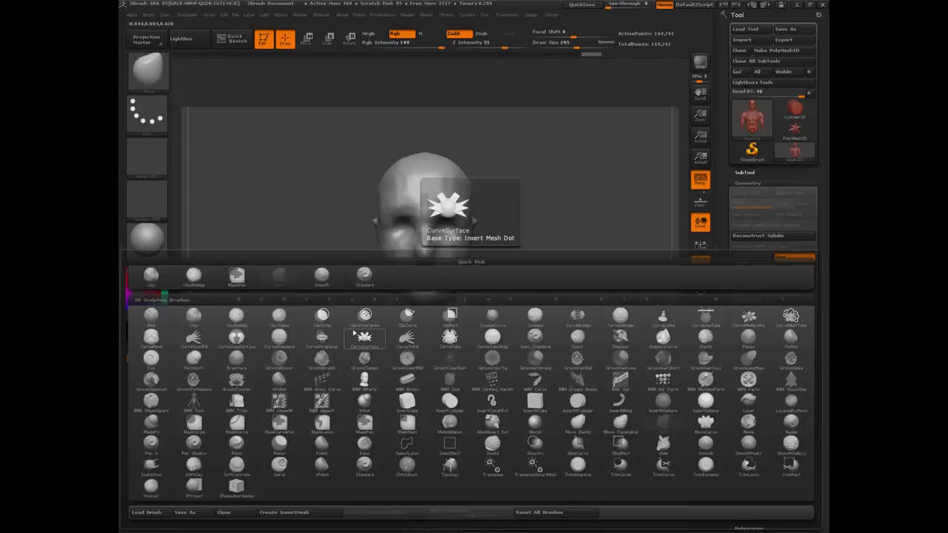
key("c")
key("t")
mouse_move(322, 263)
right_mouse_down()
mouse_move(370, 271)
mouse_move(389, 300)
mouse_move(396, 285)
right_mouse_up()
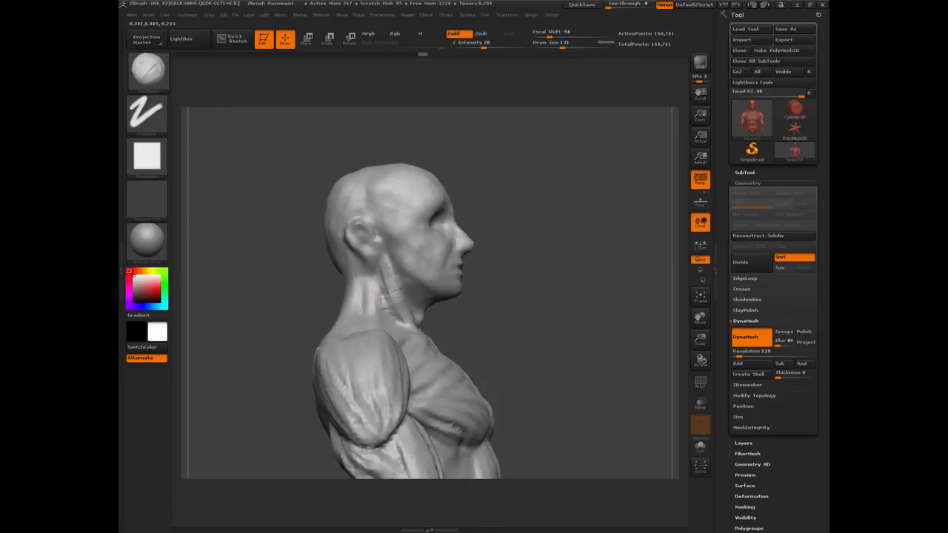
right_click_drag(322, 273, 394, 293)
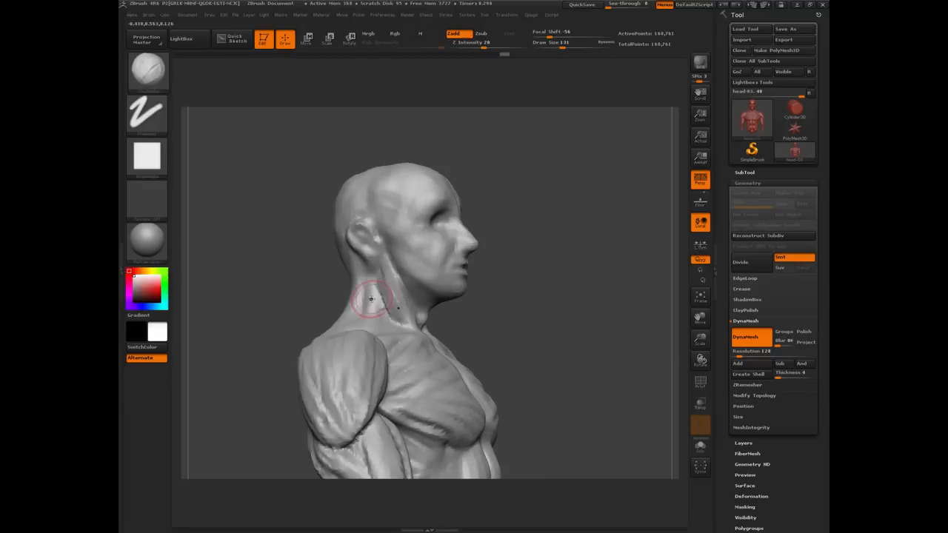
right_click_drag(365, 300, 378, 276)
Shape the neck muscle's attachment below the ear and the hollow behind it with ClayBuildup strokes at draw size 131.
left_click_drag(311, 254, 371, 276)
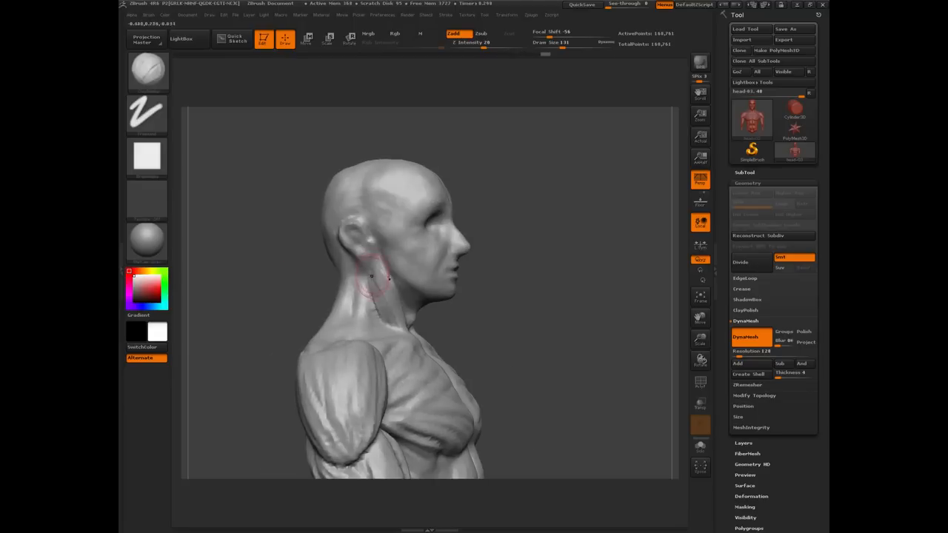
right_click_drag(374, 276, 384, 289)
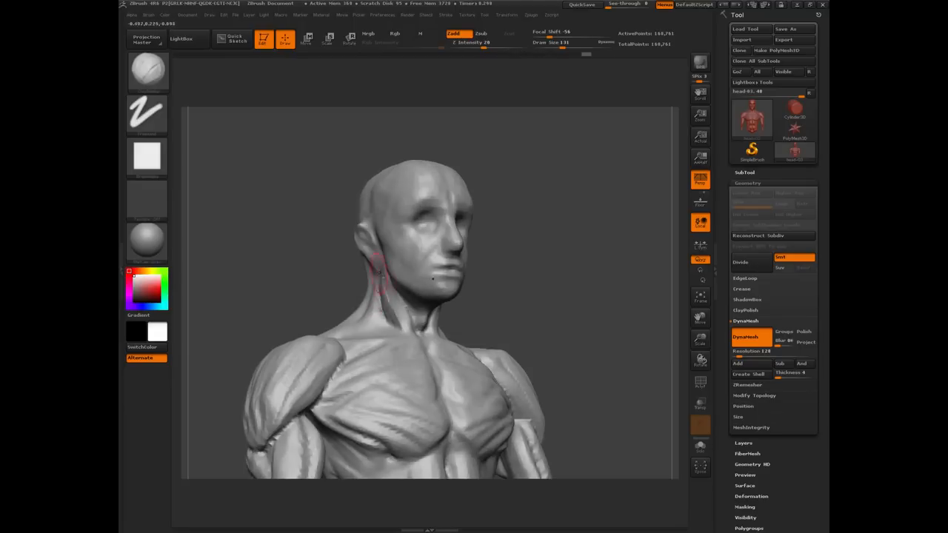
left_click_drag(297, 265, 404, 262)
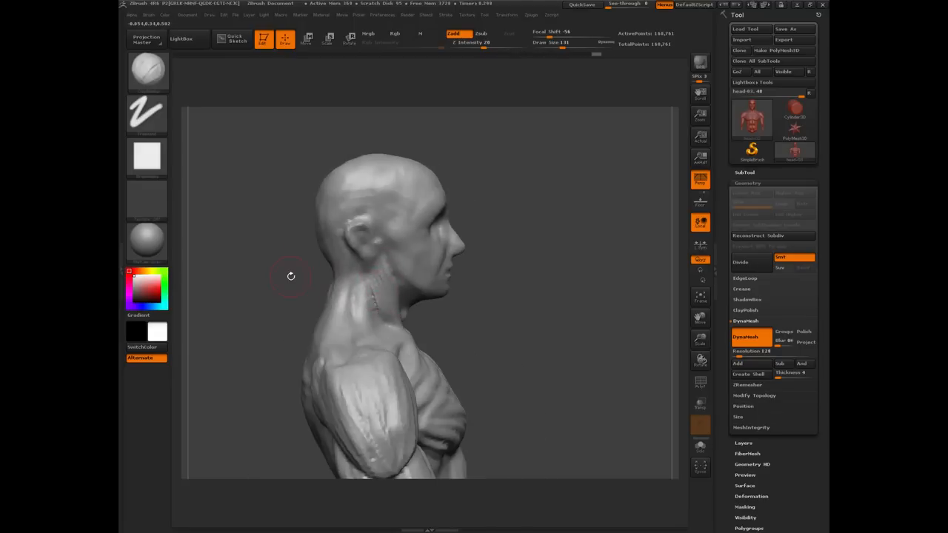
left_click_drag(289, 274, 370, 260)
left_click_drag(304, 273, 371, 268)
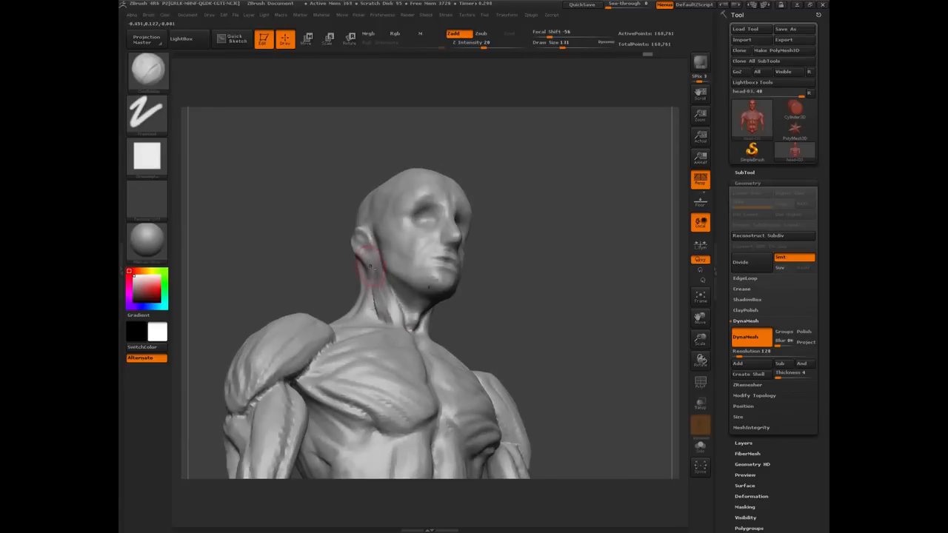
left_click_drag(307, 262, 383, 269)
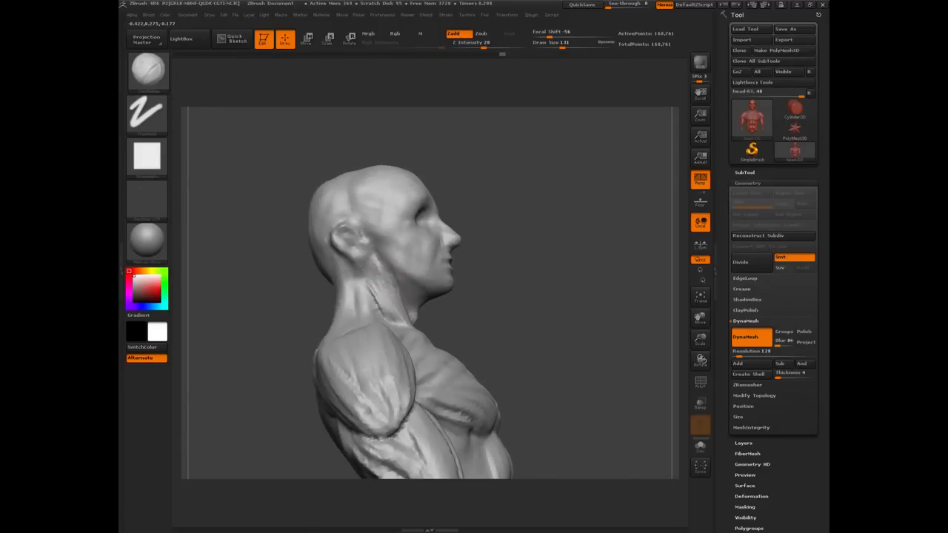
left_click_drag(289, 285, 371, 266)
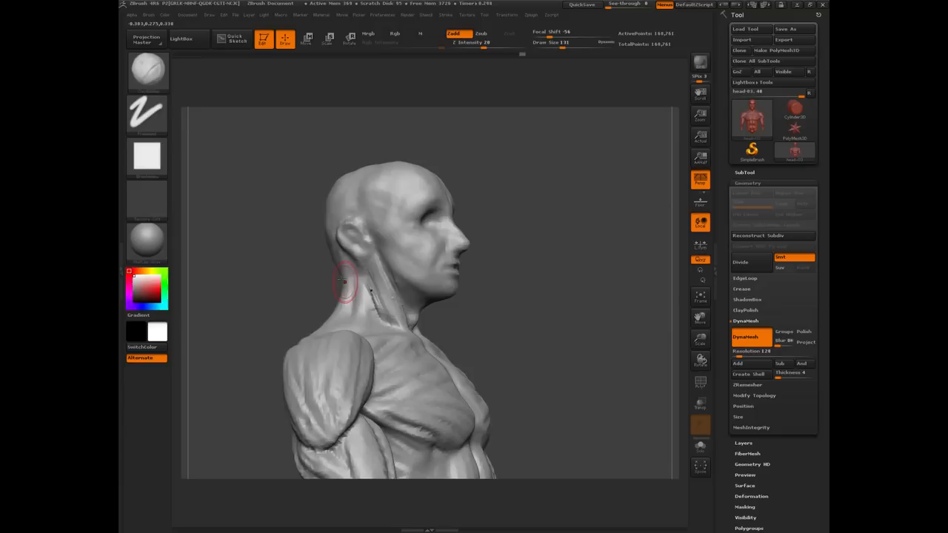
Build up the muscle behind the side neck muscle, from below the ear to the shoulder, with ClayBuildup at draw size 95.
left_click_drag(313, 261, 376, 269)
left_click_drag(279, 265, 356, 280)
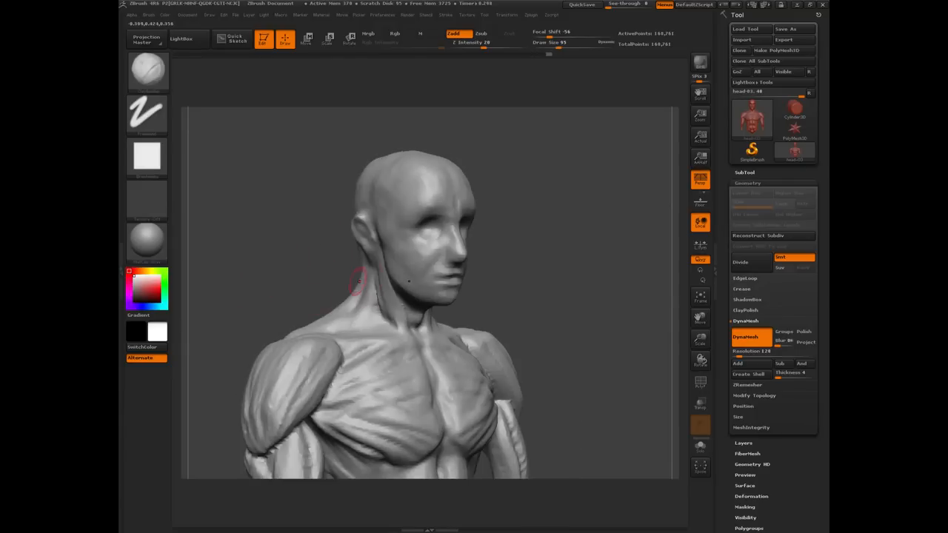
left_click_drag(294, 247, 398, 240)
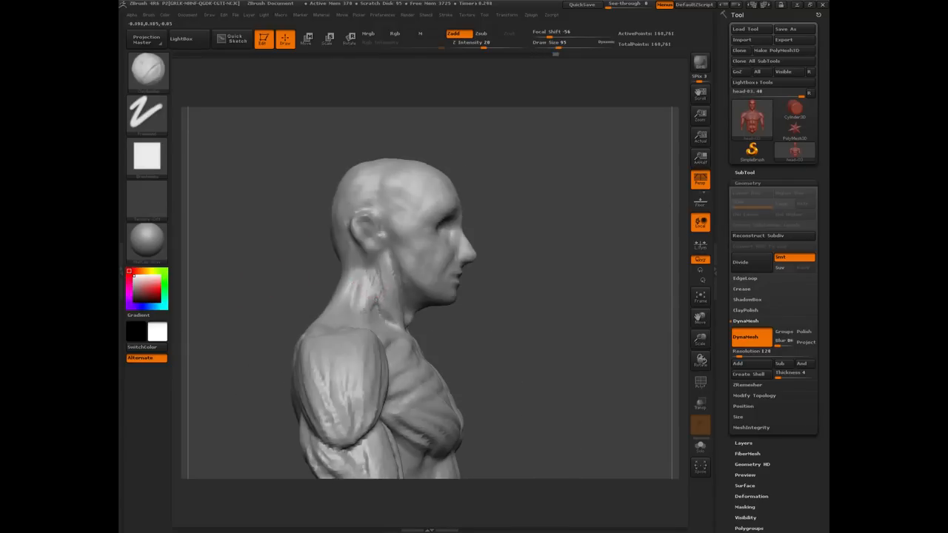
left_click_drag(301, 276, 340, 273)
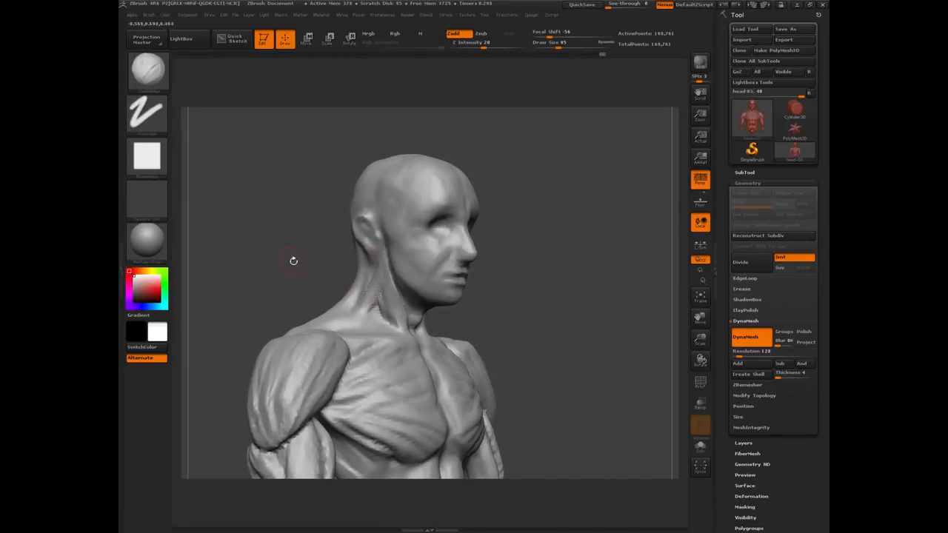
Add muscle strands on the side and back of the neck with short ClayBuildup strokes at draw size 95.
left_click_drag(293, 261, 323, 262)
left_click_drag(360, 297, 361, 271)
left_click_drag(284, 251, 259, 253)
mouse_move(353, 290)
left_mouse_down()
mouse_move(360, 251)
mouse_move(357, 291)
left_mouse_up()
left_click_drag(296, 249, 325, 255)
left_click_drag(356, 291, 363, 265)
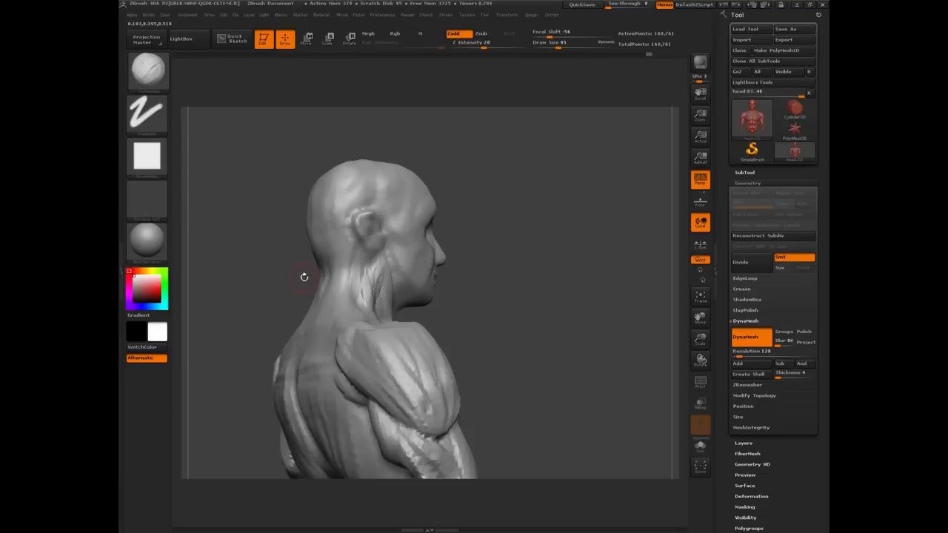
mouse_move(304, 276)
left_mouse_down()
mouse_move(337, 268)
mouse_move(272, 275)
mouse_move(311, 275)
mouse_move(300, 276)
left_mouse_up()
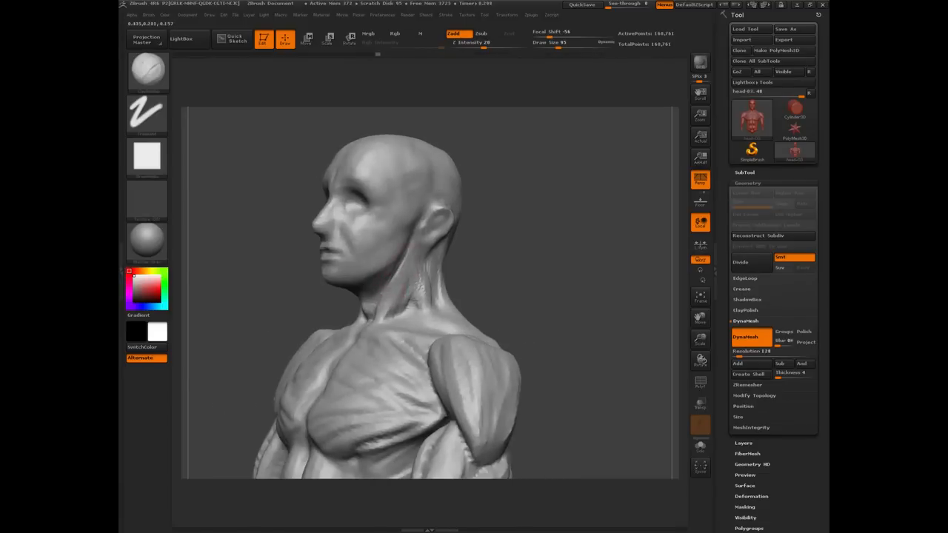
Shape the throat between the side neck muscles, from under the chin to the collarbones, with ClayBuildup at draw size 95.
left_click_drag(281, 312, 317, 309)
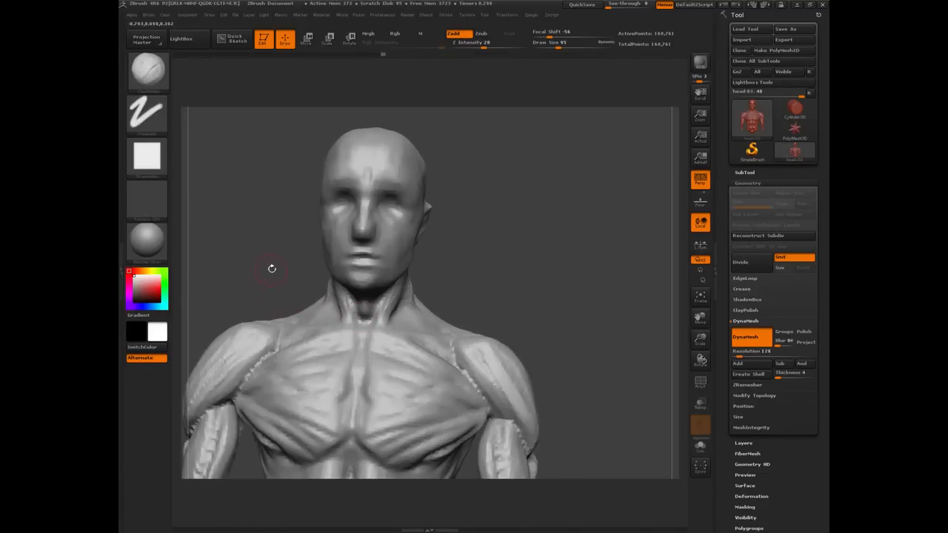
left_click_drag(272, 269, 282, 248)
mouse_move(370, 304)
left_mouse_down()
mouse_move(359, 297)
mouse_move(379, 300)
left_mouse_up()
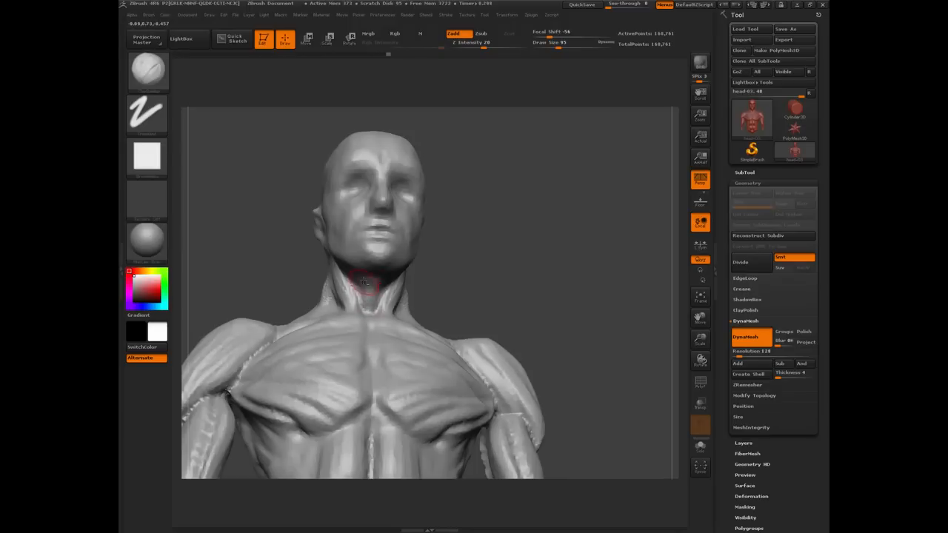
mouse_move(288, 281)
left_mouse_down()
mouse_move(373, 279)
mouse_move(365, 280)
mouse_move(379, 288)
mouse_move(369, 294)
left_mouse_up()
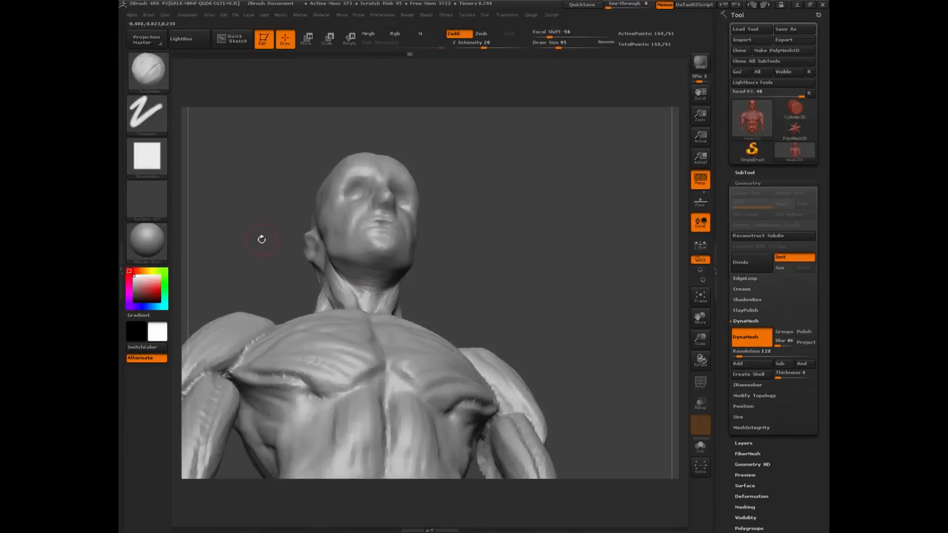
mouse_move(261, 239)
left_mouse_down()
mouse_move(248, 235)
mouse_move(294, 267)
mouse_move(352, 268)
left_mouse_up()
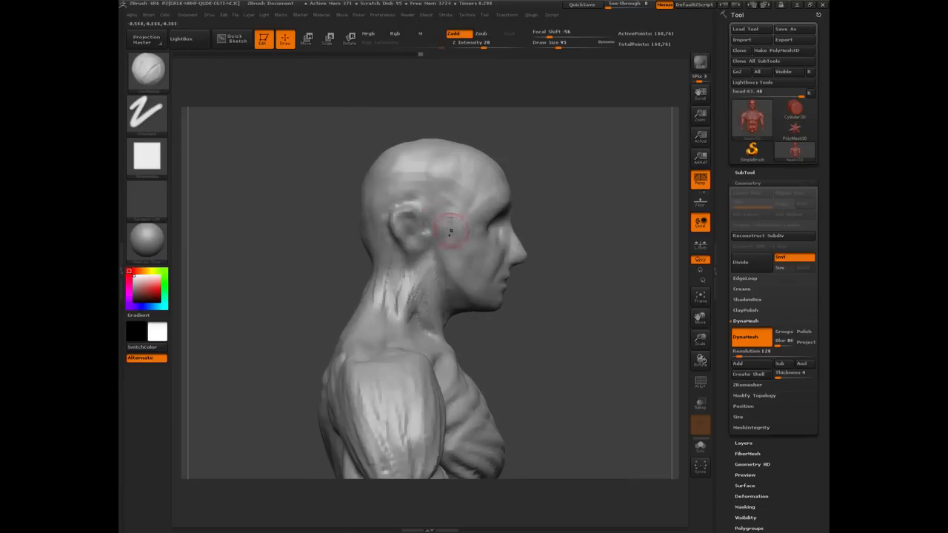
Smooth the side of the face in front of the ear and add temple muscle strands on the skull with ClayBuildup.
left_click_drag(452, 225, 458, 216, "shift")
mouse_move(305, 219)
left_mouse_down()
mouse_move(294, 222)
mouse_move(430, 158)
left_mouse_up()
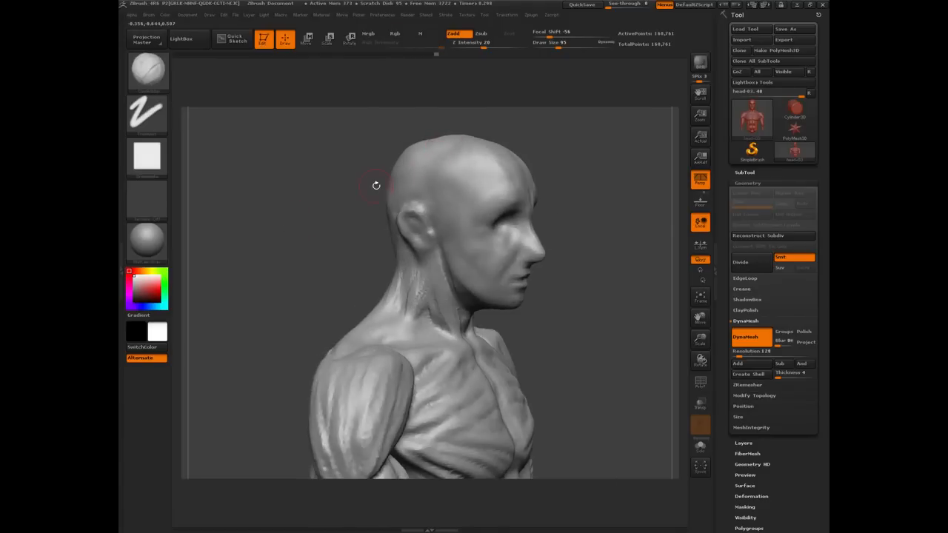
left_click_drag(360, 190, 451, 175)
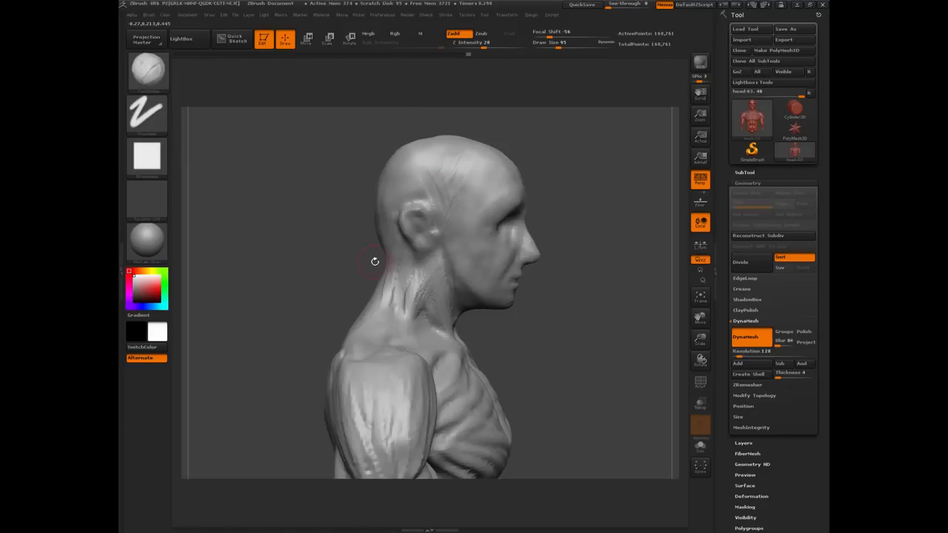
left_click_drag(351, 237, 451, 216)
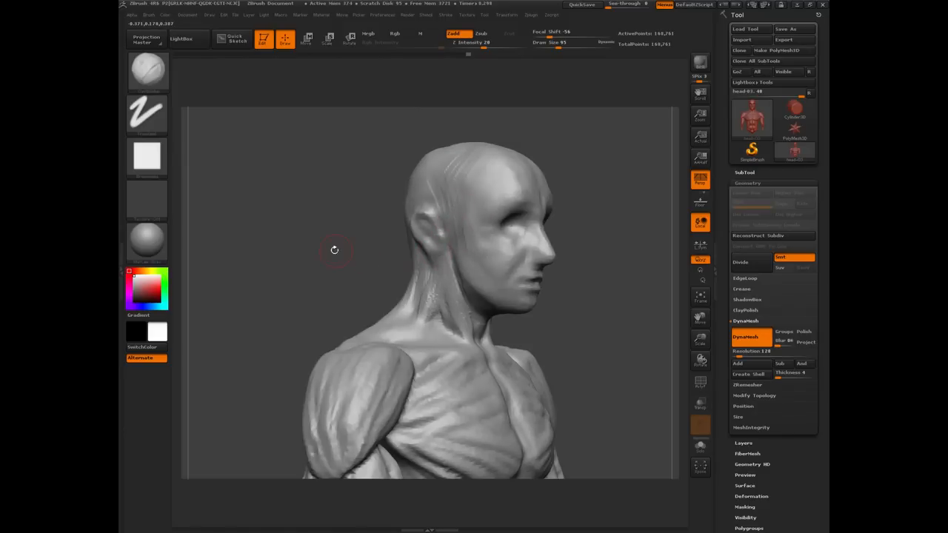
Add ClayBuildup strokes down the cheek below the eye socket at draw size 95.
mouse_move(334, 250)
left_mouse_down("alt")
mouse_move(300, 268)
mouse_move(326, 315)
left_mouse_up("alt")
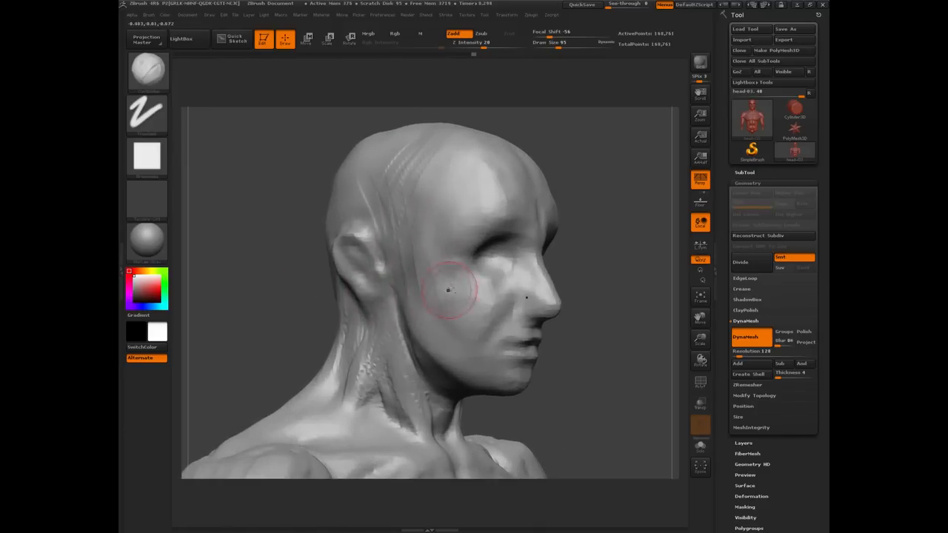
mouse_move(448, 290)
left_mouse_down()
mouse_move(481, 291)
mouse_move(483, 305)
left_mouse_up()
left_click_drag(292, 277, 444, 287)
left_click_drag(341, 298, 274, 295)
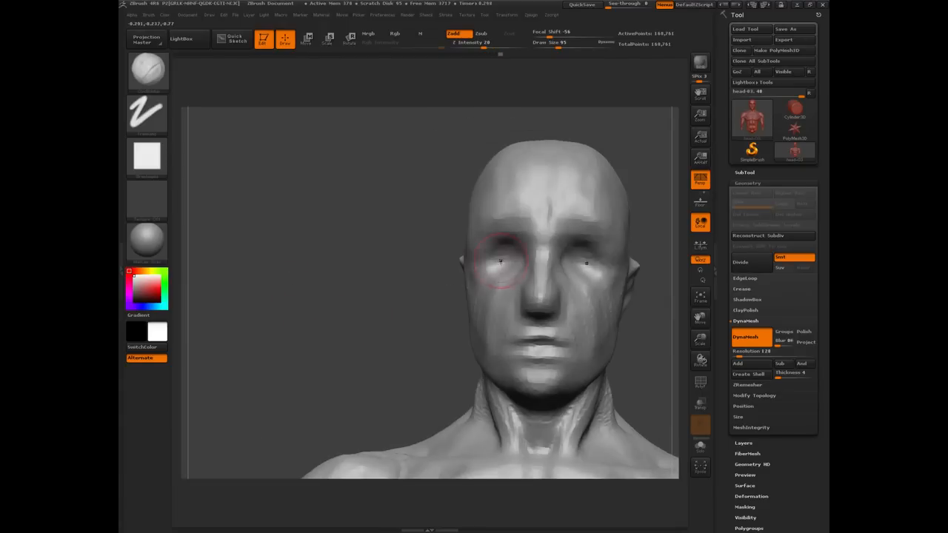
Fill the eye sockets with rounded eyeball volumes and build up the brow ridges with ClayBuildup at draw size 95.
left_click_drag(511, 255, 503, 268)
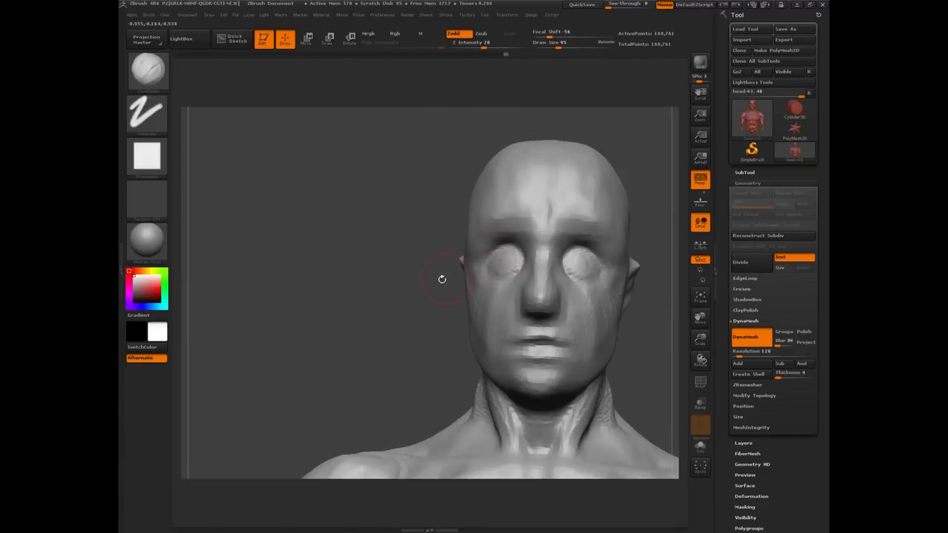
mouse_move(387, 294)
left_mouse_down()
mouse_move(361, 314)
mouse_move(399, 305)
mouse_move(350, 294)
mouse_move(370, 295)
left_mouse_up()
left_click_drag(370, 294, 362, 311, "alt")
mouse_move(426, 253)
left_mouse_down()
mouse_move(440, 247)
mouse_move(430, 231)
mouse_move(442, 254)
mouse_move(415, 249)
left_mouse_up()
mouse_move(344, 247)
left_mouse_down()
mouse_move(334, 238)
mouse_move(374, 222)
mouse_move(405, 224)
mouse_move(400, 231)
mouse_move(408, 218)
left_mouse_up()
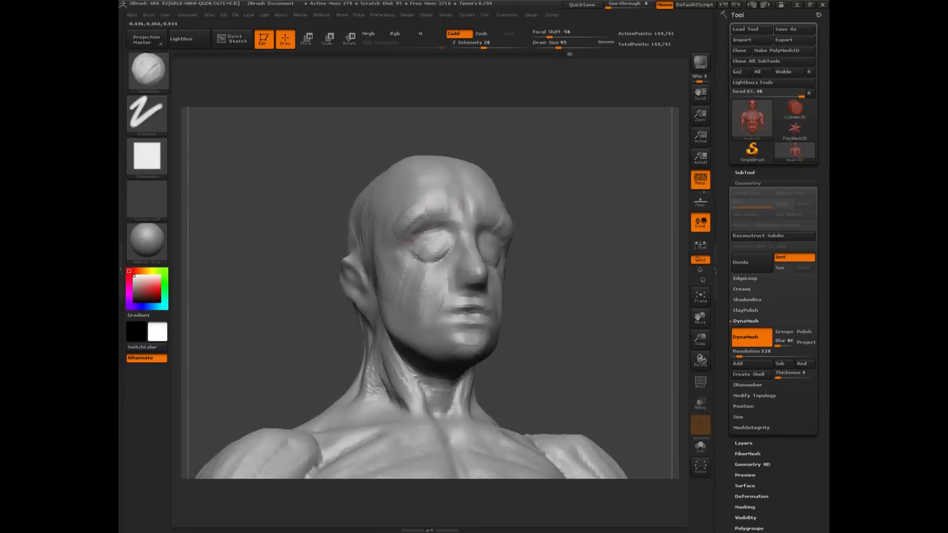
Refine the brows and add clay on the cheek beside the nose, down toward the mouth, at draw size 95.
left_click_drag(272, 200, 314, 269, "shift")
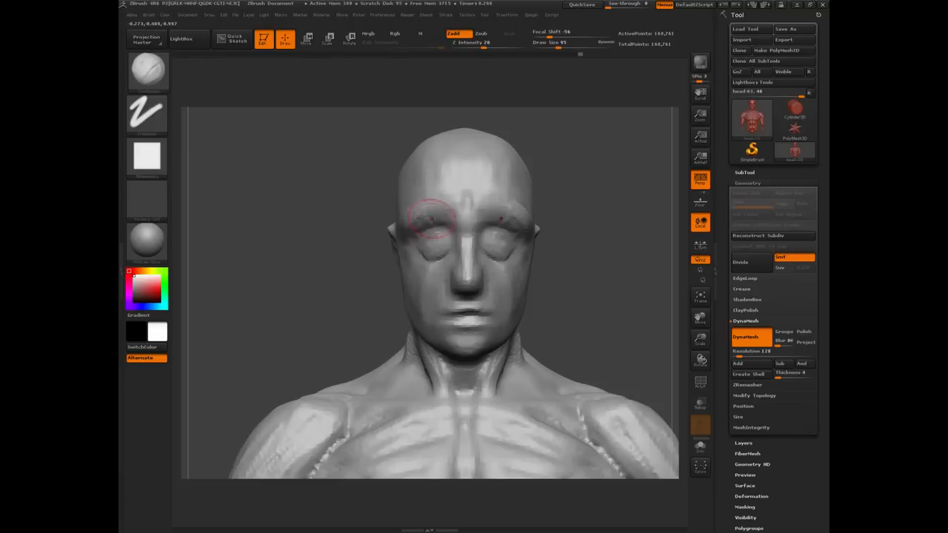
left_click_drag(344, 239, 389, 241)
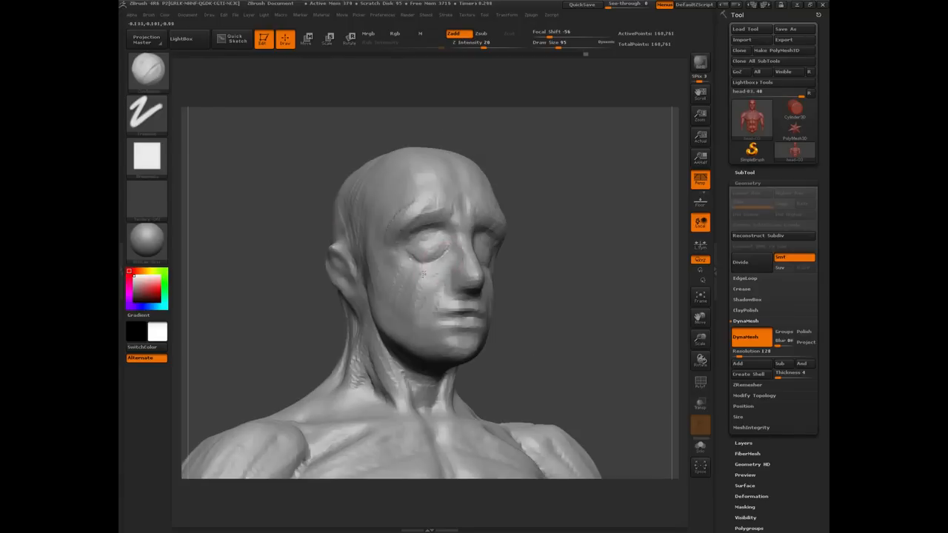
left_click_drag(445, 296, 434, 315)
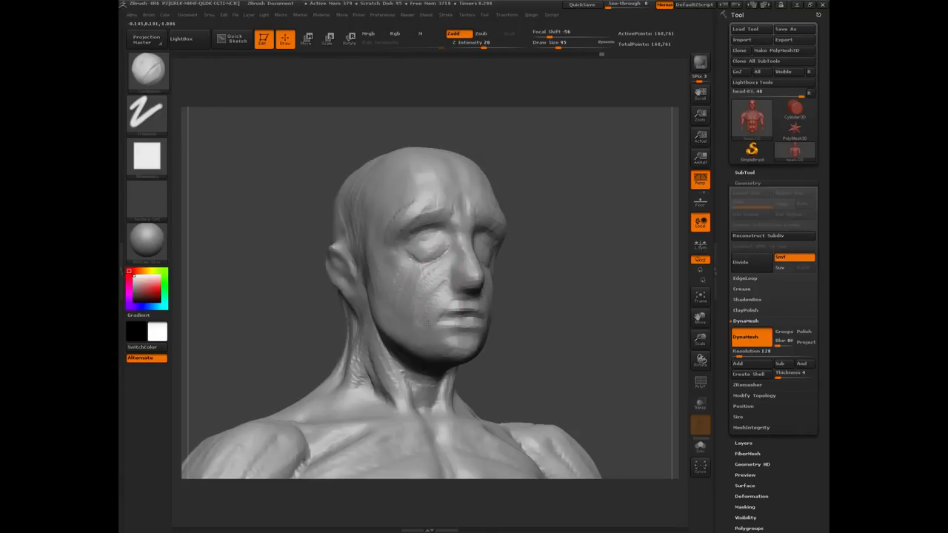
left_click_drag(295, 314, 236, 312)
left_click_drag(358, 316, 355, 326, "shift")
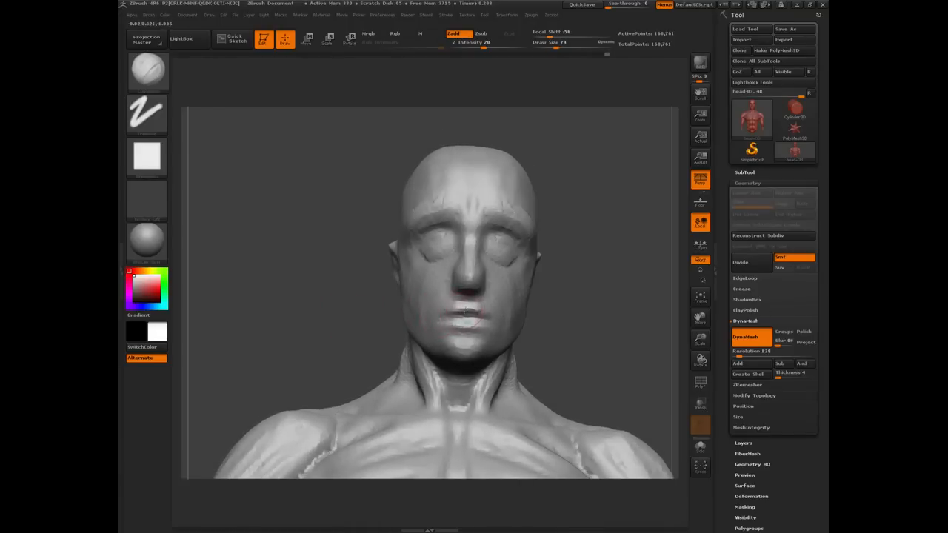
Shape the upper lip and the area around the mouth with ClayBuildup, reducing the draw size to 71.
mouse_move(461, 307)
left_mouse_down()
mouse_move(474, 306)
mouse_move(458, 307)
mouse_move(471, 316)
mouse_move(465, 323)
left_mouse_up()
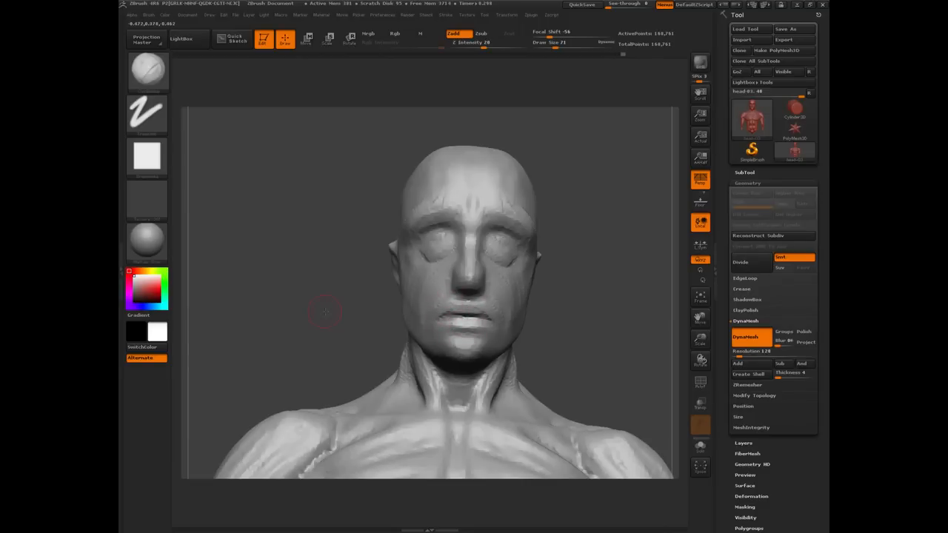
left_click_drag(325, 313, 356, 268)
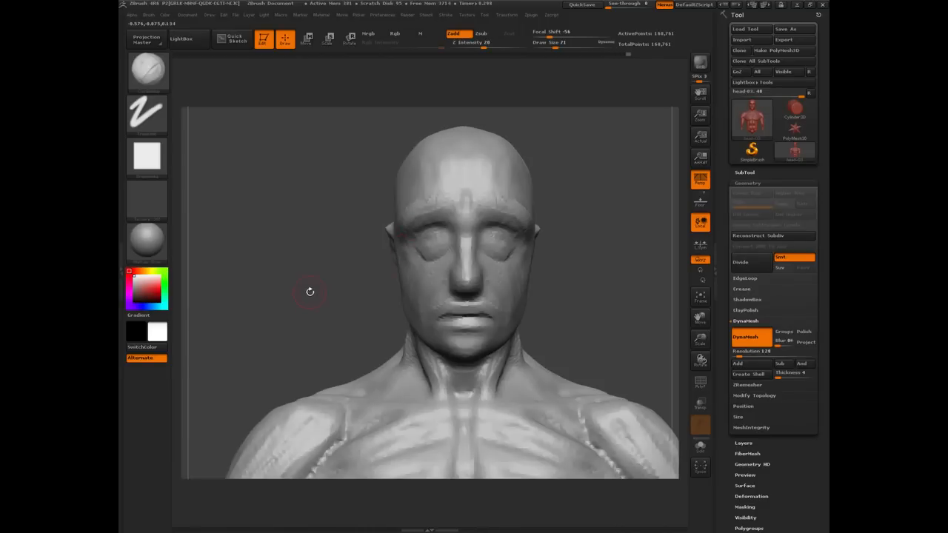
mouse_move(296, 291)
left_mouse_down()
mouse_move(437, 275)
mouse_move(455, 252)
mouse_move(440, 268)
left_mouse_up()
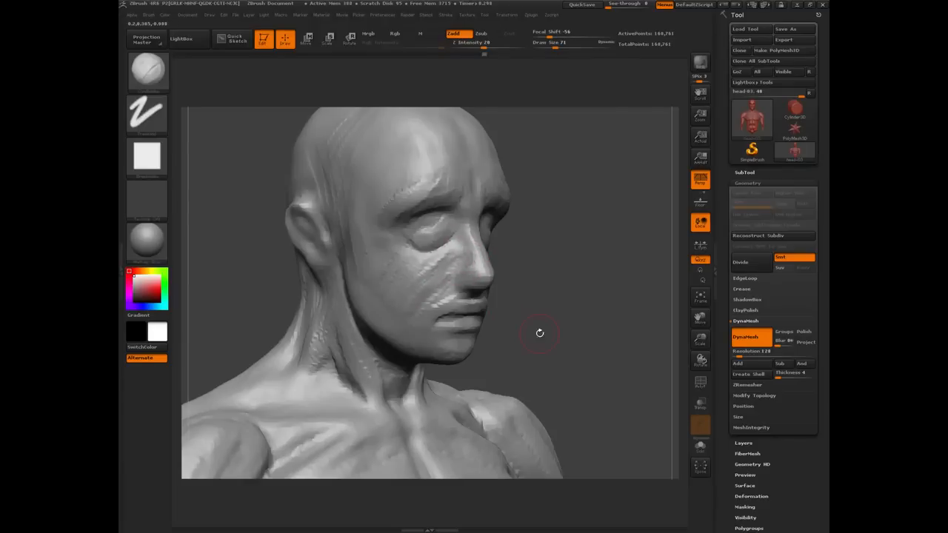
Build up the nose tip, nostril wings and bridge with ClayBuildup, reducing the draw size to 63.
left_click_drag(556, 332, 445, 333)
left_click_drag(334, 296, 483, 277)
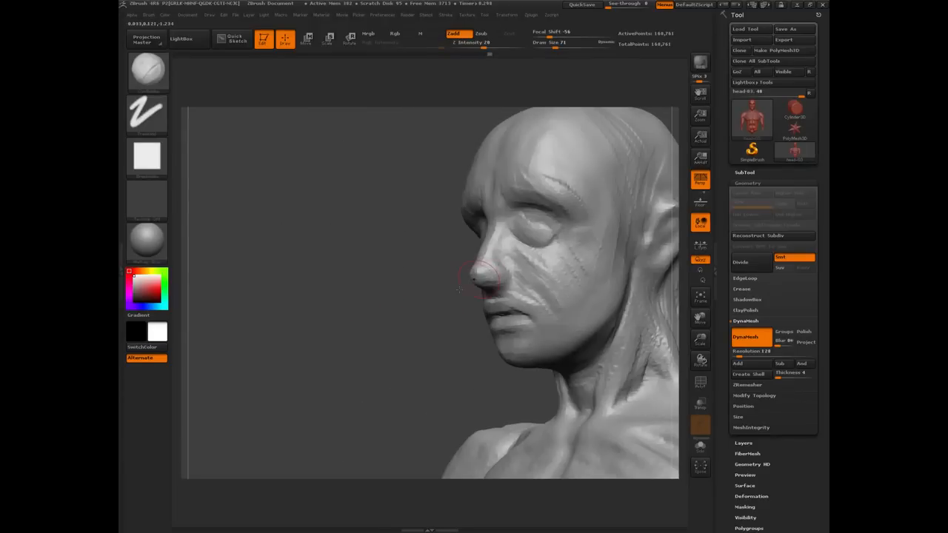
left_click_drag(375, 311, 356, 319, "shift")
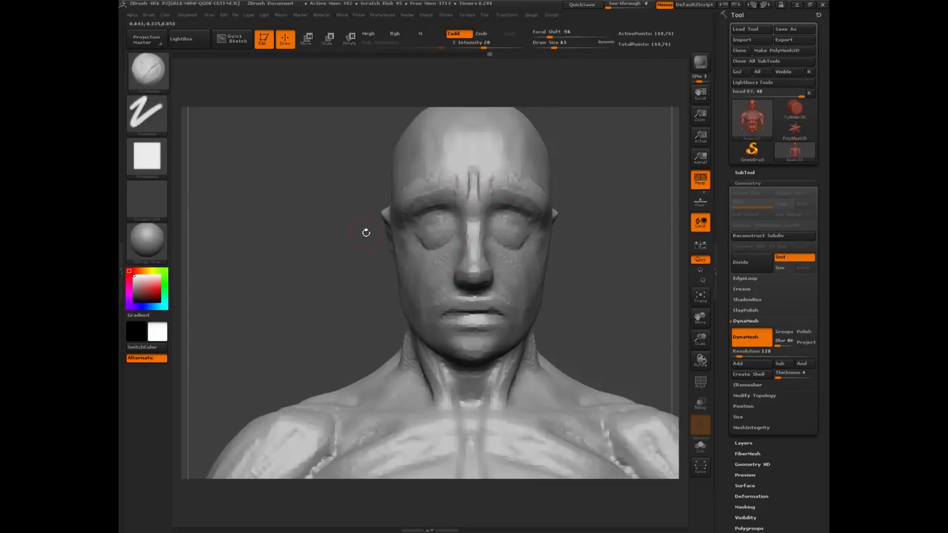
Define the eyelids and the lower edge of the eyes with ClayBuildup at draw size 63.
mouse_move(344, 245)
left_mouse_down()
mouse_move(455, 178)
mouse_move(444, 178)
left_mouse_up()
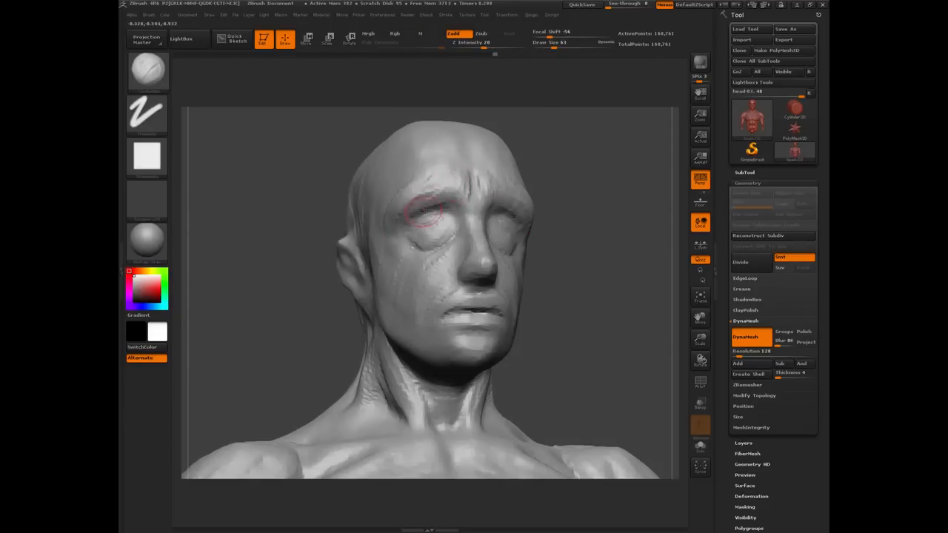
left_click_drag(447, 228, 429, 240)
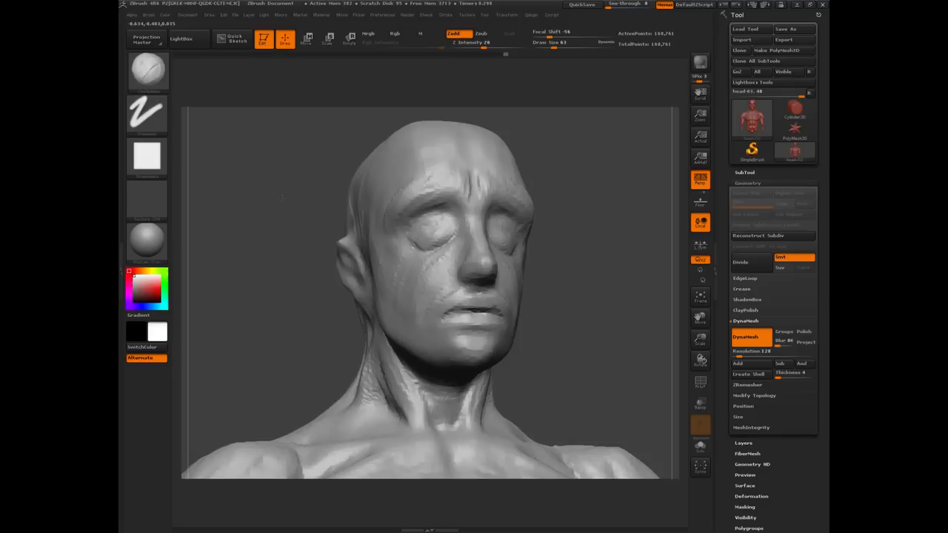
left_click_drag(282, 197, 226, 232)
left_click_drag(397, 317, 396, 363)
left_click_drag(296, 282, 370, 230)
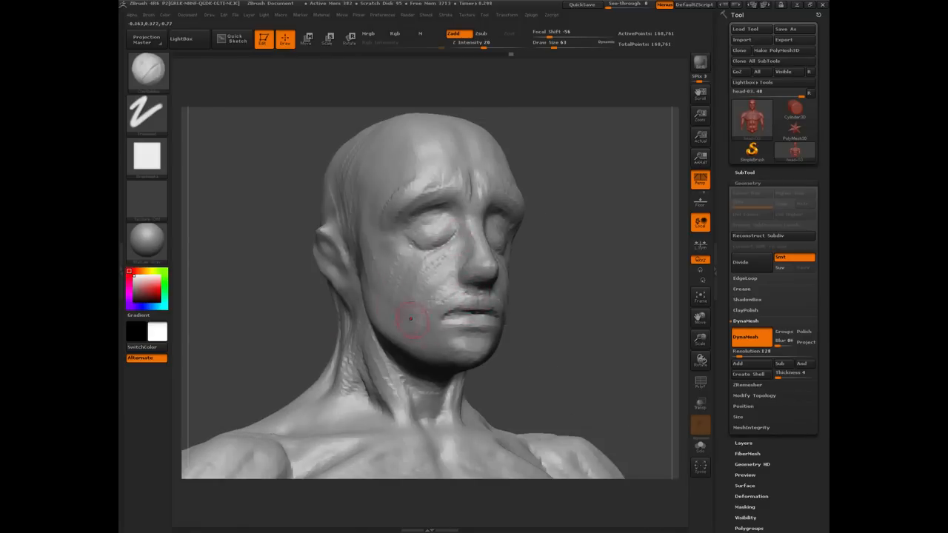
Sculpt a cheek muscle from the cheekbone toward the mouth corner at draw size 63, and add jaw muscle strokes at 87.
left_click_drag(396, 239, 426, 289)
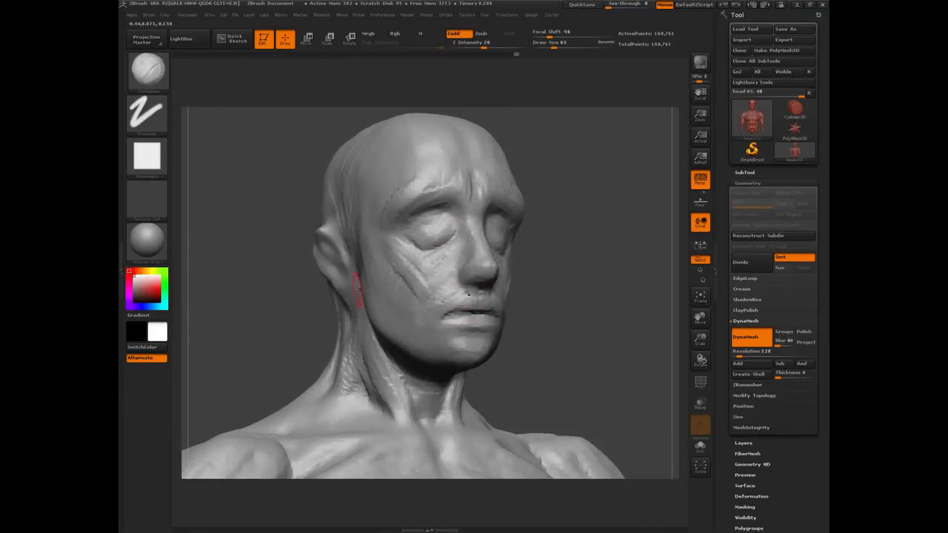
left_click_drag(286, 297, 292, 298)
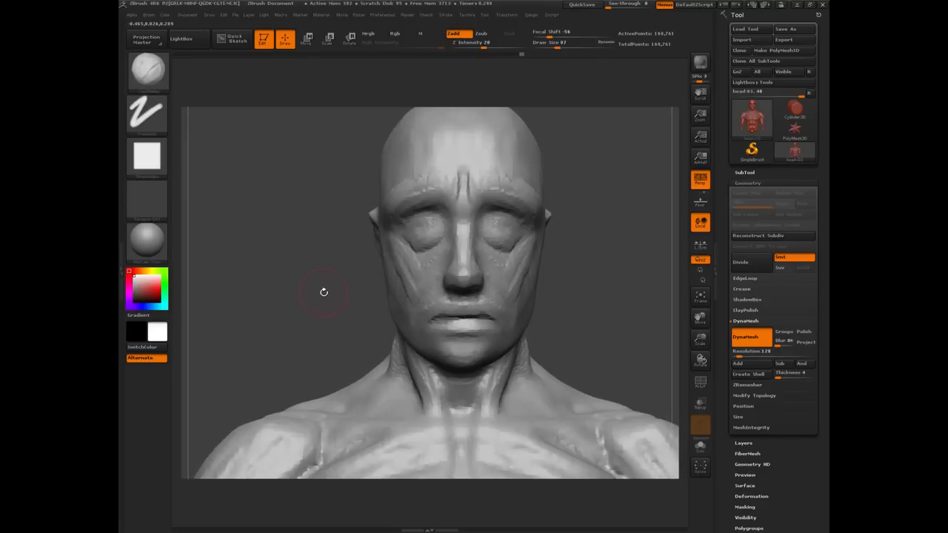
left_click_drag(321, 289, 394, 263)
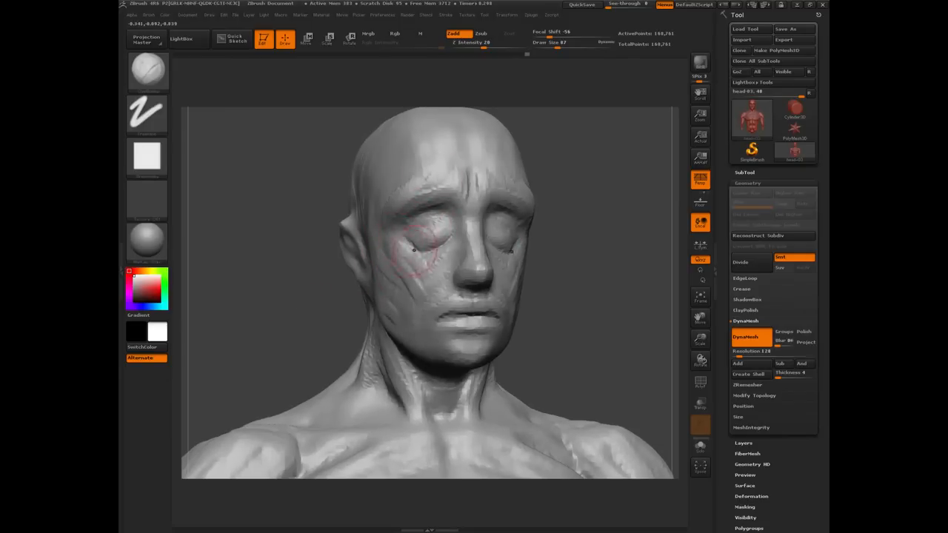
Build up the cheekbone and the cheek surface beneath the eye with ClayBuildup at draw size 87.
left_click_drag(302, 291, 392, 259)
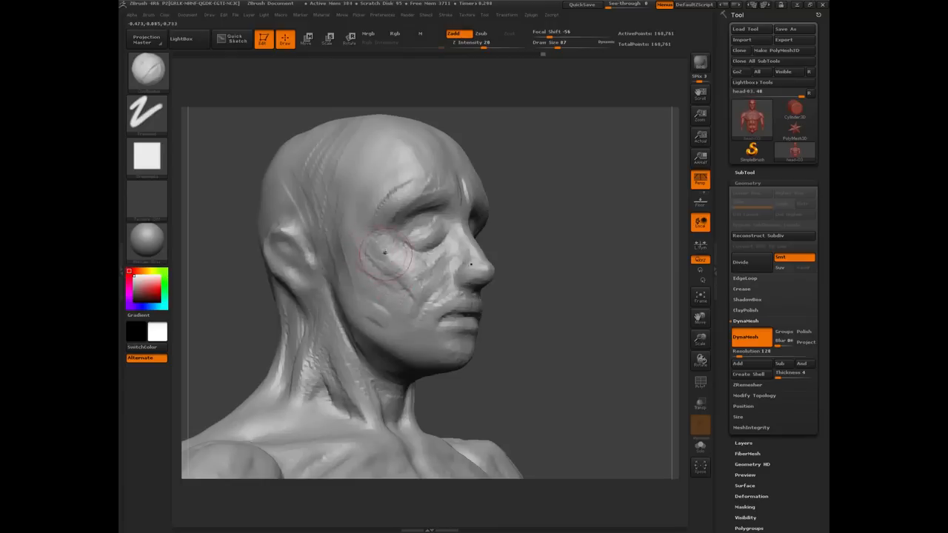
left_click_drag(238, 288, 326, 263)
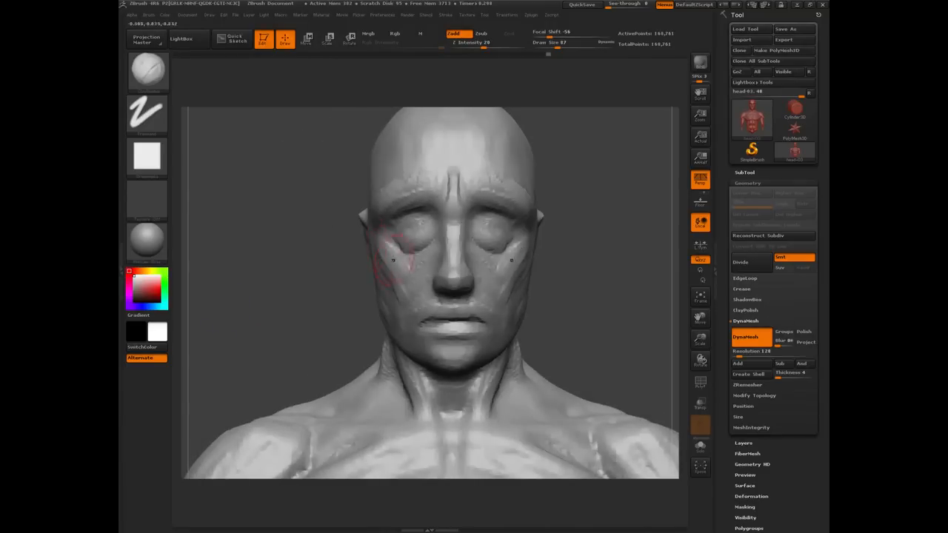
left_click_drag(418, 262, 423, 262)
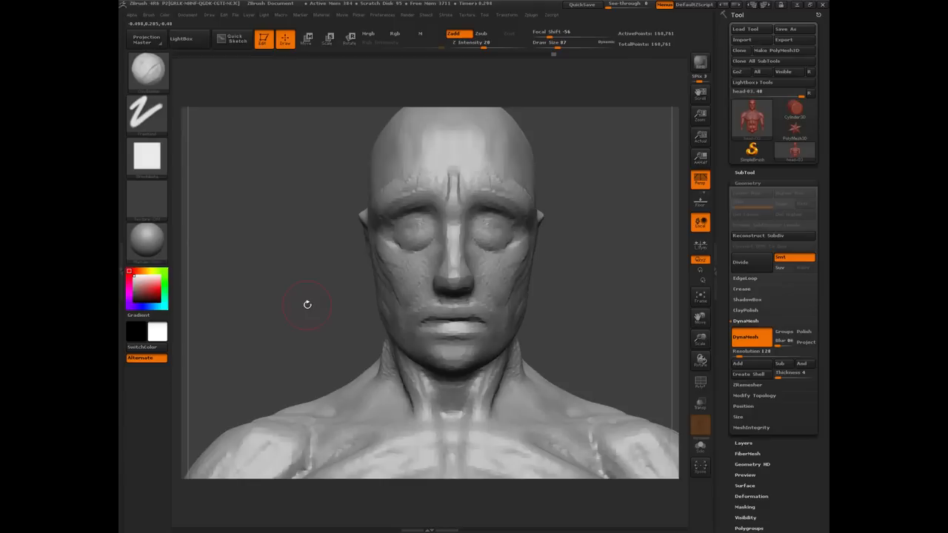
left_click_drag(308, 305, 385, 311)
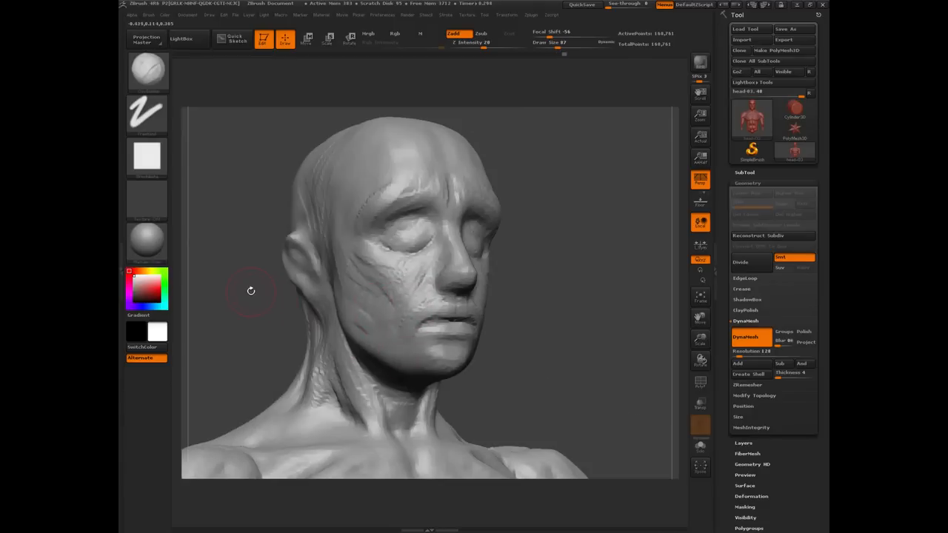
Build up the side of the cheek and the area beside the mouth corner with ClayBuildup at draw size 87.
mouse_move(251, 291)
left_mouse_down()
mouse_move(285, 311)
mouse_move(283, 286)
mouse_move(326, 268)
mouse_move(293, 274)
mouse_move(298, 309)
left_mouse_up()
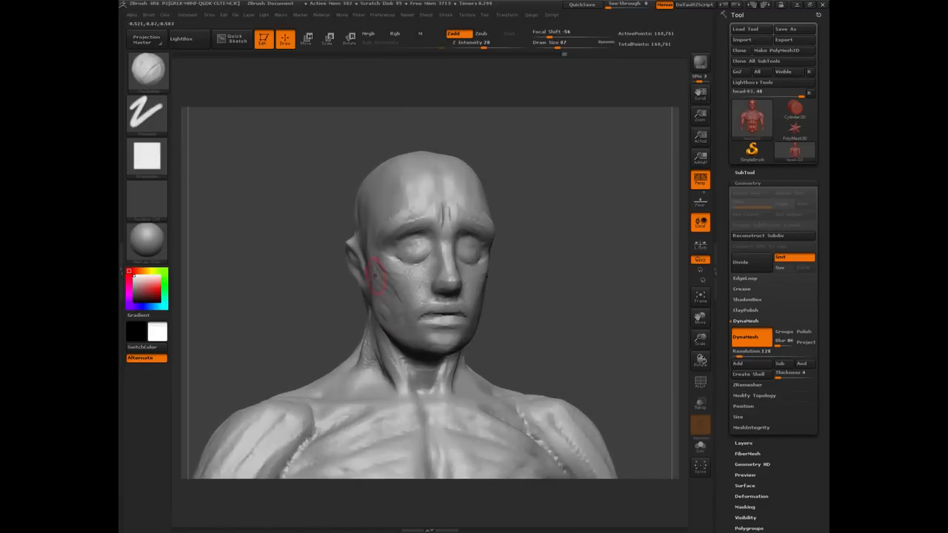
left_click_drag(374, 255, 394, 300)
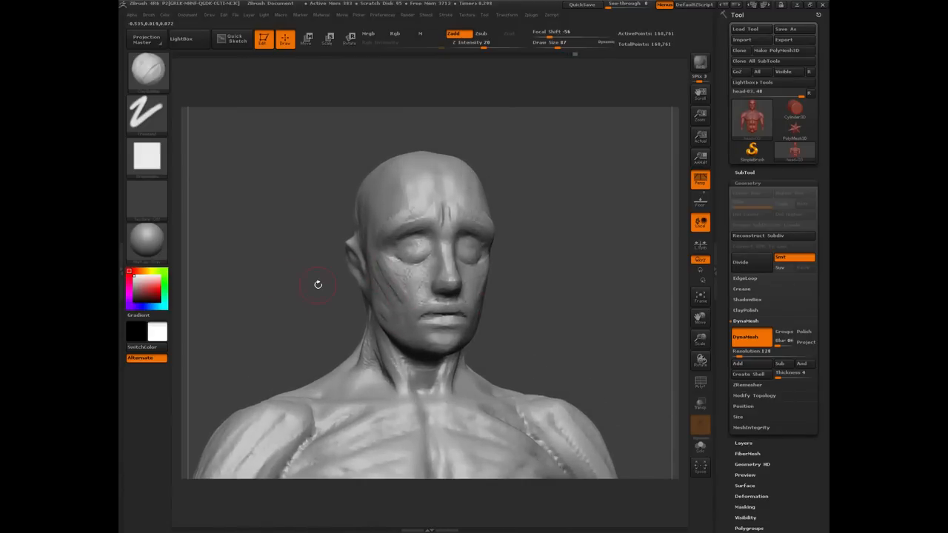
left_click_drag(317, 285, 391, 273)
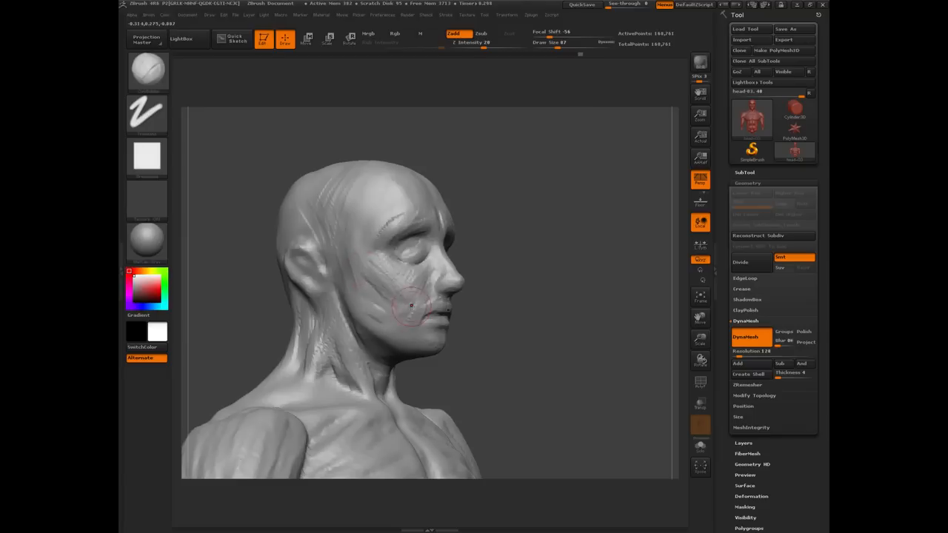
left_click_drag(411, 306, 422, 290)
left_click_drag(514, 338, 361, 296)
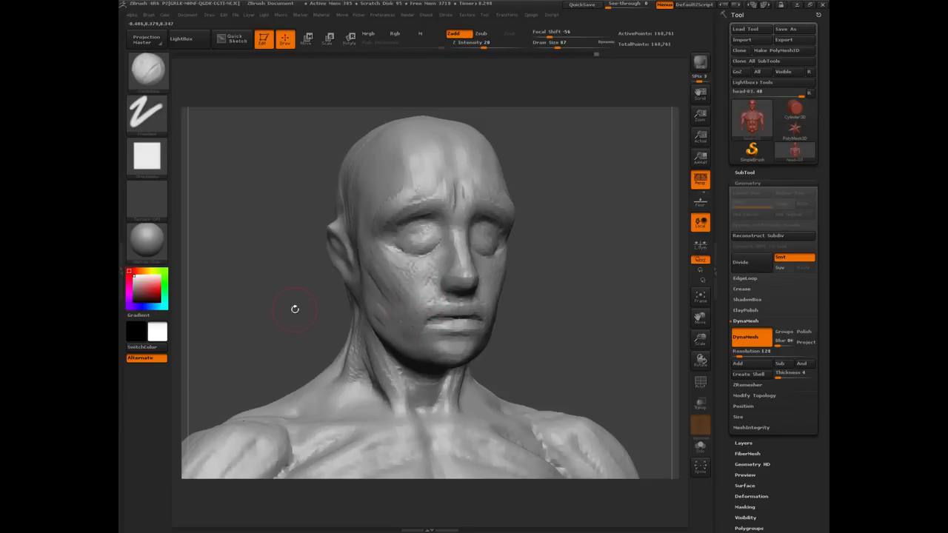
left_click_drag(295, 309, 447, 299)
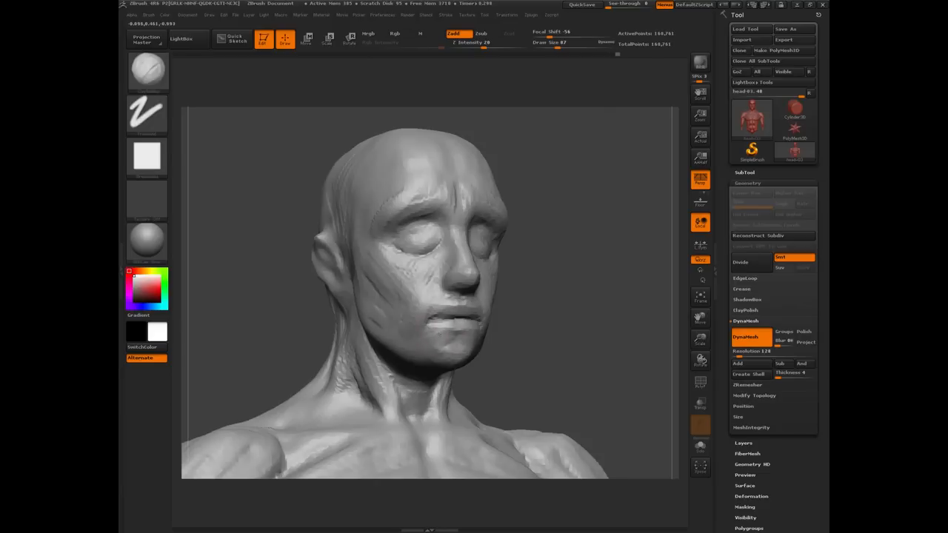
Smooth the cheek beside the mouth and sculpt jaw muscle strokes down the side of the face at draw size 79.
mouse_move(299, 308)
left_mouse_down("shift")
mouse_move(310, 320)
mouse_move(415, 315)
left_mouse_up("shift")
left_click_drag(310, 306, 392, 314)
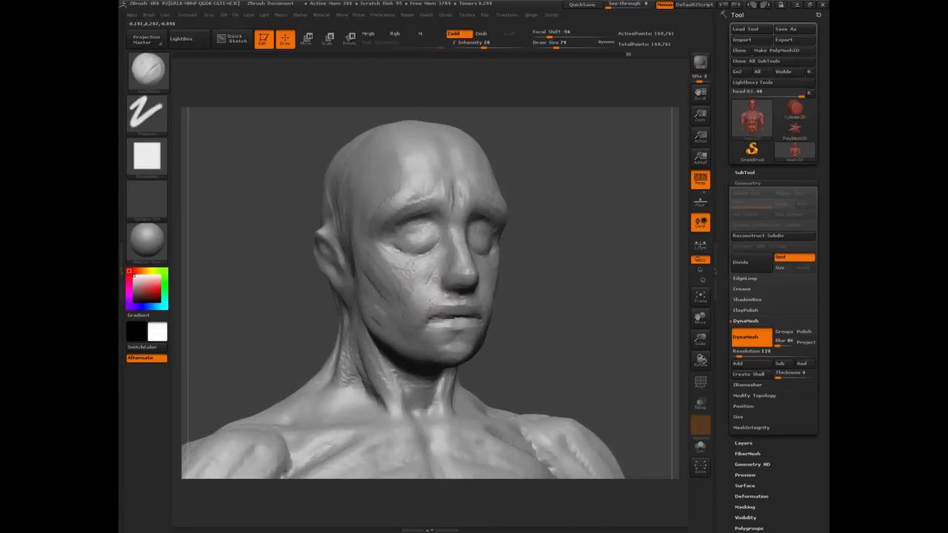
left_click_drag(283, 312, 398, 312)
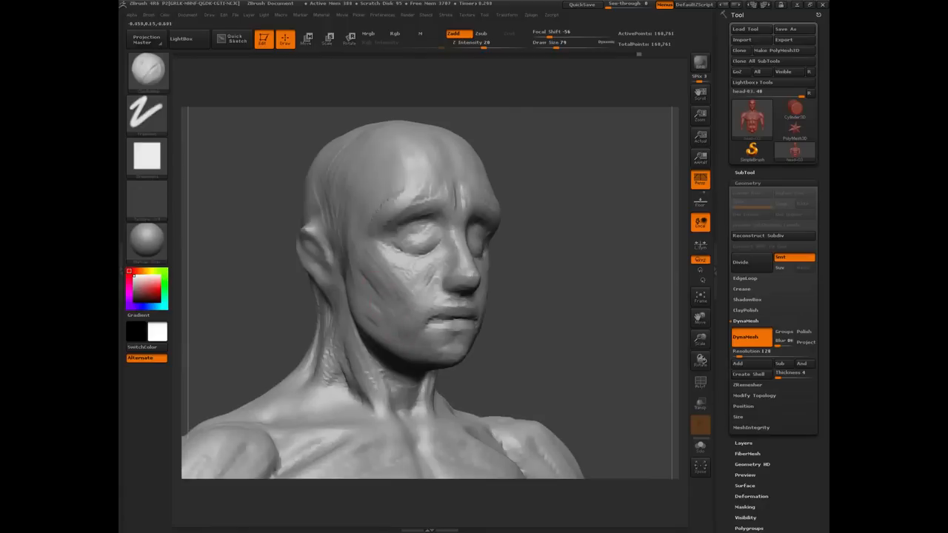
left_click_drag(363, 275, 384, 323)
mouse_move(273, 293)
left_mouse_down()
mouse_move(370, 289)
mouse_move(340, 301)
mouse_move(347, 348)
left_mouse_up()
left_click_drag(328, 286, 345, 342)
left_click_drag(488, 395, 406, 386)
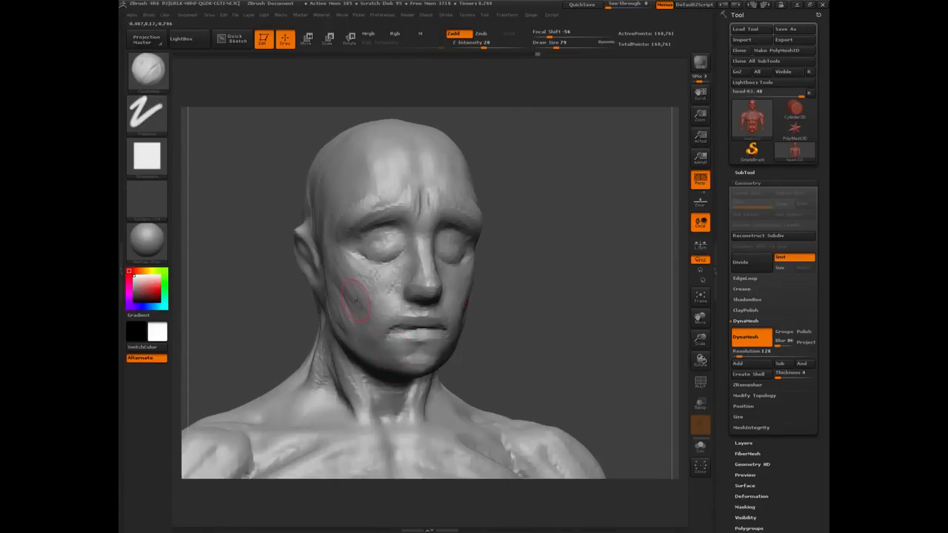
Build up the outer cheekbone and the brow ridge, adding short strokes above the eyebrow at draw size 79.
left_click_drag(278, 312, 318, 275)
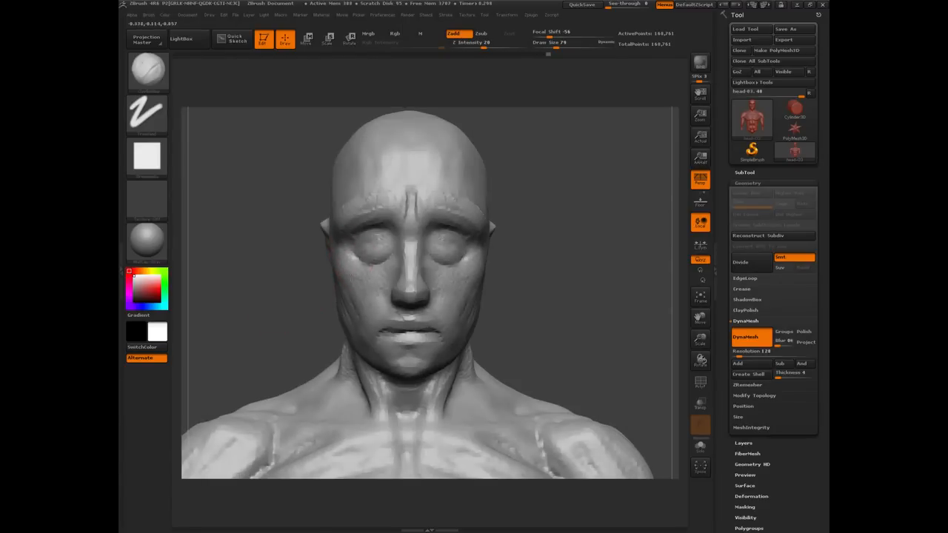
mouse_move(290, 278)
left_mouse_down()
mouse_move(361, 276)
mouse_move(332, 232)
mouse_move(338, 246)
left_mouse_up()
left_click_drag(250, 200, 209, 203)
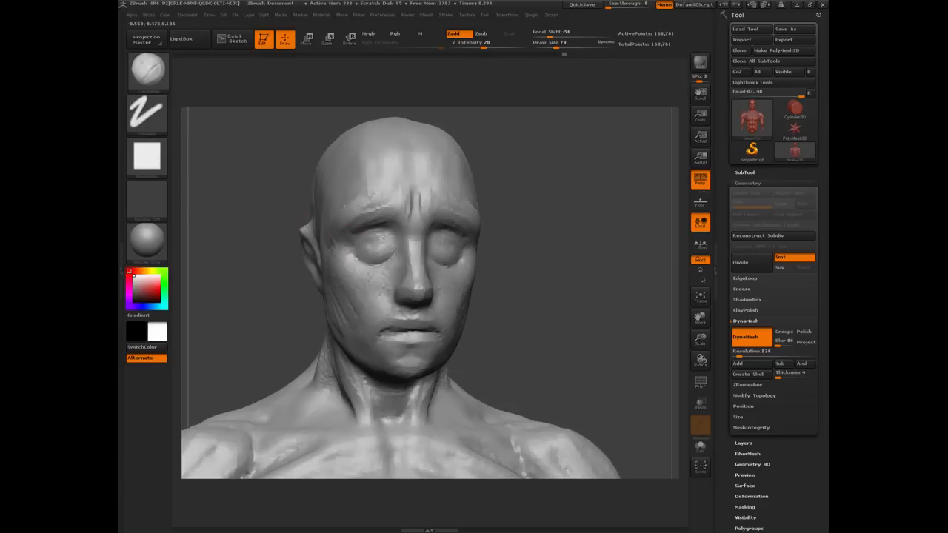
left_click_drag(363, 219, 339, 234)
left_click_drag(265, 294, 268, 311)
mouse_move(400, 181)
left_mouse_down()
mouse_move(380, 191)
mouse_move(358, 232)
left_mouse_up()
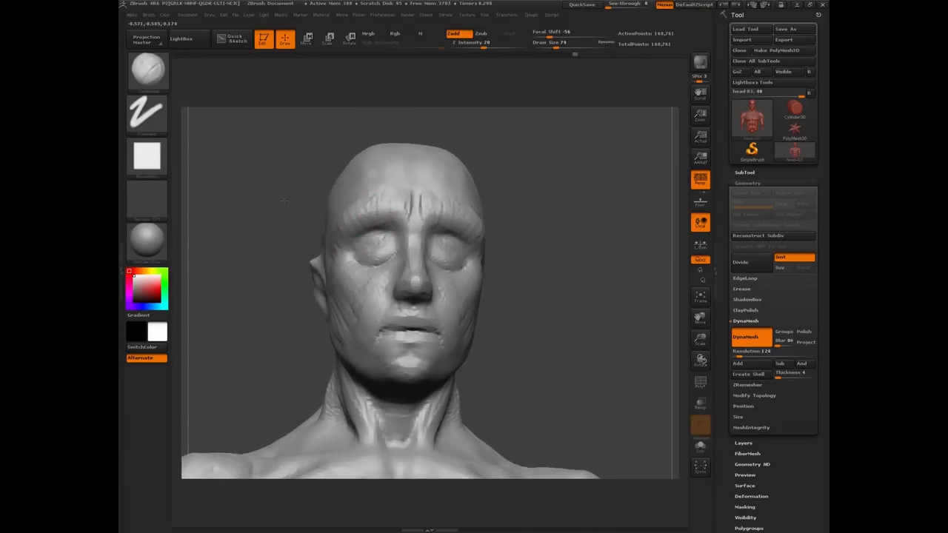
Shape the eyeball and build up the outer eye socket and temple with ClayBuildup at draw size 79.
left_click_drag(285, 200, 319, 209)
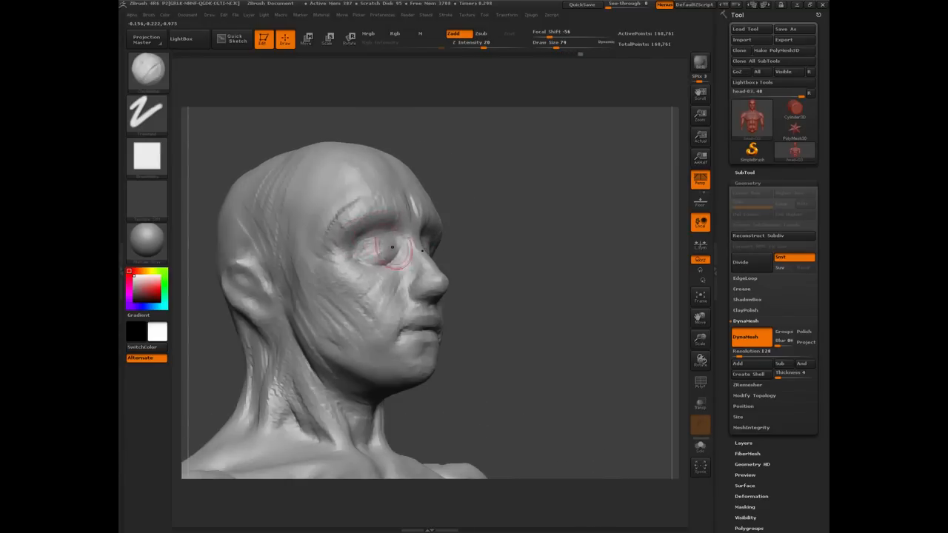
mouse_move(392, 246)
left_mouse_down()
mouse_move(371, 255)
mouse_move(365, 244)
left_mouse_up()
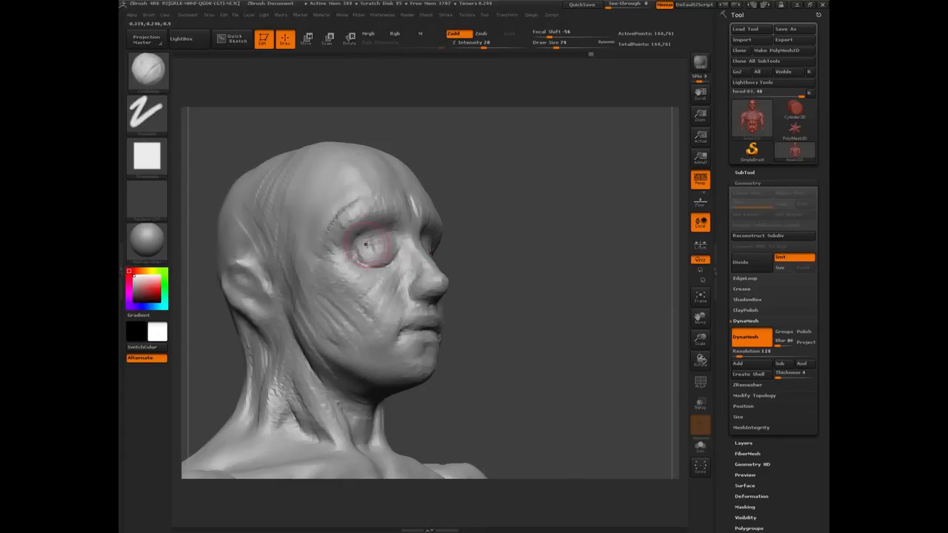
mouse_move(524, 284)
left_mouse_down()
mouse_move(272, 313)
mouse_move(296, 286)
mouse_move(421, 244)
mouse_move(414, 261)
left_mouse_up()
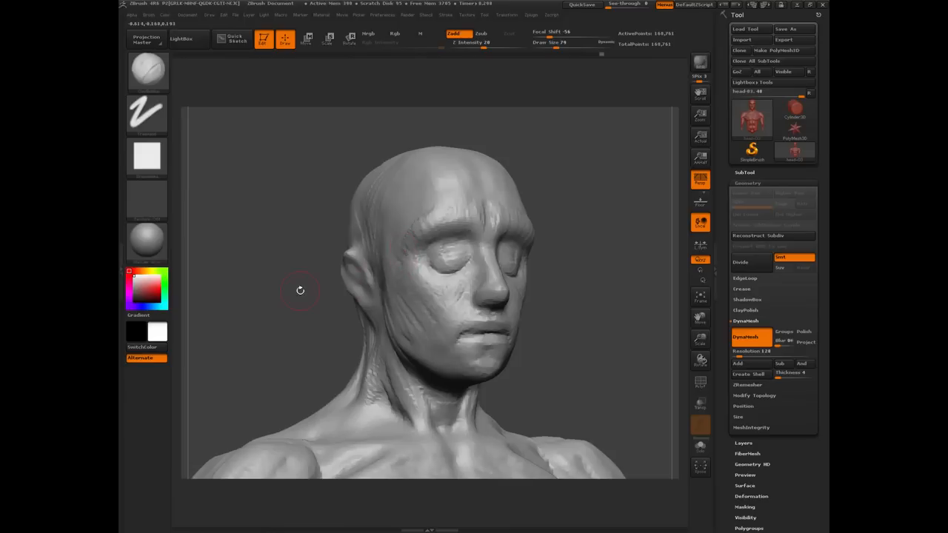
left_click_drag(300, 291, 393, 256)
mouse_move(422, 203)
left_mouse_down()
mouse_move(395, 230)
mouse_move(395, 290)
left_mouse_up()
left_click_drag(263, 337, 218, 341)
Refine the lower eyelid and fill the area between the eye and the nose at draw size 79.
left_click_drag(427, 270, 468, 271)
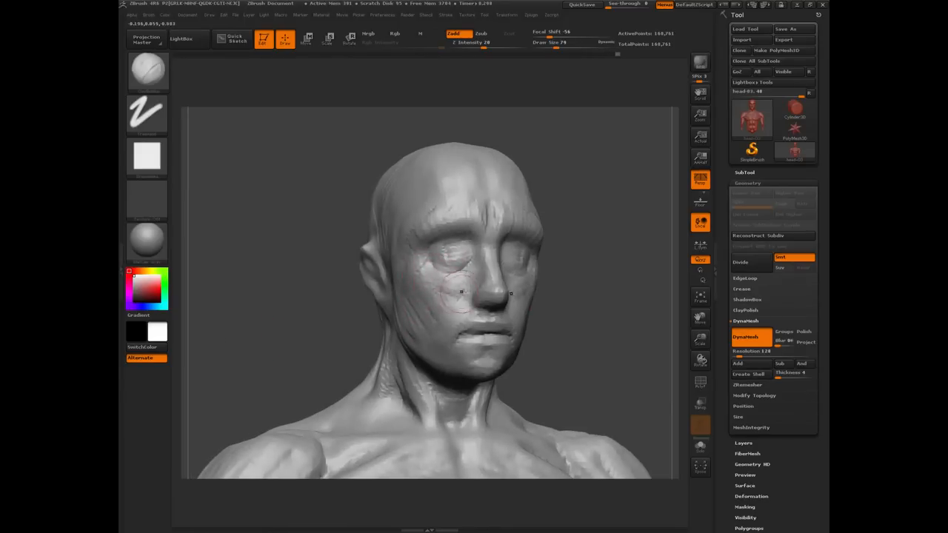
left_click_drag(305, 323, 288, 332)
mouse_move(493, 224)
left_mouse_down()
mouse_move(488, 209)
mouse_move(488, 219)
mouse_move(449, 221)
mouse_move(467, 226)
left_mouse_up()
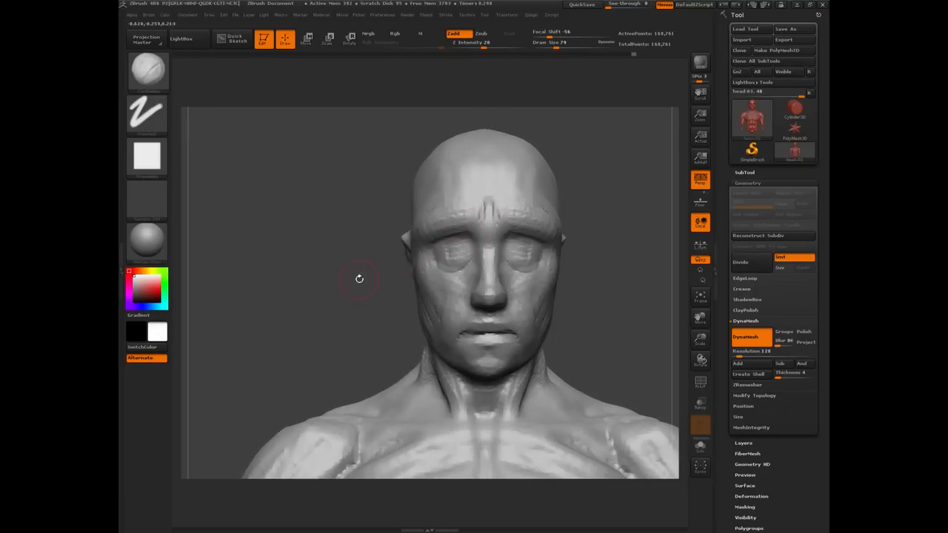
left_click_drag(359, 279, 403, 280)
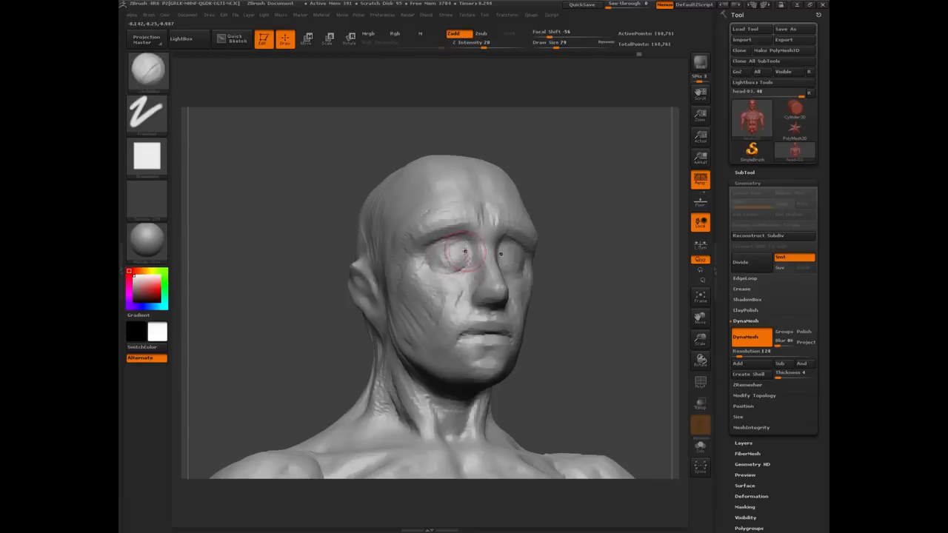
mouse_move(457, 252)
left_mouse_down()
mouse_move(445, 254)
mouse_move(453, 249)
mouse_move(455, 274)
mouse_move(469, 267)
mouse_move(434, 306)
mouse_move(443, 292)
mouse_move(422, 301)
mouse_move(461, 281)
mouse_move(430, 313)
mouse_move(455, 303)
left_mouse_up()
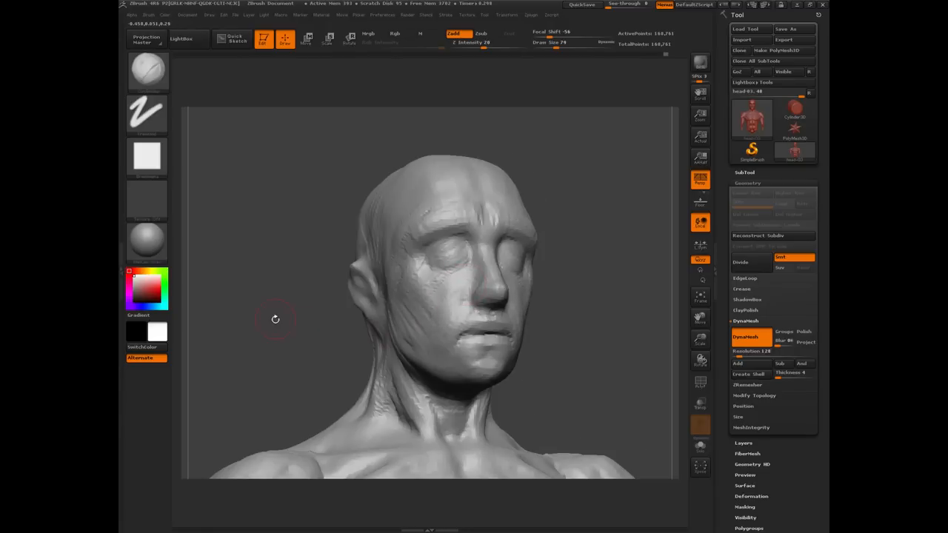
Sculpt the outer eye corners and the cheekbones beneath them from the front at draw size 79.
left_click_drag(275, 319, 277, 329, "shift")
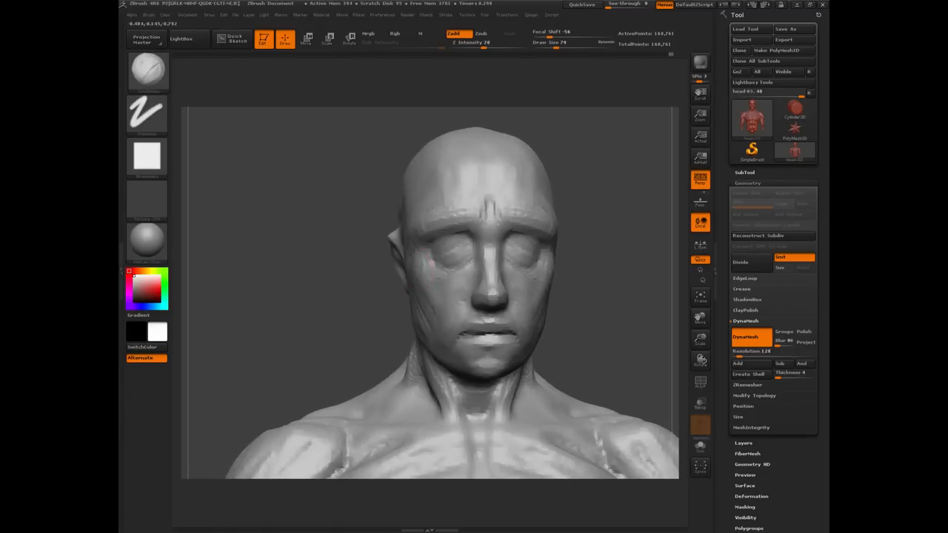
mouse_move(340, 317)
left_mouse_down()
mouse_move(424, 262)
mouse_move(422, 254)
mouse_move(424, 263)
mouse_move(408, 240)
mouse_move(429, 277)
left_mouse_up()
left_click_drag(309, 289, 430, 248)
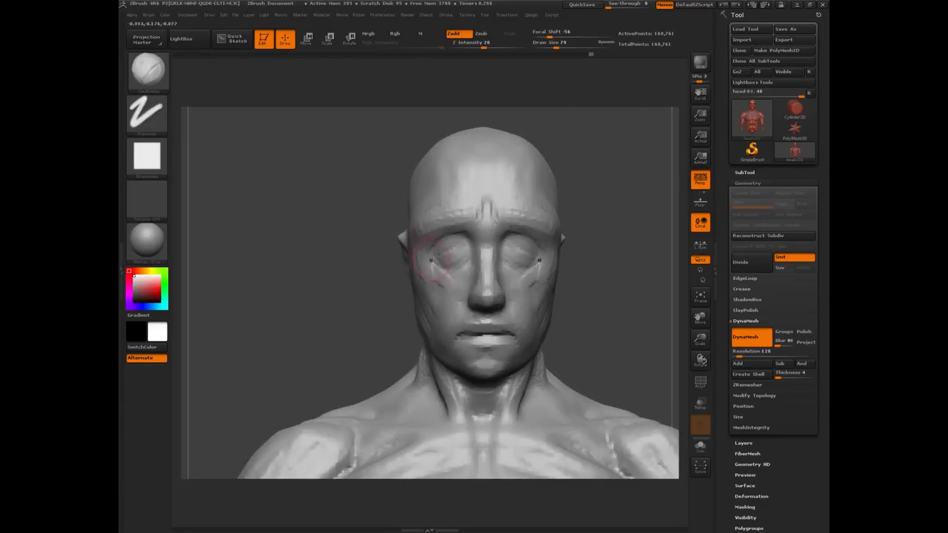
left_click_drag(376, 274, 435, 244)
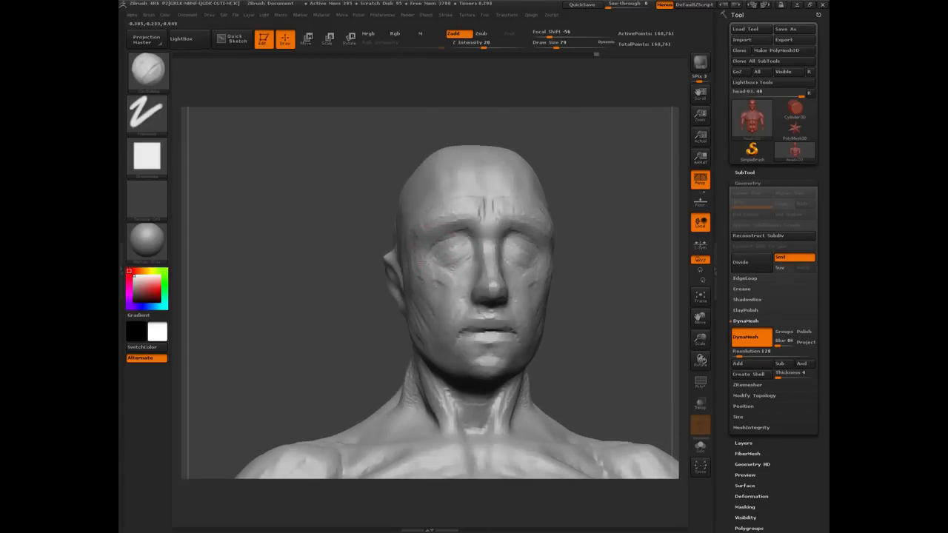
left_click_drag(287, 303, 415, 293)
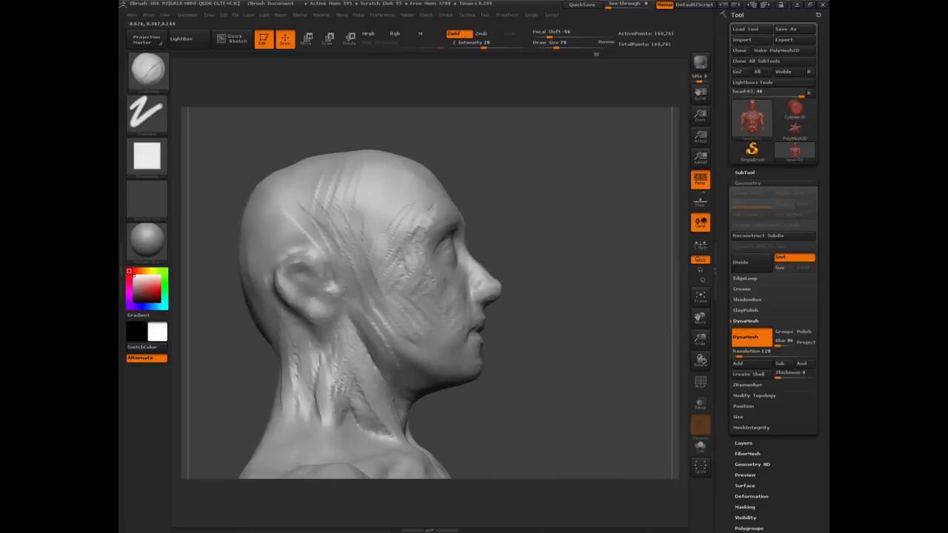
Reduce the draw size to 55, carve in the upper ear and build up its inner ridge and earlobe.
left_click_drag(323, 294, 289, 328)
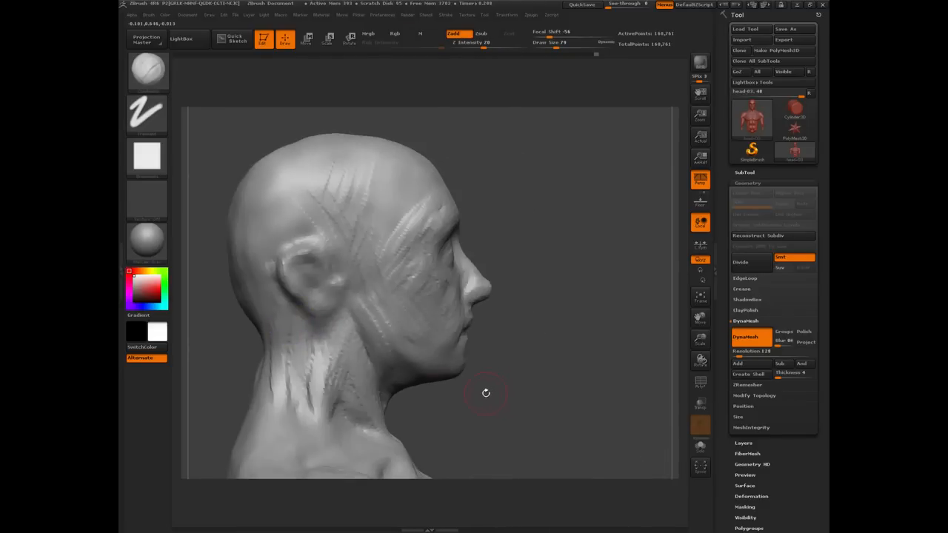
left_click_drag(486, 393, 579, 388, "alt")
left_click_drag(280, 339, 297, 264)
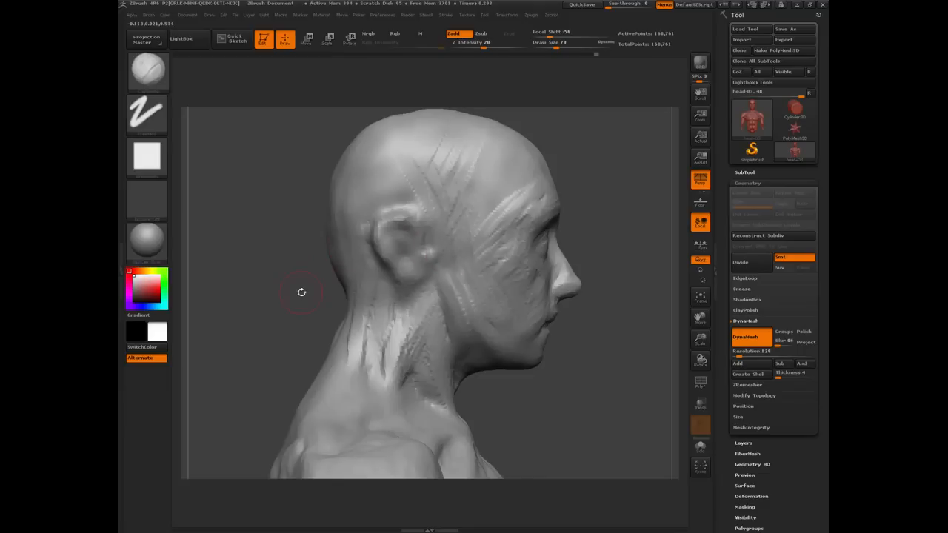
mouse_move(291, 300)
left_mouse_down()
mouse_move(194, 298)
mouse_move(290, 298)
left_mouse_up()
key("bracketleft")
key("bracketleft")
left_click_drag(387, 212, 410, 227, "alt")
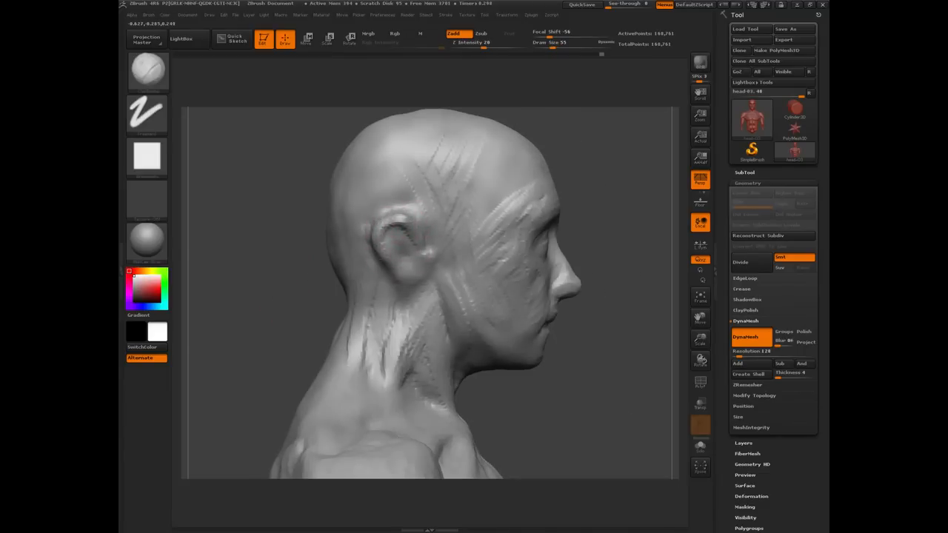
left_click_drag(303, 260, 271, 261)
mouse_move(387, 240)
left_mouse_down()
mouse_move(432, 287)
mouse_move(431, 257)
mouse_move(428, 276)
left_mouse_up()
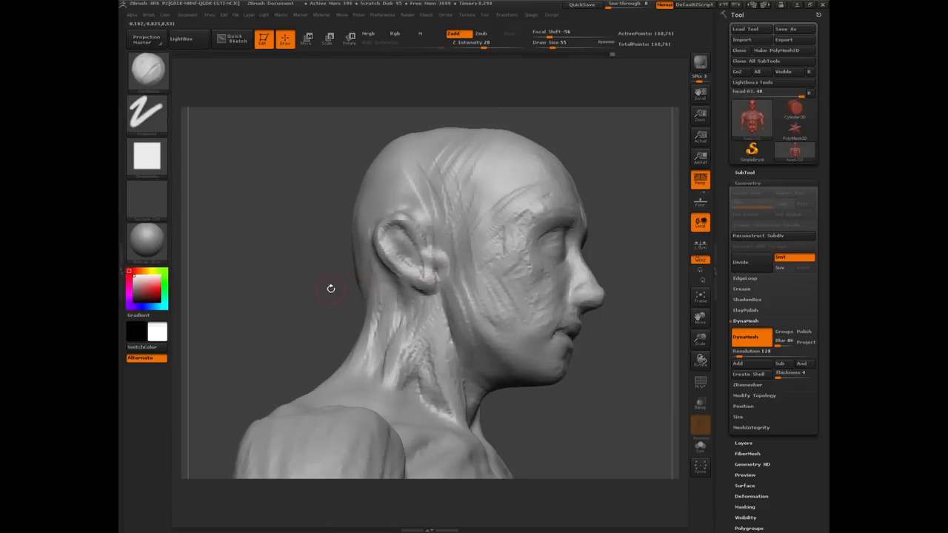
Shape the inner folds and hollow of the ear with ClayBuildup at draw size 55.
left_click_drag(331, 288, 300, 291)
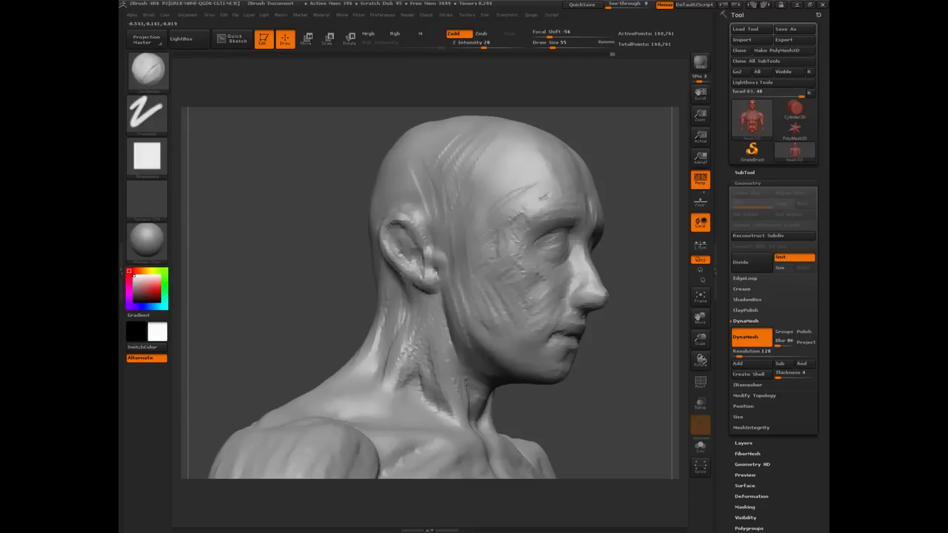
left_click_drag(409, 241, 419, 256)
left_click_drag(405, 219, 419, 251)
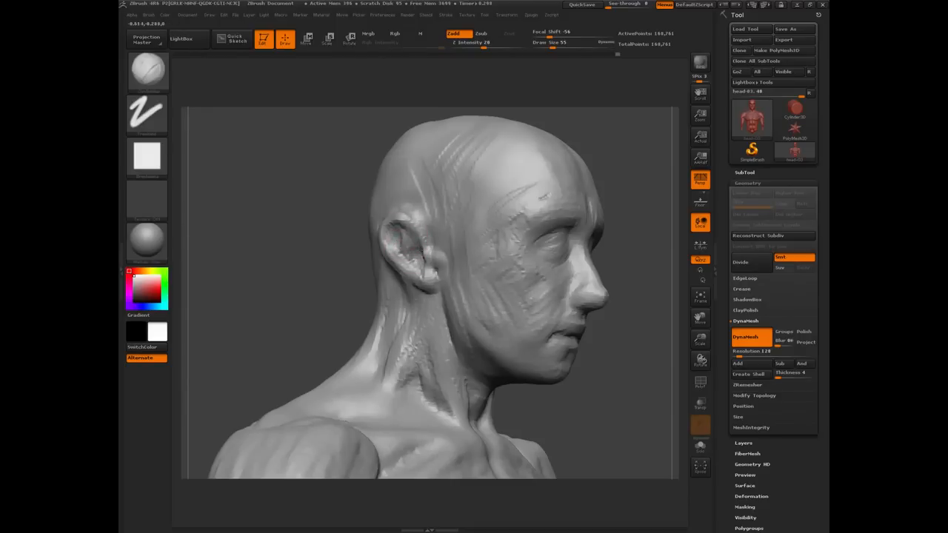
left_click_drag(317, 270, 367, 271)
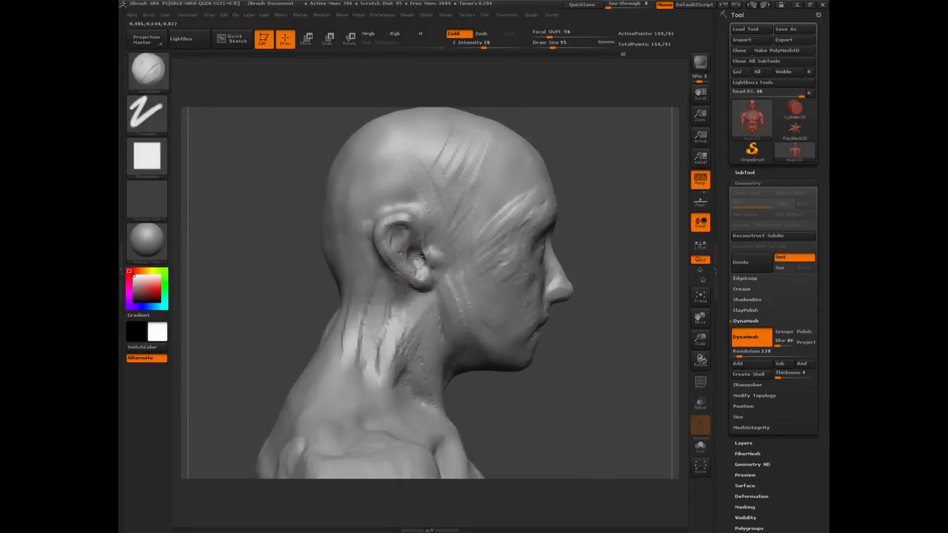
left_click_drag(305, 277, 317, 285)
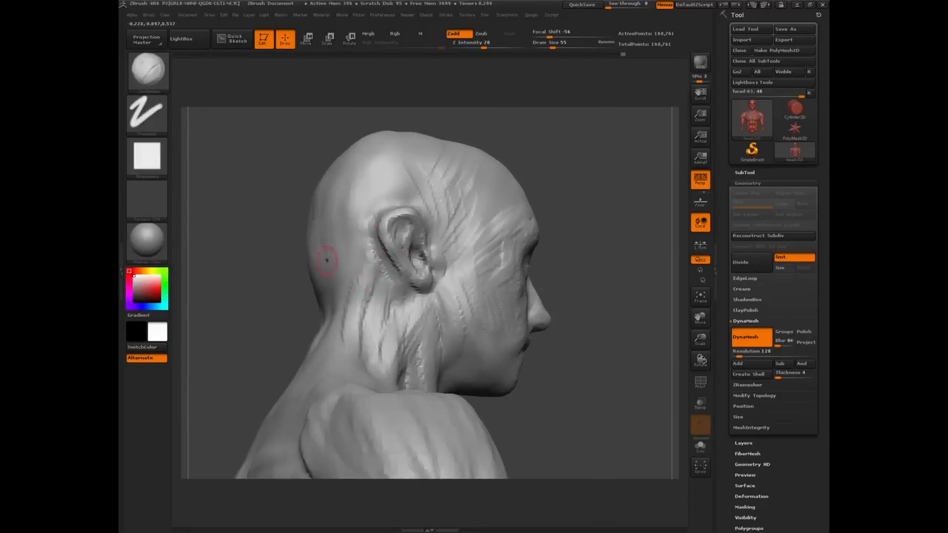
Build up the back edge of the ear and the neck muscles behind and below it at draw size 55.
left_click_drag(262, 277, 376, 205)
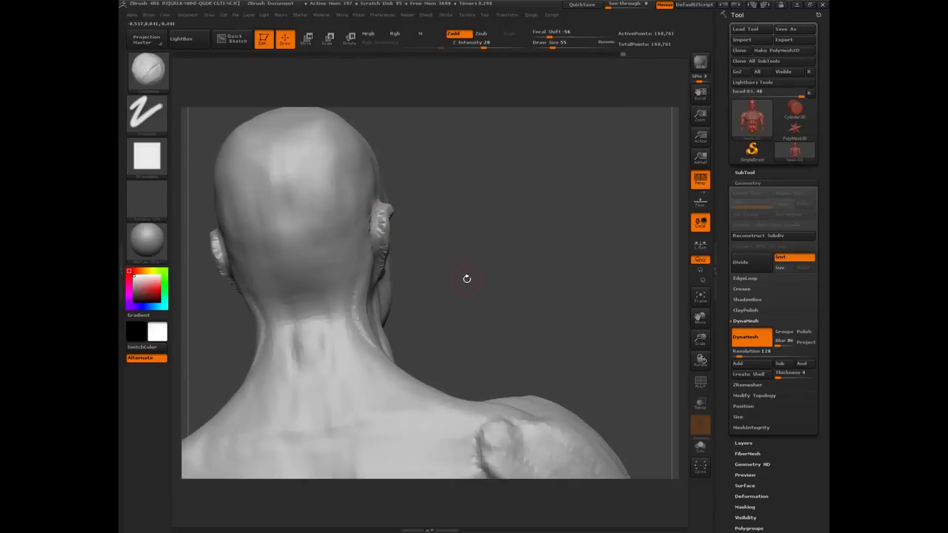
left_click_drag(466, 278, 366, 252)
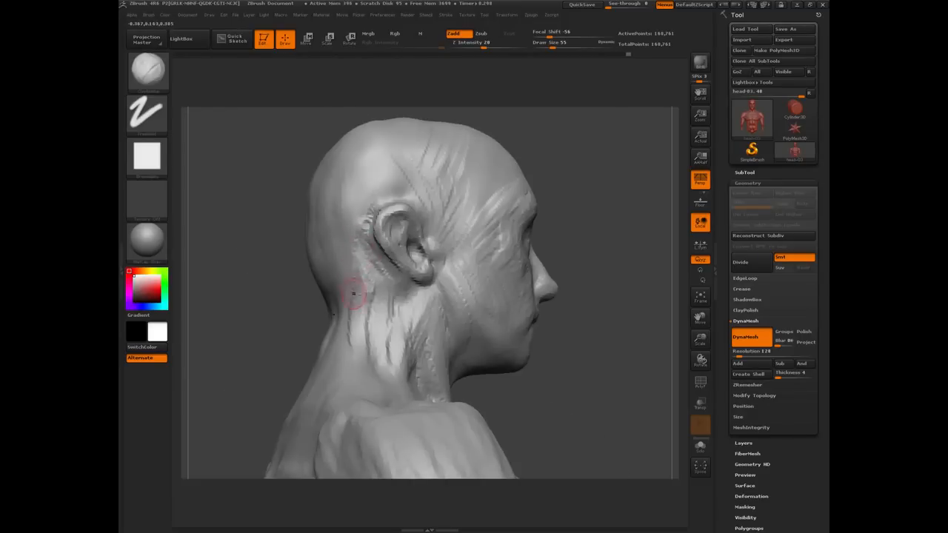
mouse_move(354, 294)
left_mouse_down()
mouse_move(369, 277)
mouse_move(363, 324)
left_mouse_up()
mouse_move(290, 277)
left_mouse_down()
mouse_move(279, 283)
mouse_move(359, 333)
left_mouse_up()
left_click_drag(298, 282, 423, 292)
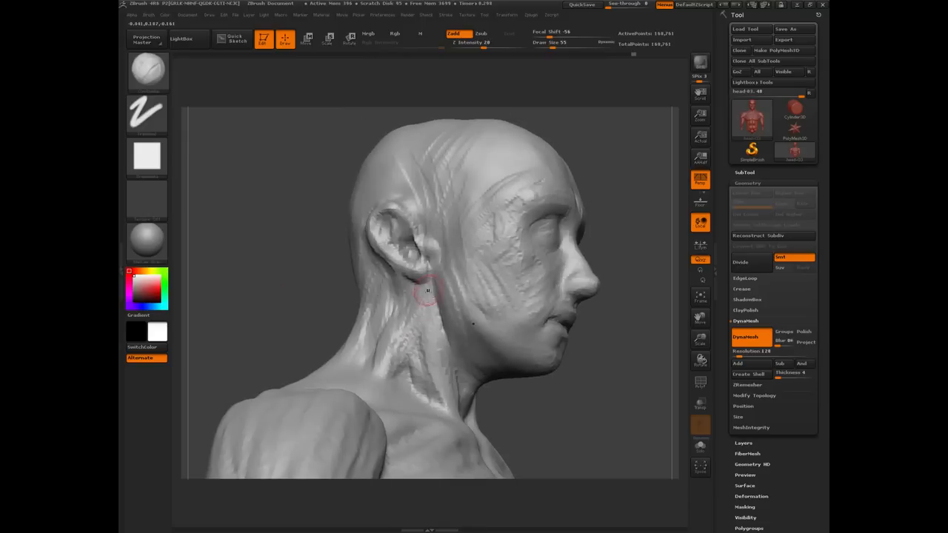
Refine the area under the eyes and beside the mouth, raising the draw size to 103 for the cheek.
mouse_move(306, 273)
left_mouse_down()
mouse_move(303, 306)
mouse_move(284, 291)
mouse_move(294, 307)
left_mouse_up()
key("x")
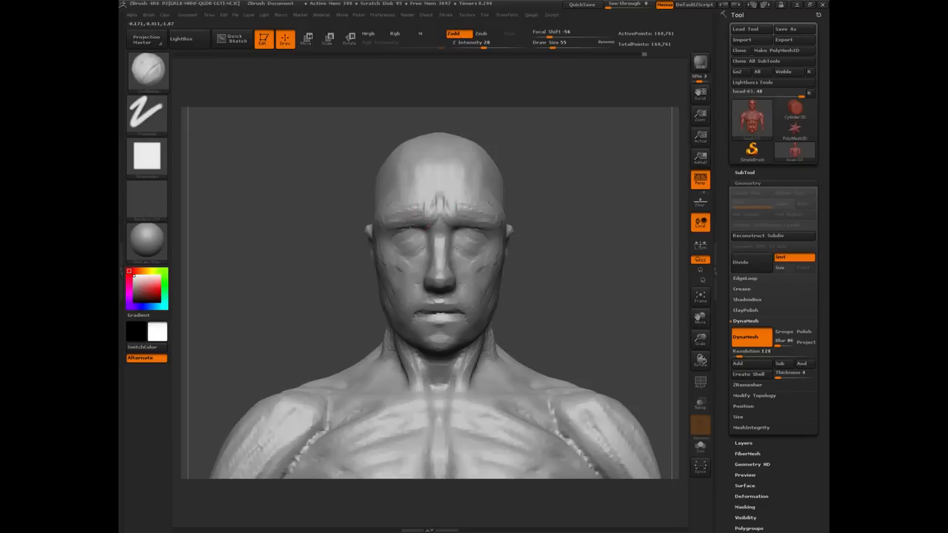
mouse_move(320, 270)
left_mouse_down()
mouse_move(402, 245)
mouse_move(423, 251)
mouse_move(420, 265)
mouse_move(423, 257)
mouse_move(404, 272)
mouse_move(408, 253)
mouse_move(402, 260)
mouse_move(393, 253)
left_mouse_up()
mouse_move(273, 254)
left_mouse_down()
mouse_move(309, 305)
mouse_move(343, 289)
left_mouse_up()
left_click_drag(386, 253, 398, 259)
mouse_move(353, 282)
left_mouse_down()
mouse_move(389, 283)
mouse_move(412, 299)
left_mouse_up()
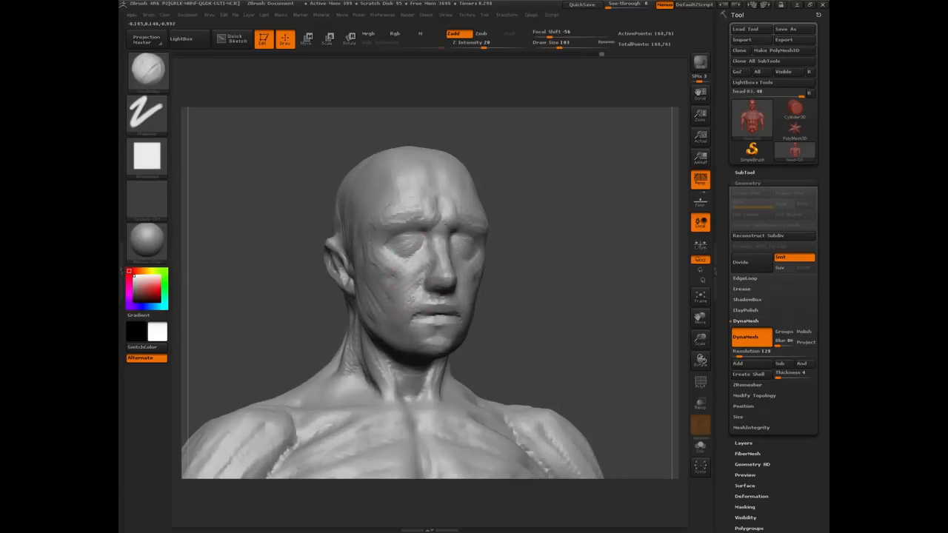
Build up and smooth the cheek, jaw and chin at draw size 87, working from three-quarter and low views.
mouse_move(315, 331)
left_mouse_down()
mouse_move(364, 294)
mouse_move(353, 259)
mouse_move(394, 287)
left_mouse_up()
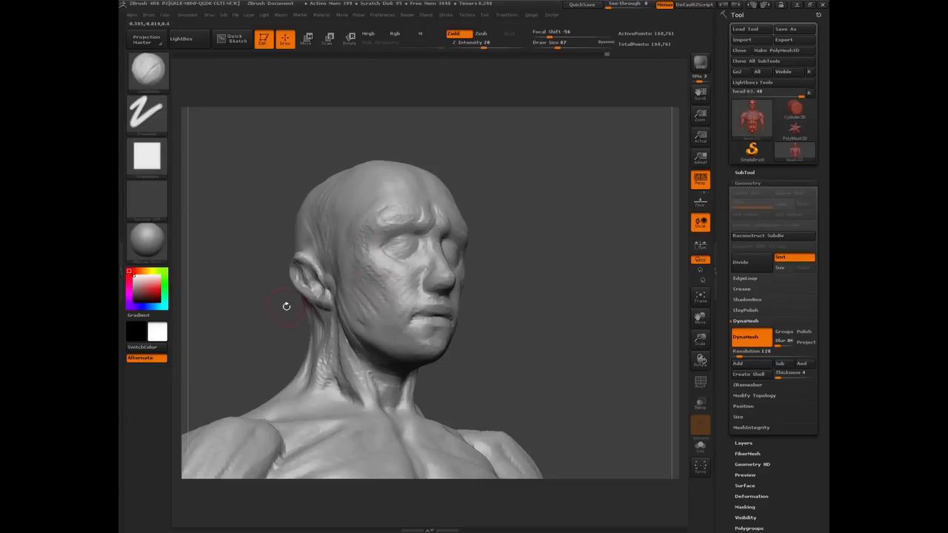
left_click_drag(284, 305, 308, 295)
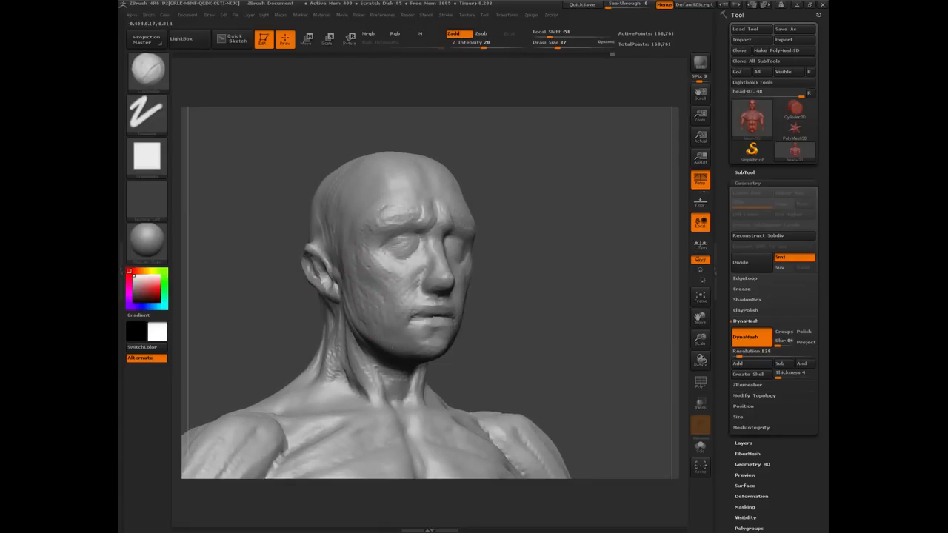
left_click_drag(292, 320, 282, 325)
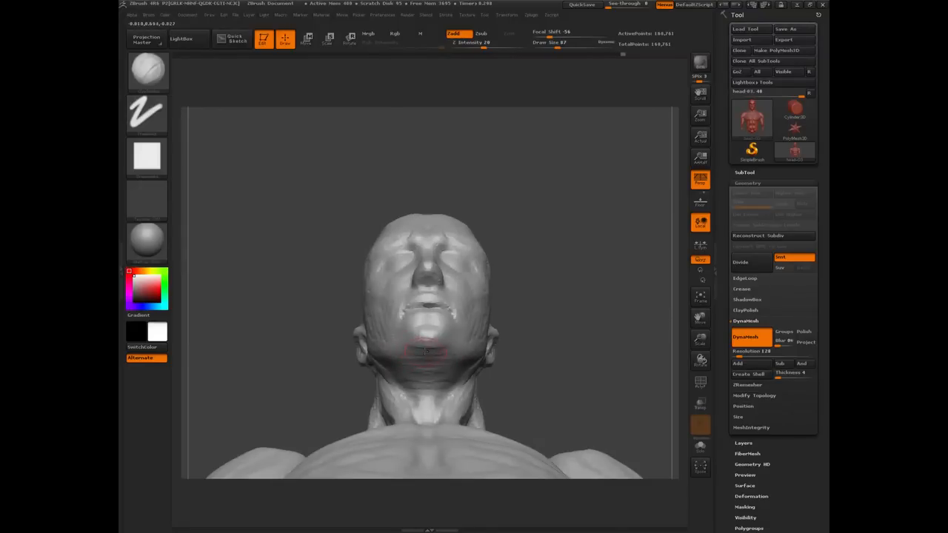
left_click_drag(309, 303, 396, 337)
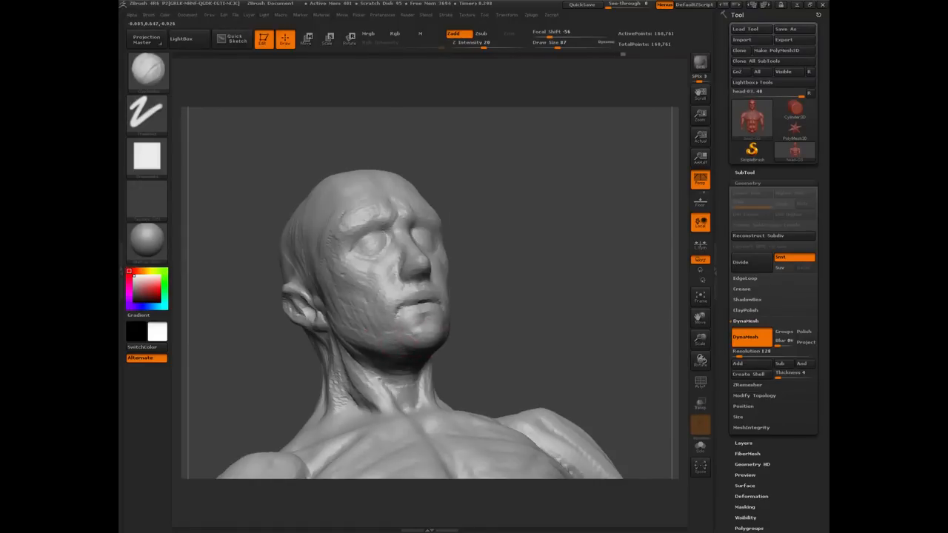
left_click_drag(278, 345, 411, 328)
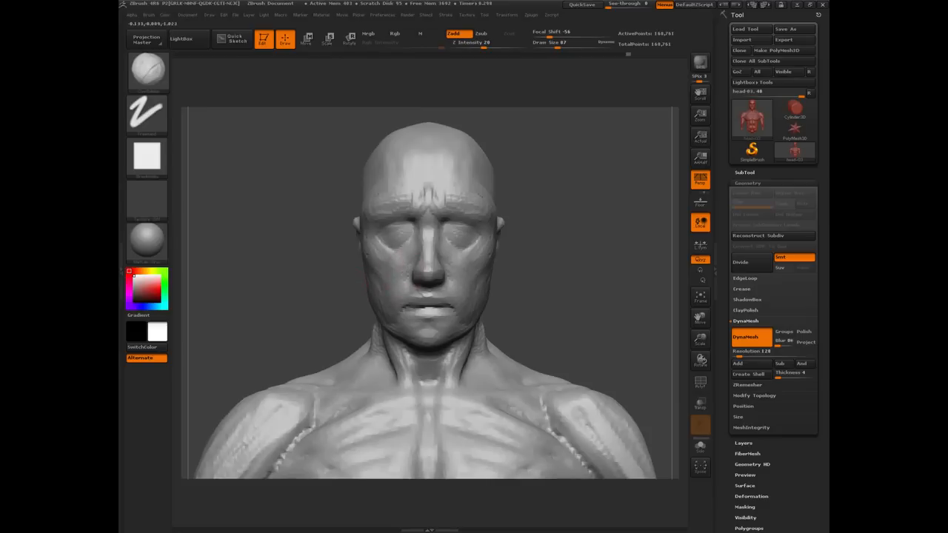
Refine the cheek and build up the diagonal neck muscle down to the inner collarbone at draw size 87.
left_click_drag(332, 284, 370, 265)
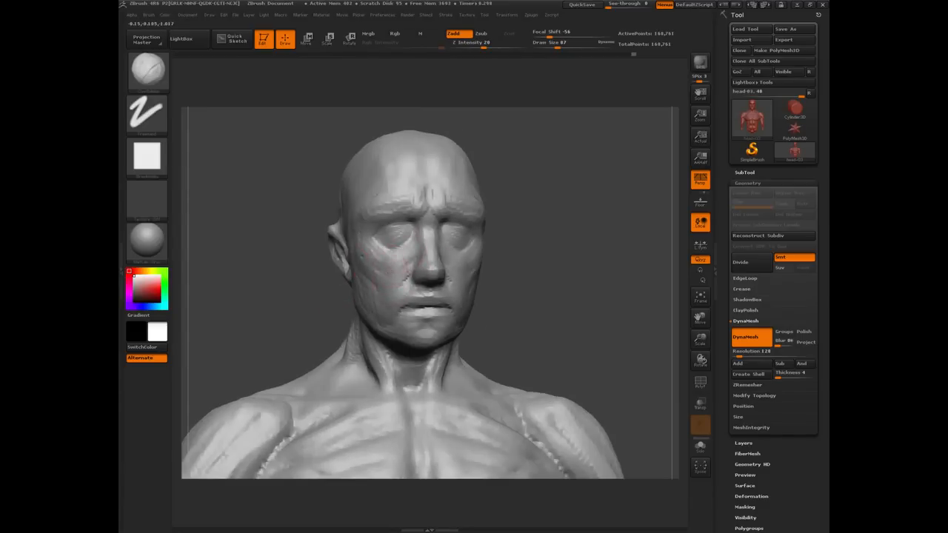
left_click_drag(285, 305, 262, 247)
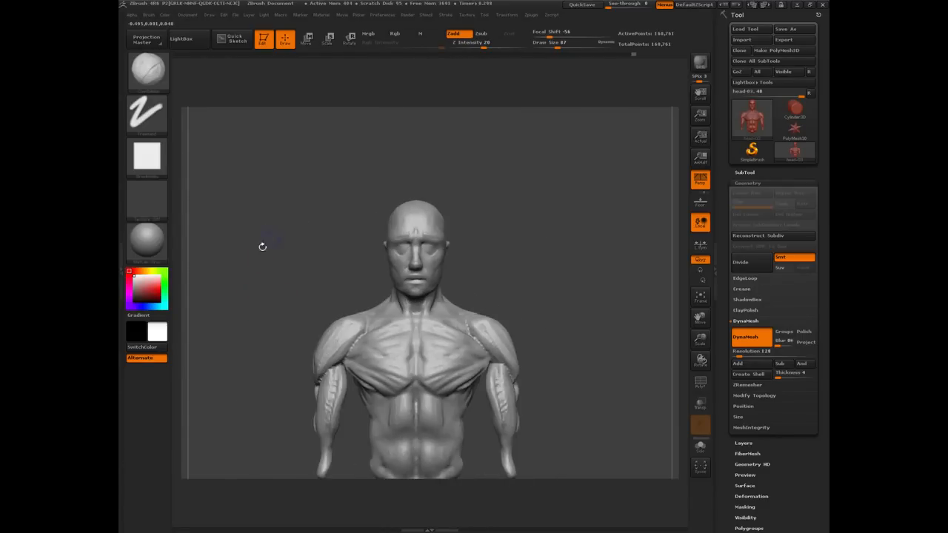
left_click_drag(264, 280, 302, 321, "alt")
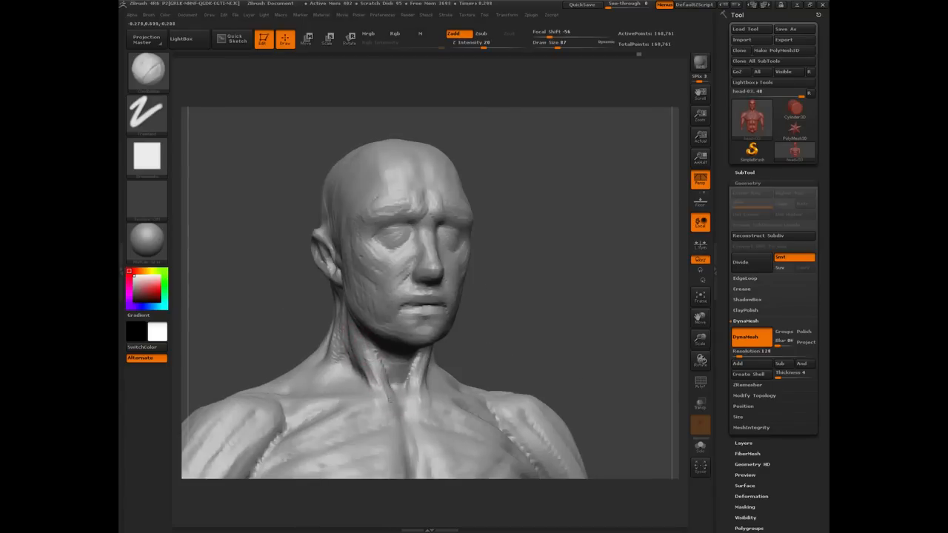
mouse_move(264, 315)
left_mouse_down()
mouse_move(254, 300)
mouse_move(289, 304)
mouse_move(359, 390)
left_mouse_up()
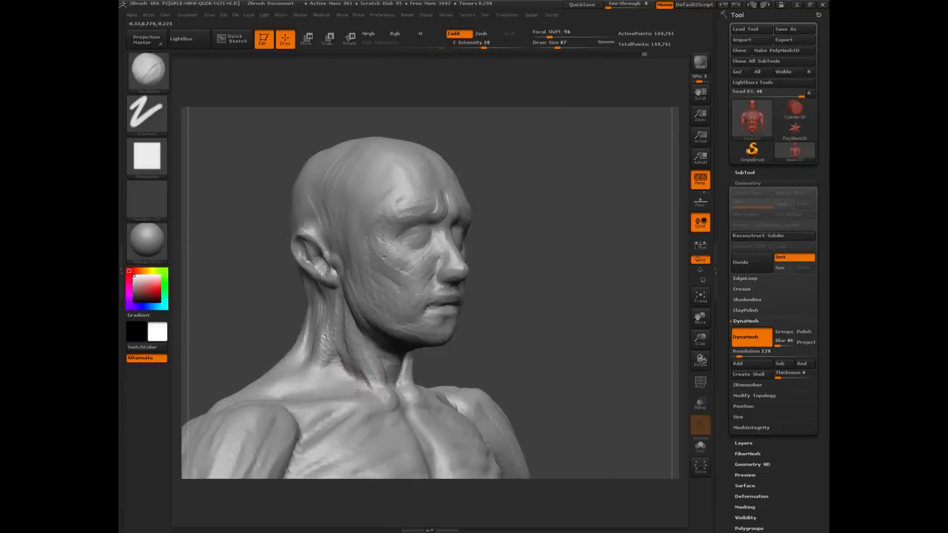
left_click_drag(268, 277, 350, 288)
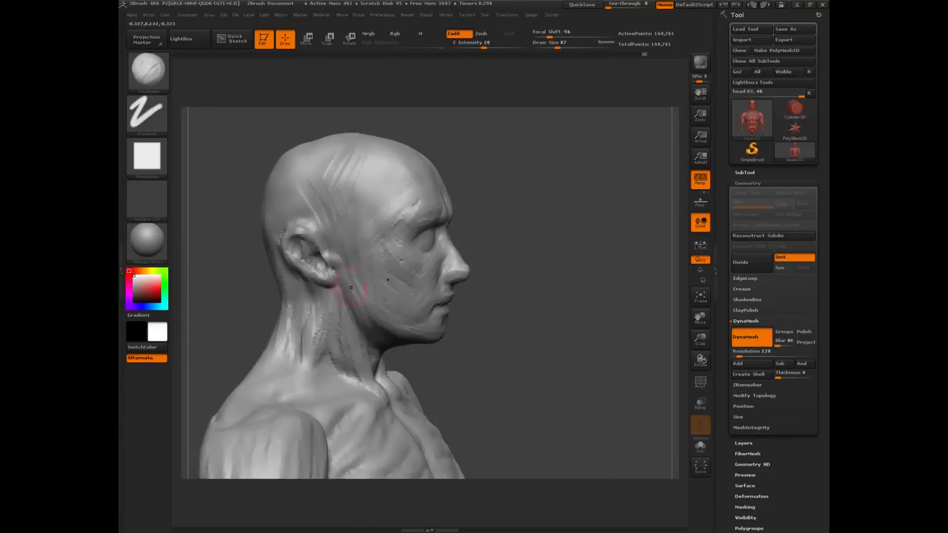
left_click_drag(535, 320, 359, 259)
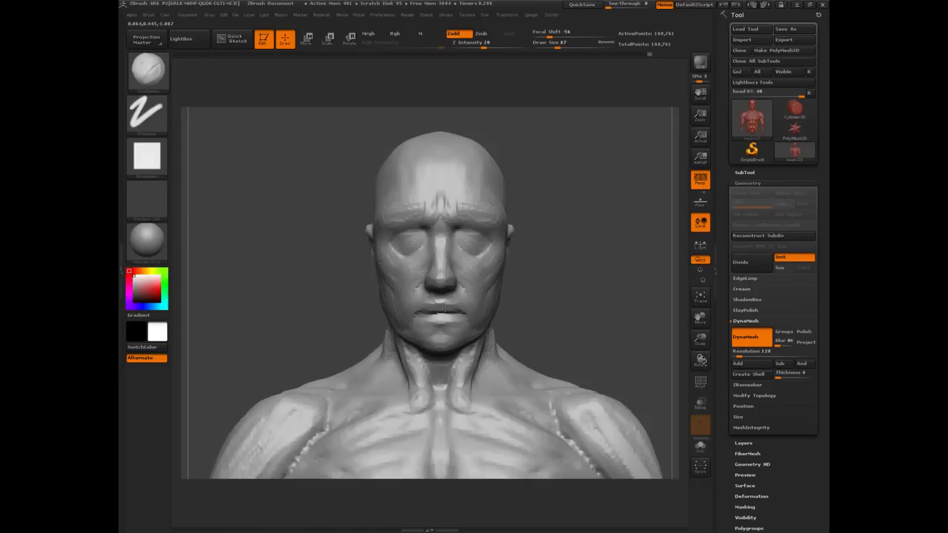
Smooth the frown between the brows and sculpt vertical creases running up the middle of the forehead.
mouse_move(442, 194)
left_mouse_down("shift")
mouse_move(434, 195)
mouse_move(438, 152)
mouse_move(440, 186)
left_mouse_up("shift")
mouse_move(343, 217)
left_mouse_down()
mouse_move(249, 205)
mouse_move(343, 210)
left_mouse_up()
left_click_drag(446, 160, 447, 196)
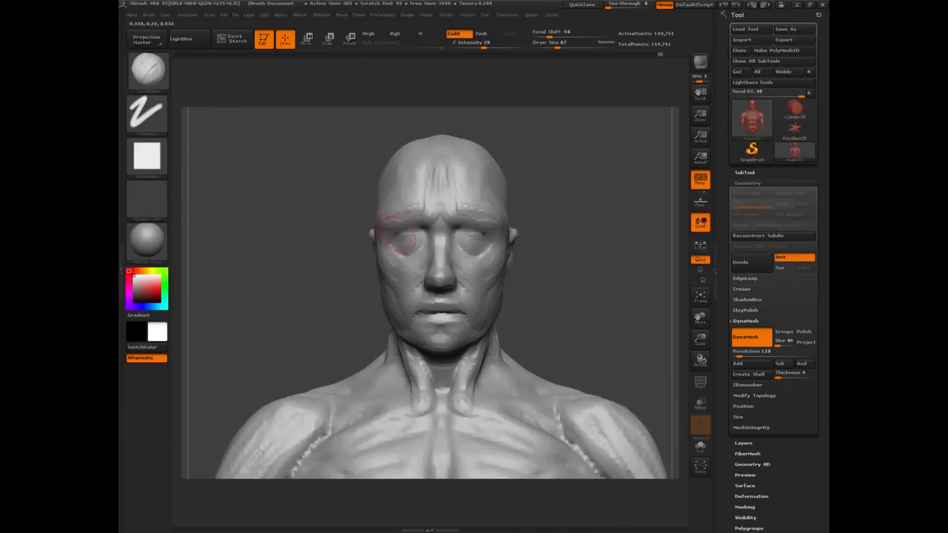
Reduce the draw size to 63 and refine the upper ear, its back edge and the skull surface around it.
left_click_drag(277, 214, 352, 289)
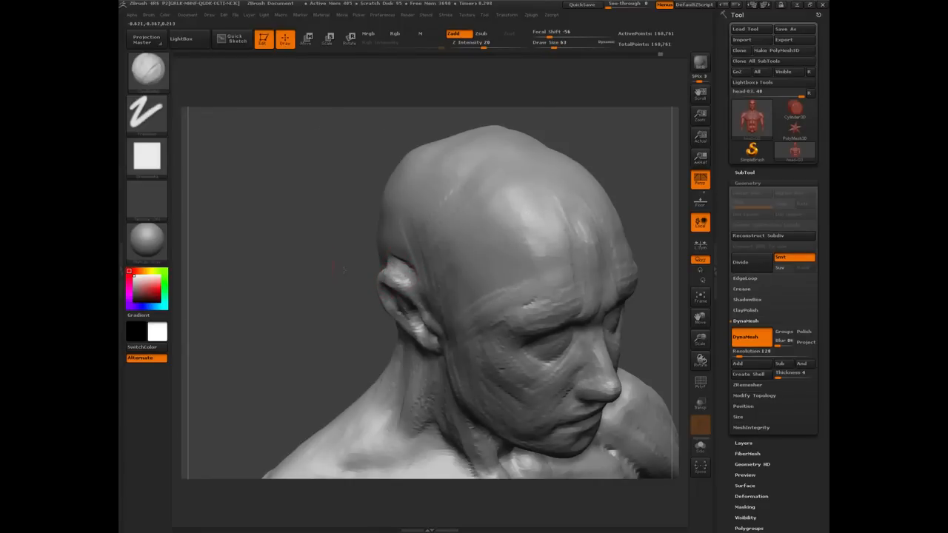
left_click_drag(343, 271, 504, 390)
mouse_move(380, 259)
left_mouse_down()
mouse_move(357, 283)
mouse_move(372, 250)
mouse_move(338, 294)
left_mouse_up()
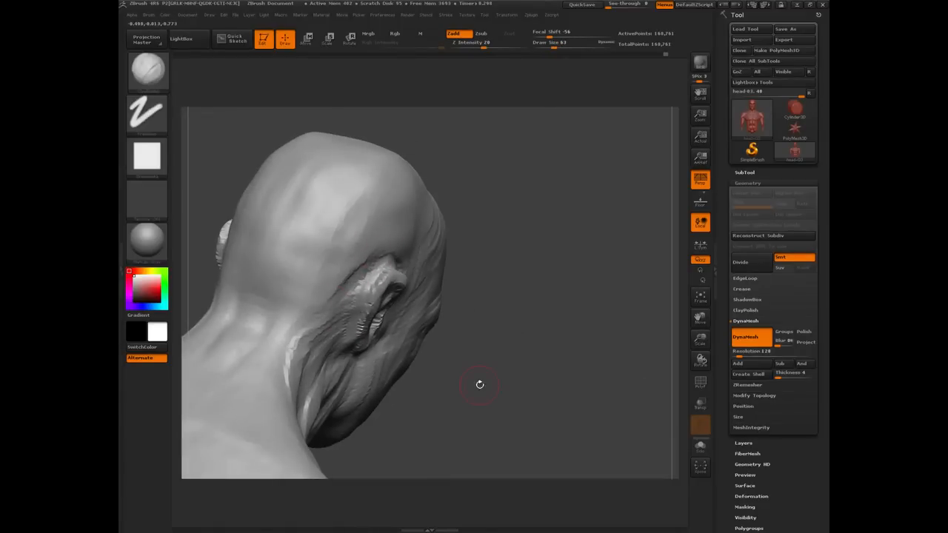
left_click_drag(480, 384, 385, 380)
left_click_drag(438, 357, 281, 279)
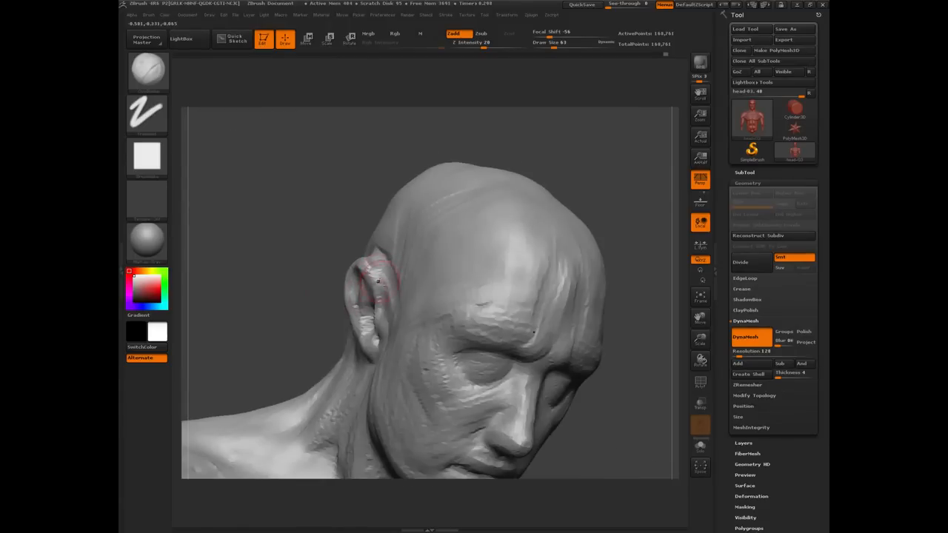
left_click_drag(377, 268, 388, 308)
mouse_move(278, 262)
left_mouse_down()
mouse_move(403, 248)
mouse_move(398, 206)
mouse_move(372, 185)
left_mouse_up()
left_click_drag(250, 225, 378, 235)
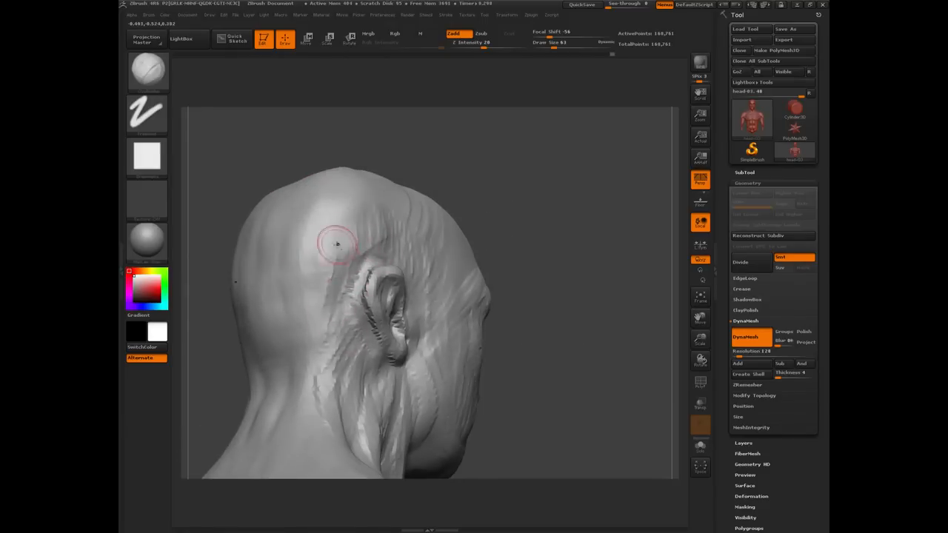
Enlarge the brush and build up the muscle strands along the side of the neck below the ear.
mouse_move(593, 333)
left_mouse_down()
mouse_move(279, 346)
mouse_move(245, 258)
left_mouse_up()
mouse_move(210, 319)
left_mouse_down("alt")
mouse_move(293, 277)
mouse_move(437, 312)
left_mouse_up("alt")
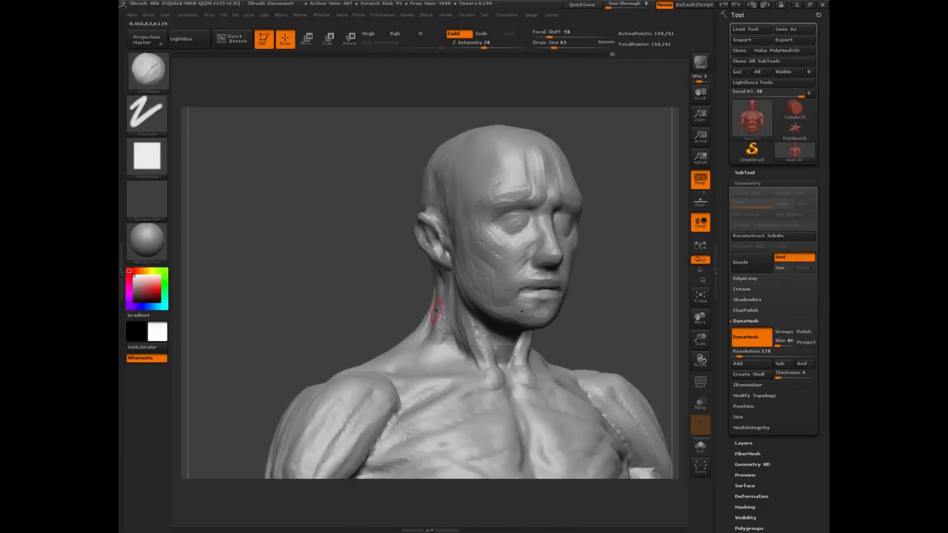
left_click_drag(344, 280, 446, 299)
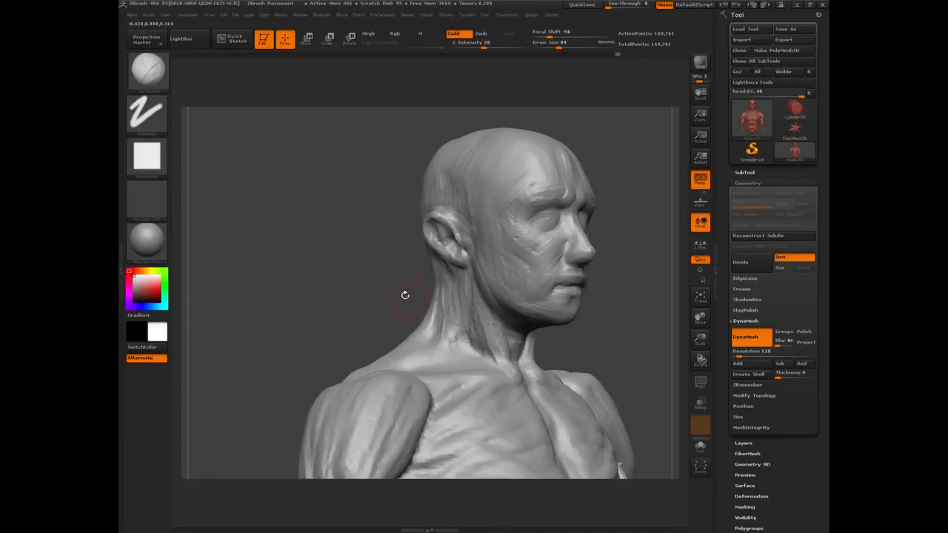
left_click_drag(372, 277, 458, 296)
left_click_drag(422, 328, 451, 305)
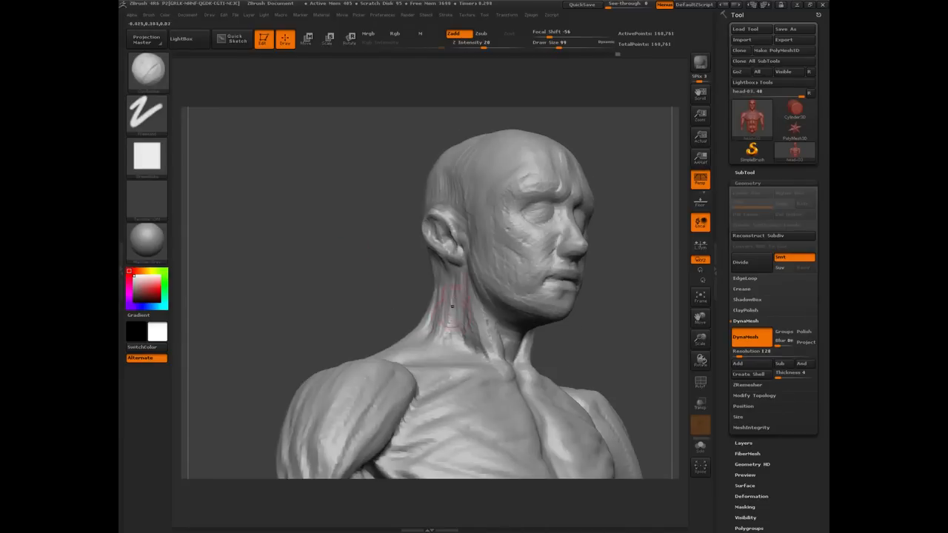
left_click_drag(343, 288, 474, 285)
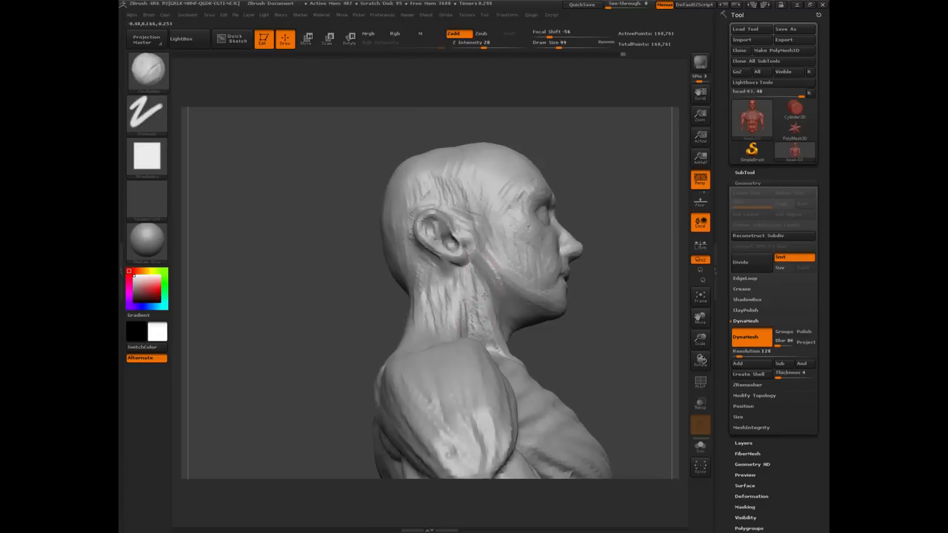
left_click_drag(360, 290, 285, 285)
left_click_drag(504, 324, 501, 351)
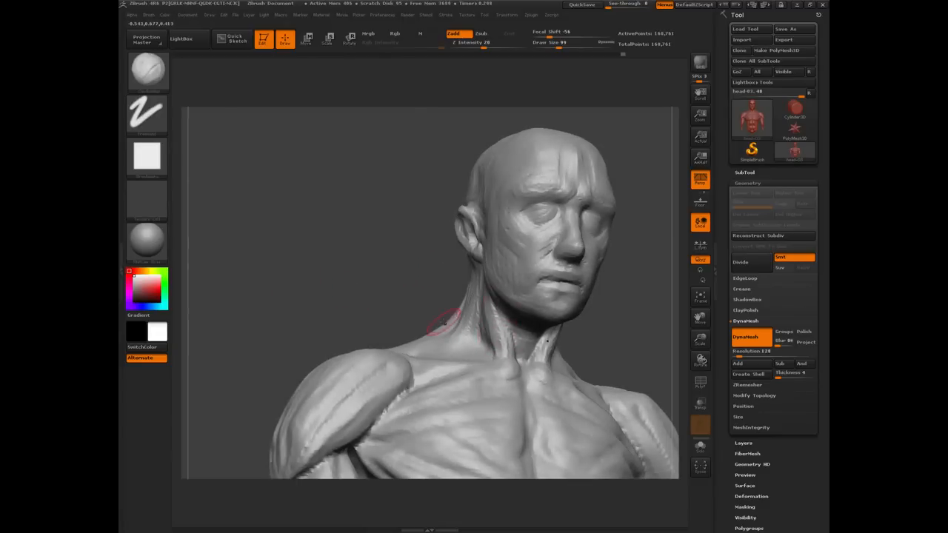
Sculpt the inner collarbone and upper chest muscles and define the pit at the base of the throat.
left_click_drag(319, 251, 322, 300)
left_click_drag(507, 368, 440, 413)
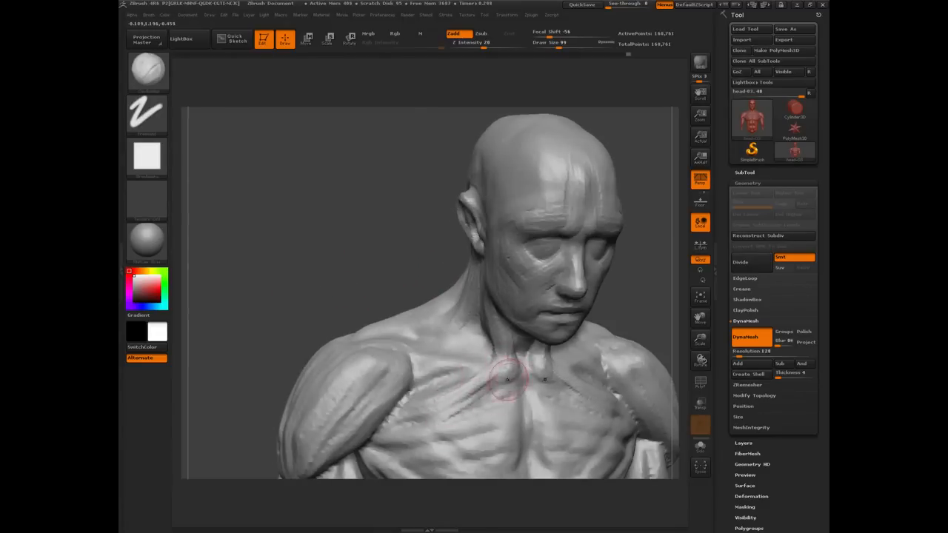
left_click_drag(506, 381, 446, 424)
left_click_drag(295, 271, 413, 354)
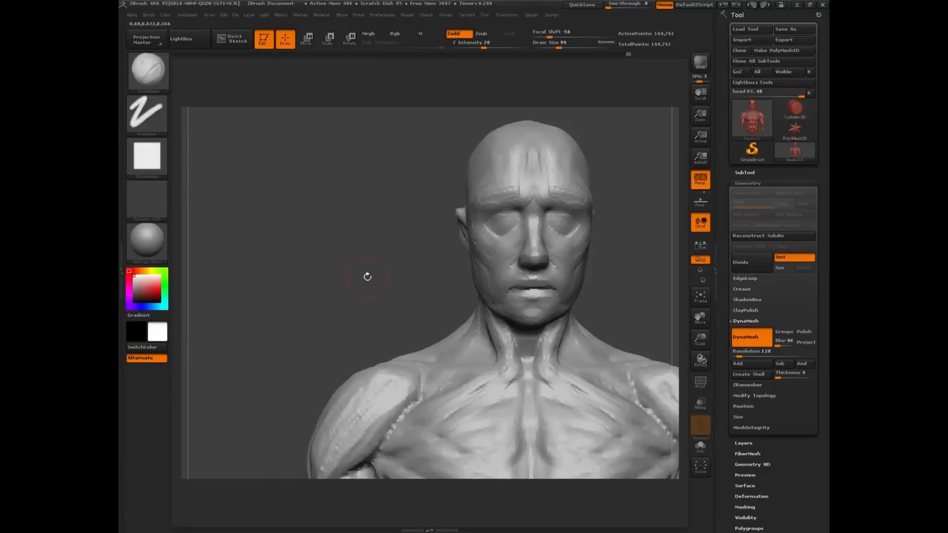
left_click_drag(367, 277, 386, 238)
left_click_drag(538, 361, 534, 334)
Refine the neck muscles and the transition beneath the jaw, working from side and low front views.
mouse_move(392, 280)
left_mouse_down()
mouse_move(404, 310)
mouse_move(367, 268)
left_mouse_up()
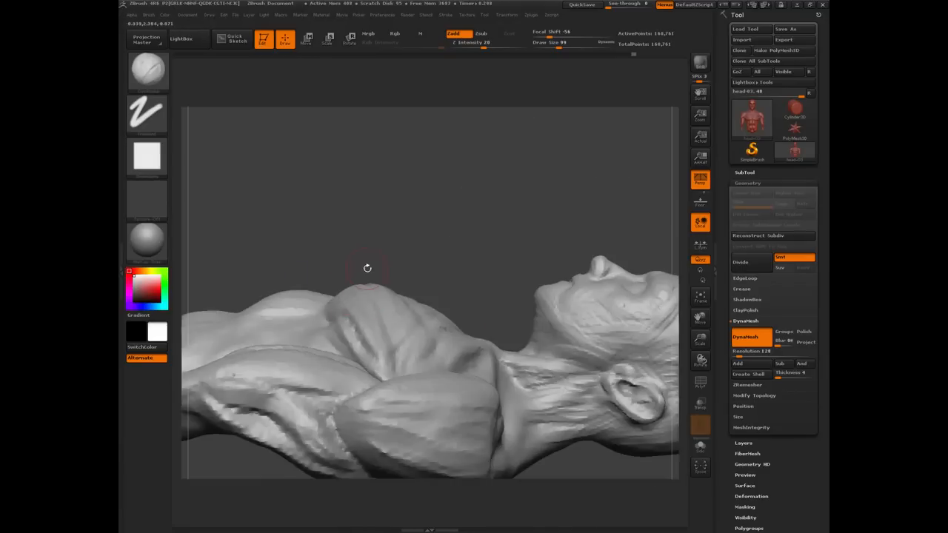
left_click_drag(406, 236, 296, 241)
mouse_move(304, 326)
left_mouse_down()
mouse_move(316, 277)
mouse_move(323, 281)
mouse_move(273, 272)
mouse_move(282, 259)
mouse_move(390, 280)
mouse_move(419, 239)
mouse_move(430, 296)
left_mouse_up()
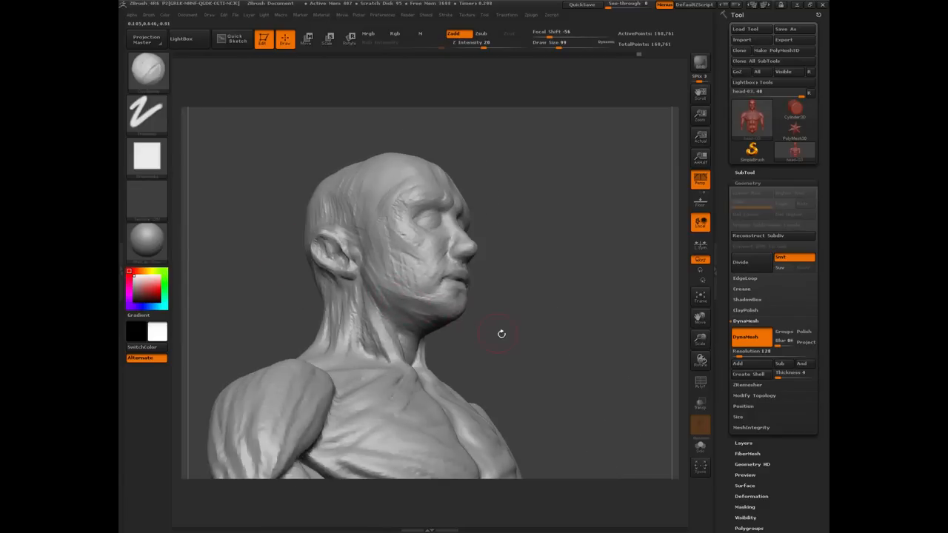
mouse_move(519, 337)
left_mouse_down()
mouse_move(332, 301)
mouse_move(421, 326)
left_mouse_up()
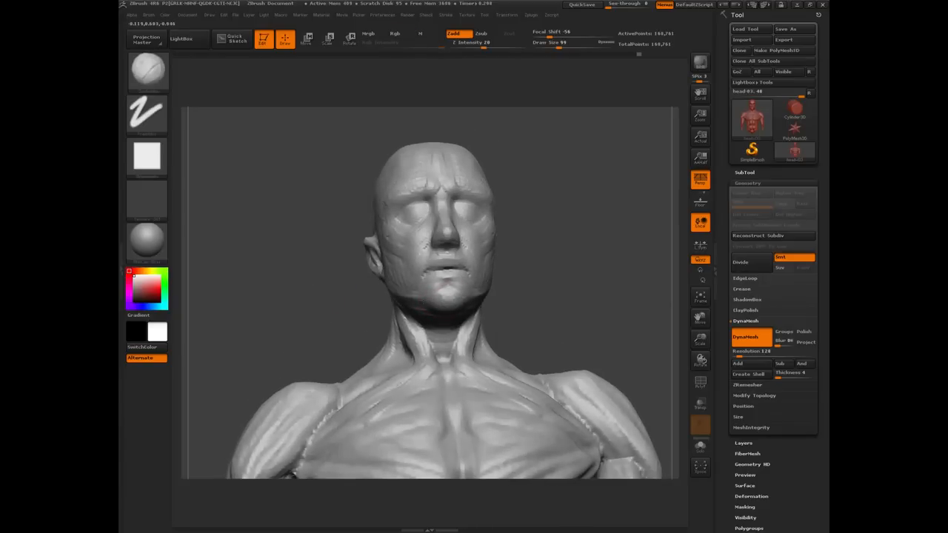
left_click_drag(339, 297, 369, 304)
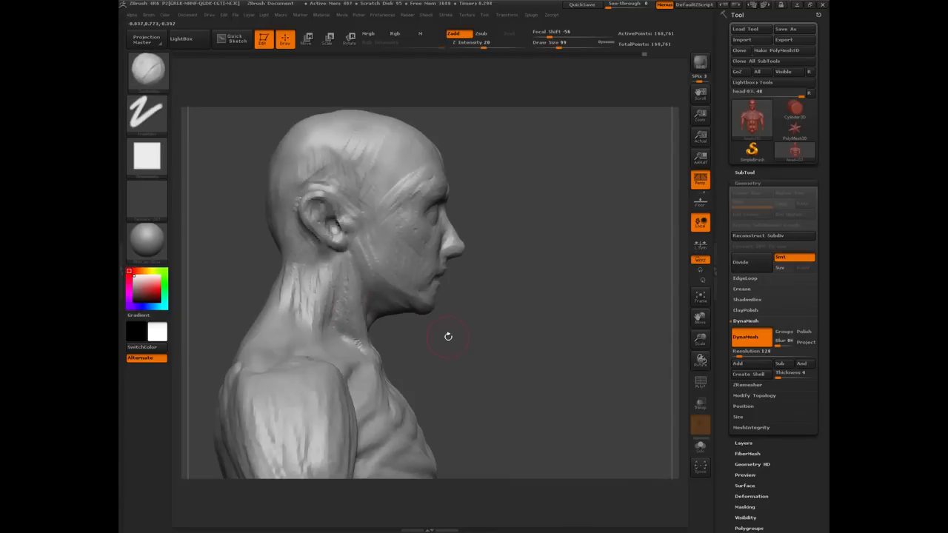
Switch to the Move brush at draw size 151 and reshape the lips, forehead and crown in profile.
key("b")
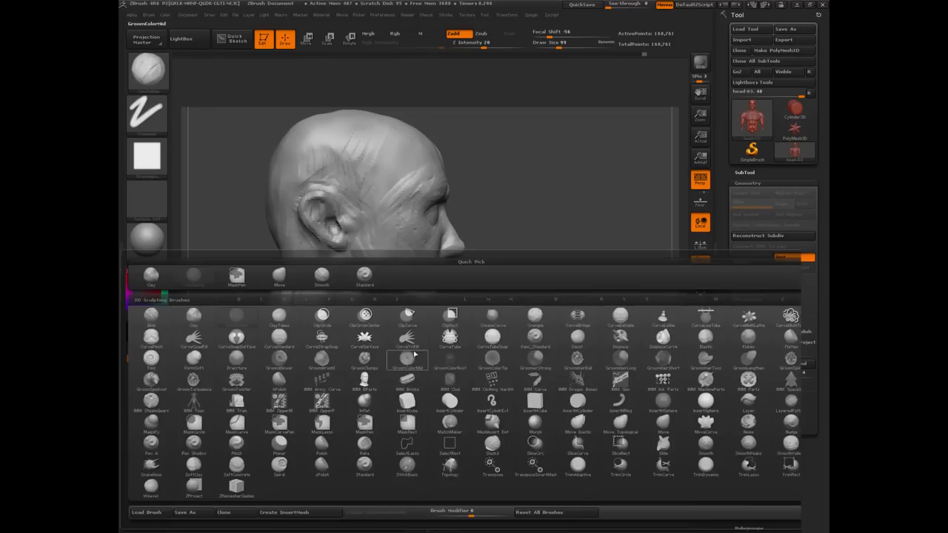
key("m")
key("v")
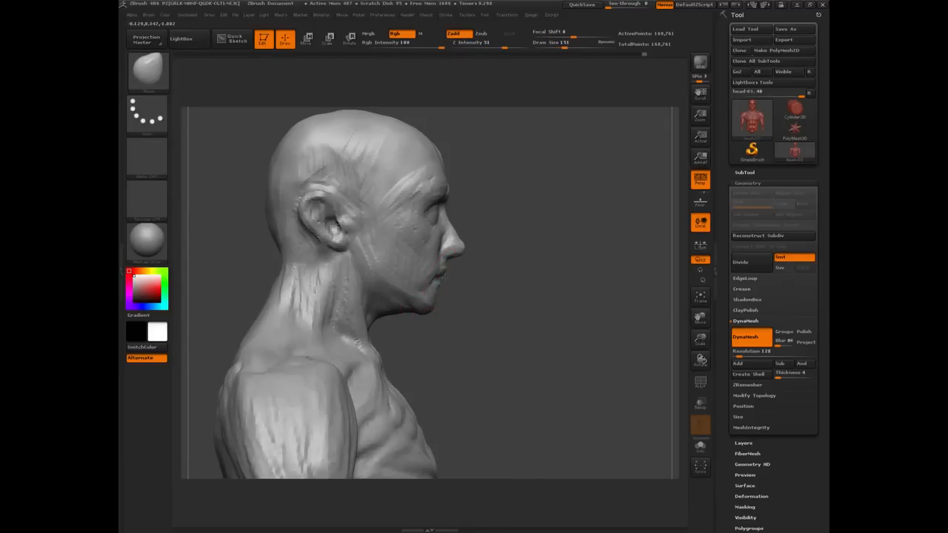
left_click_drag(437, 277, 445, 276)
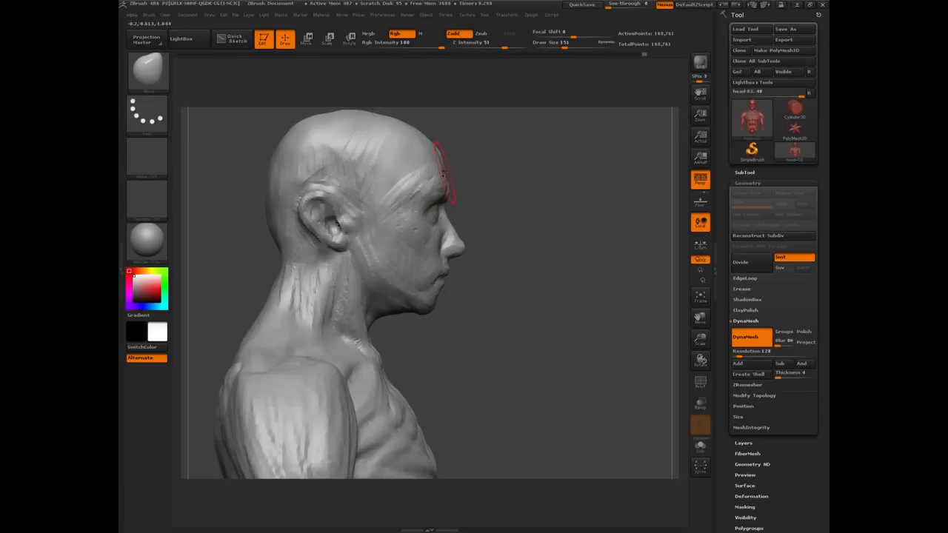
mouse_move(445, 169)
left_mouse_down()
mouse_move(427, 136)
mouse_move(371, 110)
mouse_move(331, 112)
left_mouse_up()
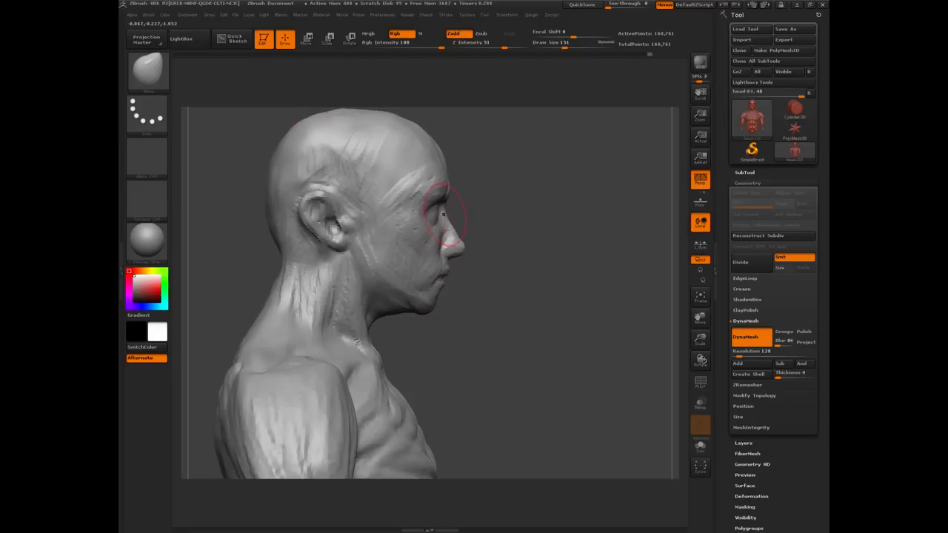
Adjust the nose tip in profile with the Move brush and reduce the draw size to 115.
left_click_drag(466, 236, 464, 237)
key("bracketleft")
key("bracketleft")
key("bracketleft")
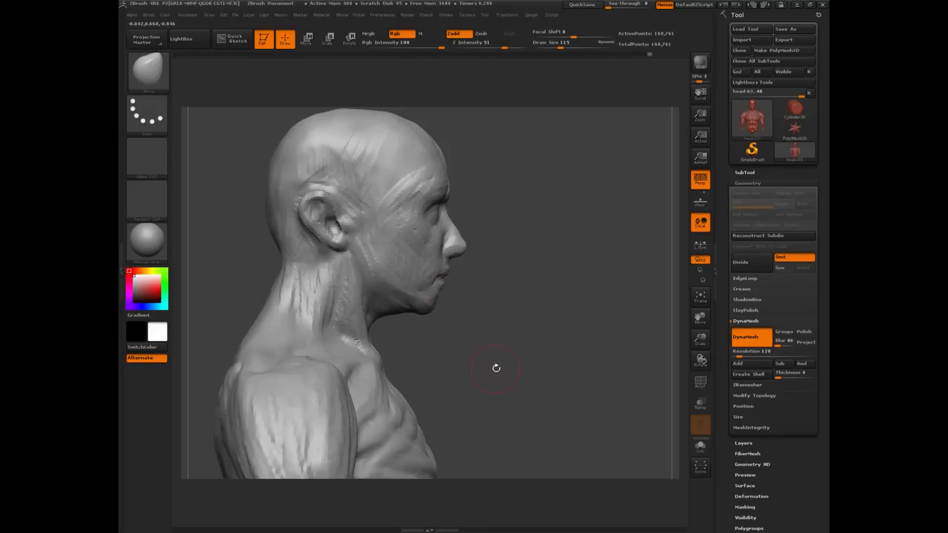
Isolate the head by hiding the rest of the body and turn it to be seen from below.
left_click_drag(496, 369, 265, 235)
left_click_drag(291, 311, 276, 262, "alt")
mouse_move(255, 293)
left_mouse_down("ctrl+shift")
mouse_move(349, 403)
mouse_move(554, 450)
mouse_move(560, 420)
left_mouse_up("ctrl+shift")
left_click_drag(337, 339, 427, 277)
left_click_drag(298, 264, 317, 269)
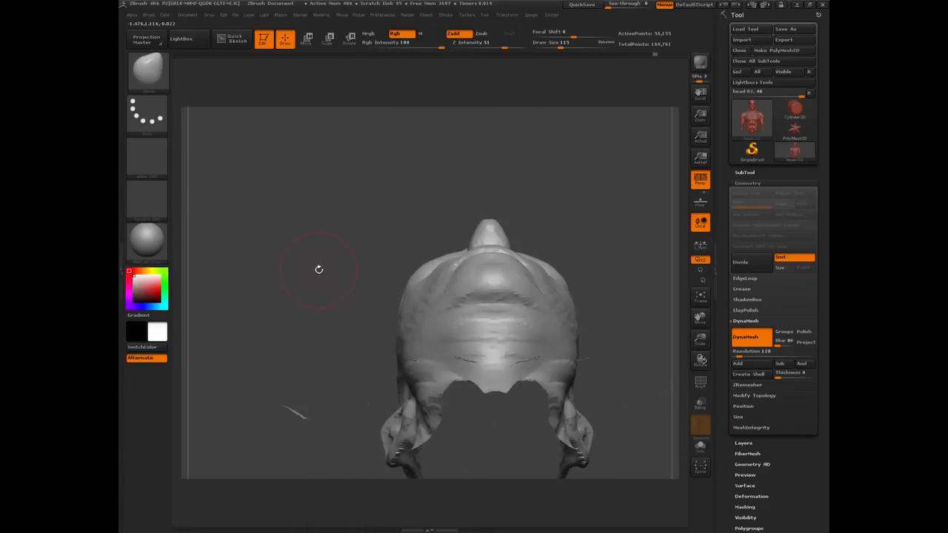
left_click_drag(321, 274, 370, 212)
Adjust the cheek and jaw contours from below with the Move brush, going from draw size 171 down to 87.
key("bracketright")
key("bracketright")
key("bracketright")
key("bracketright")
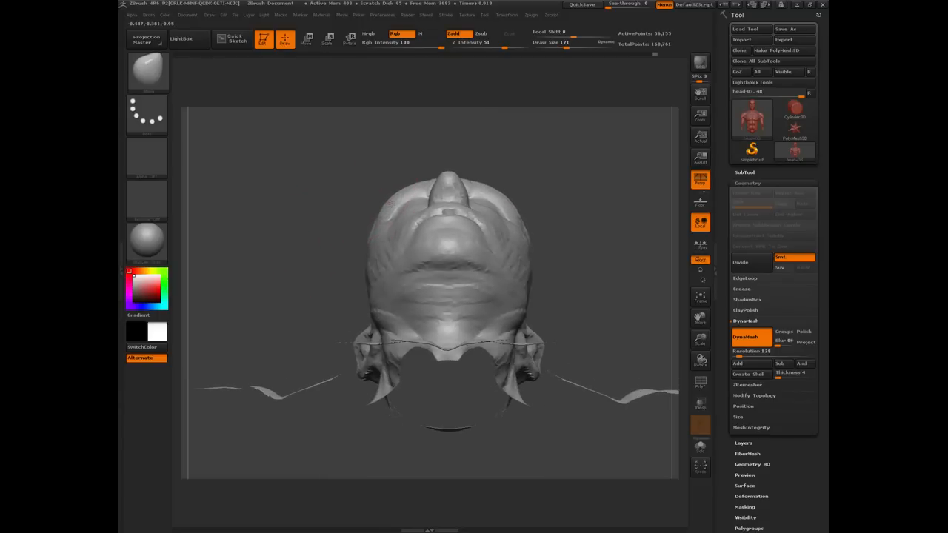
key("bracketleft")
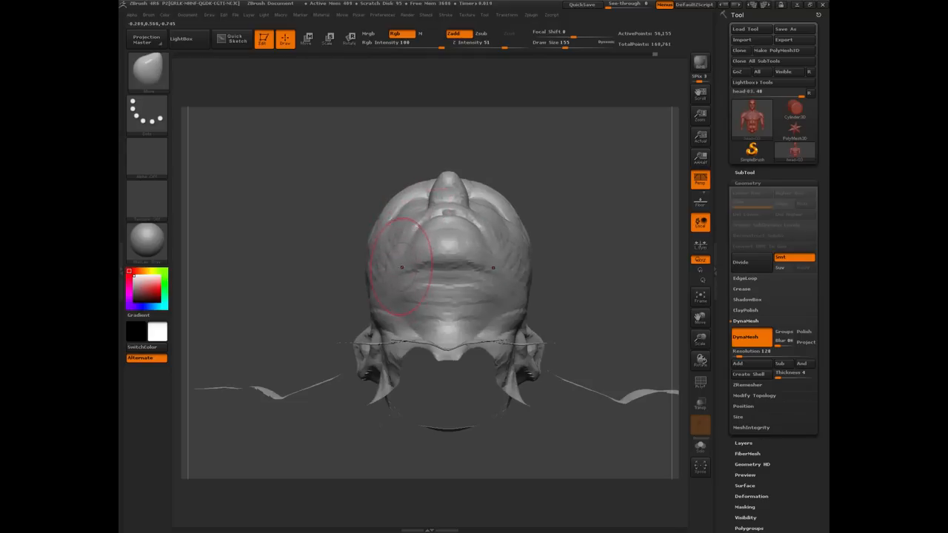
key("bracketleft")
key("bracketleft")
key("bracketleft")
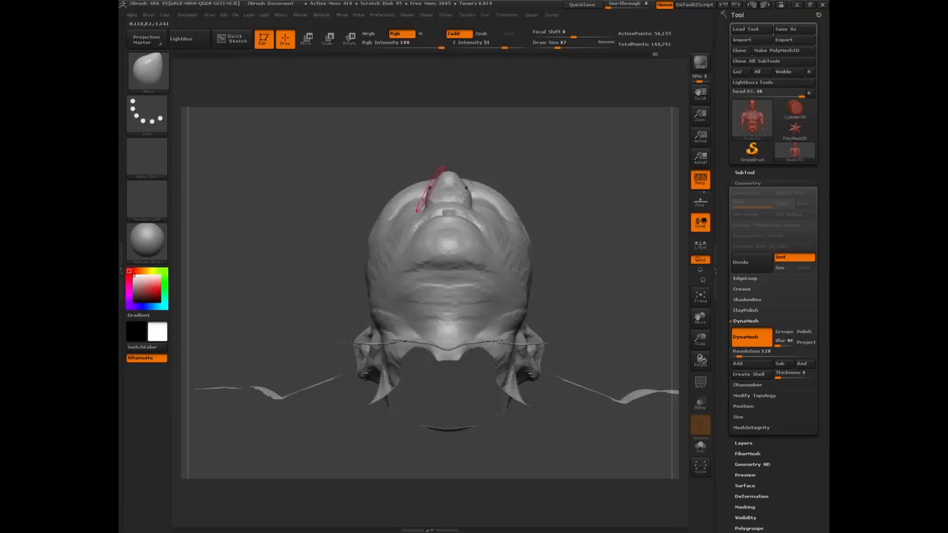
Reshape the nose wings from below with a smaller Move brush and adjust the face from low three-quarter views.
key("bracketleft")
key("bracketleft")
left_click_drag(442, 181, 437, 176)
mouse_move(346, 226)
left_mouse_down()
mouse_move(349, 212)
mouse_move(349, 244)
left_mouse_up()
key("bracketright")
key("bracketright")
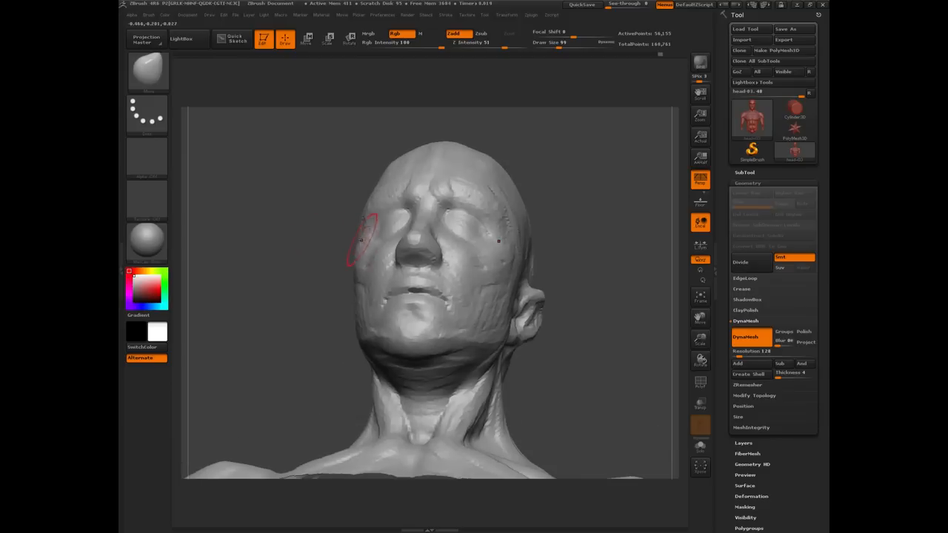
mouse_move(302, 270)
left_mouse_down()
mouse_move(313, 298)
mouse_move(297, 300)
mouse_move(319, 302)
mouse_move(270, 315)
mouse_move(295, 317)
mouse_move(283, 320)
mouse_move(284, 301)
mouse_move(264, 277)
mouse_move(311, 285)
mouse_move(268, 290)
mouse_move(271, 269)
mouse_move(254, 282)
mouse_move(292, 266)
mouse_move(319, 274)
mouse_move(263, 280)
mouse_move(266, 254)
mouse_move(334, 261)
mouse_move(290, 255)
mouse_move(276, 217)
mouse_move(265, 245)
mouse_move(289, 233)
left_mouse_up()
key("bracketright")
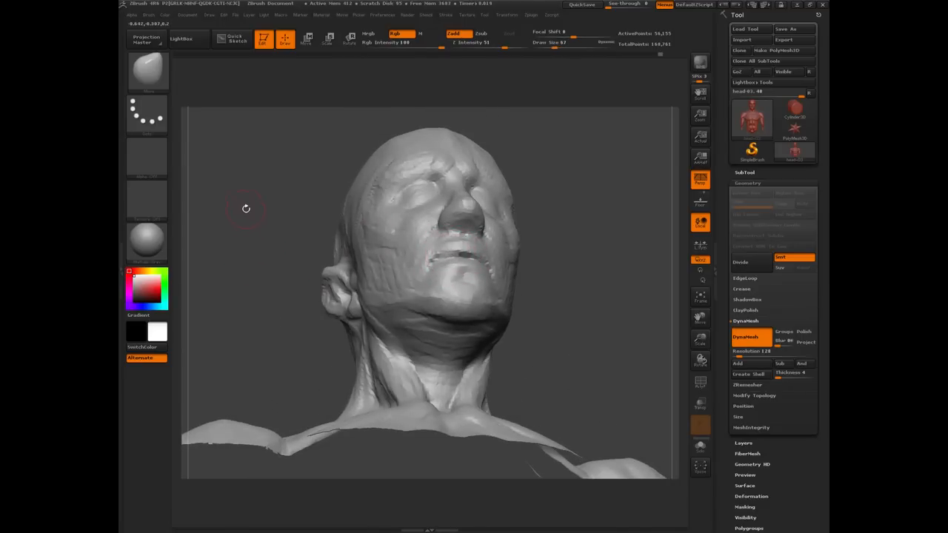
Refine the overall head and cheek proportions with the Move brush at draw size 91, comparing front and side views.
left_click_drag(246, 209, 379, 356)
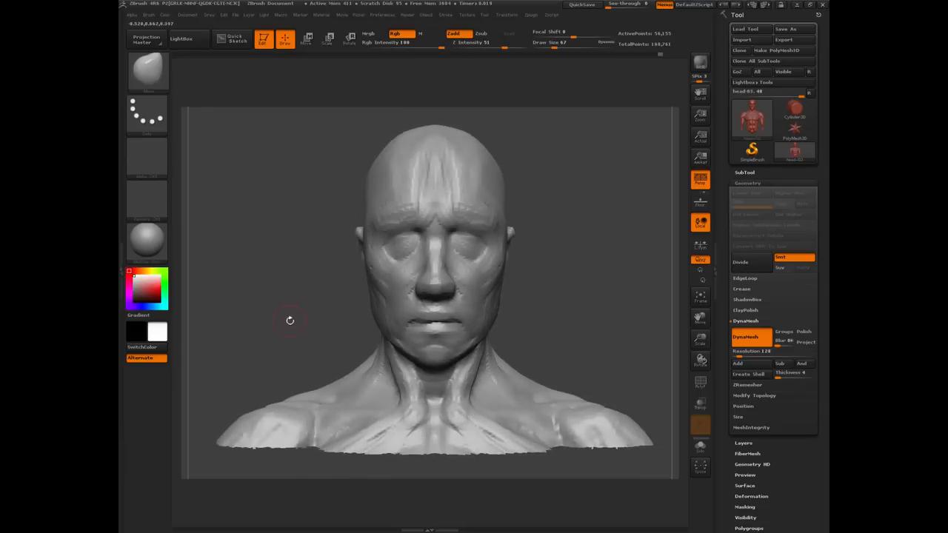
mouse_move(280, 289)
left_mouse_down("alt")
mouse_move(283, 302)
mouse_move(545, 372)
mouse_move(515, 389)
mouse_move(385, 378)
mouse_move(513, 389)
mouse_move(456, 343)
mouse_move(323, 309)
left_mouse_up("alt")
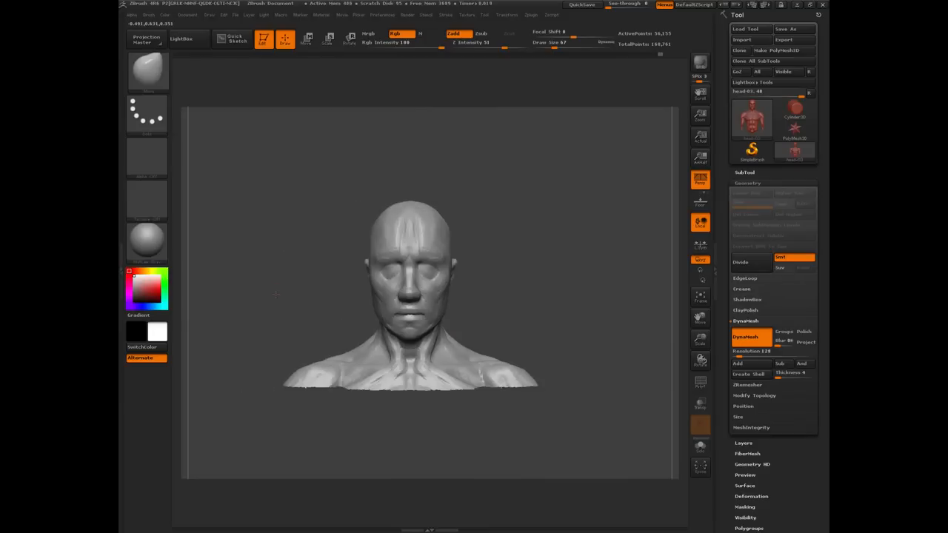
key("f")
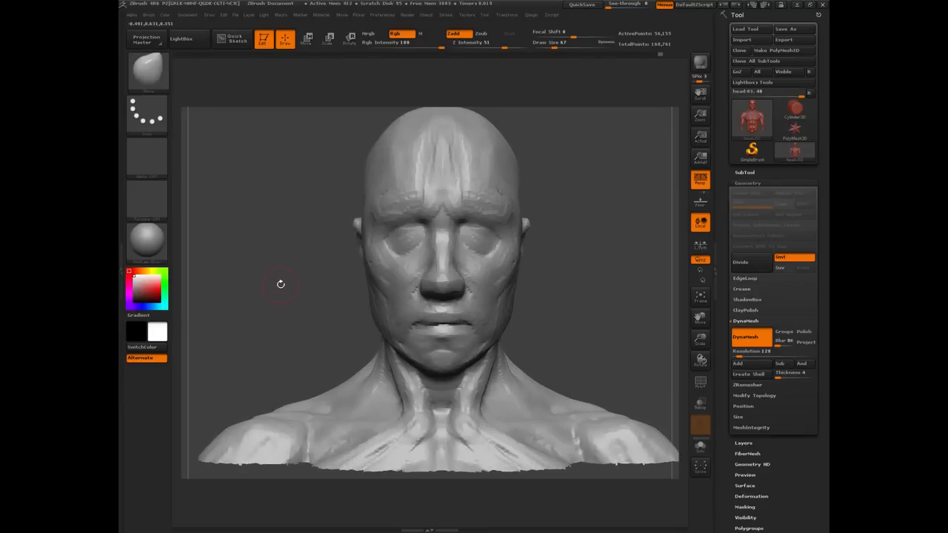
left_click_drag(281, 284, 298, 319)
mouse_move(485, 388)
left_mouse_down()
mouse_move(275, 327)
mouse_move(356, 318)
mouse_move(474, 326)
mouse_move(284, 313)
mouse_move(460, 318)
mouse_move(286, 303)
mouse_move(266, 329)
mouse_move(248, 328)
mouse_move(250, 338)
mouse_move(270, 320)
mouse_move(256, 298)
mouse_move(294, 286)
left_mouse_up()
left_click_drag(237, 282, 291, 317, "alt")
mouse_move(474, 378)
left_mouse_down()
mouse_move(337, 308)
mouse_move(325, 273)
mouse_move(275, 302)
mouse_move(280, 311)
mouse_move(278, 295)
mouse_move(320, 288)
left_mouse_up()
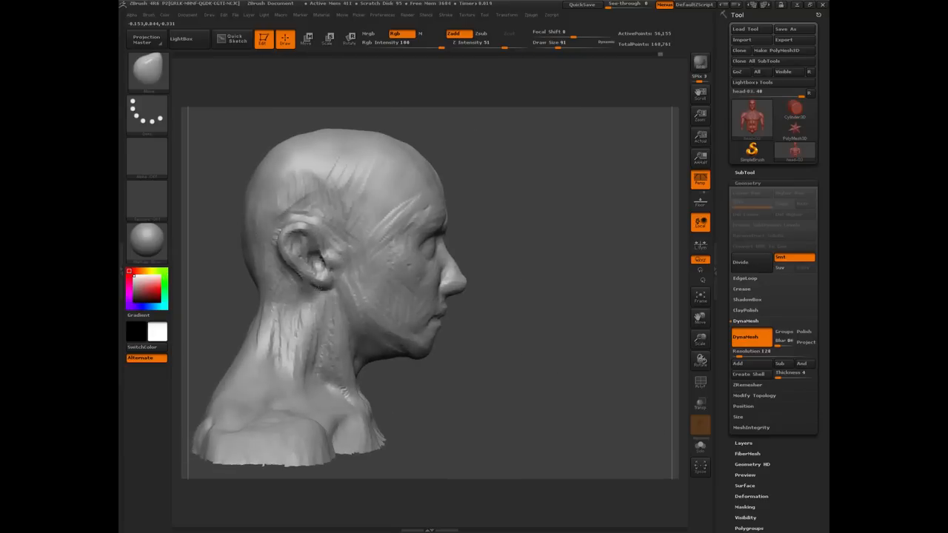
left_click_drag(562, 380, 281, 268)
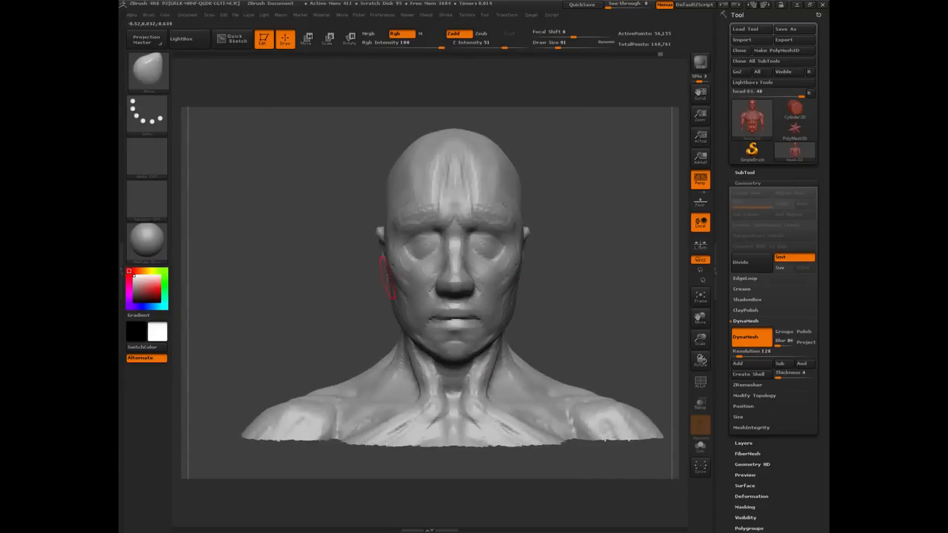
left_click_drag(240, 257, 441, 343)
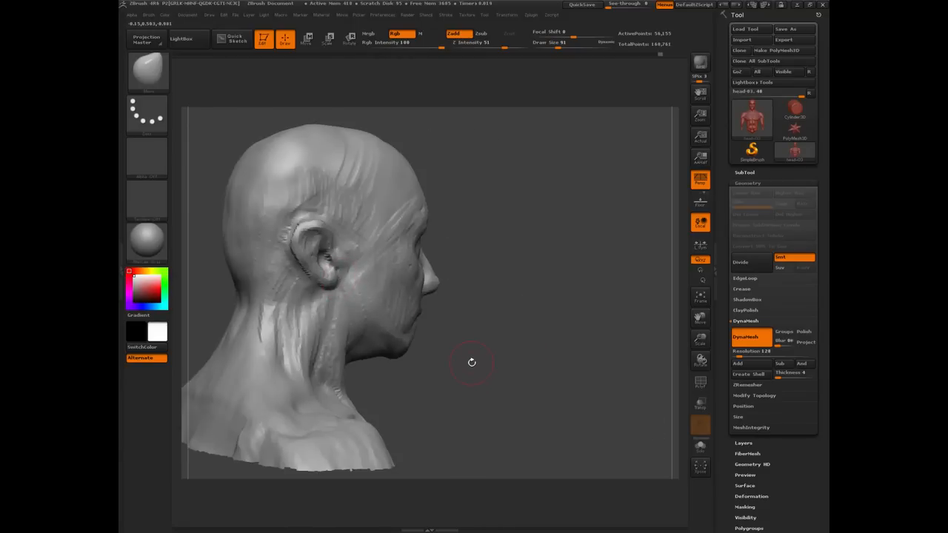
left_click_drag(472, 362, 299, 304)
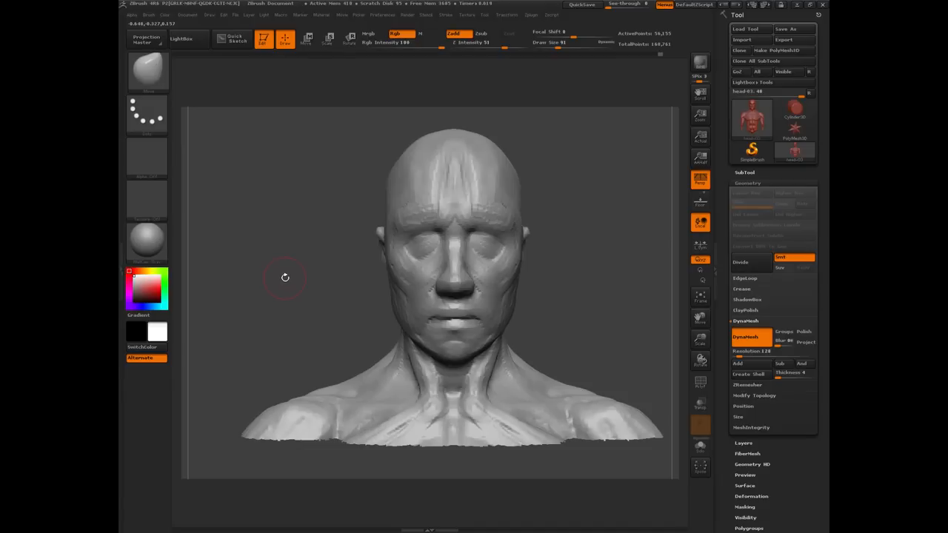
Switch to the Dam_Standard brush at draw size 75 and carve the line between the lips.
key("b")
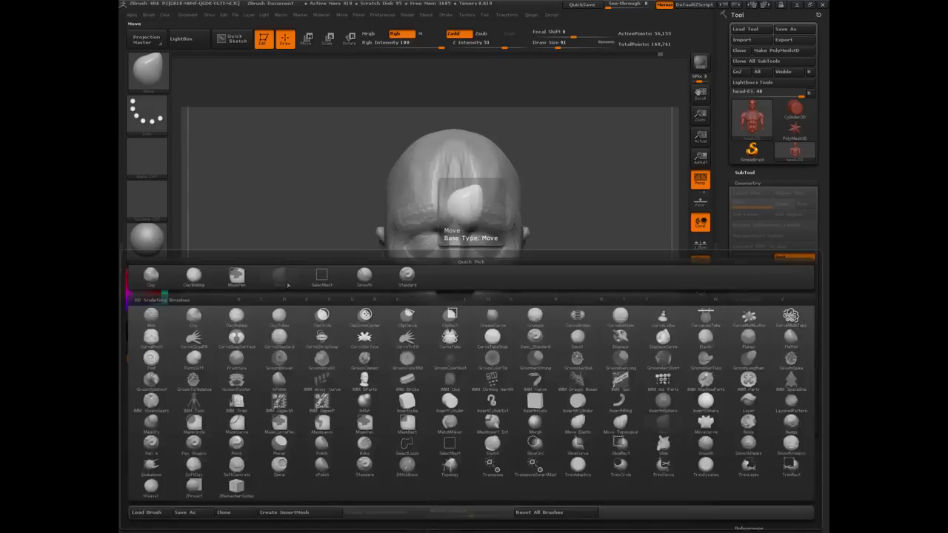
key("d")
key("s")
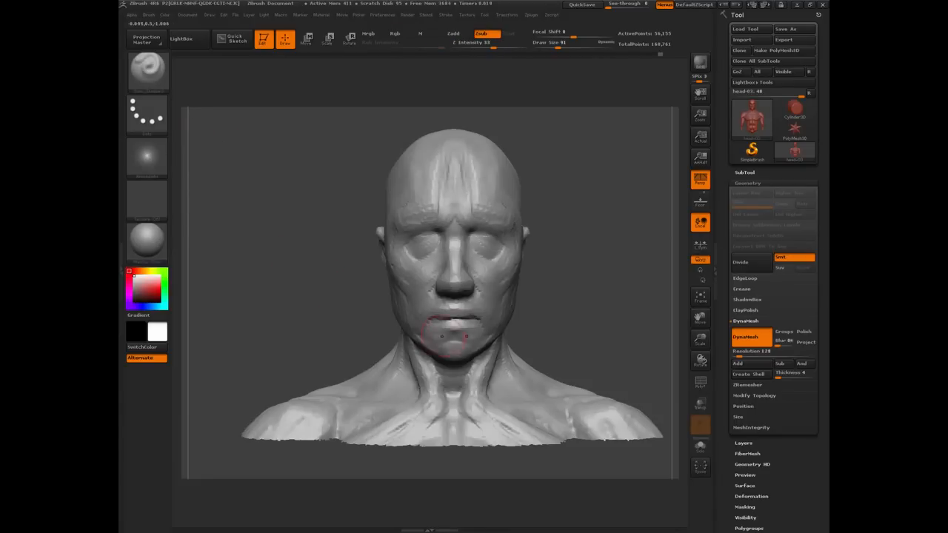
key("[")
mouse_move(460, 320)
left_mouse_down()
mouse_move(426, 320)
mouse_move(411, 336)
left_mouse_up()
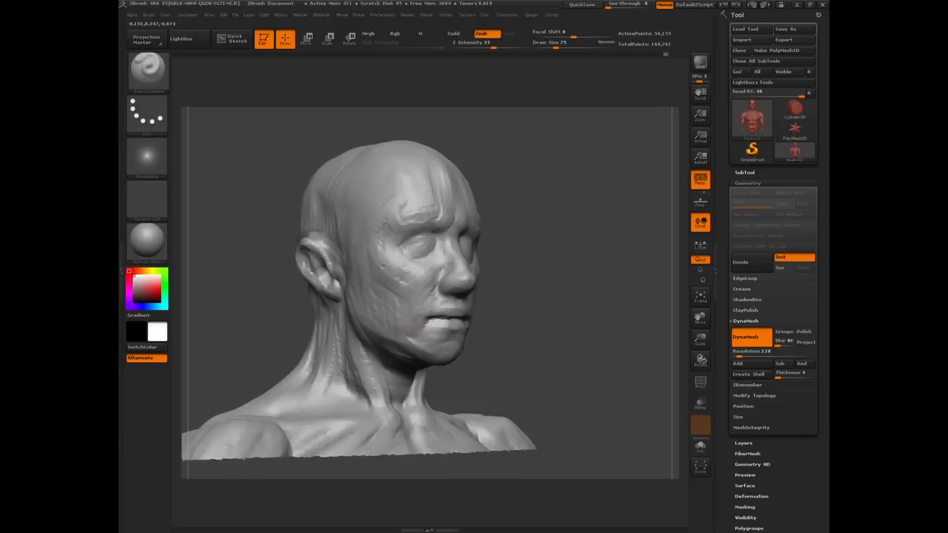
left_click_drag(275, 316, 460, 323, "shift")
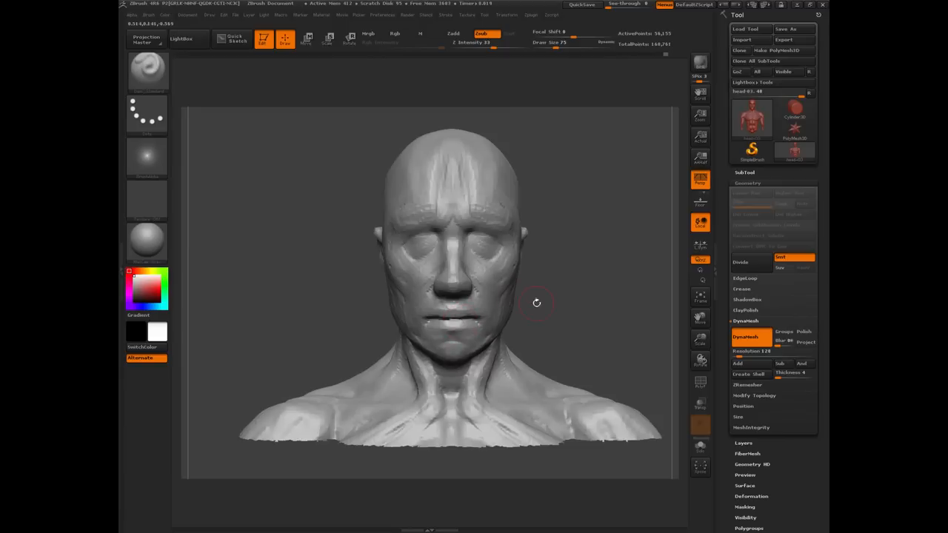
Refine the lip line and mouth corners with Dam_Standard from front and slightly low views.
left_click_drag(252, 200, 241, 183, "ctrl")
left_click_drag(253, 272, 280, 241)
left_click_drag(302, 295, 299, 275)
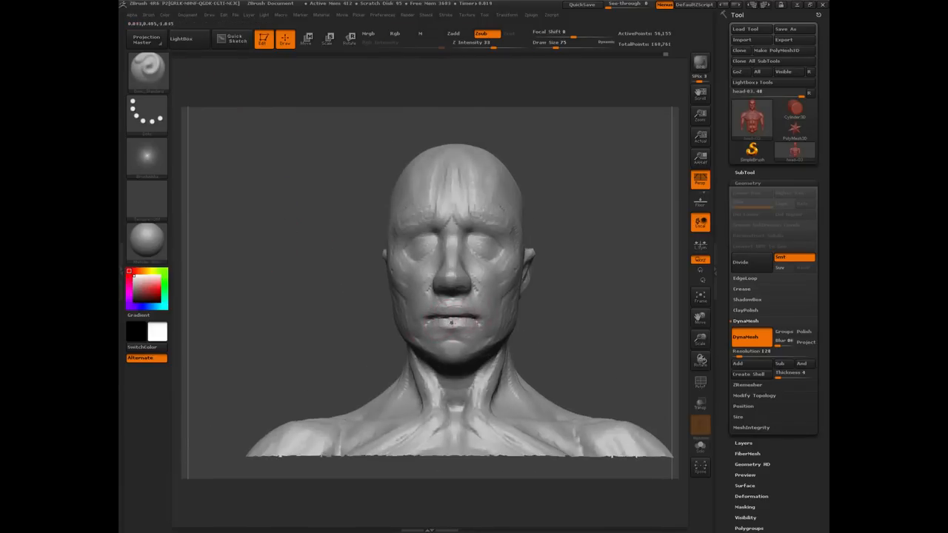
left_click_drag(338, 340, 448, 320)
left_click_drag(355, 344, 390, 328)
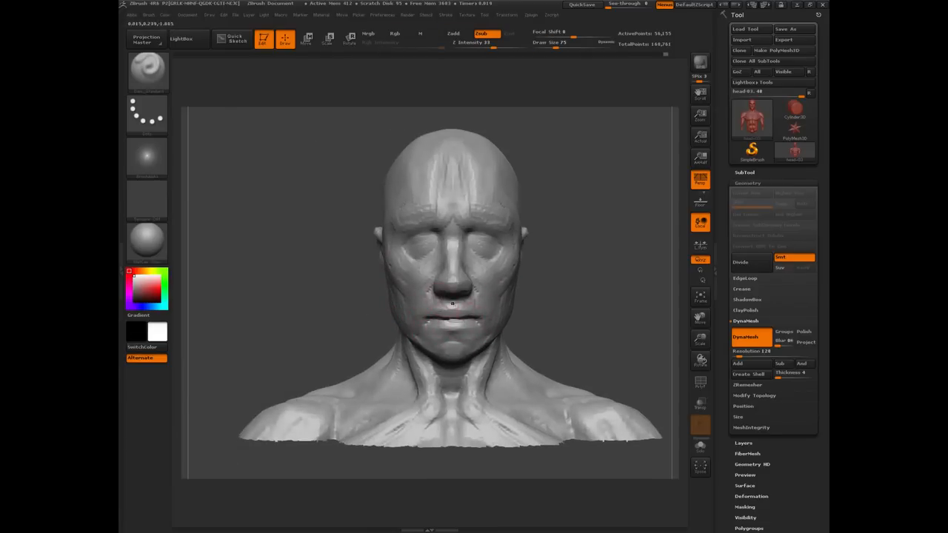
left_click_drag(276, 291, 323, 294)
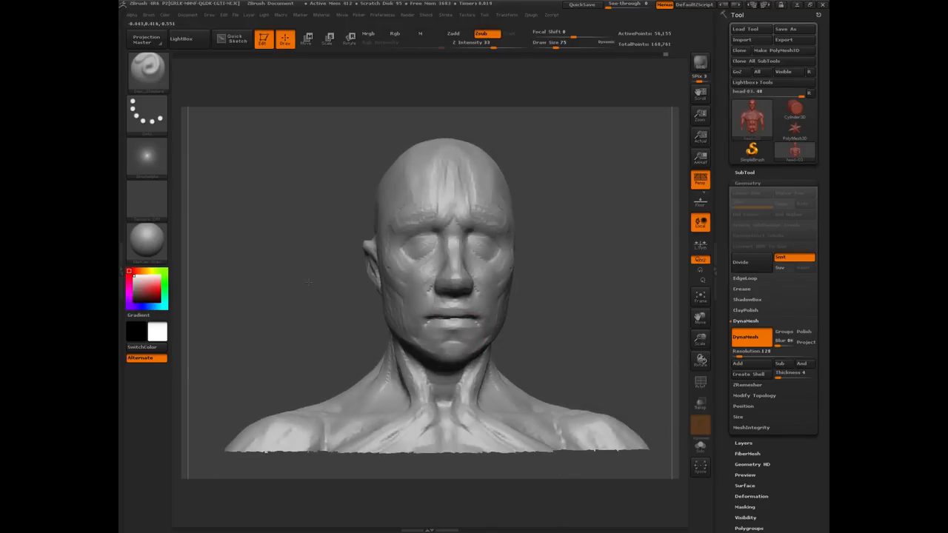
mouse_move(308, 282)
left_mouse_down()
mouse_move(367, 329)
mouse_move(378, 321)
mouse_move(328, 328)
left_mouse_up()
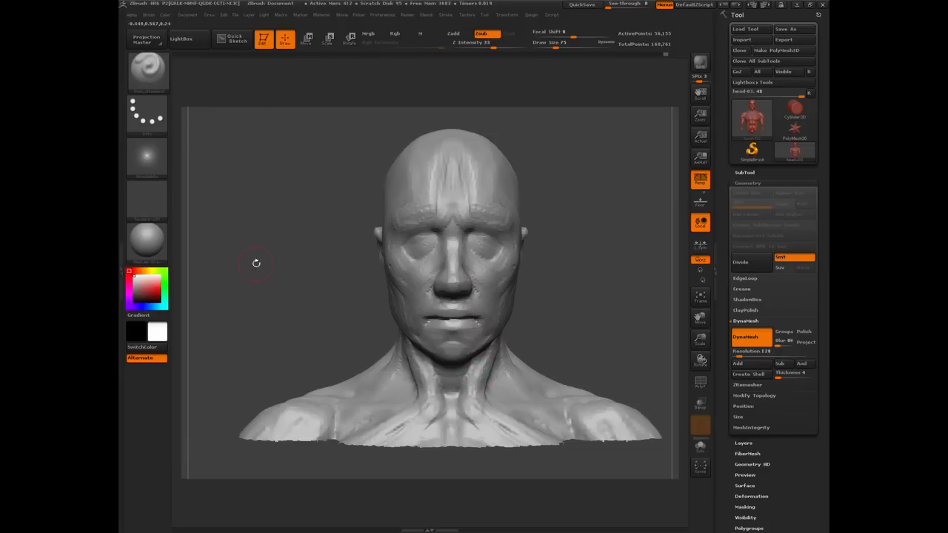
Unhide the whole body and apply Mirror And Weld to make the mesh symmetrical.
left_click(757, 396)
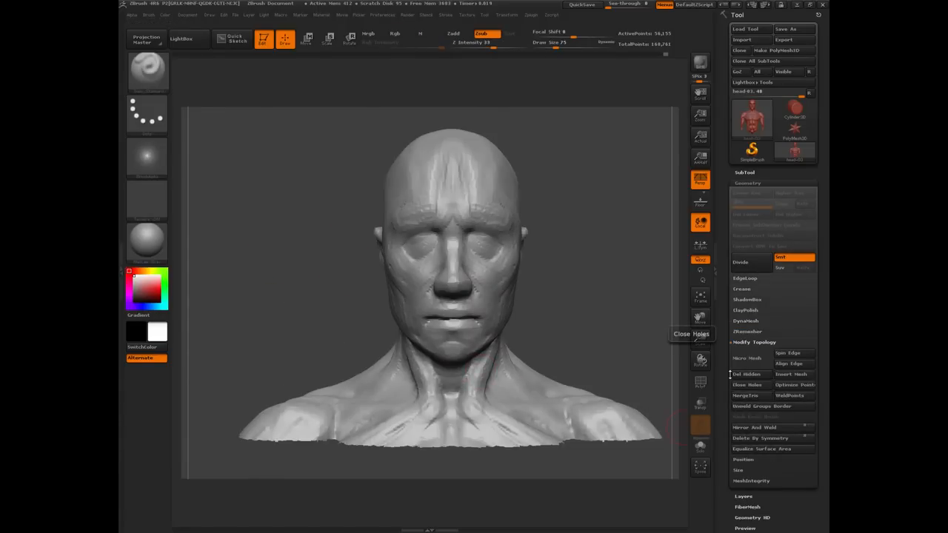
left_click(749, 344)
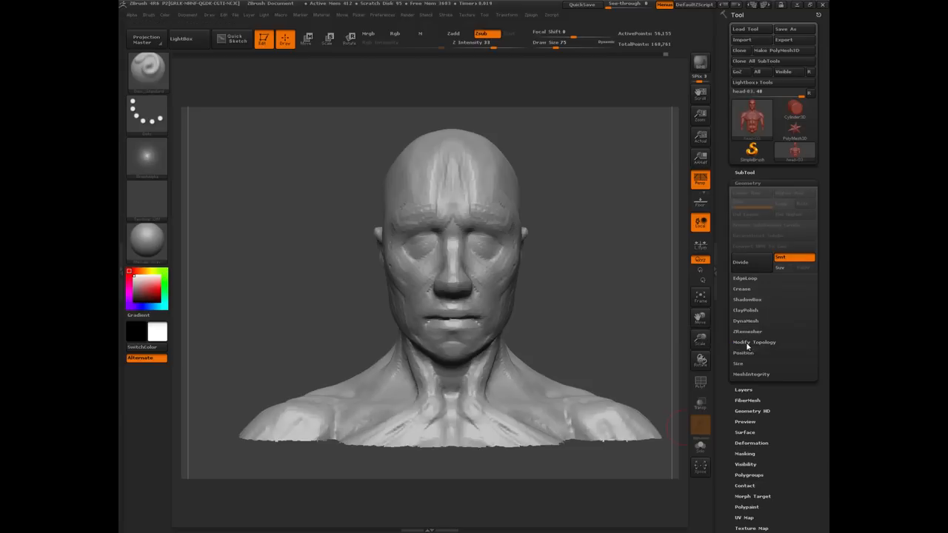
left_click(754, 343)
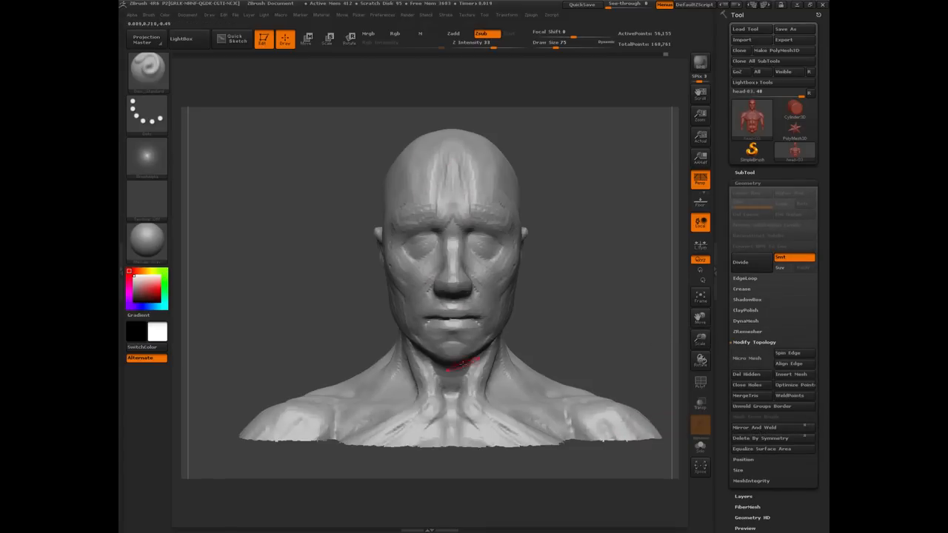
left_click(275, 283, "ctrl+shift")
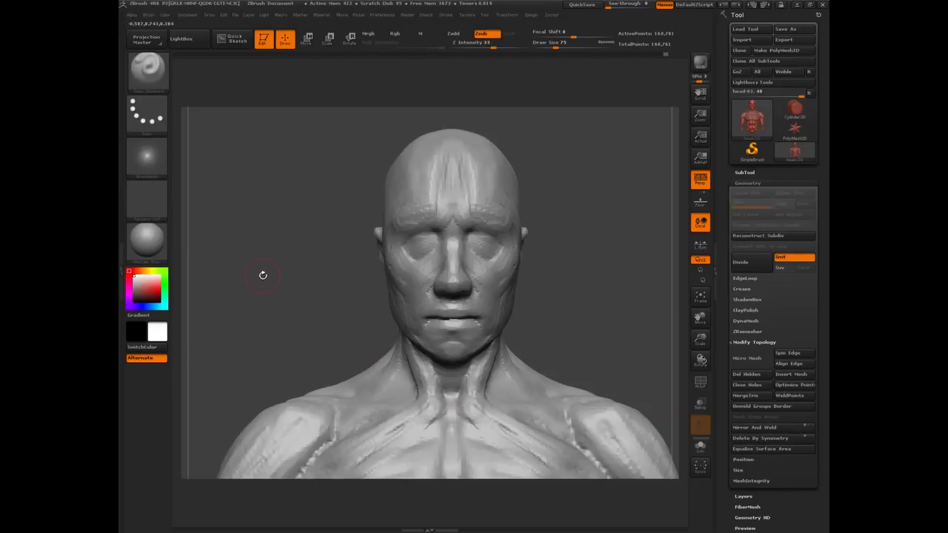
mouse_move(263, 276)
left_mouse_down("alt")
mouse_move(223, 182)
mouse_move(259, 286)
left_mouse_up("alt")
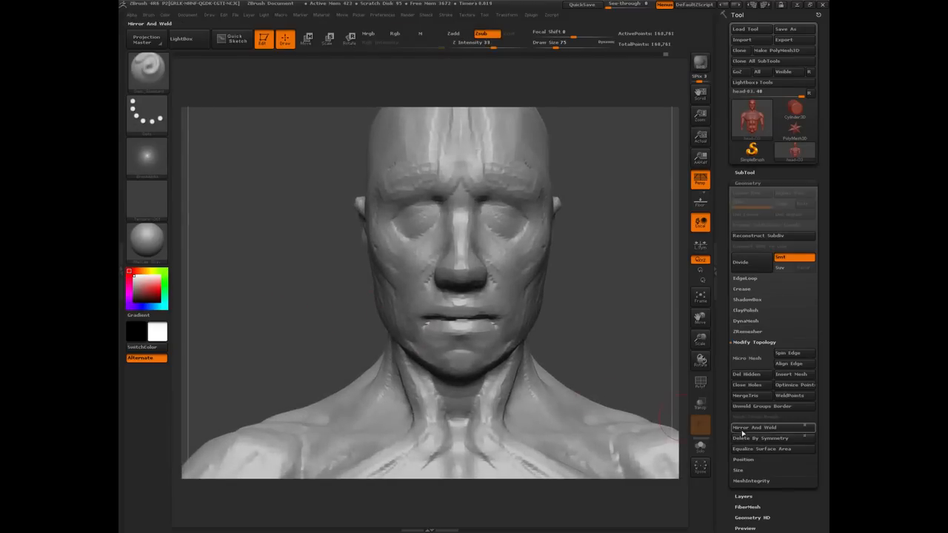
left_click(760, 428)
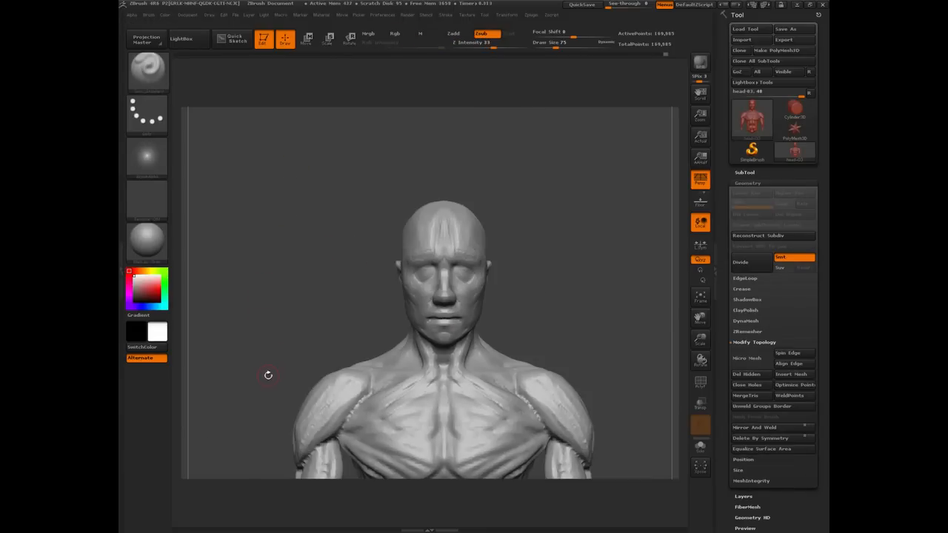
Isolate the head and shoulders by hiding the body below the upper chest, and reduce the draw size to 59.
mouse_move(283, 290)
left_mouse_down()
mouse_move(294, 364)
mouse_move(271, 306)
mouse_move(257, 319)
mouse_move(525, 465)
left_mouse_up()
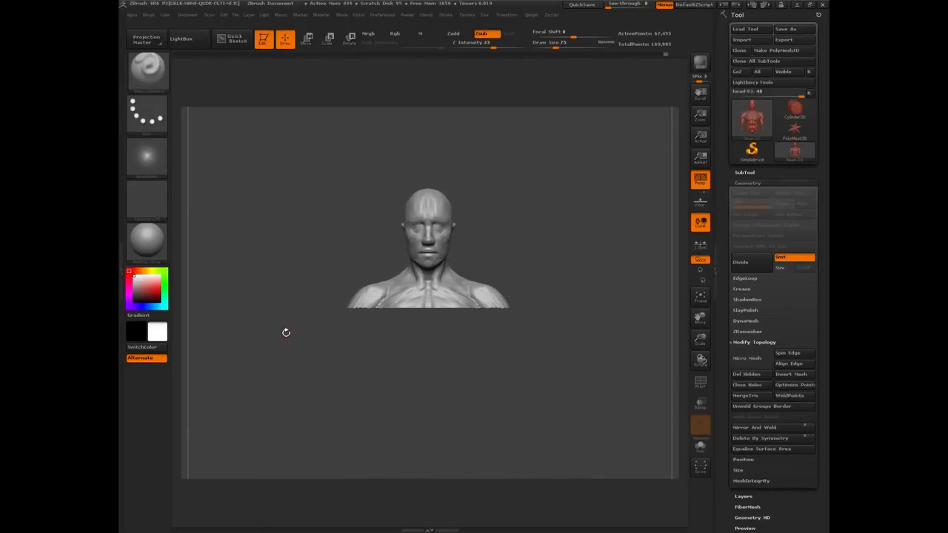
left_click_drag(279, 293, 294, 326, "alt")
left_click_drag(262, 221, 298, 285)
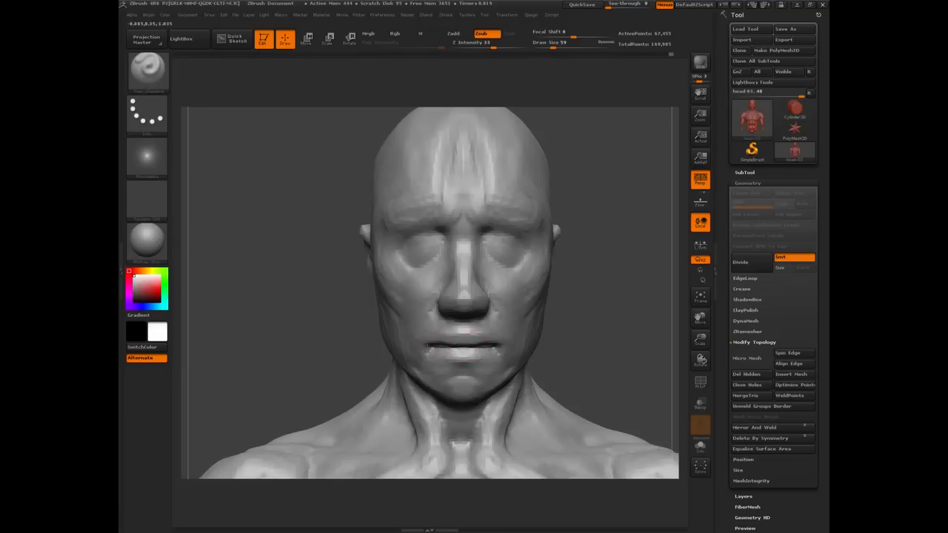
Carve the lip line and the folds running from the nose to the mouth corners with Dam_Standard at draw size 59.
left_click_drag(341, 351, 463, 356)
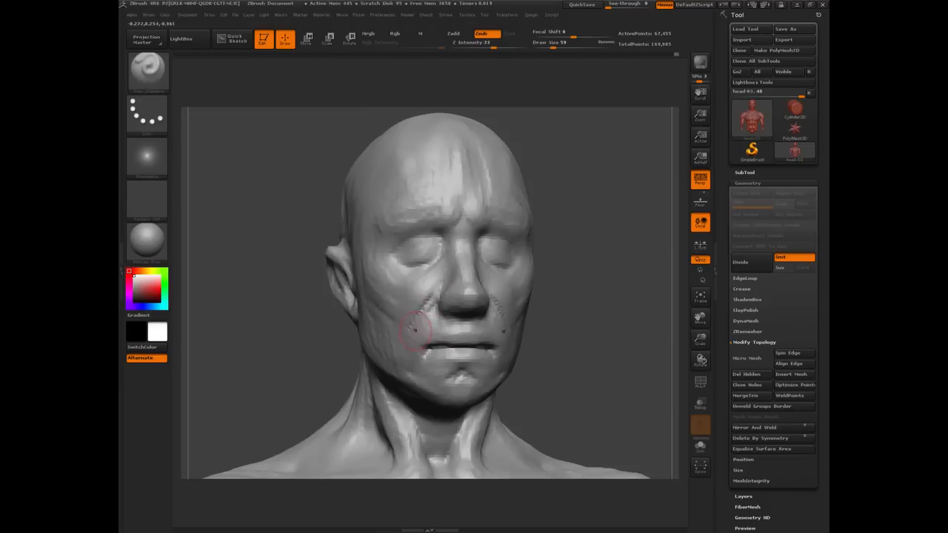
left_click_drag(311, 346, 348, 307)
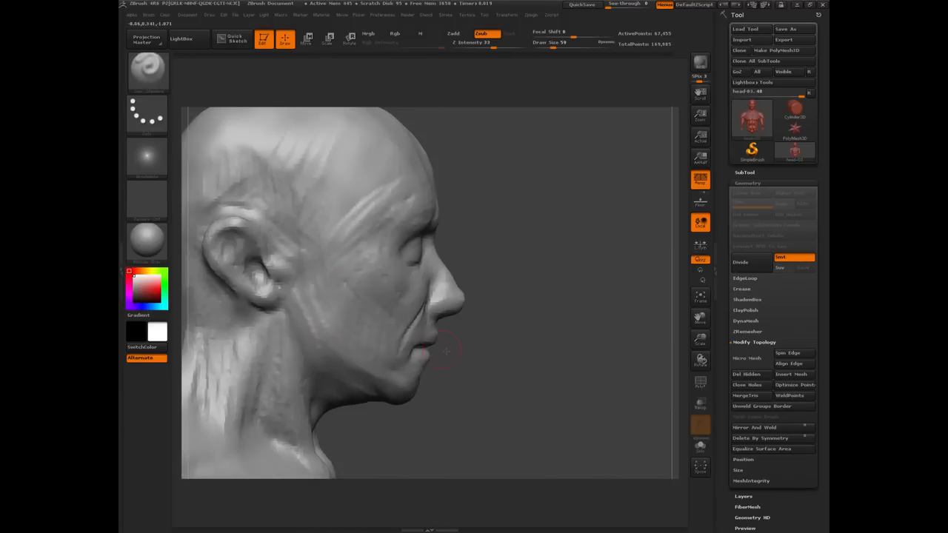
left_click_drag(496, 368, 284, 307)
Reduce the draw size to 43 and carve the nostrils, the underside of the nose and deeper nose-to-mouth folds.
left_click_drag(266, 257, 451, 281)
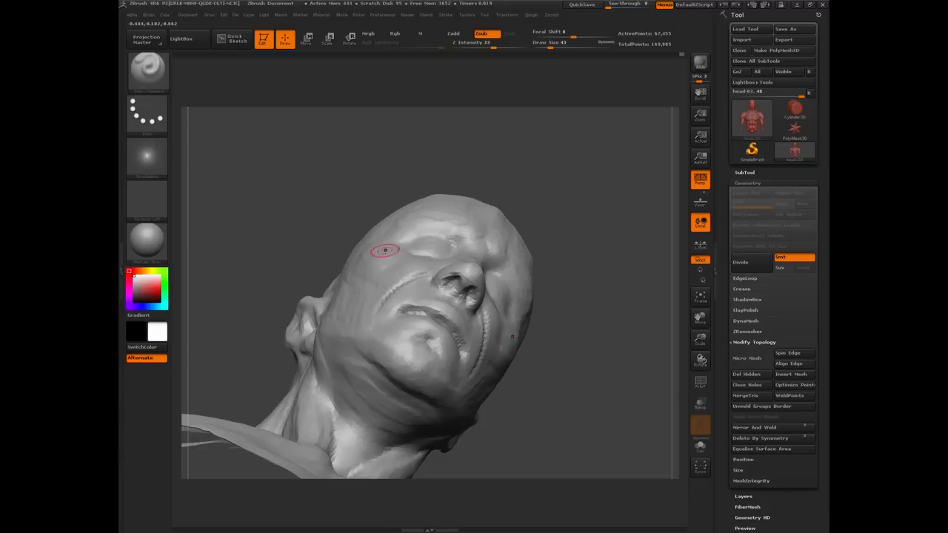
left_click_drag(280, 169, 459, 292)
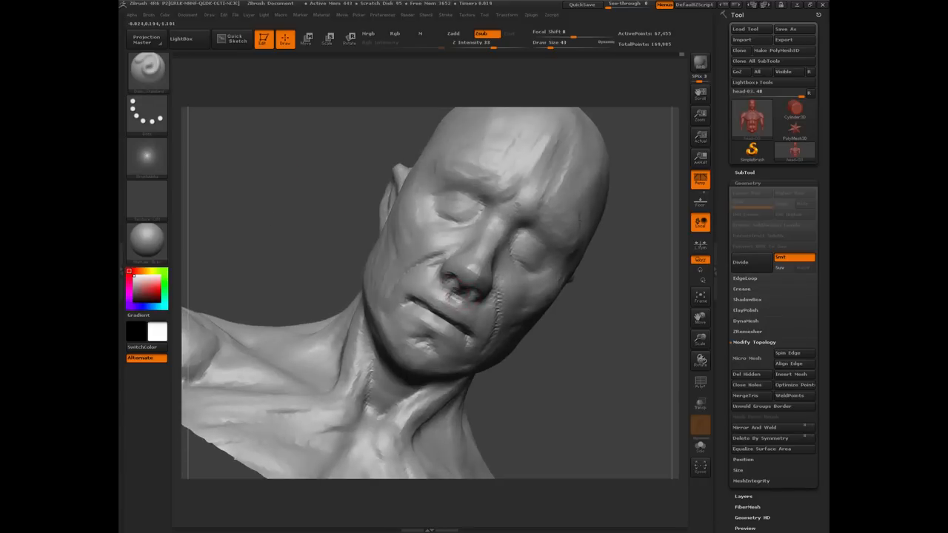
mouse_move(264, 212)
left_mouse_down()
mouse_move(271, 218)
mouse_move(258, 223)
left_mouse_up()
left_click_drag(277, 286, 406, 298)
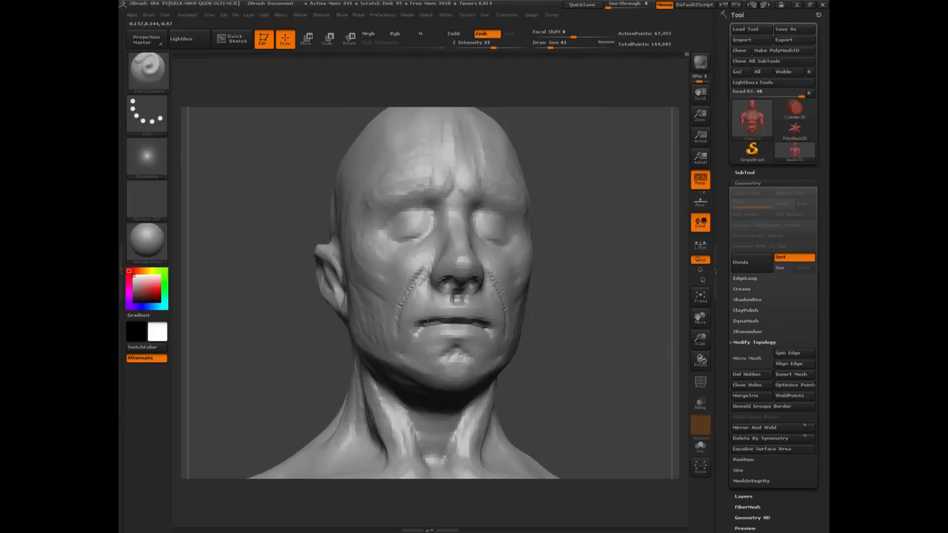
Carve the creases around the inner eye corners and above the upper eyelids with Dam_Standard.
mouse_move(343, 331)
left_mouse_down()
mouse_move(281, 352)
mouse_move(269, 285)
mouse_move(288, 415)
mouse_move(333, 311)
mouse_move(254, 424)
mouse_move(250, 293)
mouse_move(261, 346)
left_mouse_up()
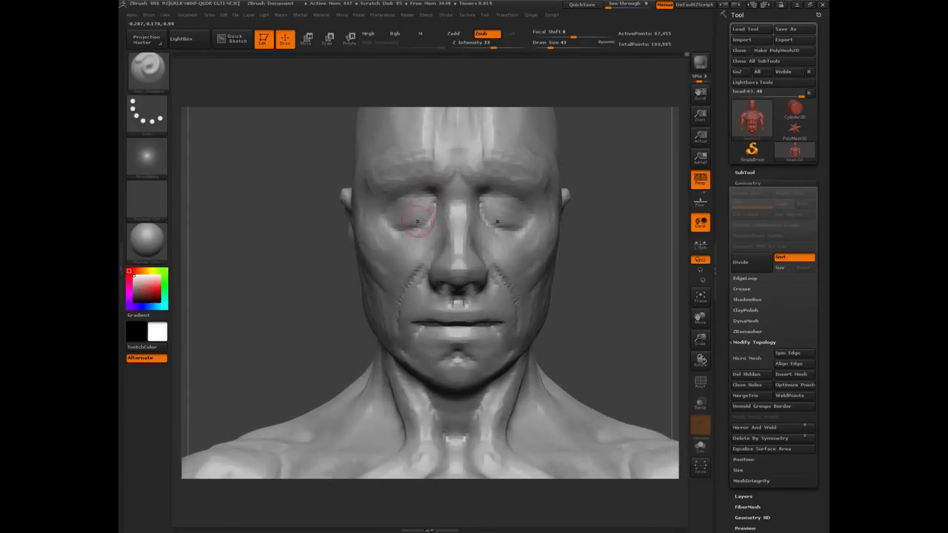
left_click_drag(286, 275, 413, 194)
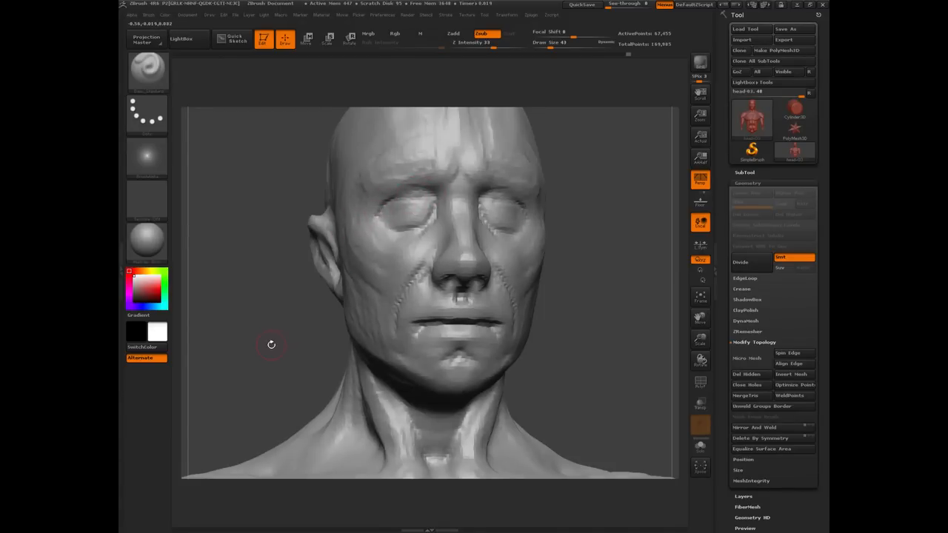
Carve the vertical frown creases on the centre of the forehead between the brows with Dam_Standard at draw size 43.
mouse_move(271, 345)
left_mouse_down()
mouse_move(444, 385)
mouse_move(478, 432)
mouse_move(493, 366)
mouse_move(461, 344)
mouse_move(432, 385)
mouse_move(273, 306)
mouse_move(436, 293)
left_mouse_up()
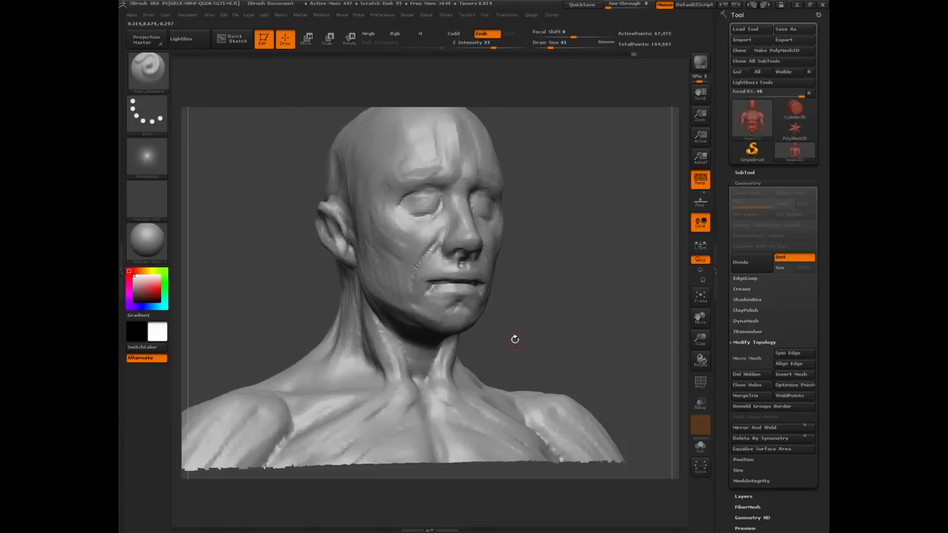
mouse_move(515, 339)
left_mouse_down()
mouse_move(309, 289)
mouse_move(522, 293)
left_mouse_up()
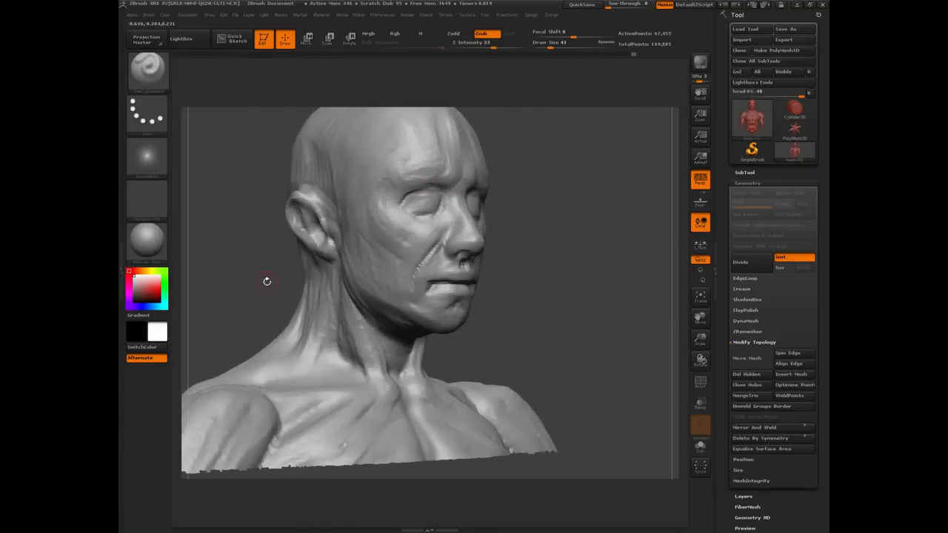
left_click_drag(220, 276, 296, 201)
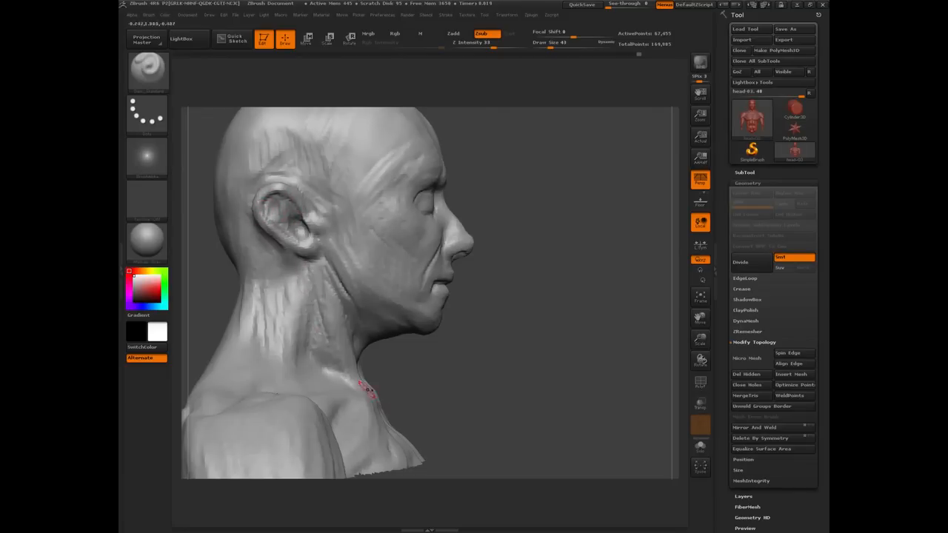
left_click_drag(468, 398, 305, 299)
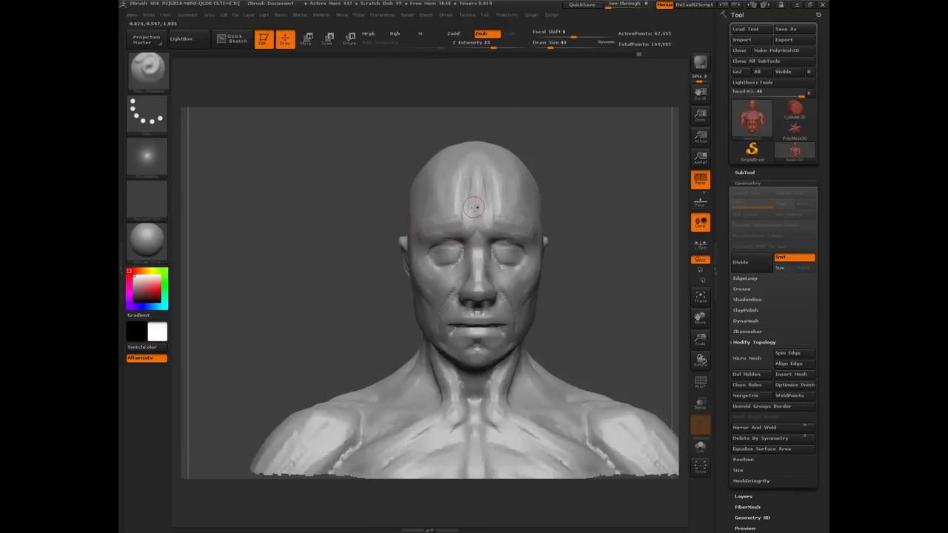
left_click_drag(474, 208, 474, 224)
left_click_drag(332, 231, 341, 215)
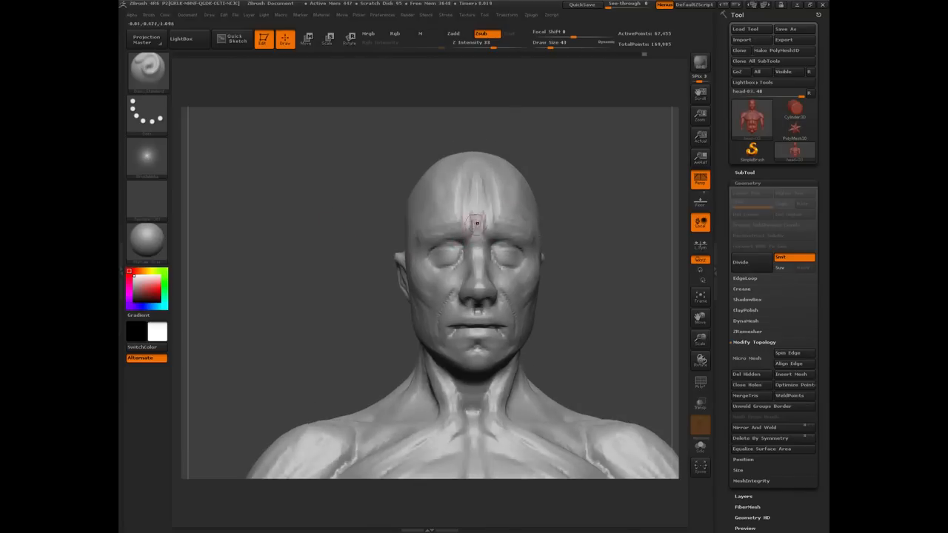
Carve folds from the inner eye corners down beside the nose and deepen the creases between the brows.
left_click_drag(364, 247, 461, 275)
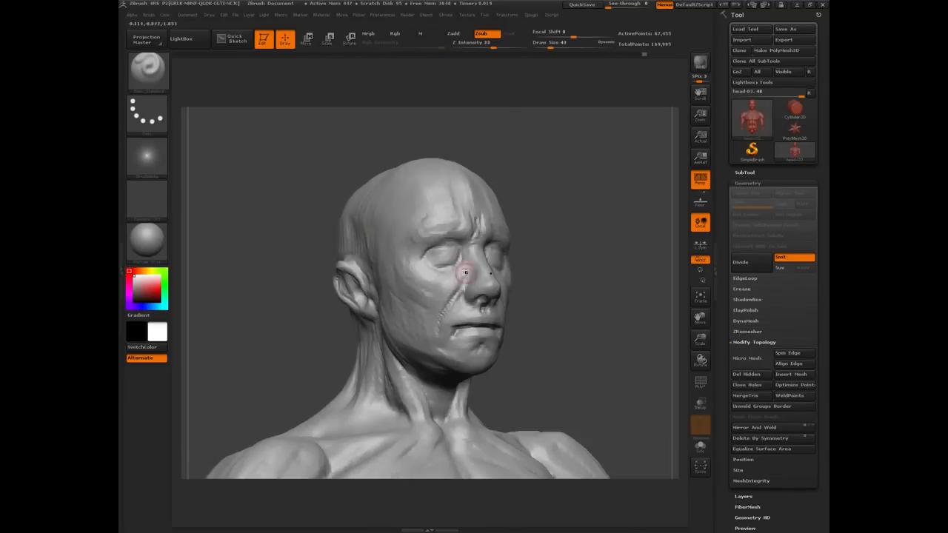
left_click_drag(333, 182, 407, 288, "shift")
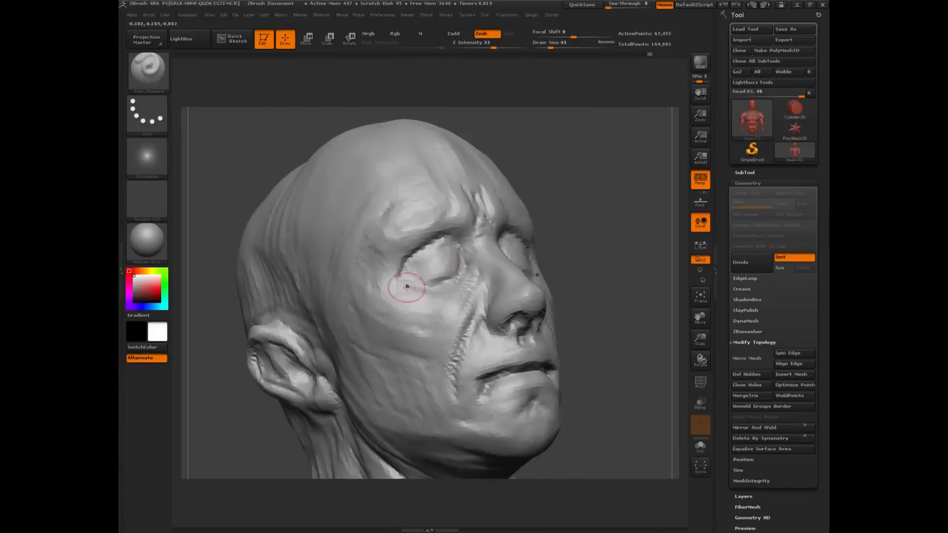
mouse_move(277, 166)
left_mouse_down("shift")
mouse_move(347, 366)
mouse_move(337, 326)
left_mouse_up("shift")
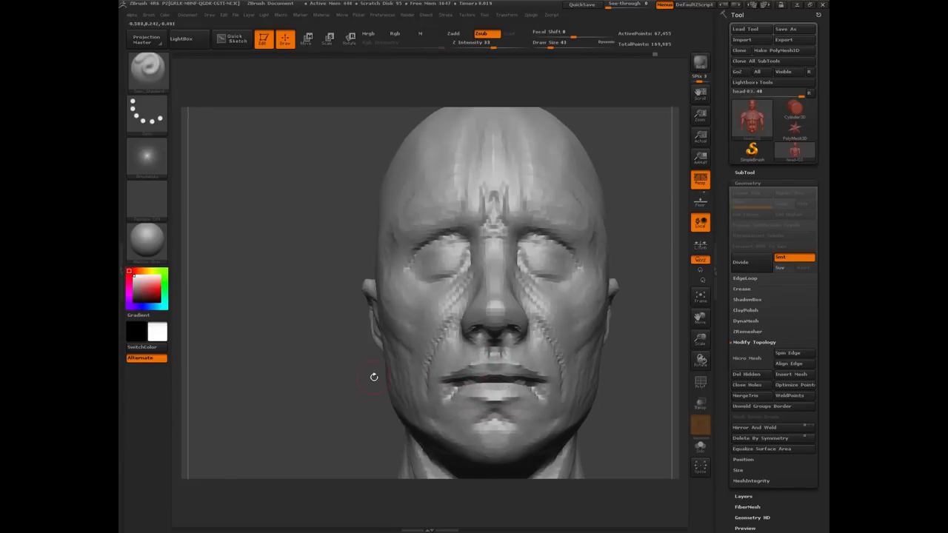
Smooth the area above the upper lip and carve the brow lines above both eyes with Dam_Standard.
mouse_move(333, 362)
left_mouse_down()
mouse_move(387, 363)
mouse_move(369, 363)
left_mouse_up()
left_click_drag(481, 365, 467, 362, "shift")
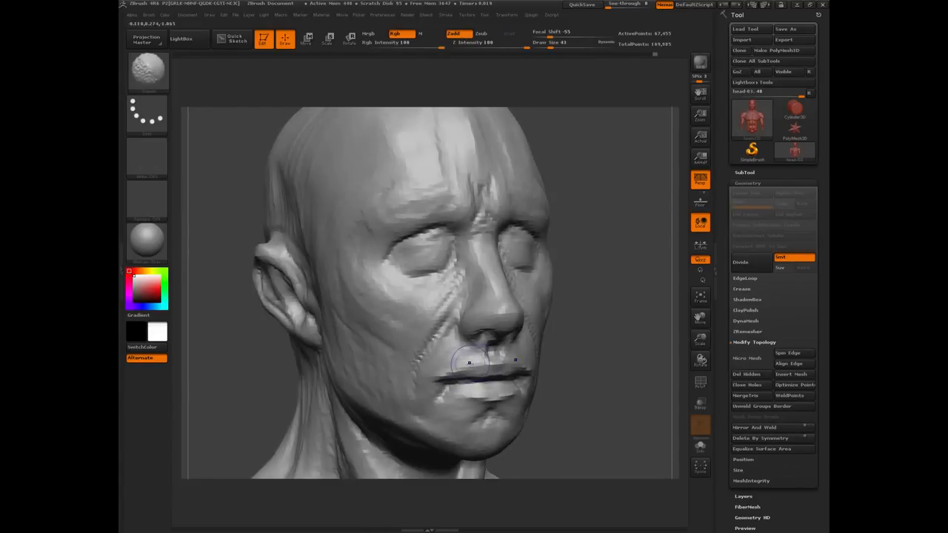
left_click_drag(275, 378, 359, 309)
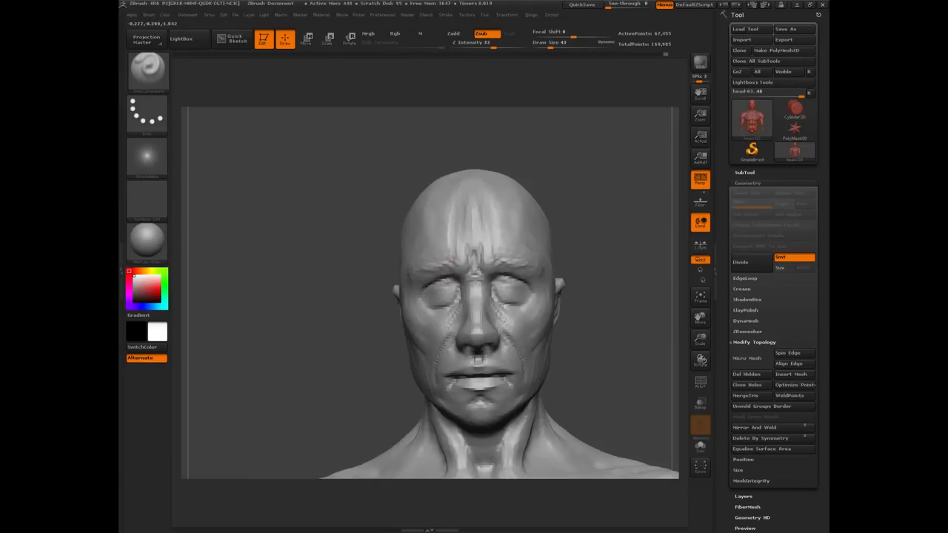
left_click_drag(321, 286, 426, 268)
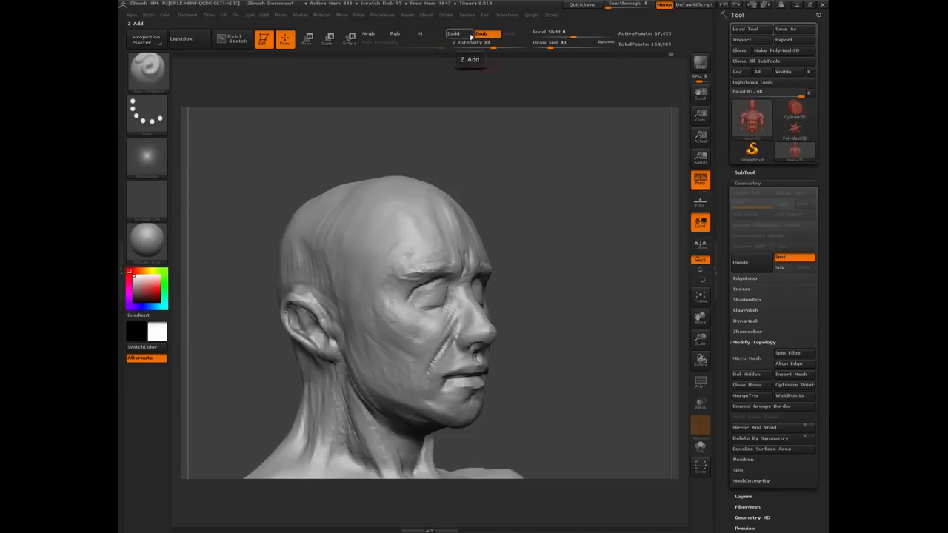
mouse_move(424, 113)
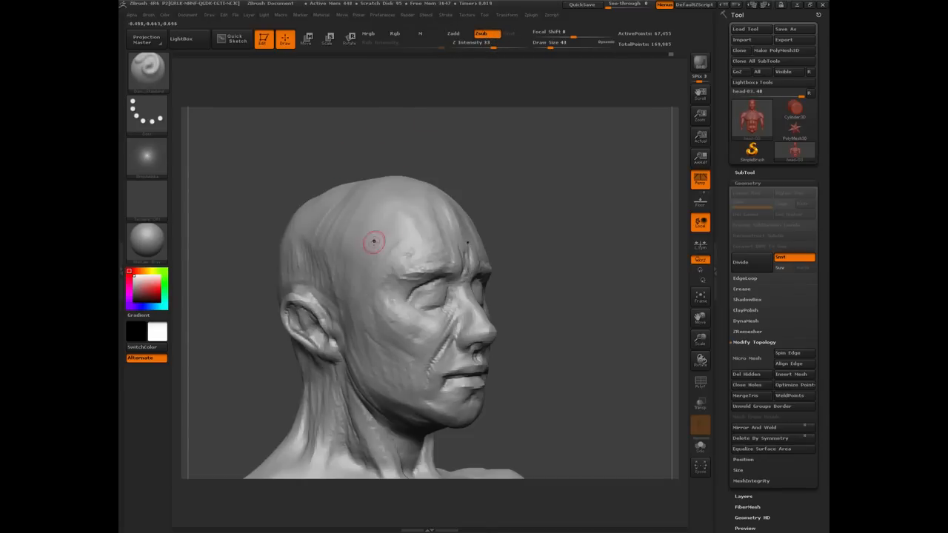
left_click_drag(383, 197, 369, 239)
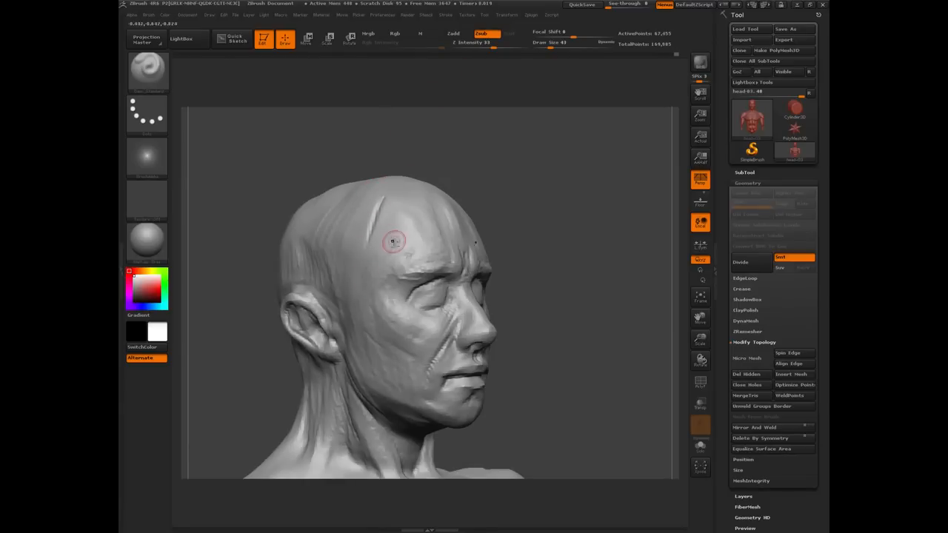
left_click_drag(401, 194, 390, 233)
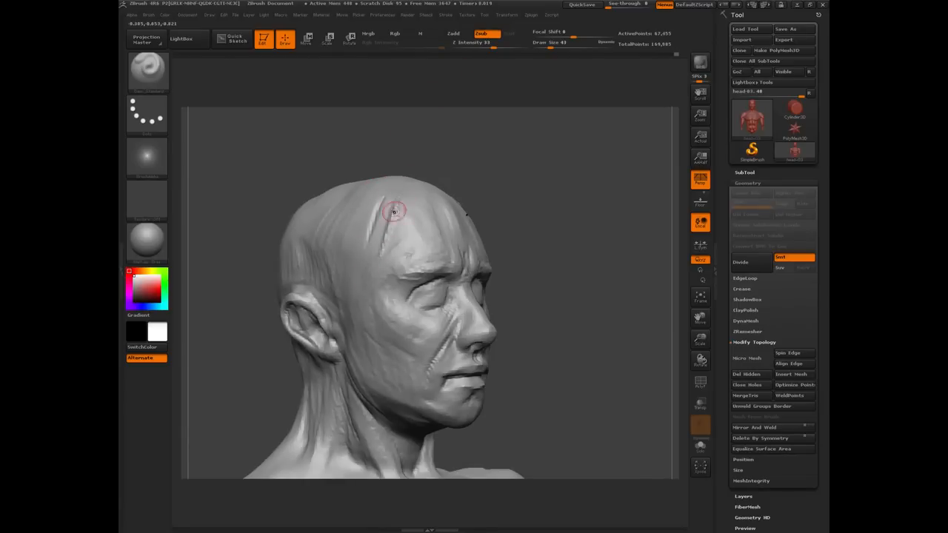
left_click_drag(283, 202, 355, 179)
left_click_drag(296, 205, 400, 100)
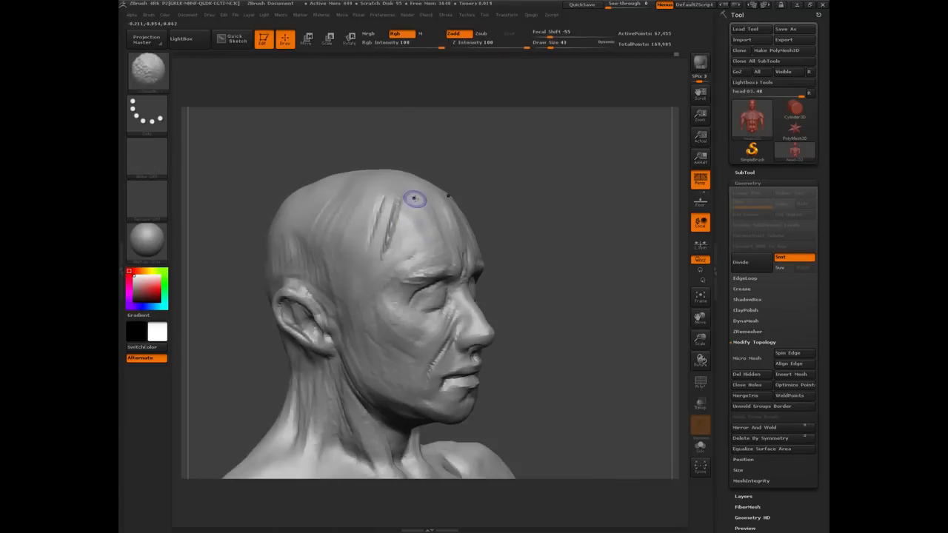
left_click_drag(393, 241, 396, 200)
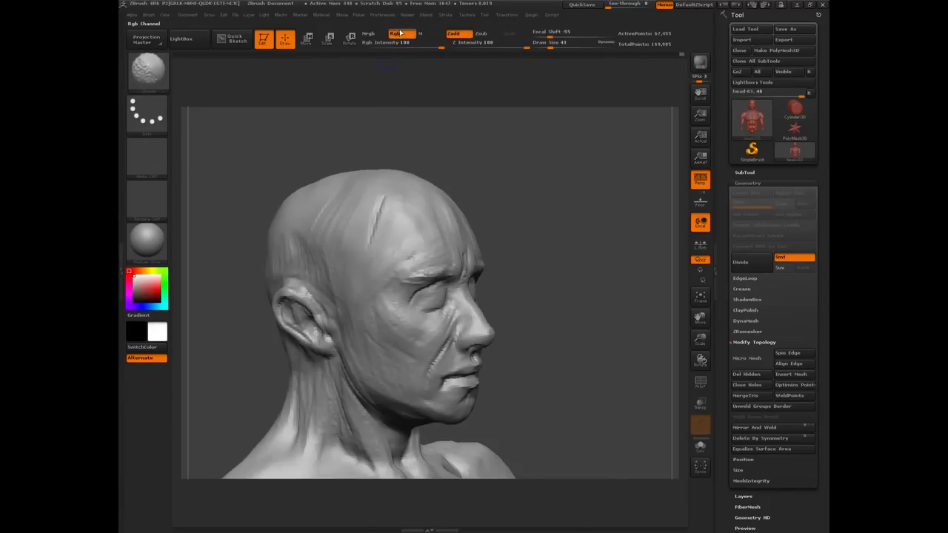
left_click(400, 33)
key("b")
key("d")
key("s")
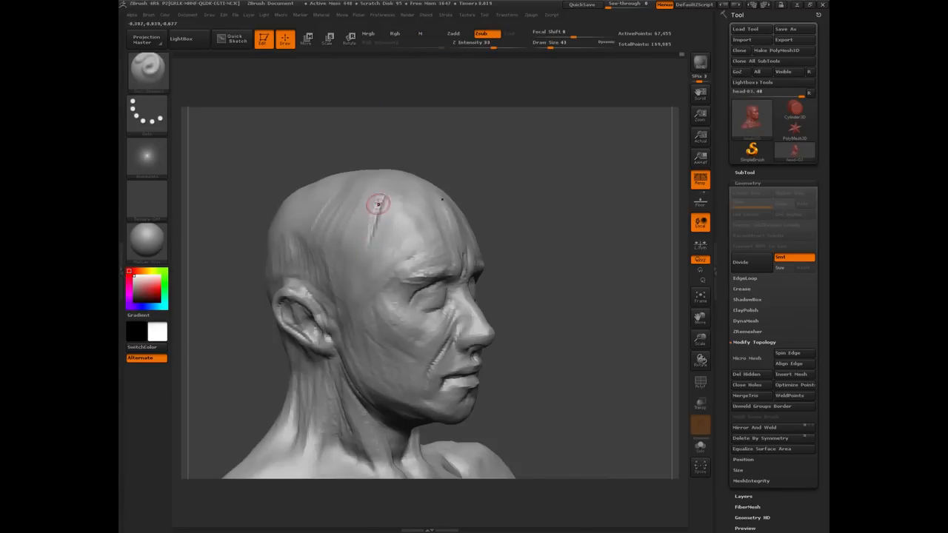
key("ctrl+z")
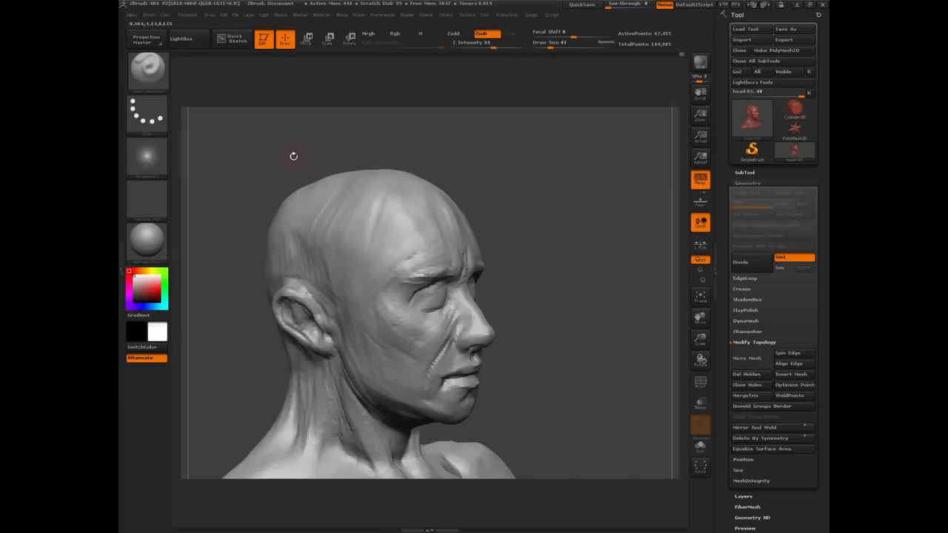
Carve a diagonal crease below the cheekbone from in front of the ear into the cheek, with a short downward branch.
left_click_drag(293, 157, 495, 173, "shift")
left_click_drag(596, 310, 415, 315)
mouse_move(282, 339)
left_mouse_down()
mouse_move(414, 326)
mouse_move(285, 326)
left_mouse_up()
left_click_drag(354, 311, 436, 378)
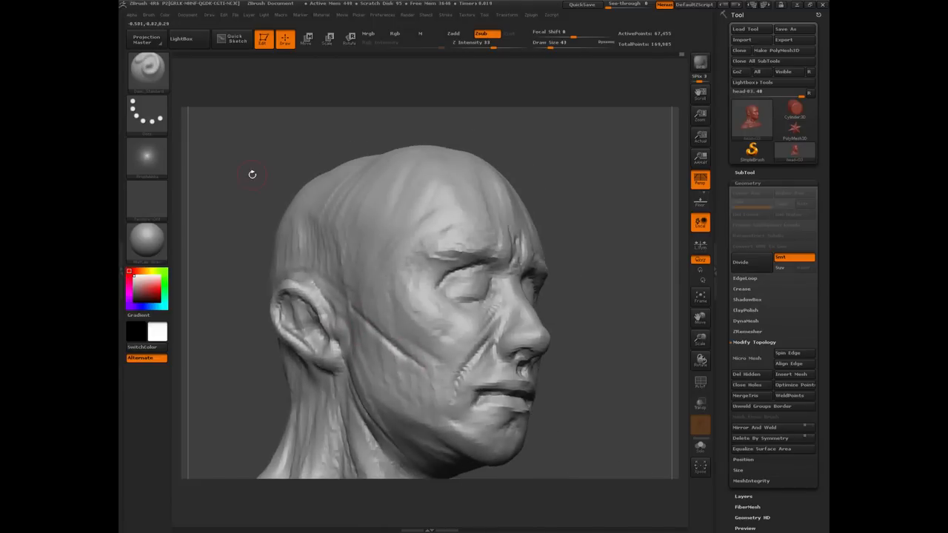
left_click_drag(252, 174, 260, 172)
left_click_drag(366, 324, 426, 383)
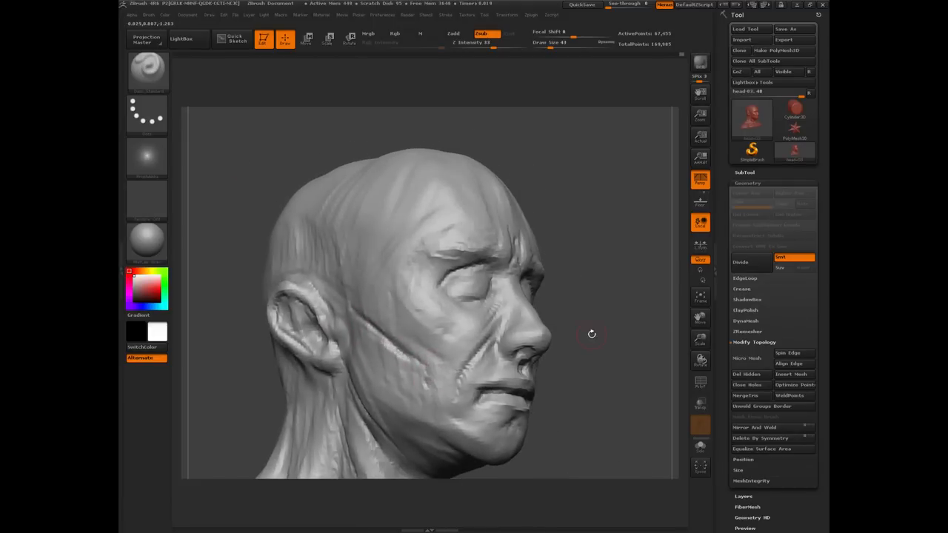
left_click_drag(639, 319, 414, 339)
Carve jagged muscle outlines on both sides of the forehead and temples, plus lines over the eyes and cheeks.
mouse_move(287, 377)
left_mouse_down("alt")
mouse_move(274, 289)
mouse_move(307, 309)
mouse_move(275, 271)
mouse_move(251, 278)
mouse_move(303, 301)
mouse_move(289, 316)
mouse_move(313, 339)
left_mouse_up("alt")
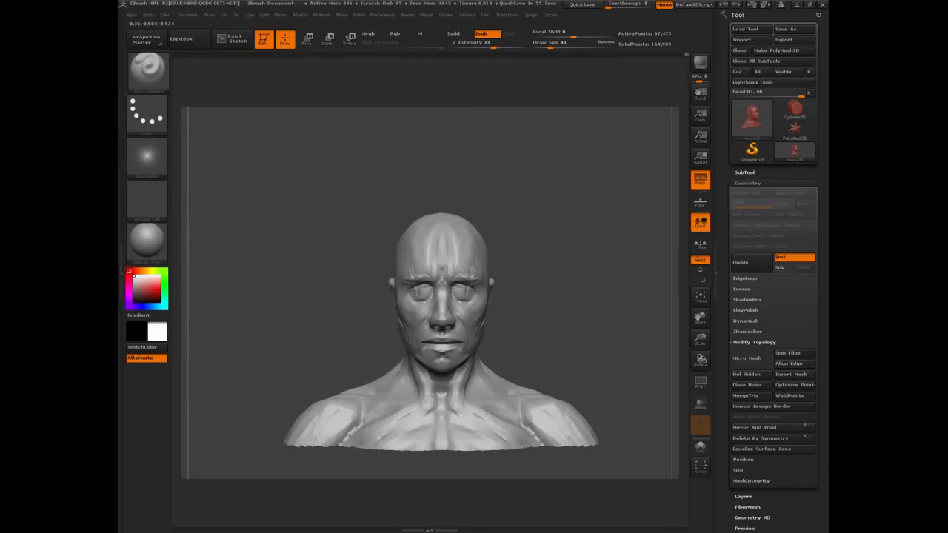
left_click_drag(313, 298, 318, 291)
mouse_move(394, 200)
left_mouse_down()
mouse_move(426, 226)
mouse_move(420, 256)
mouse_move(433, 276)
left_mouse_up()
left_click_drag(299, 262, 291, 282)
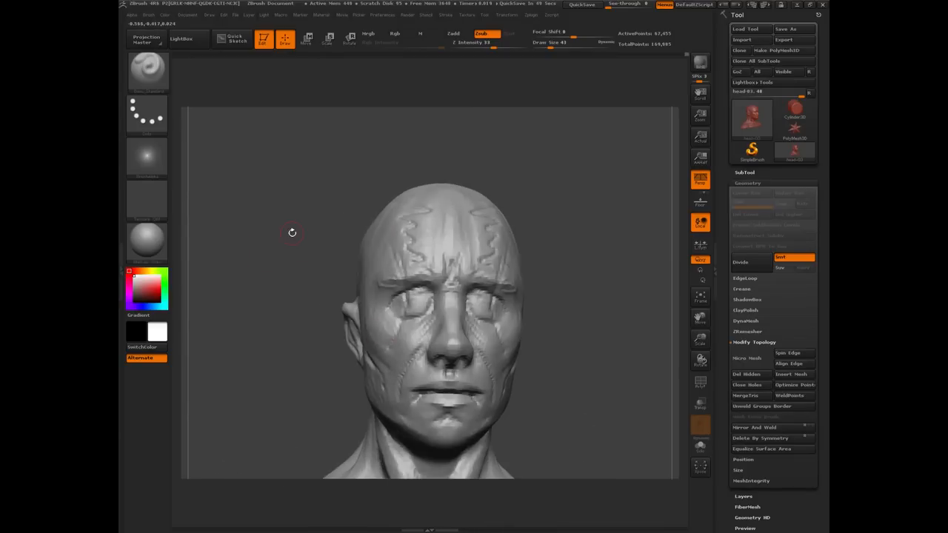
left_click_drag(292, 233, 392, 201)
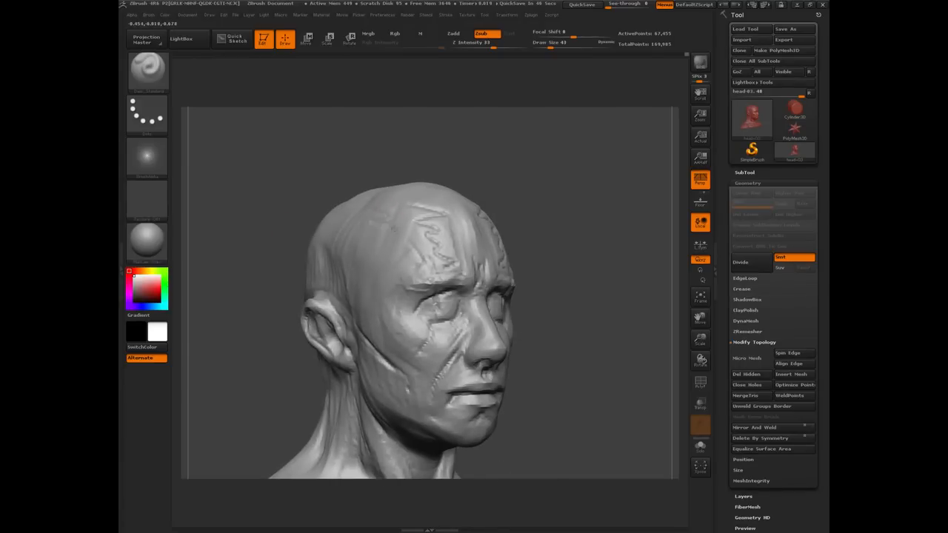
left_click_drag(269, 250, 377, 290, "shift")
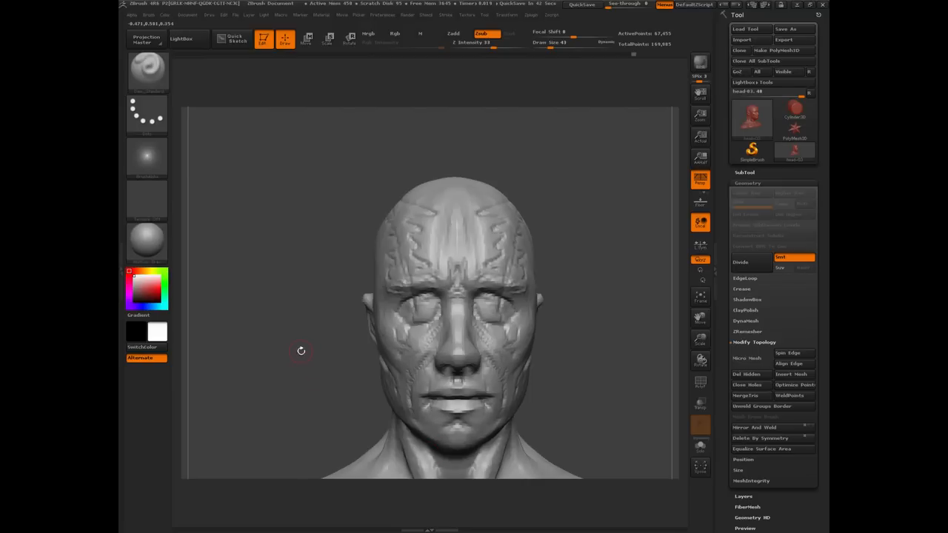
Switch to the ClayBuildup brush, reduce the draw size to 27 and build up the cheekbone below the outer eye corner.
mouse_move(301, 351)
left_mouse_down()
mouse_move(356, 352)
mouse_move(296, 374)
mouse_move(271, 368)
mouse_move(253, 285)
mouse_move(248, 302)
mouse_move(254, 290)
mouse_move(325, 291)
mouse_move(274, 292)
left_mouse_up()
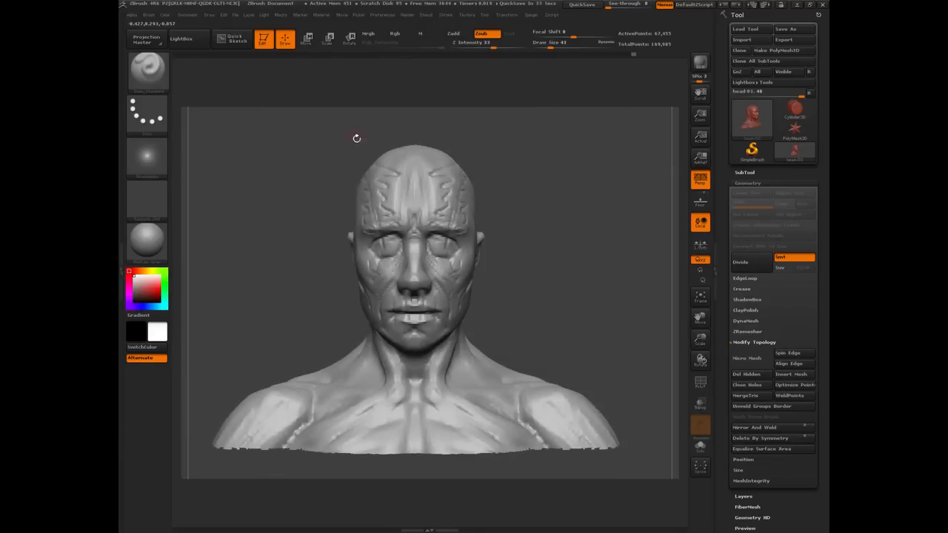
left_click_drag(271, 259, 247, 297)
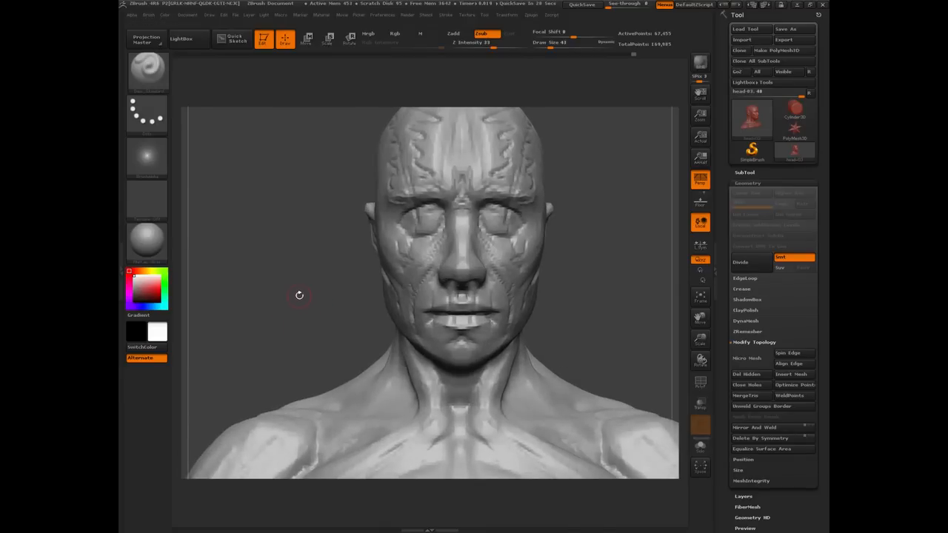
key("b")
key("c")
key("b")
mouse_move(303, 274)
left_mouse_down()
mouse_move(349, 311)
mouse_move(423, 254)
left_mouse_up()
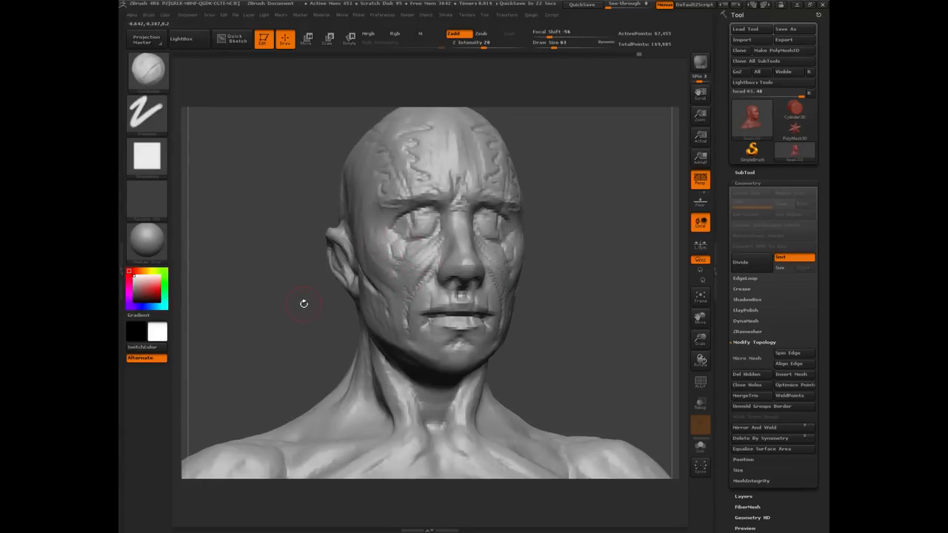
mouse_move(303, 303)
left_mouse_down()
mouse_move(263, 319)
mouse_move(261, 369)
left_mouse_up()
key("bracketleft")
key("bracketleft")
key("bracketleft")
key("bracketleft")
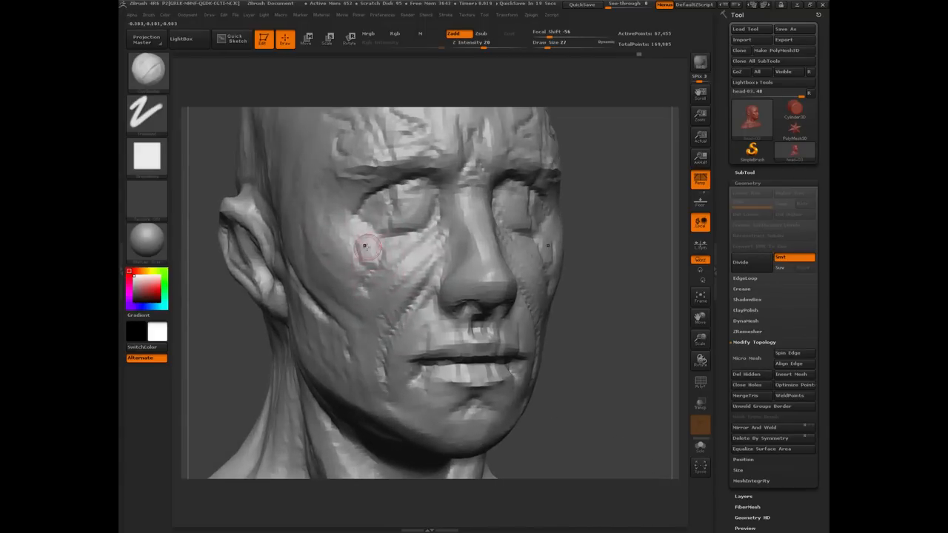
left_click_drag(368, 248, 372, 258)
Add more clay from the outer eye corner down over the cheekbone with ClayBuildup at draw size 27.
mouse_move(593, 360)
left_mouse_down("shift")
mouse_move(290, 343)
mouse_move(271, 382)
left_mouse_up("shift")
key("super")
key("super")
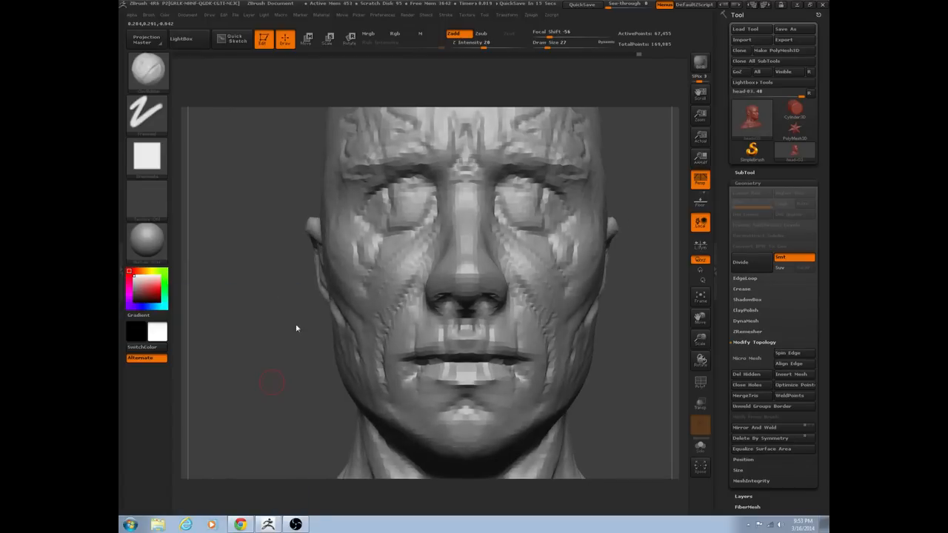
left_click_drag(271, 359, 311, 300)
left_click_drag(244, 327, 215, 323)
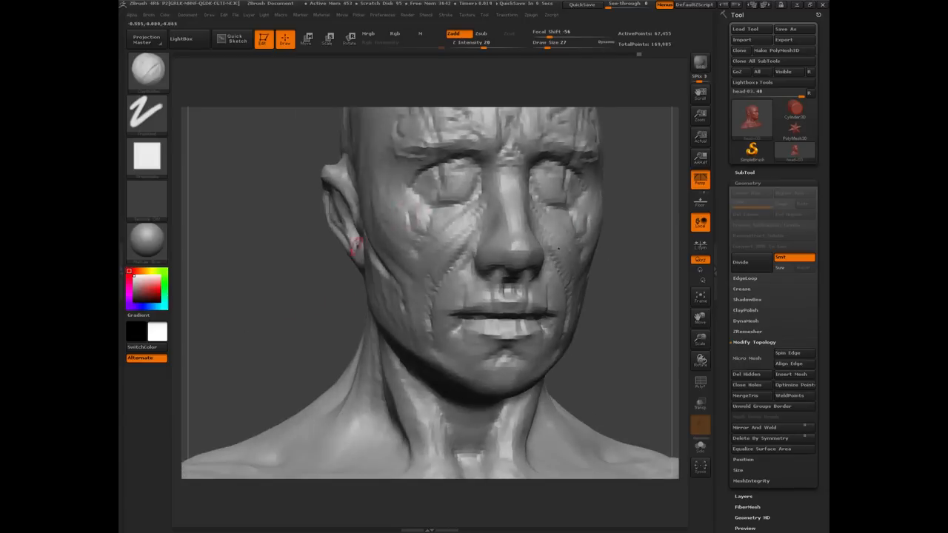
left_click_drag(418, 198, 409, 239)
Check the face from several angles, increase the draw size to 35 and continue adding clay on the cheeks.
left_click_drag(296, 318, 235, 264)
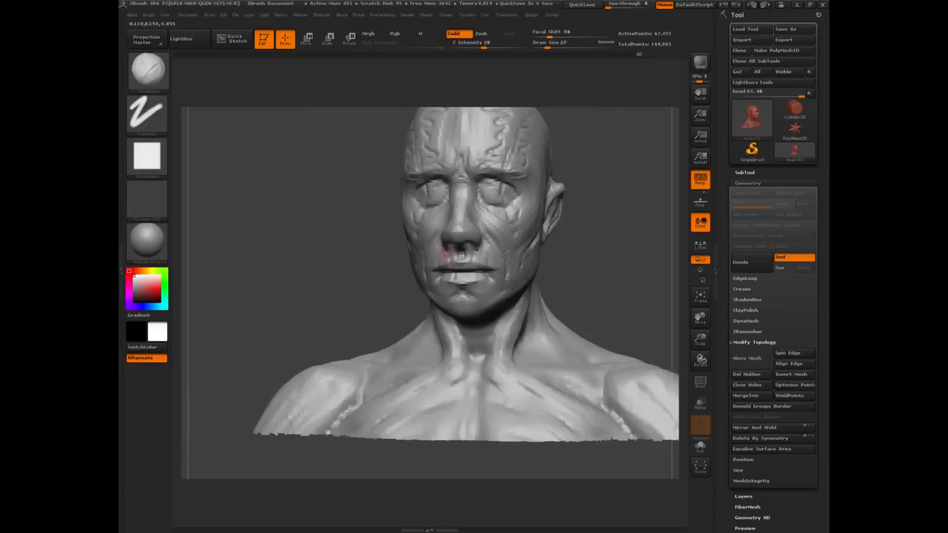
left_click_drag(316, 269, 331, 269)
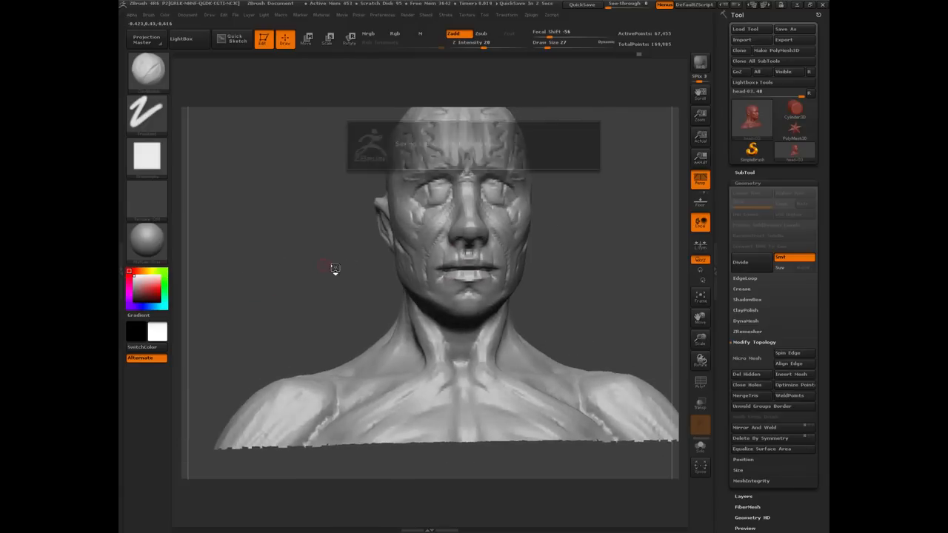
mouse_move(293, 295)
left_mouse_down()
mouse_move(274, 285)
mouse_move(317, 262)
mouse_move(292, 334)
mouse_move(319, 313)
left_mouse_up()
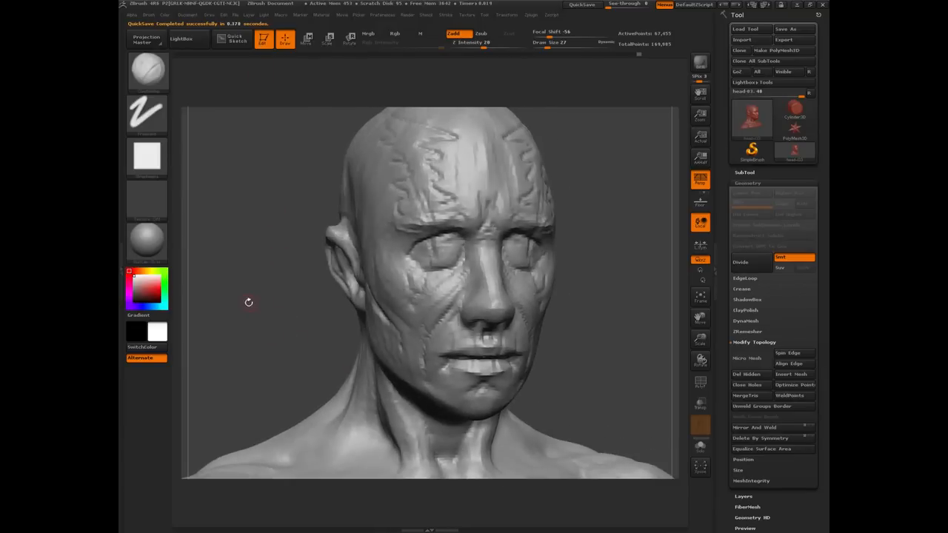
left_click_drag(249, 302, 295, 376)
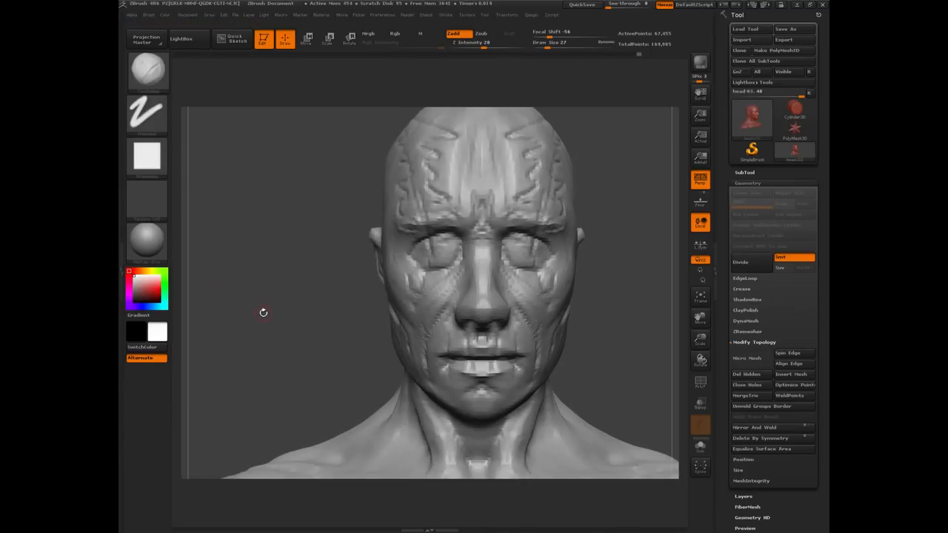
left_click_drag(263, 313, 400, 313)
mouse_move(393, 266)
left_mouse_down()
mouse_move(282, 262)
mouse_move(333, 290)
left_mouse_up()
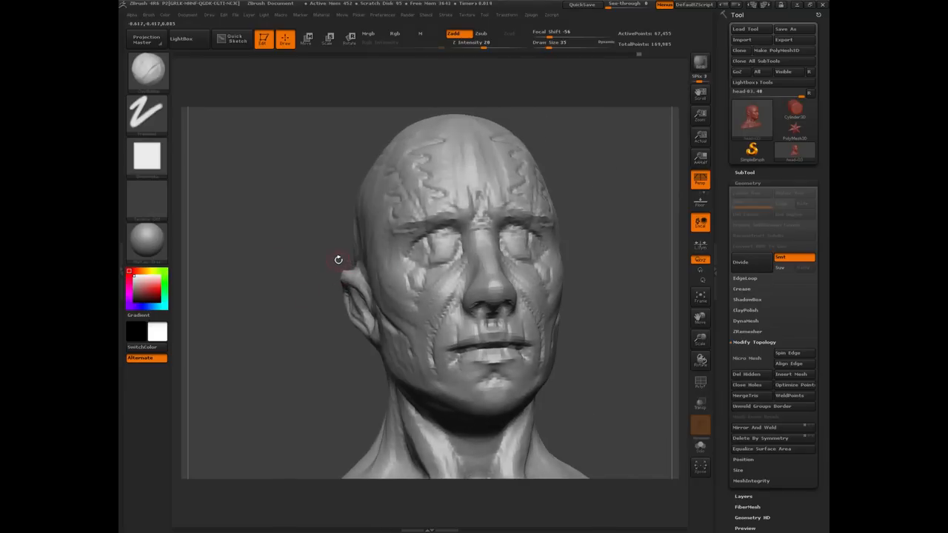
Increase the draw size to 39 and refine the outer eye and cheekbone area from several angles.
left_click_drag(280, 258, 313, 260)
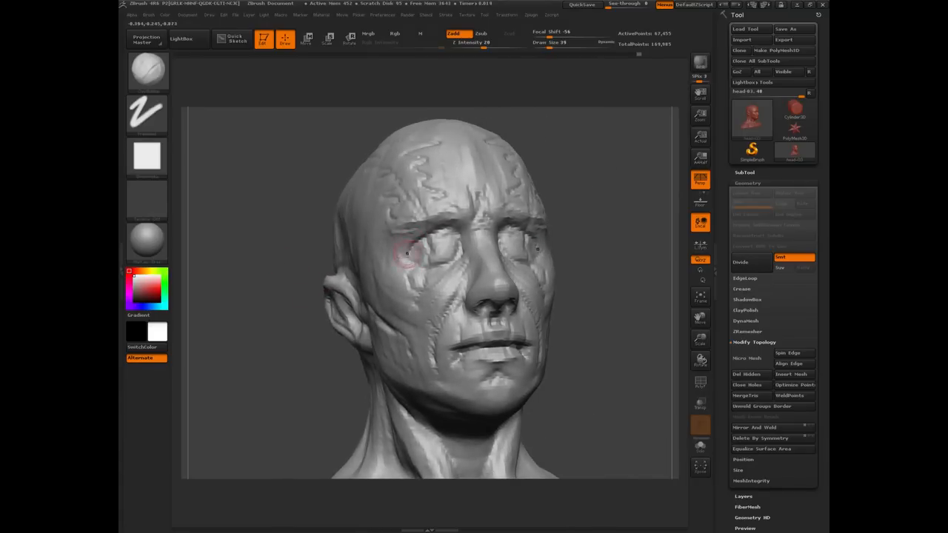
left_click_drag(241, 250, 328, 275, "shift")
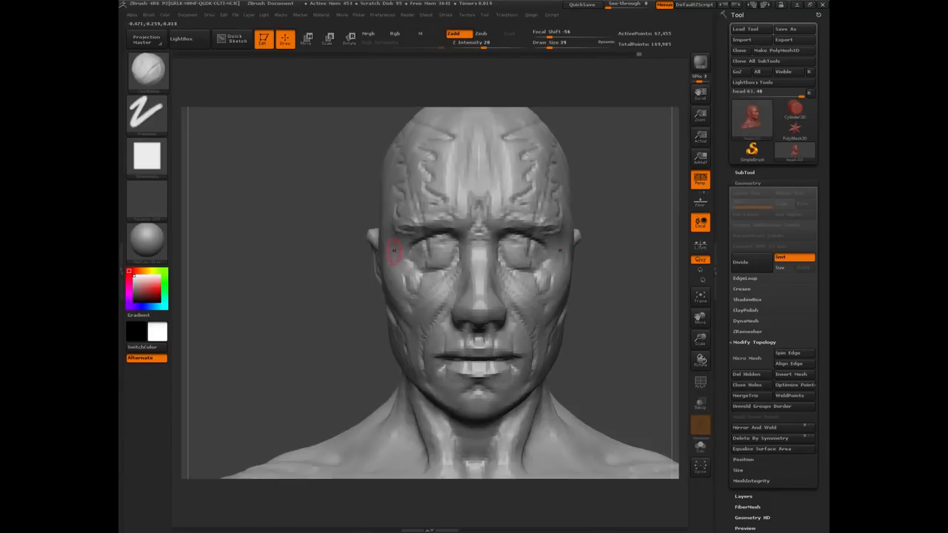
left_click_drag(318, 227, 391, 222)
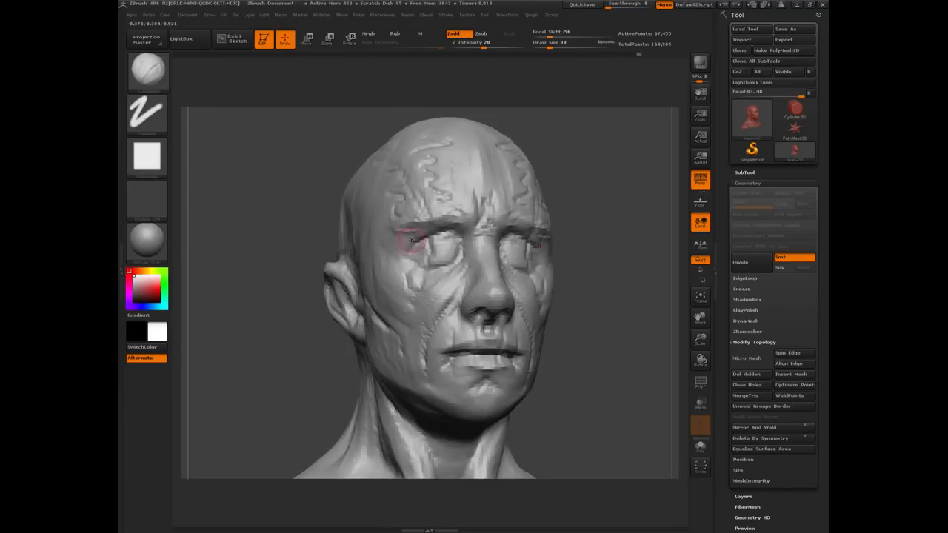
left_click_drag(290, 189, 299, 349, "shift")
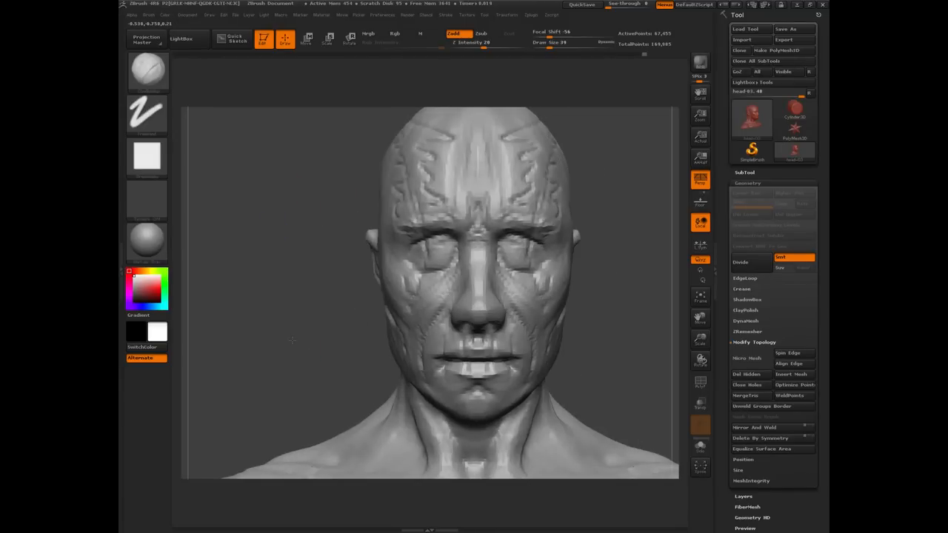
left_click_drag(292, 340, 213, 221)
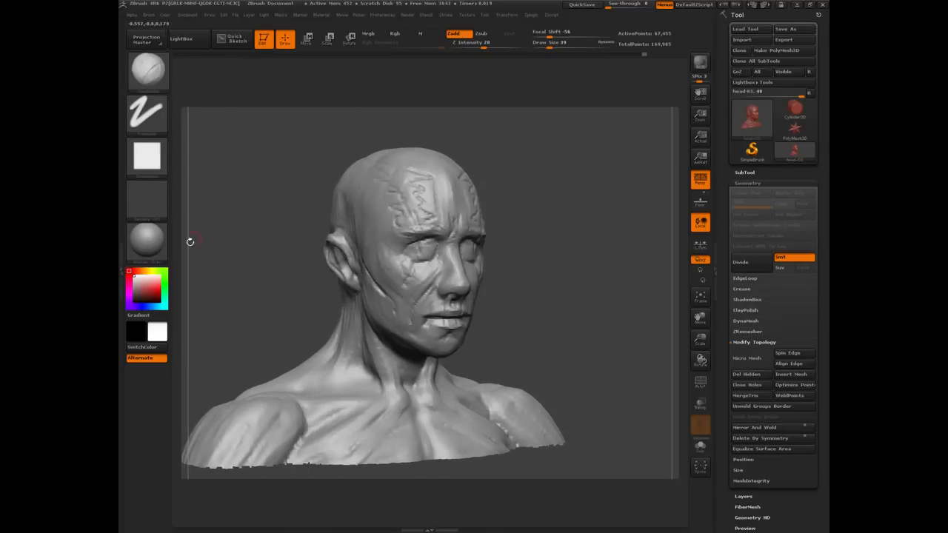
left_click_drag(277, 286, 239, 331)
mouse_move(296, 302)
left_mouse_down()
mouse_move(279, 299)
mouse_move(294, 305)
left_mouse_up()
Collapse the open tool settings section, raise the draw size to 51 and build up the sides of the cheeks.
left_click(744, 496)
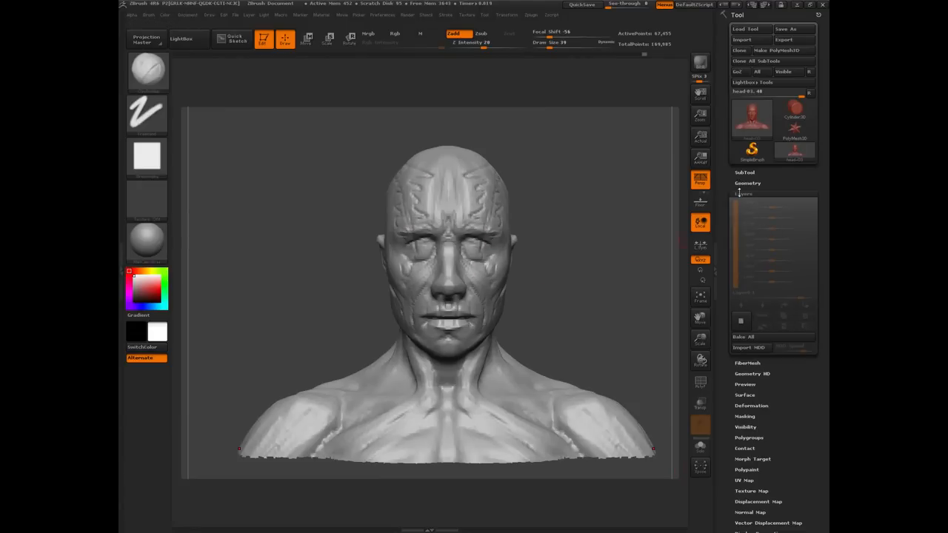
left_click(741, 193)
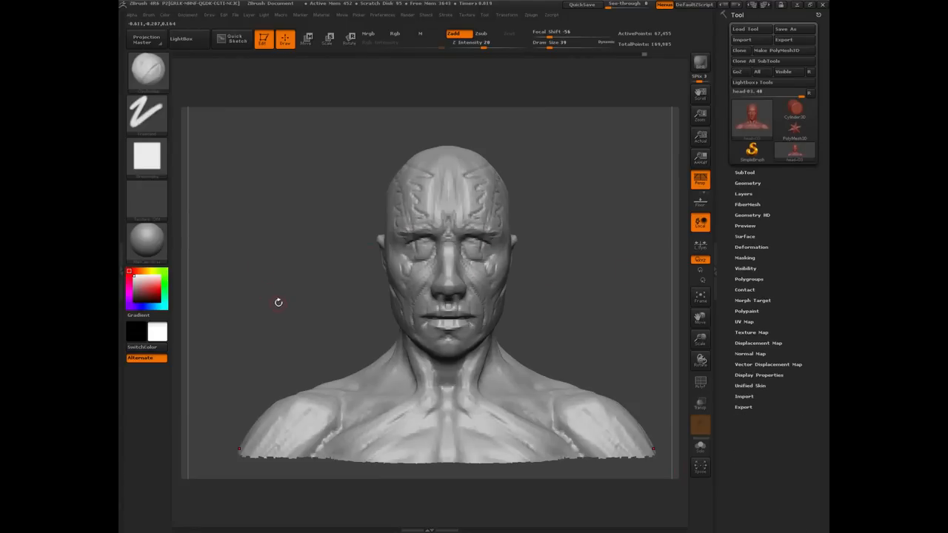
left_click_drag(279, 302, 302, 291, "alt")
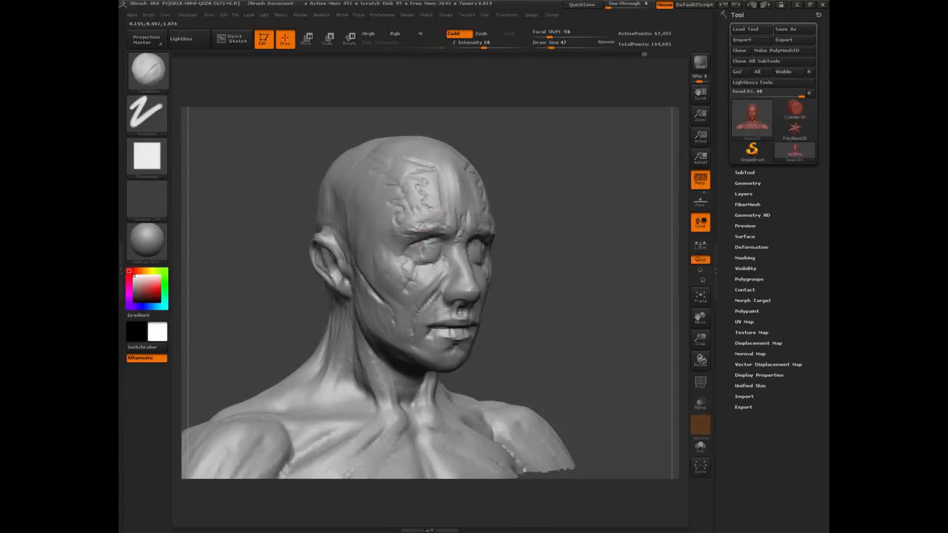
left_click_drag(262, 203, 398, 222, "shift")
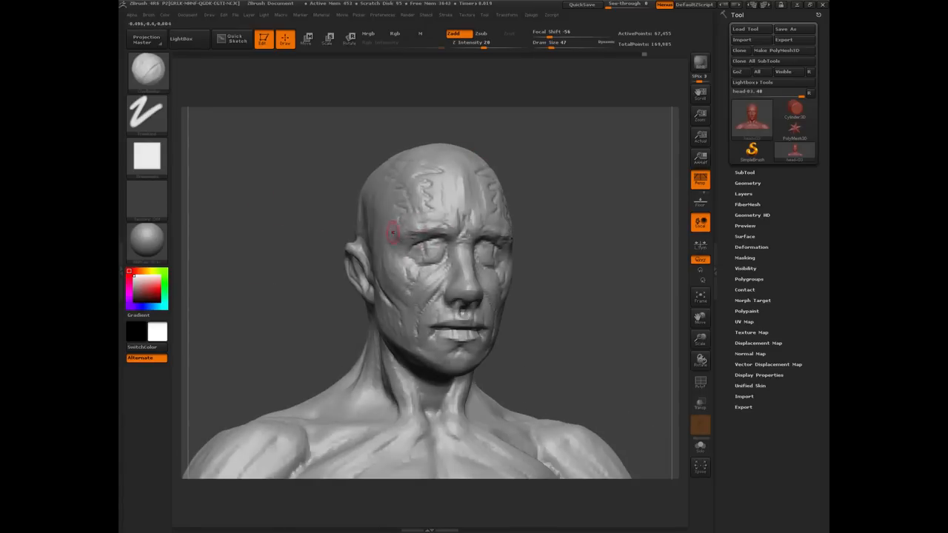
mouse_move(325, 215)
left_mouse_down()
mouse_move(313, 184)
mouse_move(356, 294)
left_mouse_up()
left_click_drag(405, 269, 394, 280)
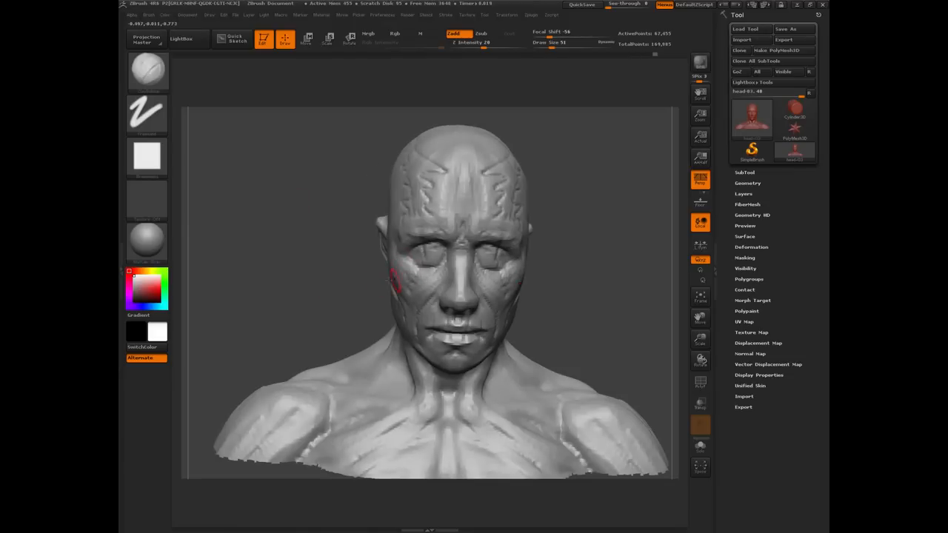
Continue shaping the cheeks below the eyes with ClayBuildup at draw size 51.
mouse_move(329, 286)
left_mouse_down()
mouse_move(412, 285)
mouse_move(406, 267)
left_mouse_up()
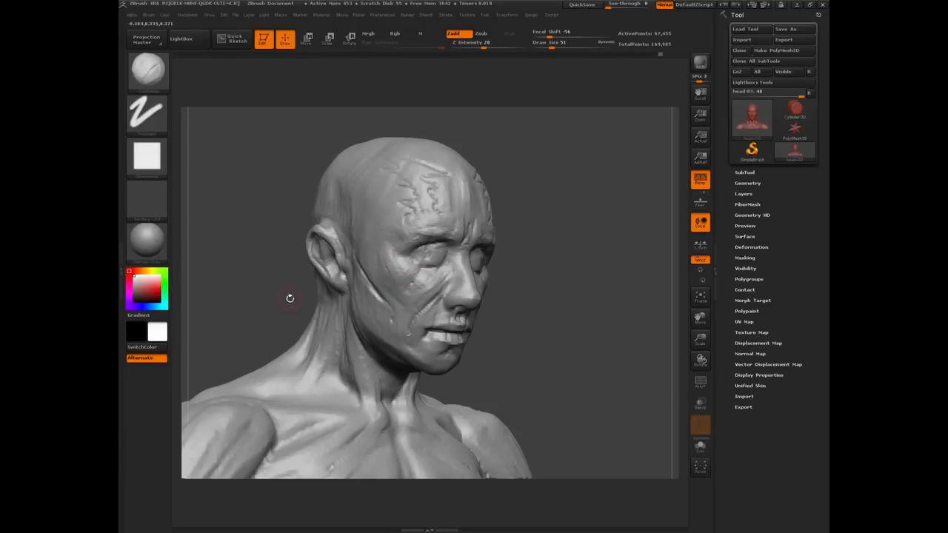
left_click_drag(279, 288, 385, 289)
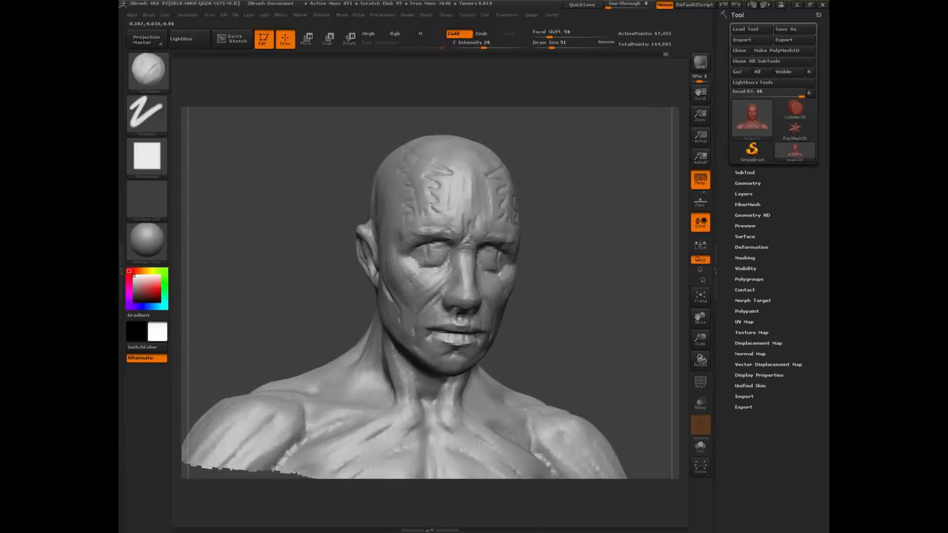
left_click_drag(289, 283, 326, 284)
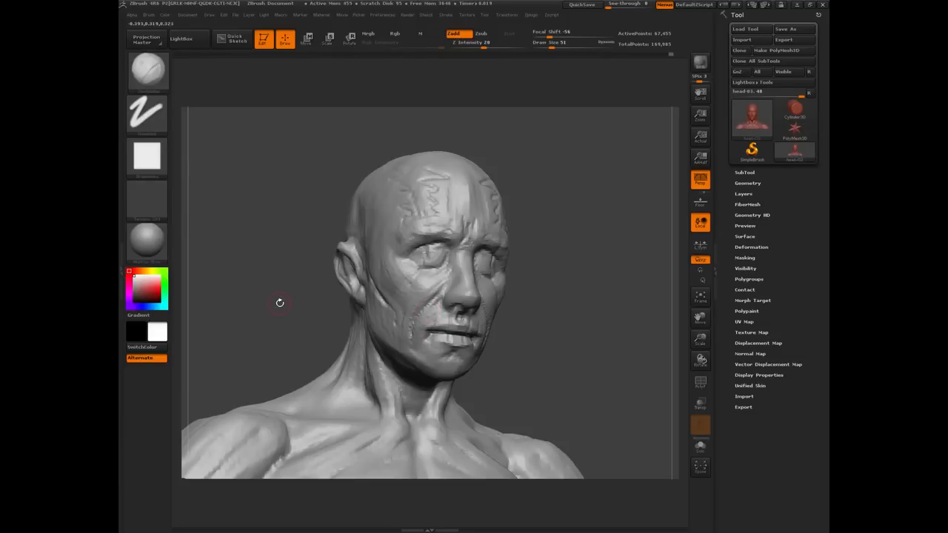
left_click_drag(271, 292, 372, 282)
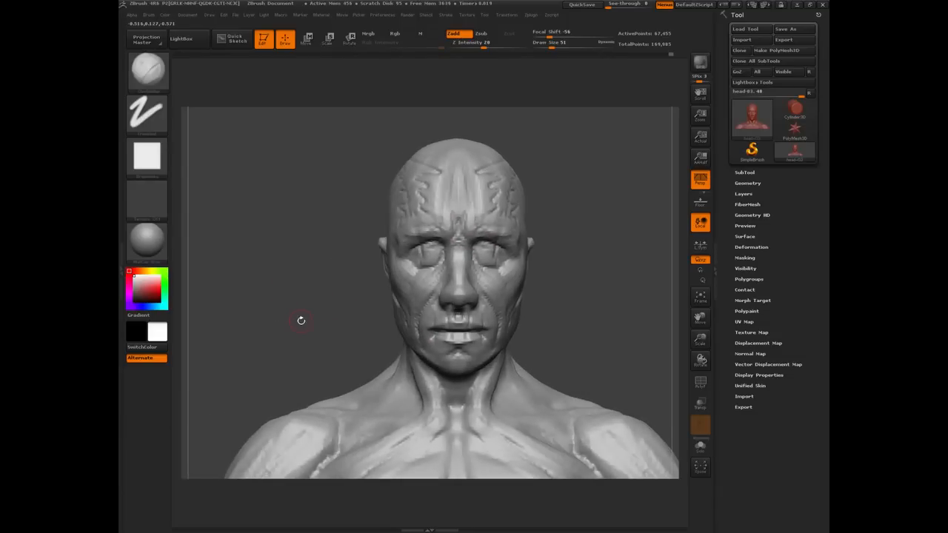
Examine the whole bust's proportions and the forehead from the front, side and three-quarter views.
left_click_drag(299, 319, 432, 251, "alt")
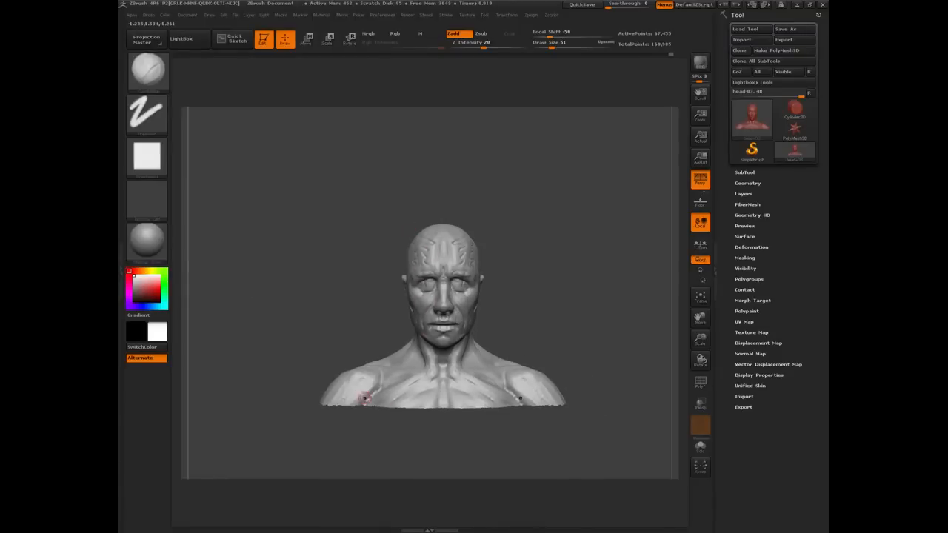
left_click_drag(298, 294, 363, 303, "alt")
left_click_drag(274, 323, 307, 212)
left_click_drag(232, 202, 329, 213)
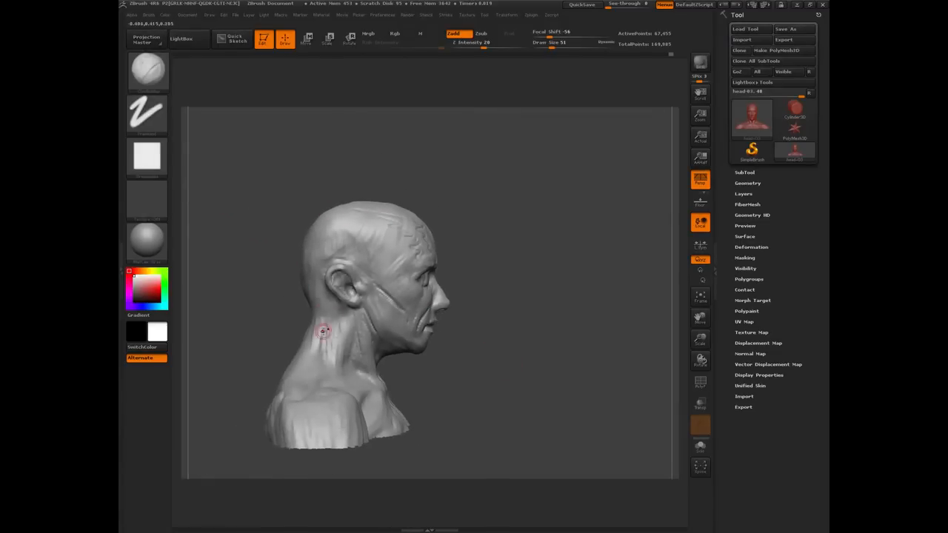
mouse_move(233, 286)
left_mouse_down()
mouse_move(246, 295)
mouse_move(279, 275)
mouse_move(302, 296)
left_mouse_up()
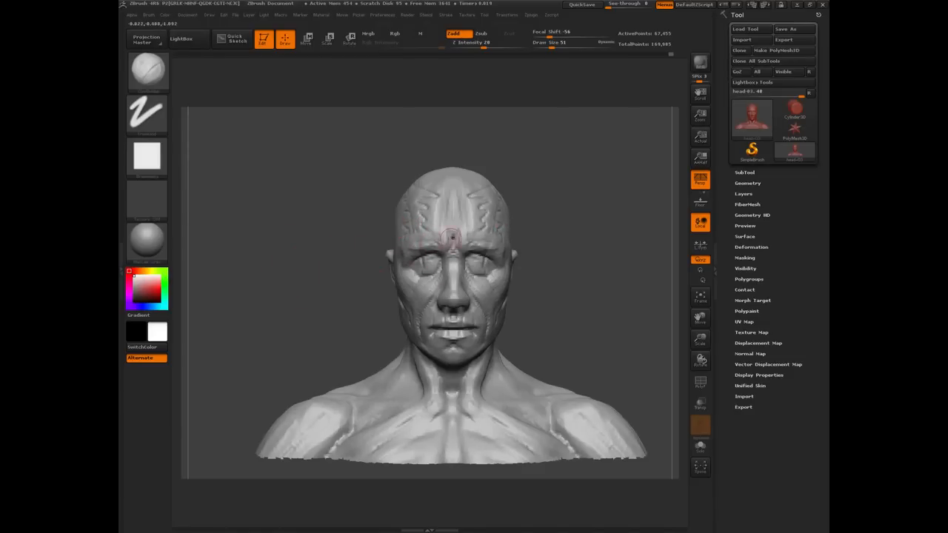
left_click_drag(280, 298, 329, 296)
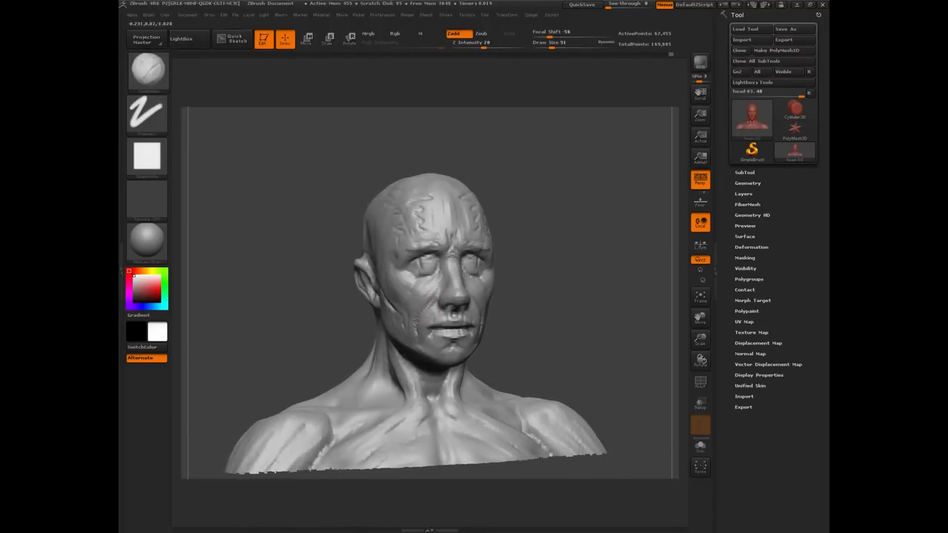
left_click_drag(294, 326, 314, 201)
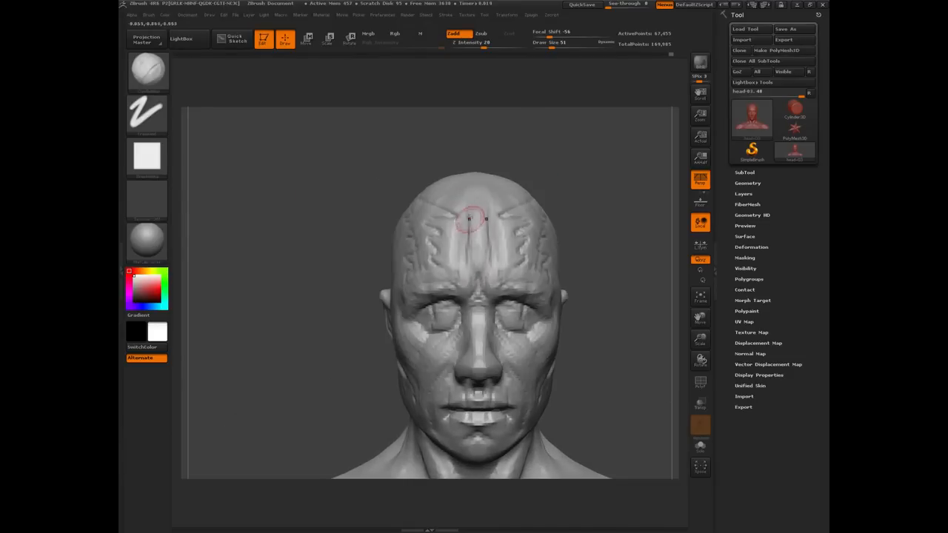
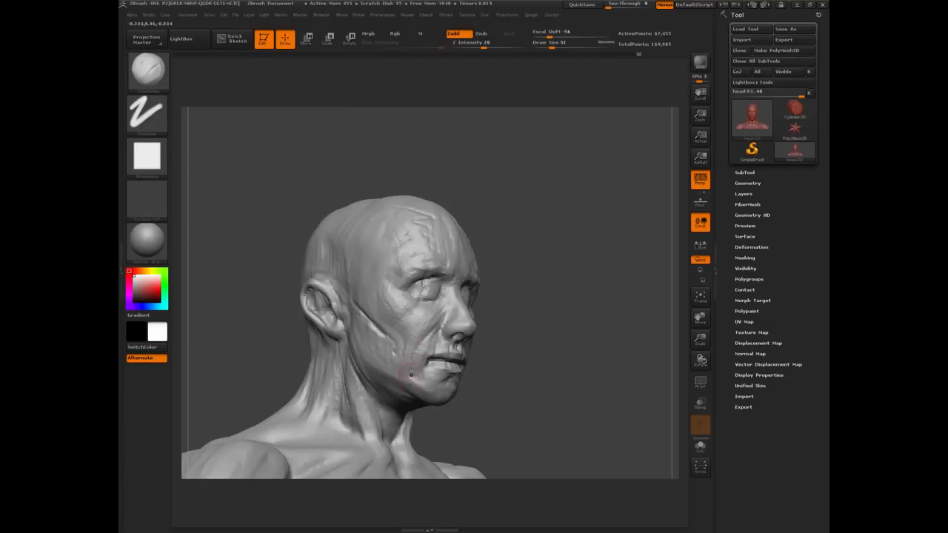
Build up the chin and the area below the mouth with ClayBuildup at draw size 51.
left_click_drag(517, 398, 420, 372)
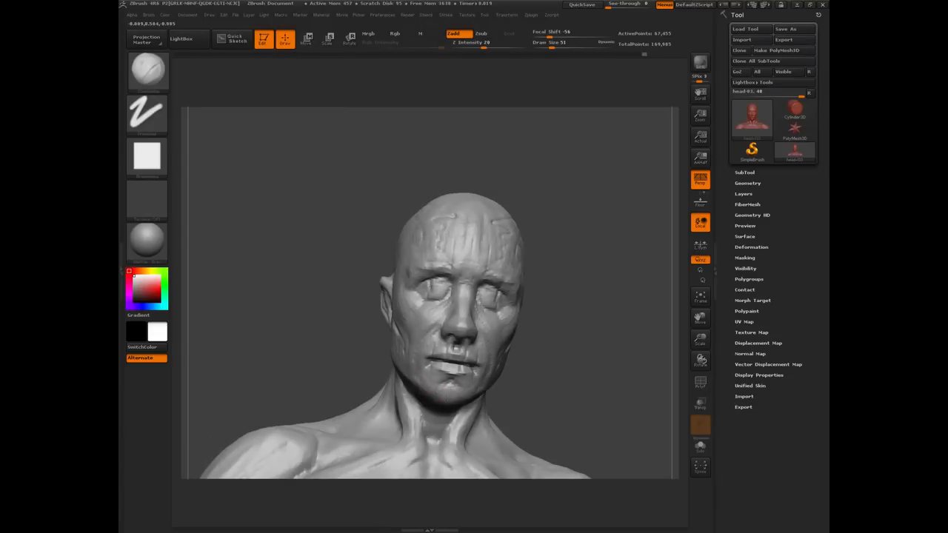
left_click_drag(360, 366, 424, 399)
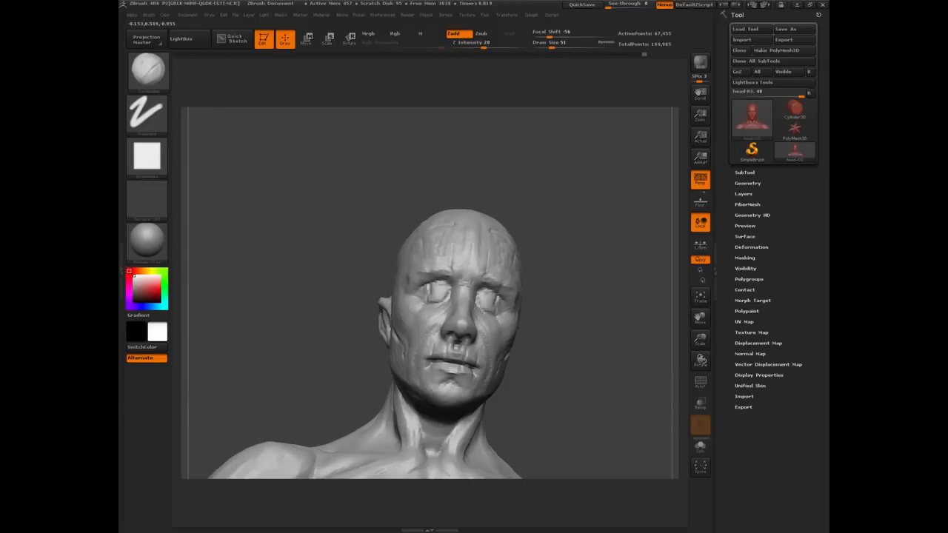
left_click_drag(357, 376, 432, 389)
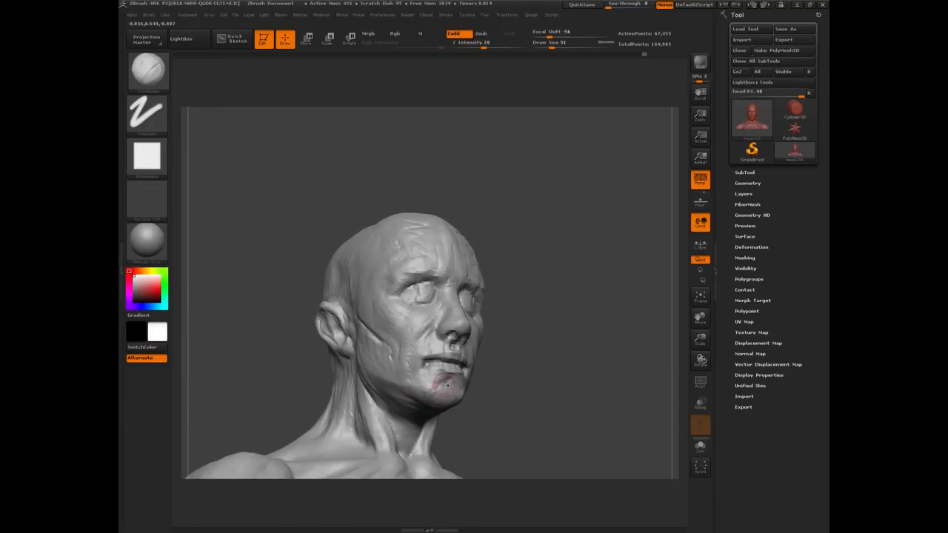
left_click_drag(291, 372, 453, 311)
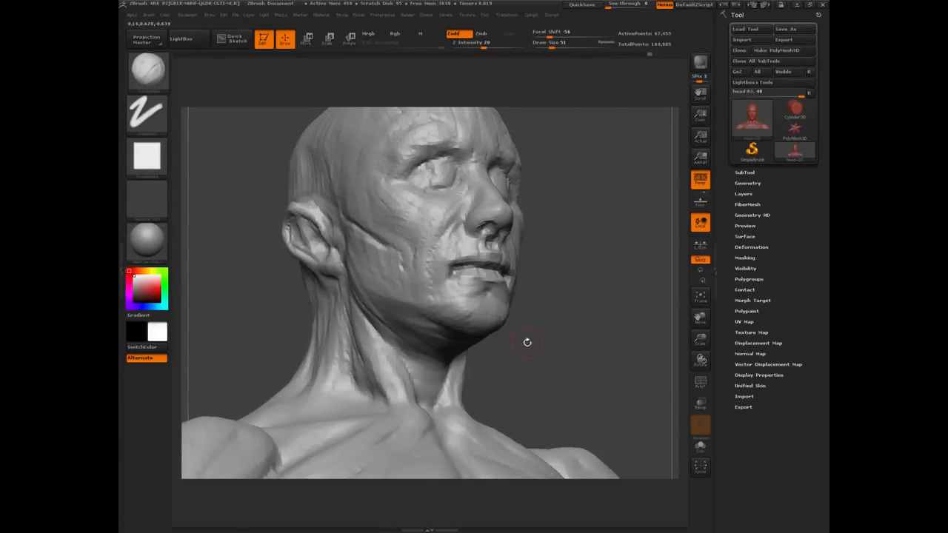
Refine the jawline and the side of the neck below the ear, working from low angles.
left_click_drag(537, 340, 453, 368)
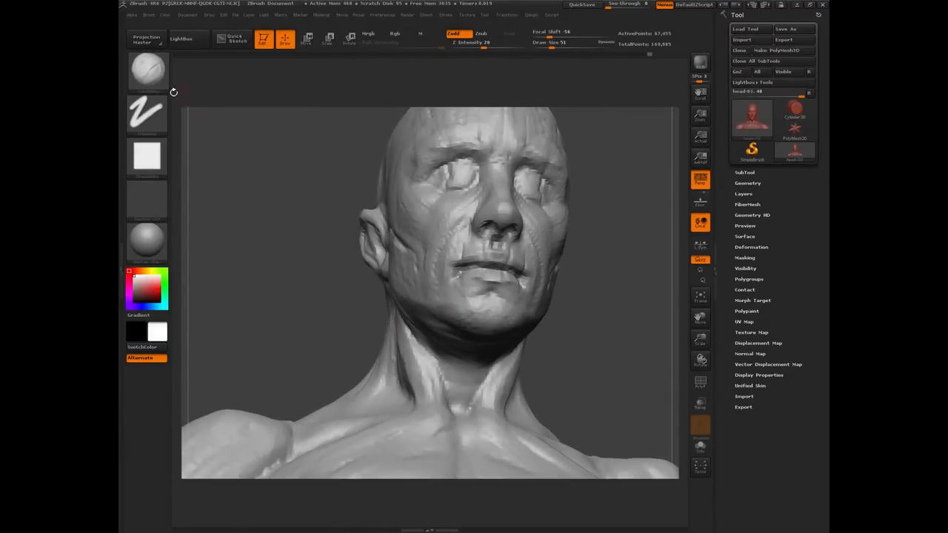
left_click_drag(295, 288, 451, 311)
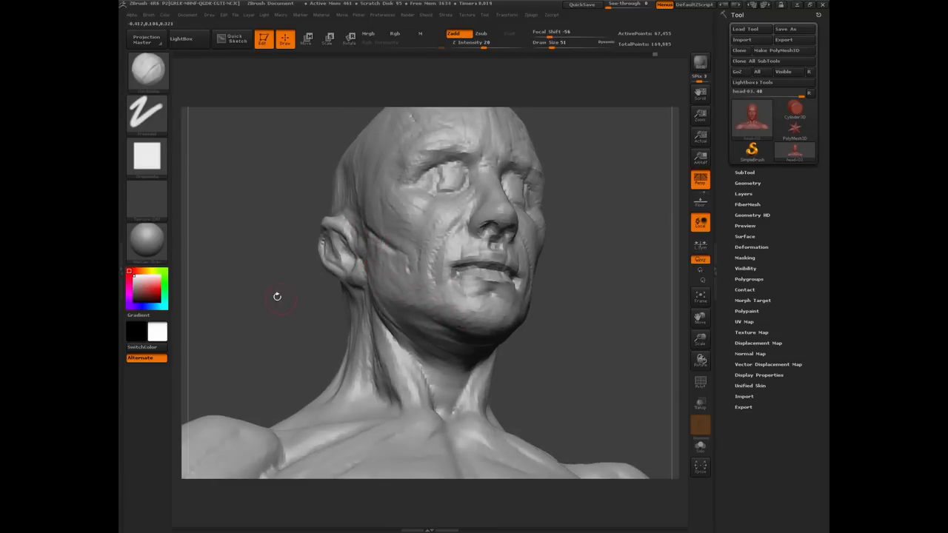
left_click_drag(277, 296, 403, 233)
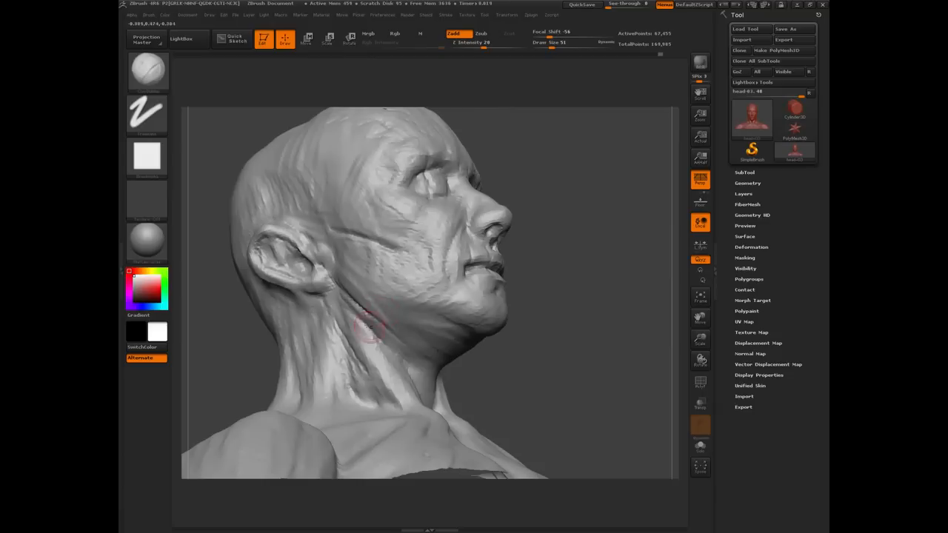
left_click_drag(551, 358, 257, 294)
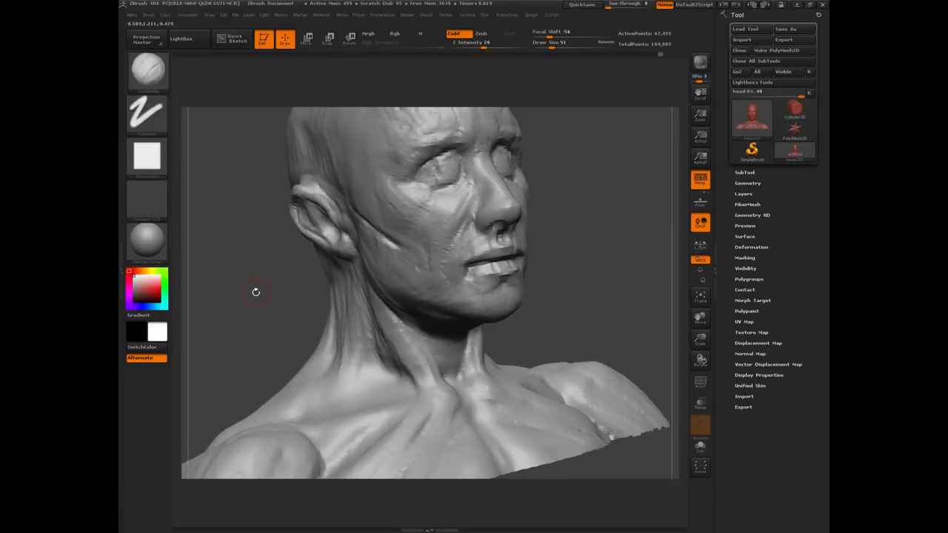
Frame the bust and refine the temples and forehead from the side and front at draw size 51.
key("f")
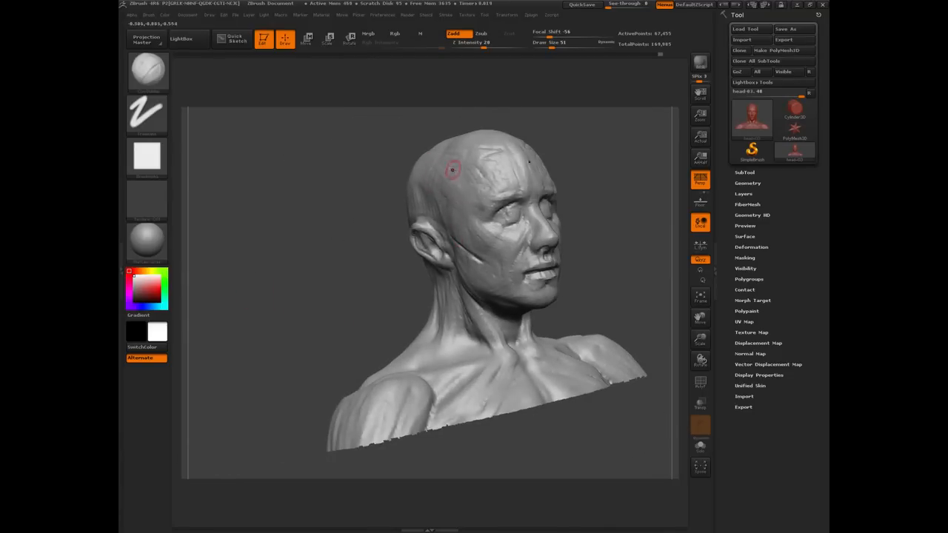
left_click_drag(366, 196, 429, 156)
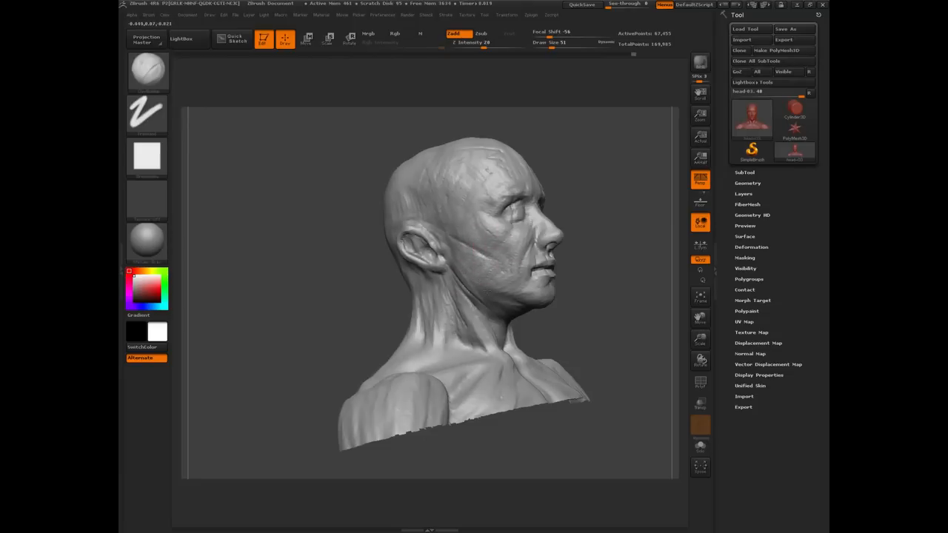
left_click_drag(350, 293, 319, 293, "shift")
left_click_drag(357, 259, 298, 344, "alt")
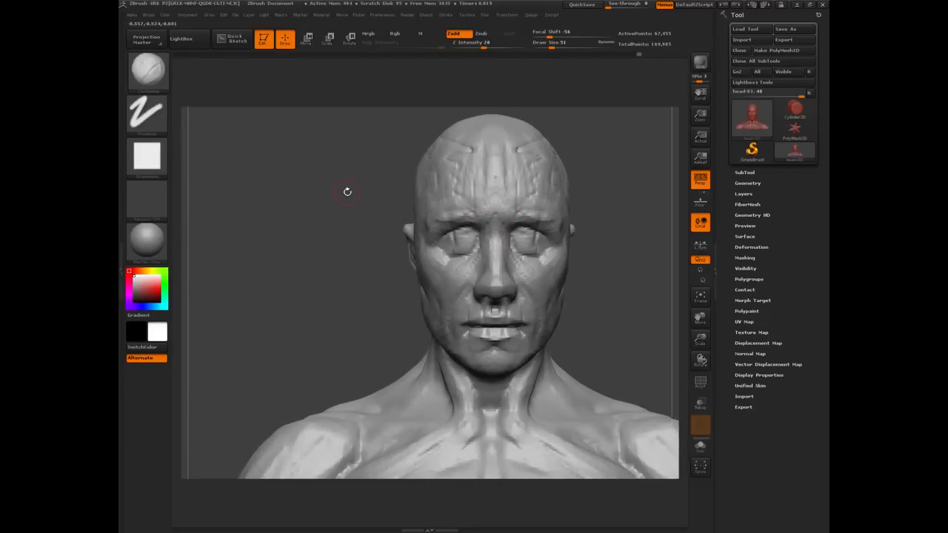
left_click_drag(331, 174, 337, 158)
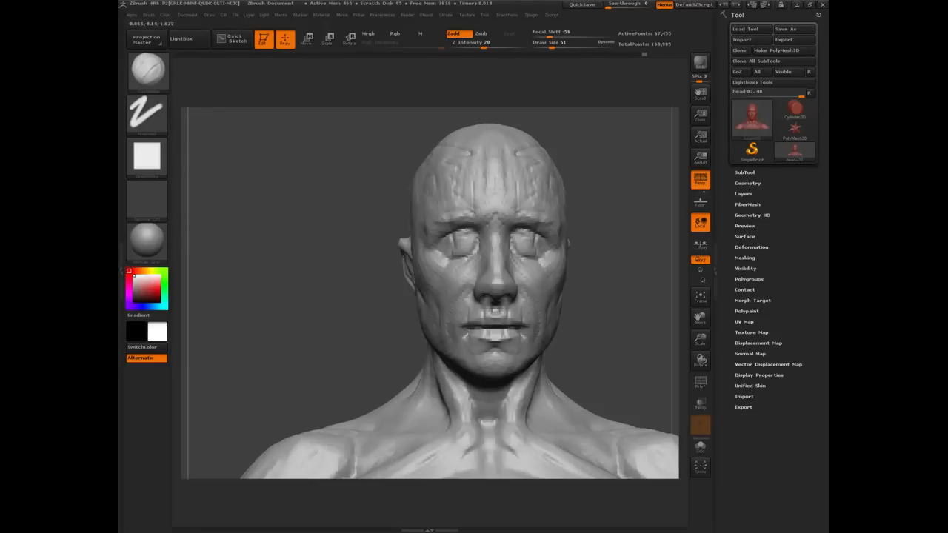
mouse_move(298, 280)
left_mouse_down()
mouse_move(326, 278)
mouse_move(258, 288)
mouse_move(293, 286)
left_mouse_up()
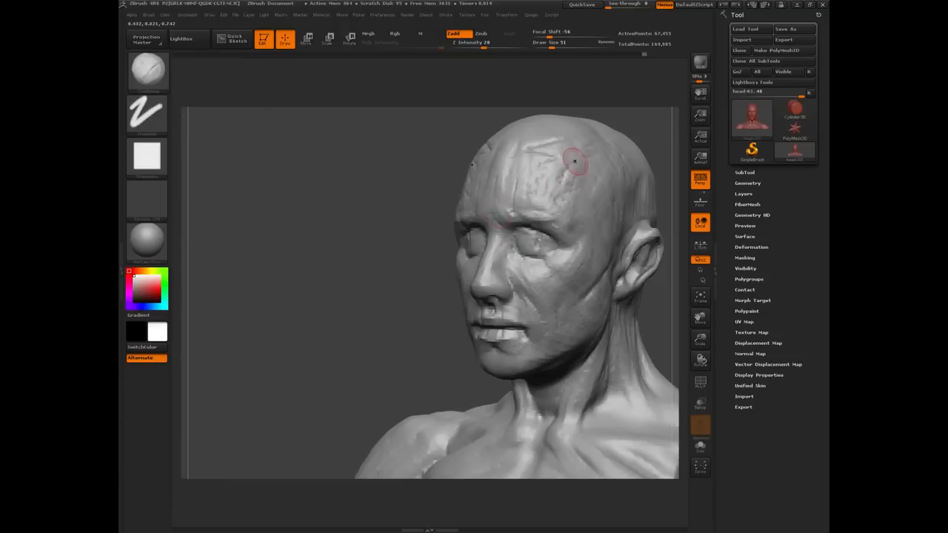
Lay diagonal ClayBuildup strokes down the temple toward the outer end of the brow.
left_click_drag(373, 188, 339, 190)
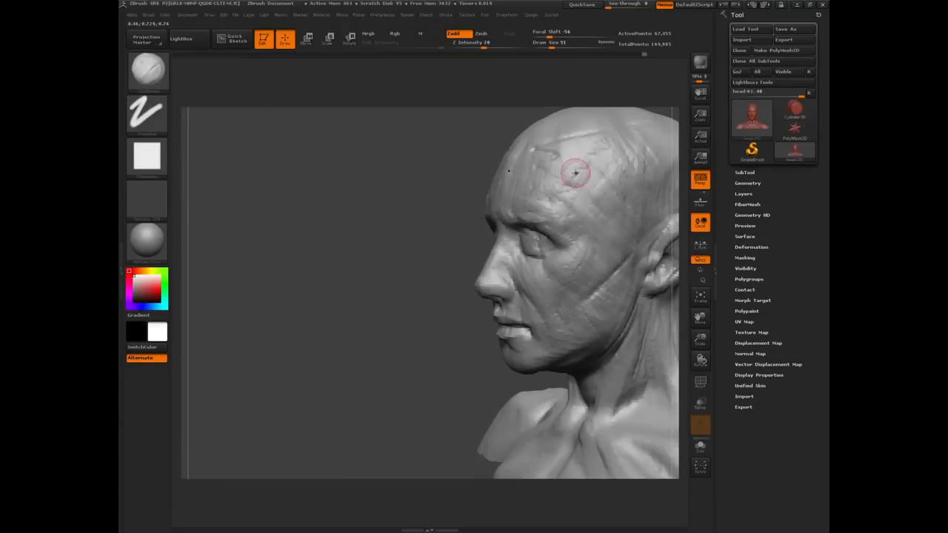
mouse_move(598, 174)
left_mouse_down()
mouse_move(603, 161)
mouse_move(588, 205)
left_mouse_up()
left_click_drag(610, 157, 578, 206)
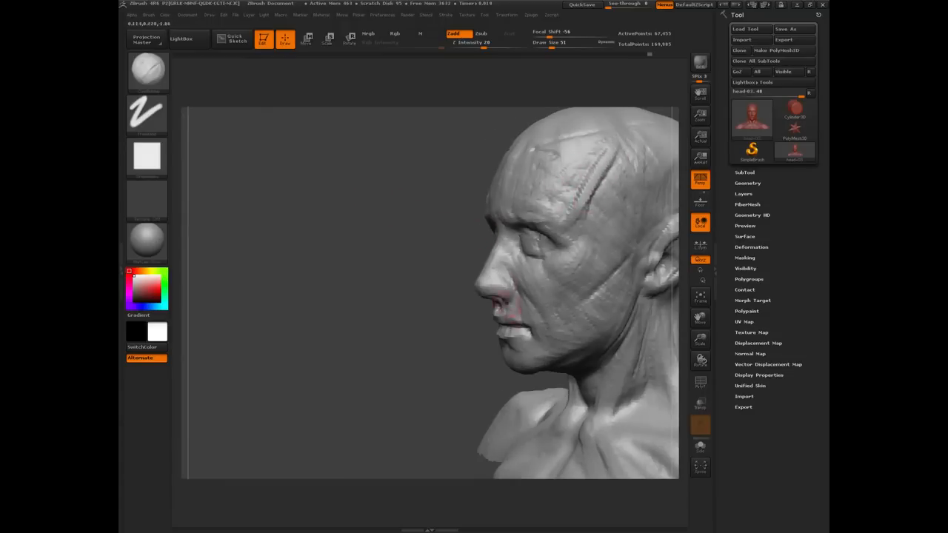
Undo the long temple strokes and lay shorter ClayBuildup strokes down the temple toward the outer brow.
key("ctrl+z")
key("ctrl+z")
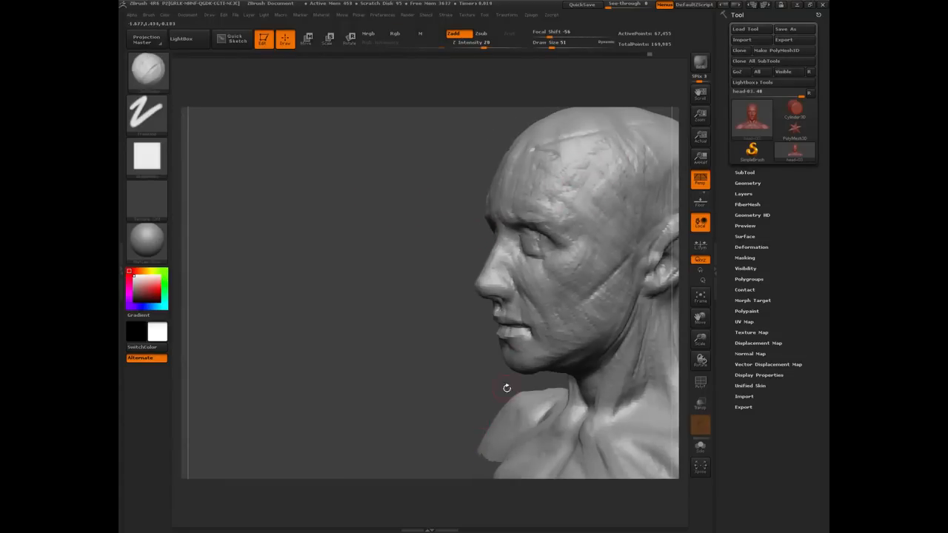
mouse_move(600, 163)
left_mouse_down()
mouse_move(575, 204)
mouse_move(596, 222)
mouse_move(567, 173)
left_mouse_up()
left_click_drag(406, 191, 376, 151)
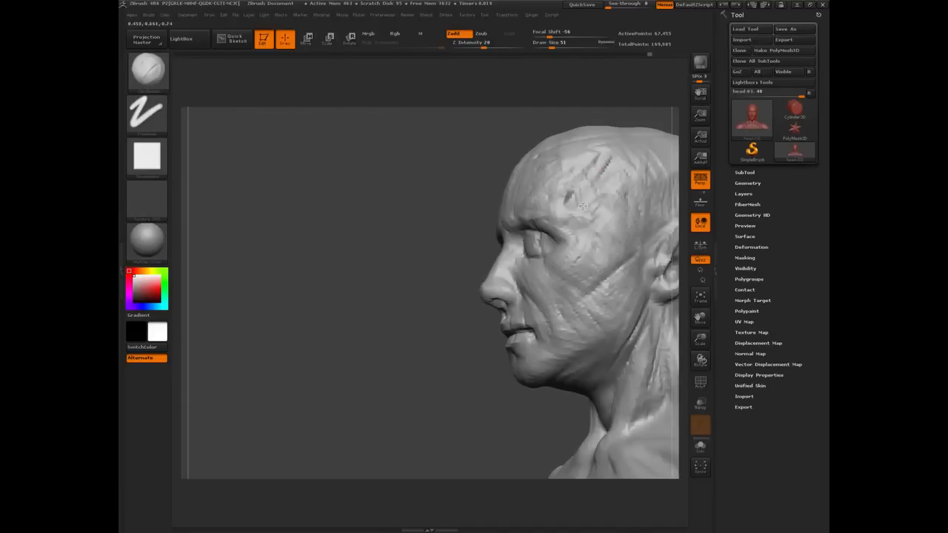
mouse_move(602, 164)
left_mouse_down()
mouse_move(569, 198)
mouse_move(585, 206)
mouse_move(567, 200)
mouse_move(582, 181)
mouse_move(615, 182)
mouse_move(582, 223)
left_mouse_up()
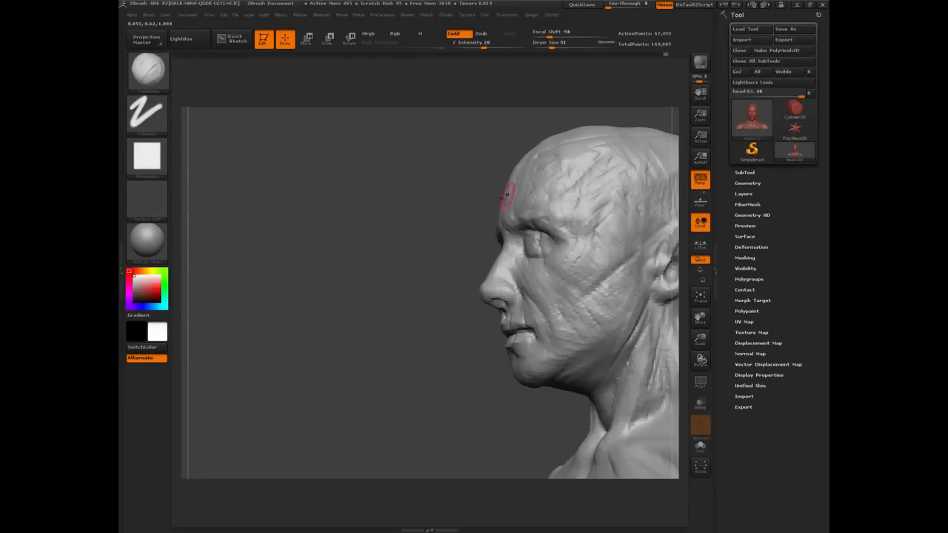
Fill the hollow between the upper temple and the side of the forehead with short ClayBuildup strokes.
mouse_move(472, 181)
left_mouse_down()
mouse_move(523, 194)
mouse_move(535, 211)
mouse_move(512, 214)
left_mouse_up()
mouse_move(592, 157)
left_mouse_down()
mouse_move(585, 175)
mouse_move(585, 140)
mouse_move(534, 156)
mouse_move(555, 144)
mouse_move(572, 162)
left_mouse_up()
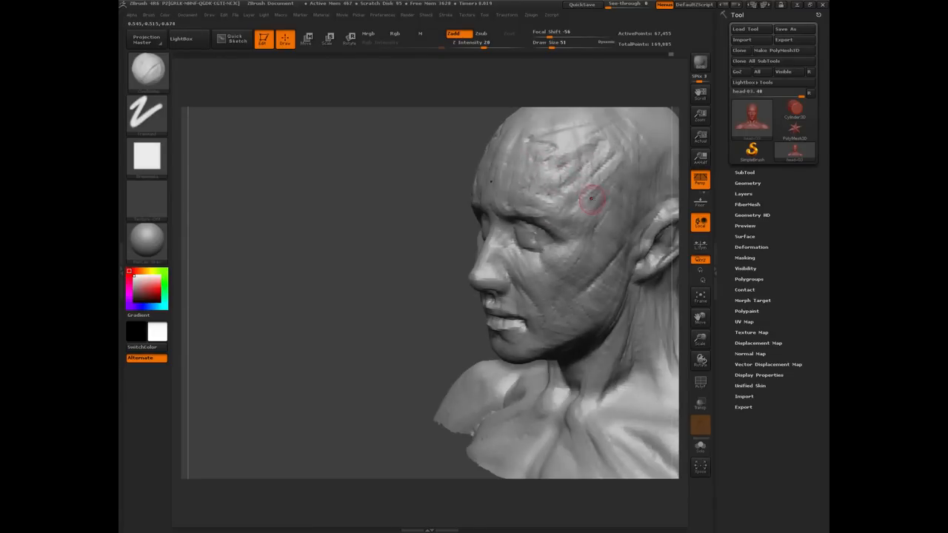
mouse_move(414, 186)
left_mouse_down()
mouse_move(607, 174)
mouse_move(597, 176)
left_mouse_up()
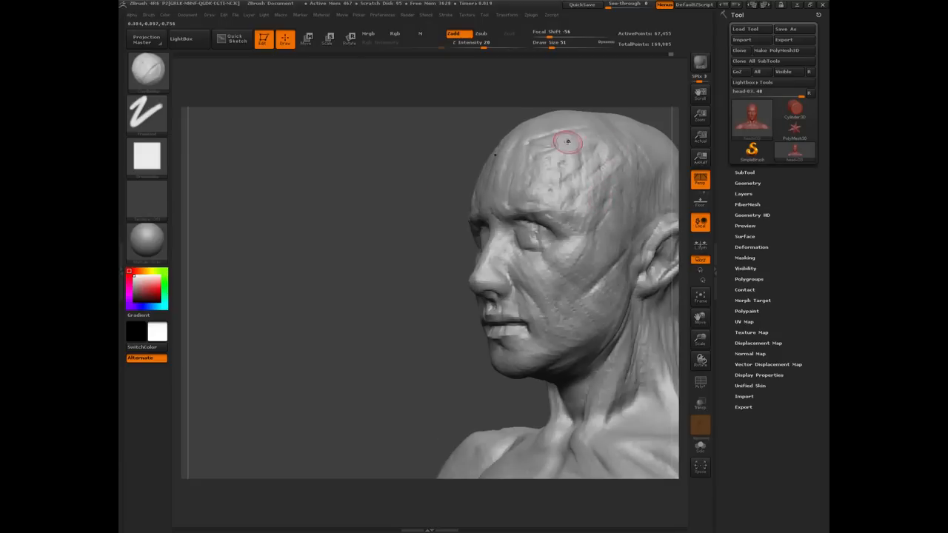
mouse_move(568, 143)
left_mouse_down()
mouse_move(579, 155)
mouse_move(575, 178)
left_mouse_up()
mouse_move(593, 136)
left_mouse_down()
mouse_move(580, 174)
mouse_move(598, 144)
mouse_move(600, 176)
mouse_move(607, 148)
left_mouse_up()
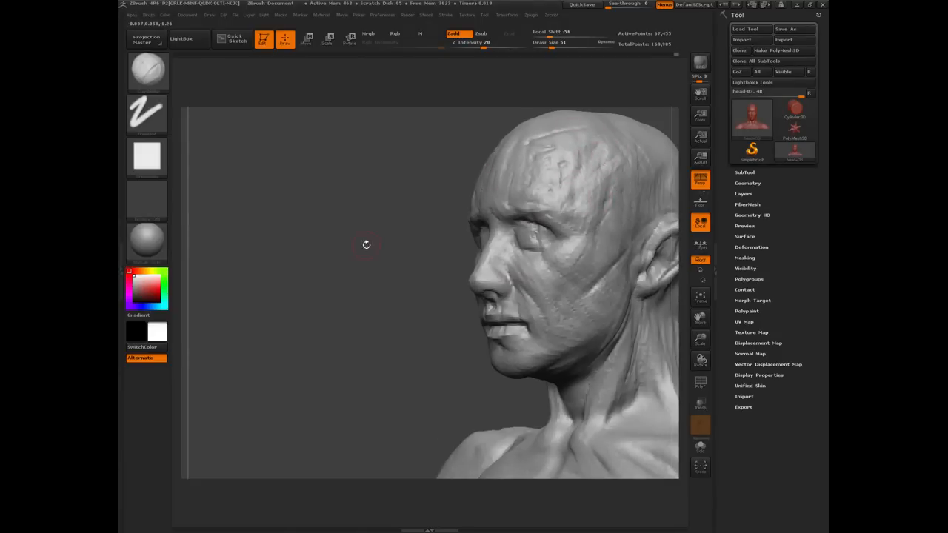
Blend the forehead above the outer brow and up to the hairline from the profile and three-quarter views.
mouse_move(346, 225)
left_mouse_down()
mouse_move(582, 191)
mouse_move(589, 216)
left_mouse_up()
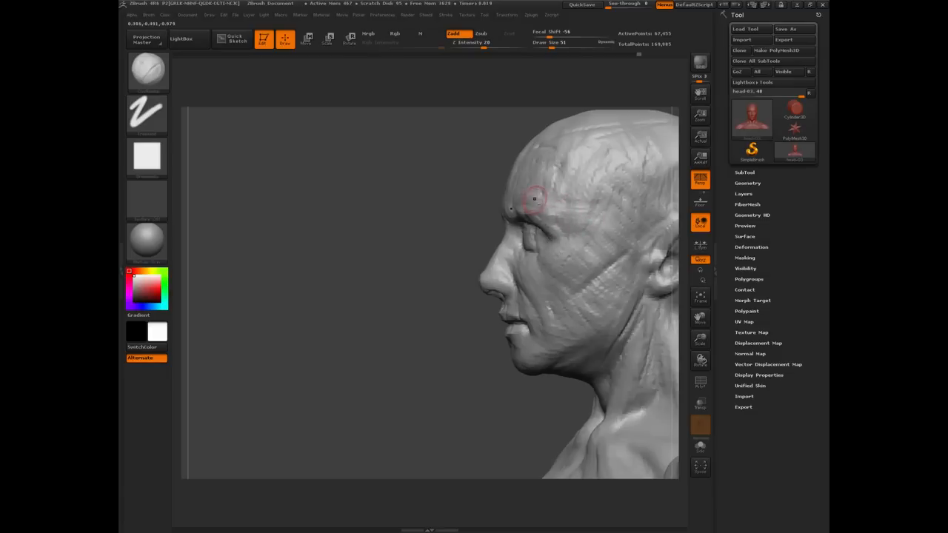
left_click_drag(559, 154, 545, 208)
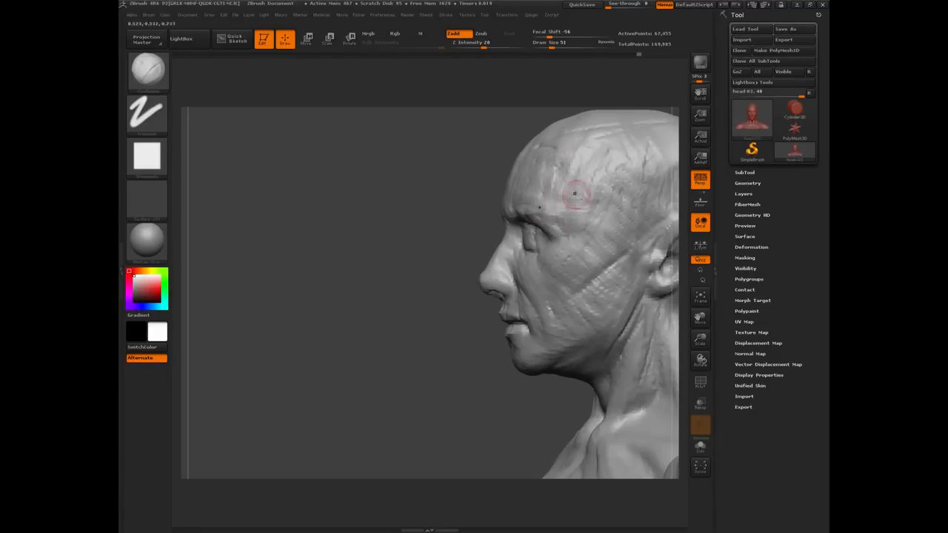
left_click_drag(391, 196, 350, 217)
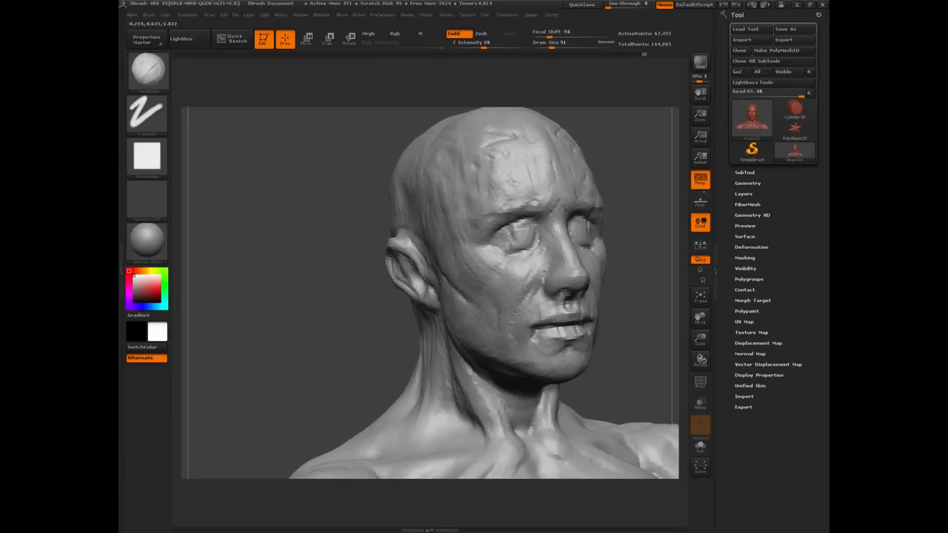
left_click_drag(487, 145, 510, 136)
left_click_drag(510, 171, 518, 174)
left_click_drag(324, 198, 497, 209)
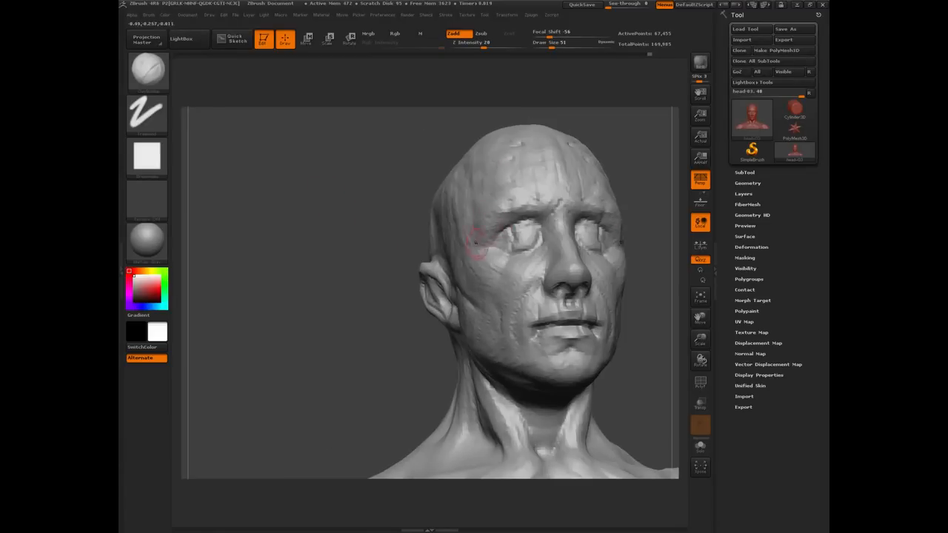
Examine the head and neck forms from the front, three-quarter and side views.
left_click_drag(328, 255, 370, 260)
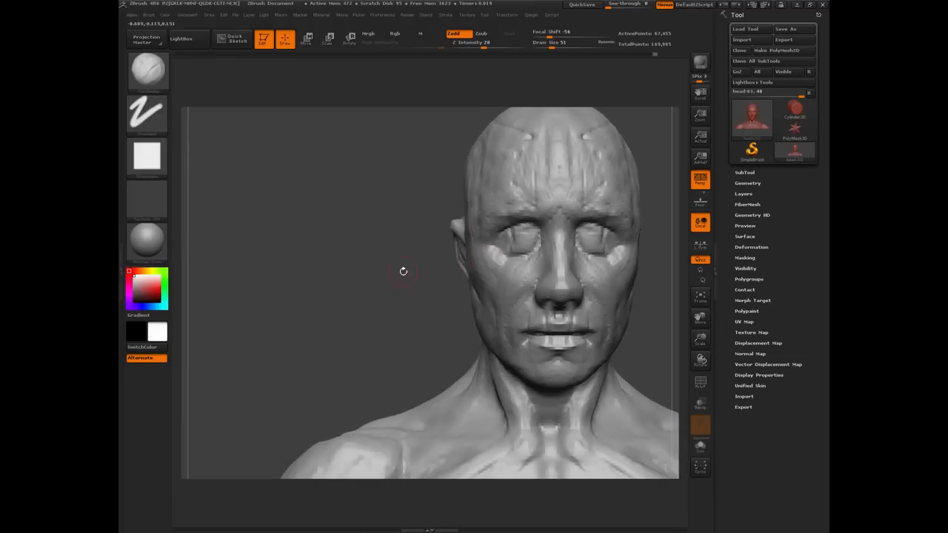
mouse_move(401, 302)
left_mouse_down("alt")
mouse_move(390, 272)
mouse_move(324, 264)
mouse_move(324, 276)
mouse_move(385, 252)
left_mouse_up("alt")
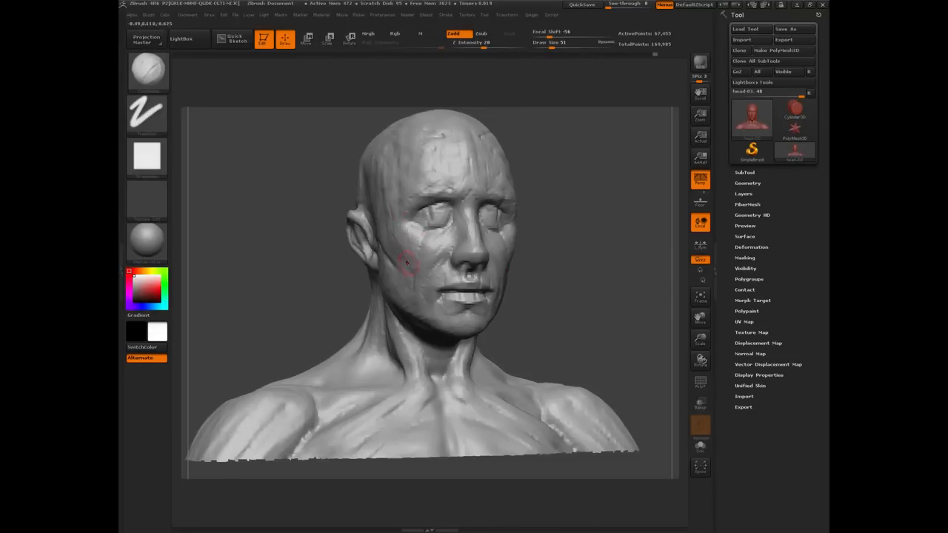
left_click_drag(308, 271, 392, 222)
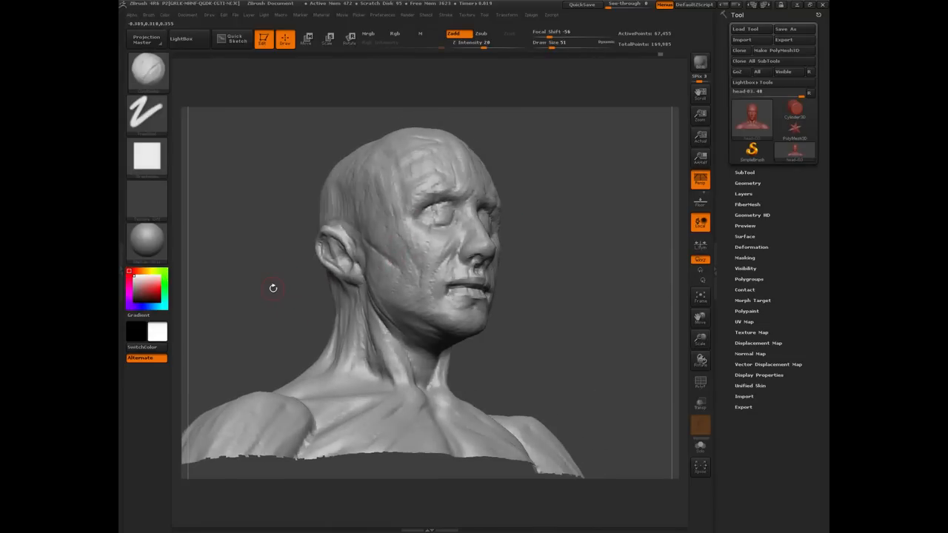
left_click_drag(273, 288, 338, 260)
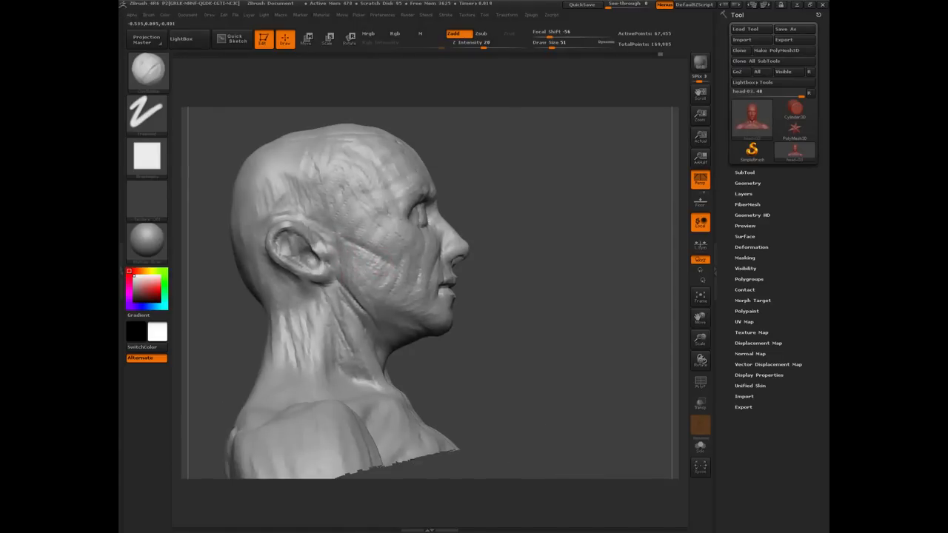
left_click_drag(449, 355, 422, 392)
left_click_drag(247, 232, 292, 212)
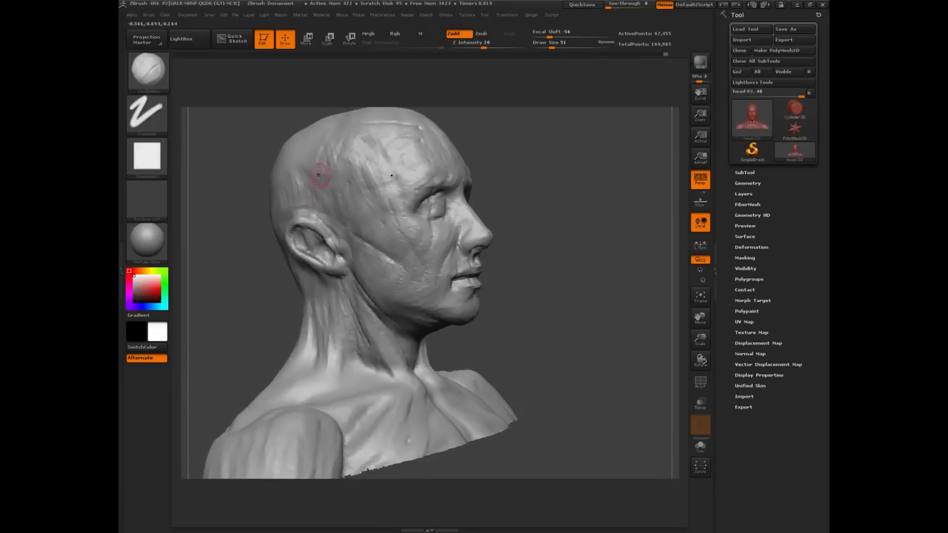
Build up the side of the skull above the ear with diagonal ClayBuildup strokes and check the head's shape.
left_click_drag(257, 285, 261, 311)
left_click_drag(268, 232, 337, 300)
left_click_drag(248, 268, 451, 268)
left_click_drag(294, 279, 402, 186)
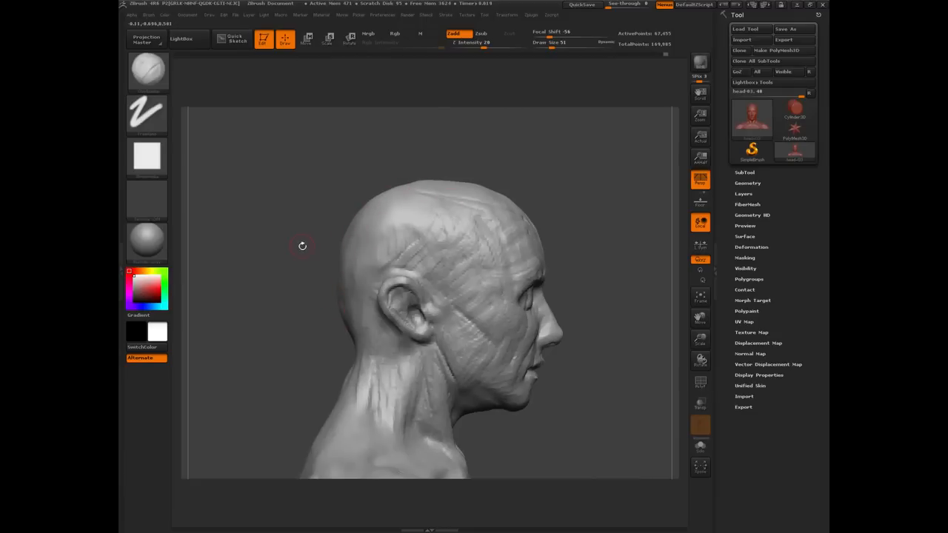
left_click_drag(303, 245, 523, 217)
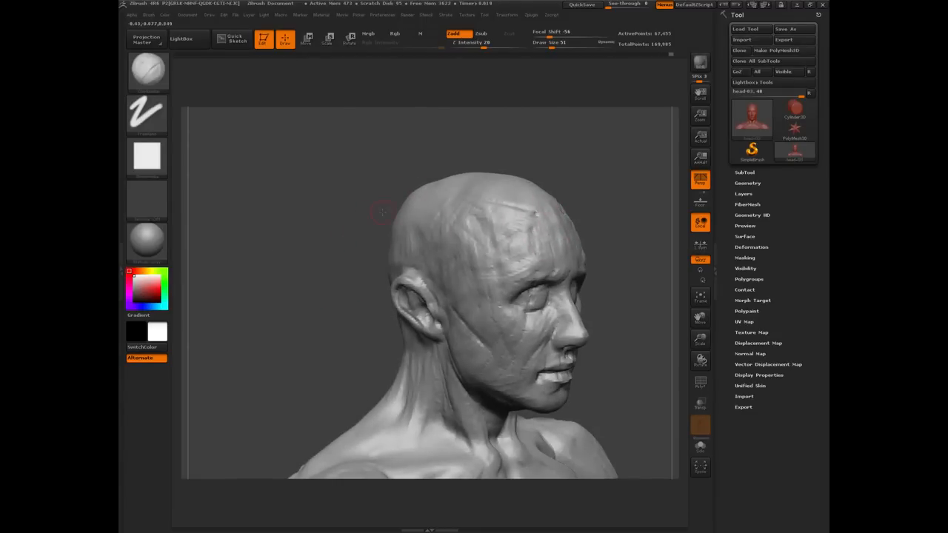
mouse_move(344, 209)
left_mouse_down()
mouse_move(355, 282)
mouse_move(245, 269)
mouse_move(457, 147)
left_mouse_up()
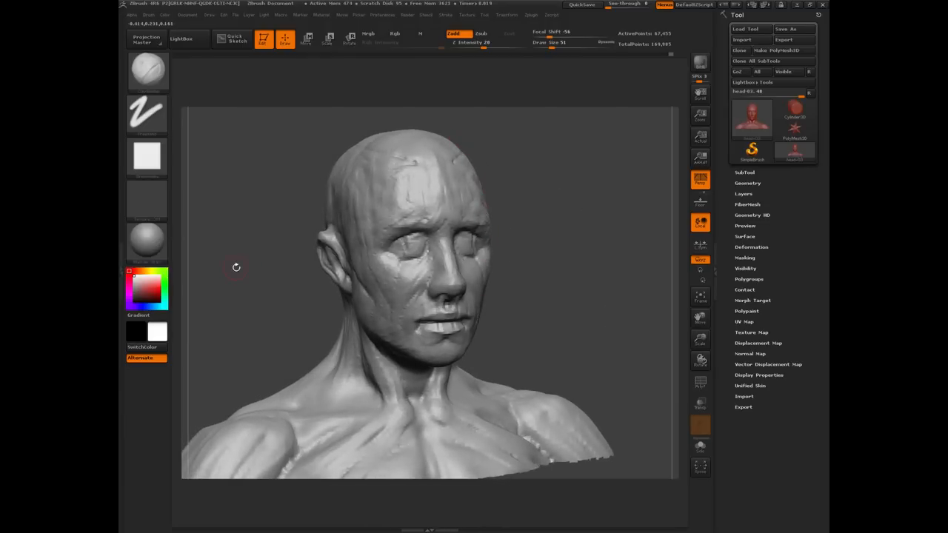
left_click_drag(239, 263, 269, 265)
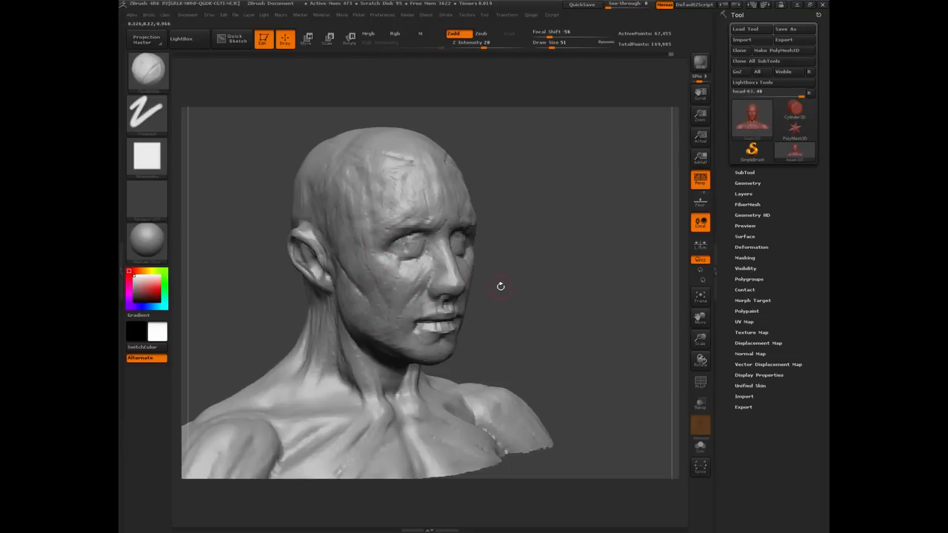
Switch to the Move brush, enlarge it, and shift the bust's mouth area slightly downward from the front.
key("bracketright")
key("bracketright")
key("bracketright")
key("b")
key("m")
key("v")
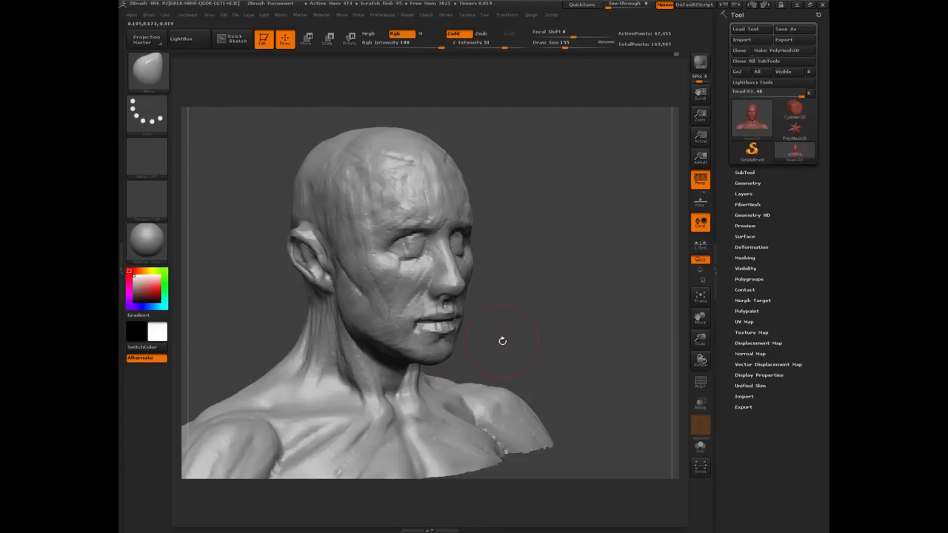
left_click_drag(502, 338, 448, 303)
mouse_move(322, 294)
left_mouse_down()
mouse_move(321, 249)
mouse_move(372, 298)
left_mouse_up()
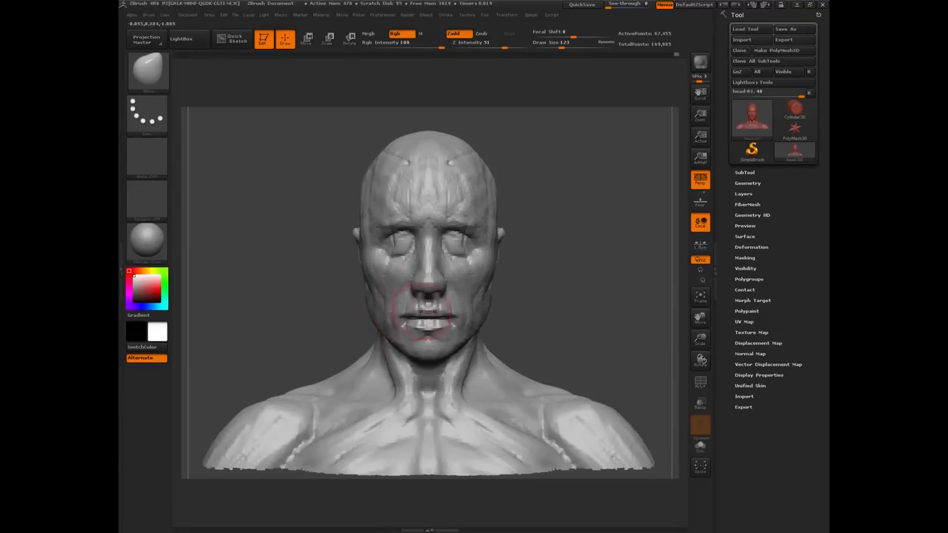
left_click_drag(421, 312, 421, 324)
Adjust the back of the jaw and the side of the face below the ear with the Move brush.
mouse_move(335, 310)
left_mouse_down()
mouse_move(309, 235)
mouse_move(356, 236)
left_mouse_up()
key("shift")
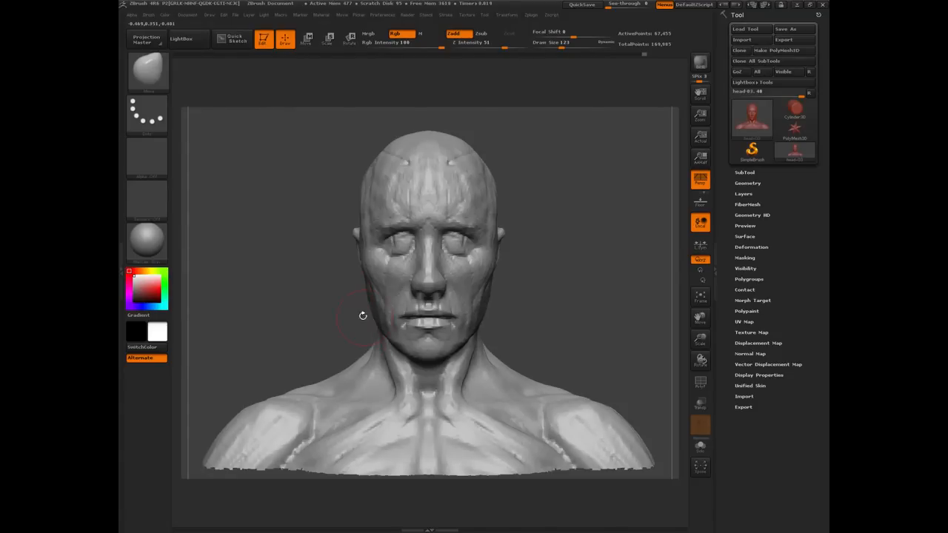
left_click_drag(293, 313, 352, 304)
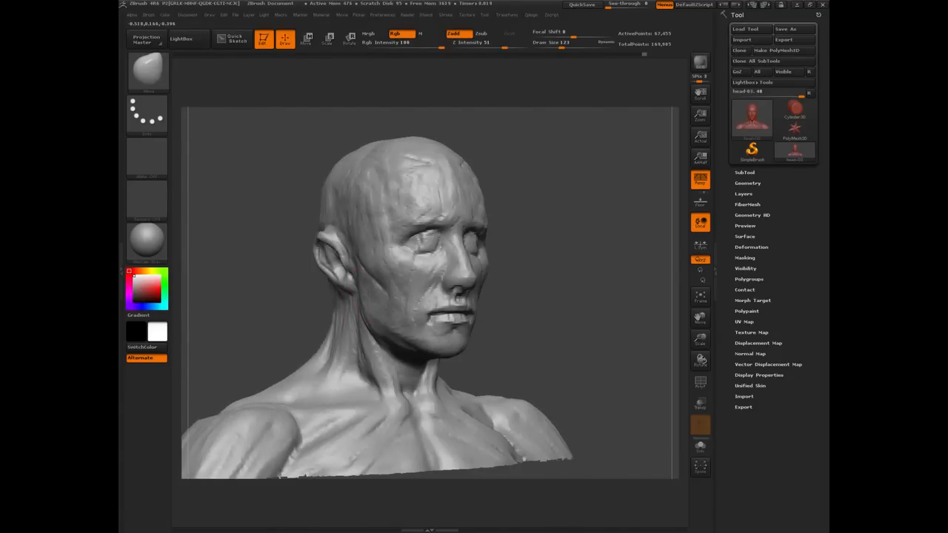
mouse_move(295, 322)
left_mouse_down("shift")
mouse_move(277, 324)
mouse_move(366, 285)
left_mouse_up("shift")
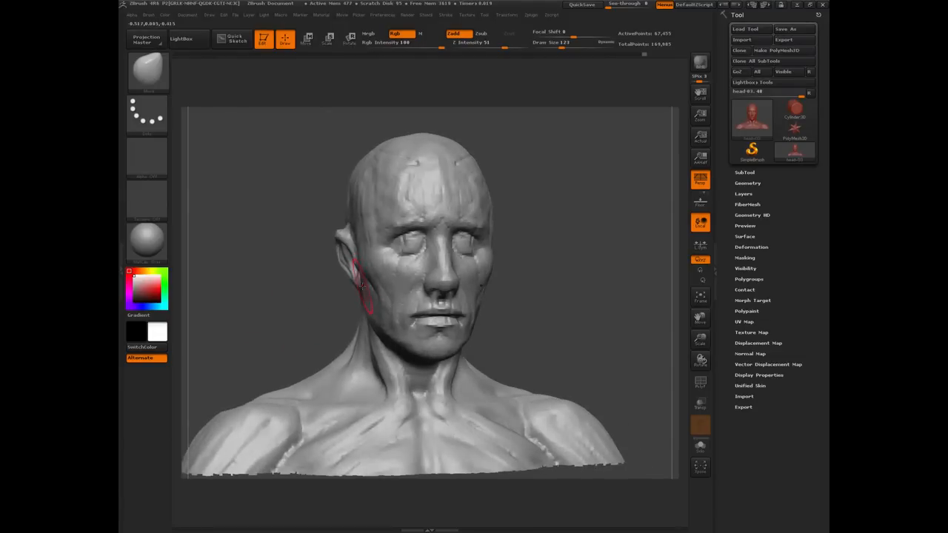
left_click_drag(299, 311, 337, 305)
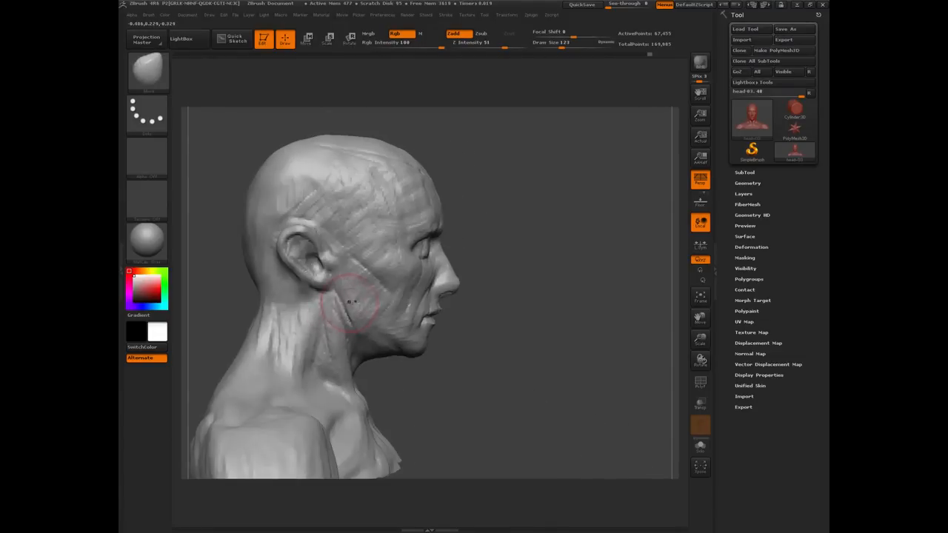
left_click_drag(424, 386, 288, 311, "shift")
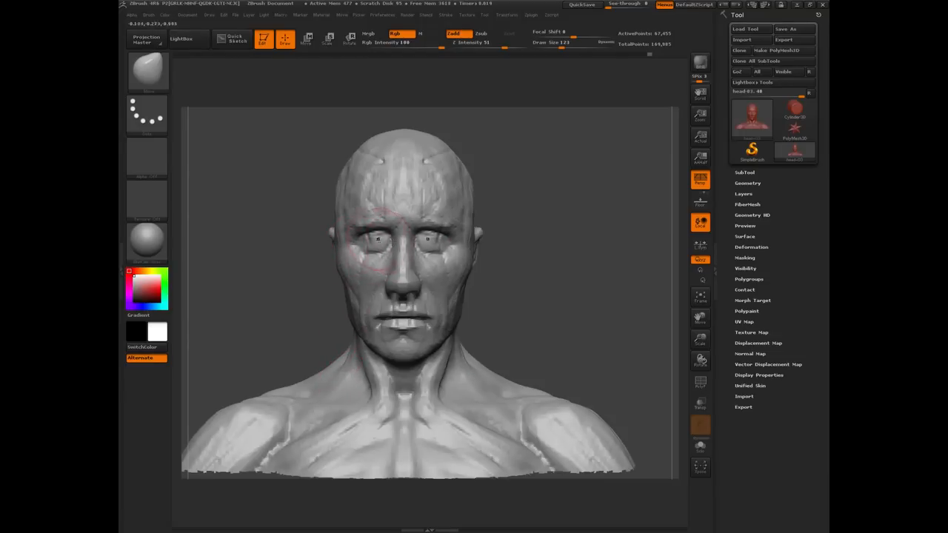
Reshape the eye sockets and the tip of the nose with the Move brush.
left_click_drag(362, 226, 375, 252)
mouse_move(290, 299)
left_mouse_down()
mouse_move(281, 296)
mouse_move(303, 295)
mouse_move(285, 293)
mouse_move(328, 271)
left_mouse_up()
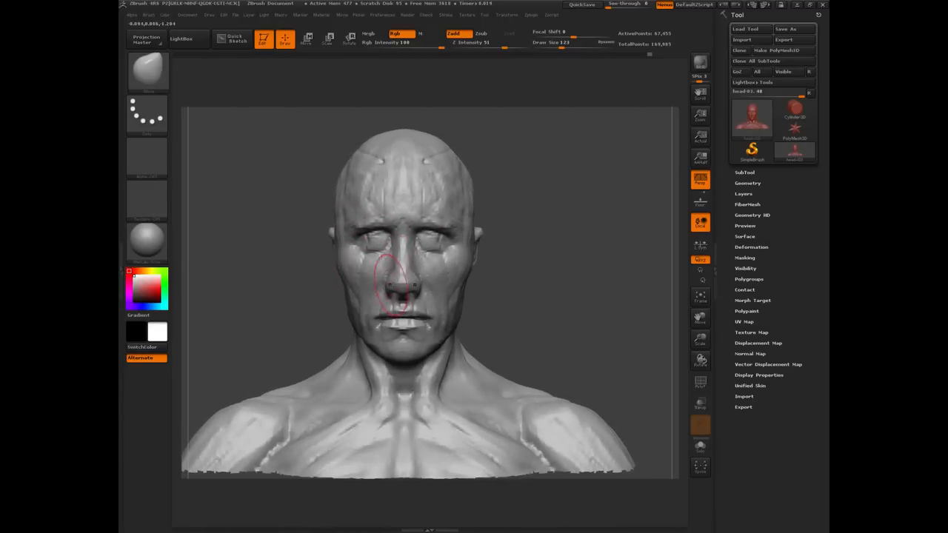
left_click_drag(402, 280, 402, 278)
left_click_drag(323, 294, 366, 291)
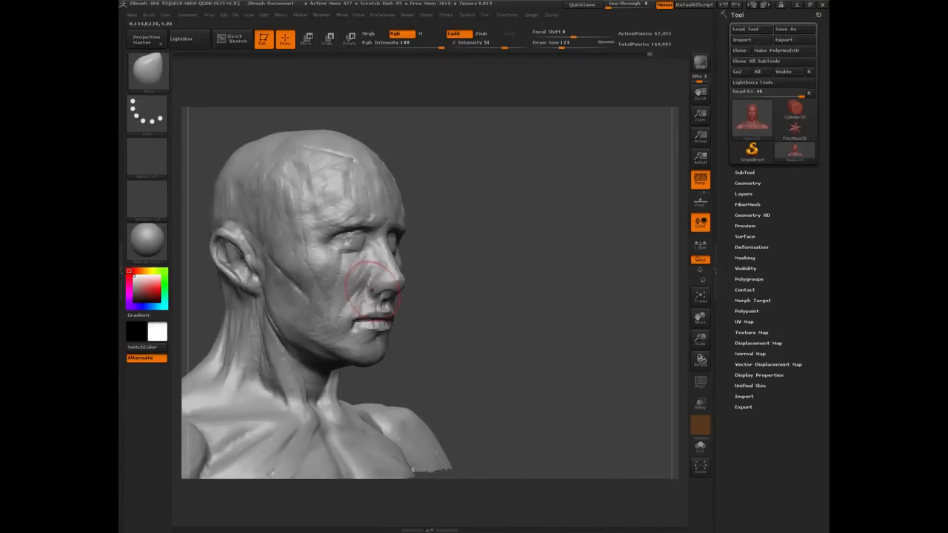
Refine the nostril wings and brow area using a smaller Move brush.
key("[")
key("[")
left_click_drag(377, 294, 379, 290)
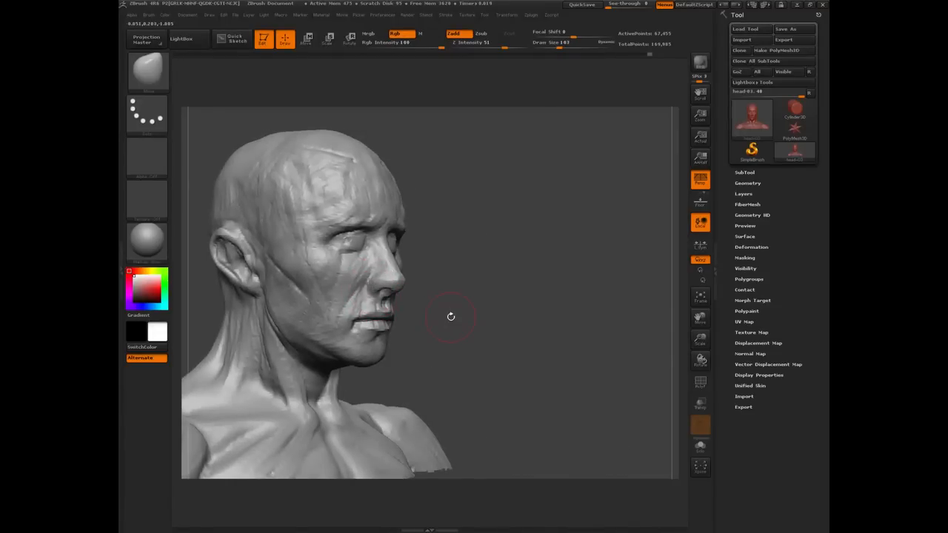
mouse_move(451, 316)
left_mouse_down()
mouse_move(414, 296)
mouse_move(390, 267)
left_mouse_up()
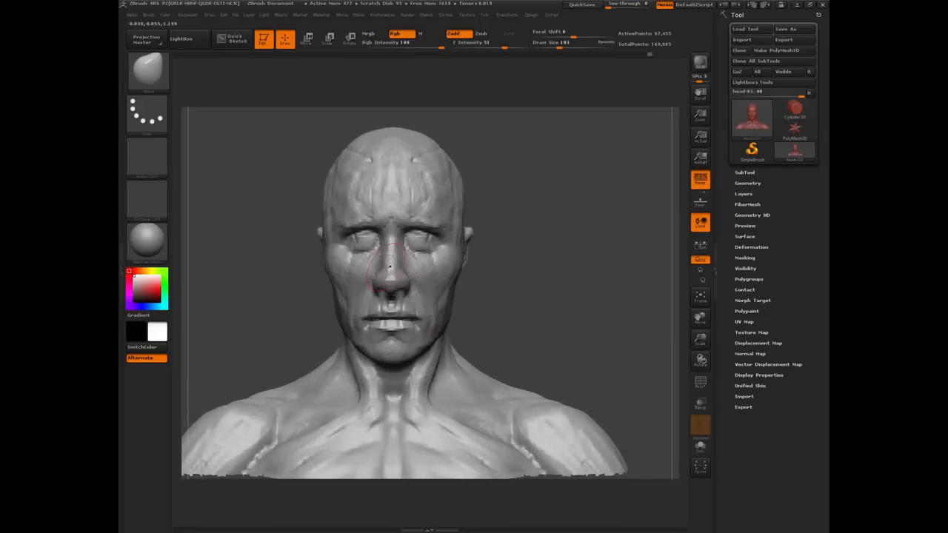
key("[")
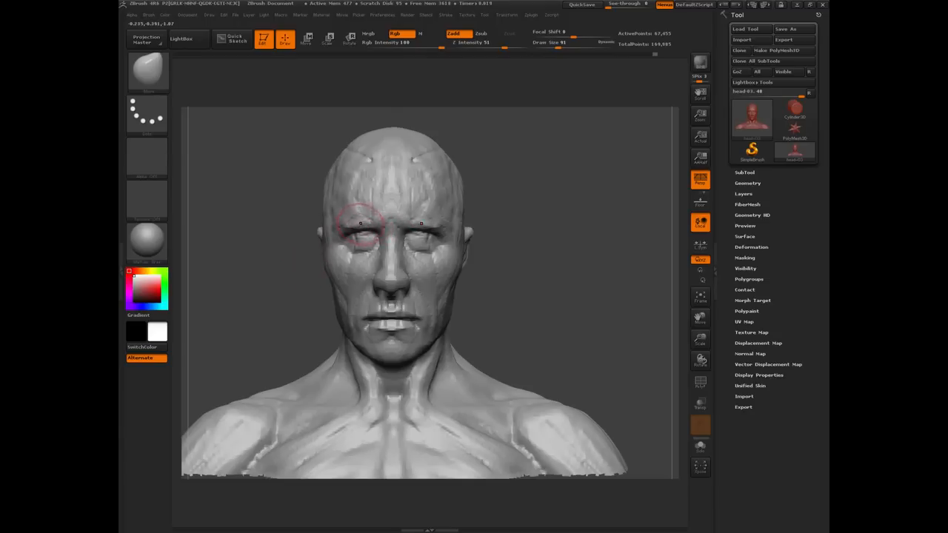
left_click_drag(268, 296, 311, 245)
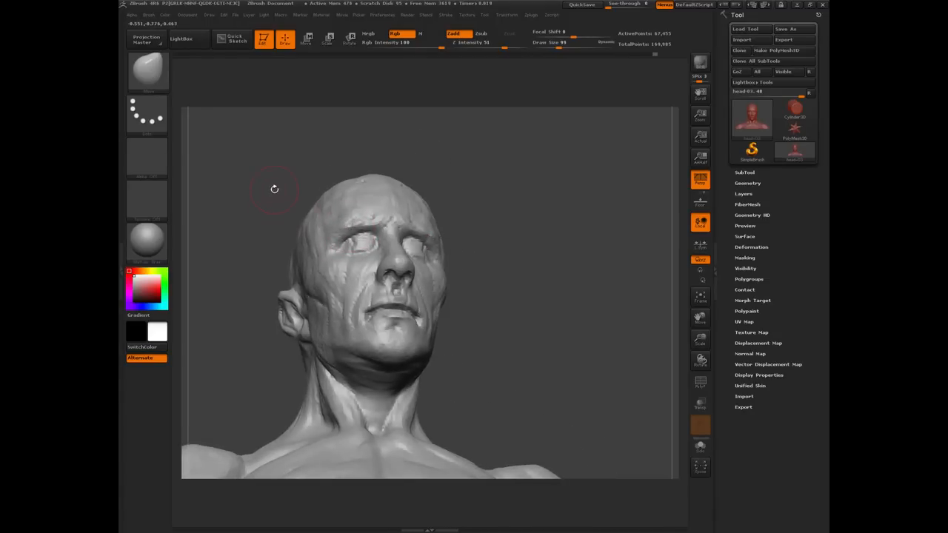
mouse_move(274, 189)
left_mouse_down("shift")
mouse_move(254, 274)
mouse_move(290, 285)
mouse_move(301, 314)
left_mouse_up("shift")
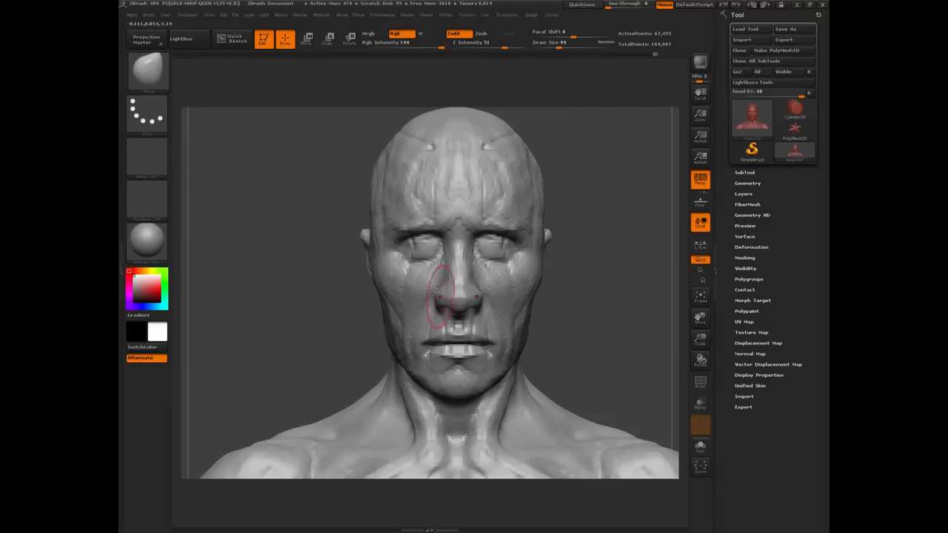
Nudge the mouth corners inward and refine the cheeks beside the mouth with the Move brush.
key("bracketleft")
key("bracketleft")
key("bracketright")
key("bracketright")
left_click_drag(423, 340, 429, 340)
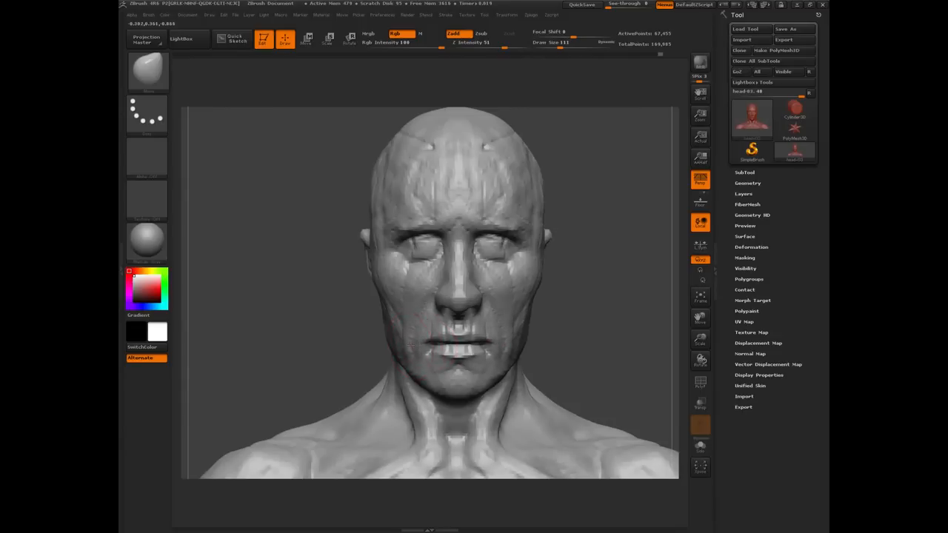
left_click_drag(317, 336, 434, 326)
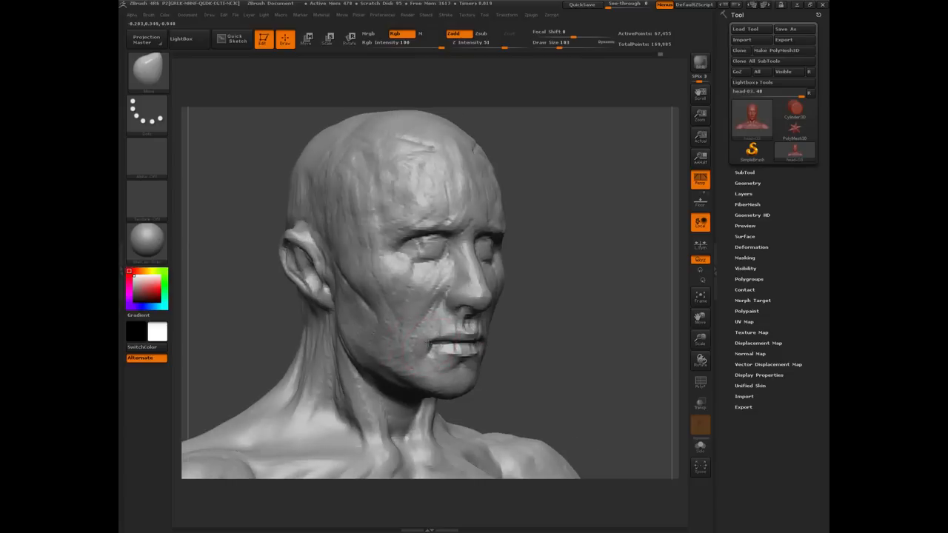
left_click_drag(517, 389, 561, 390)
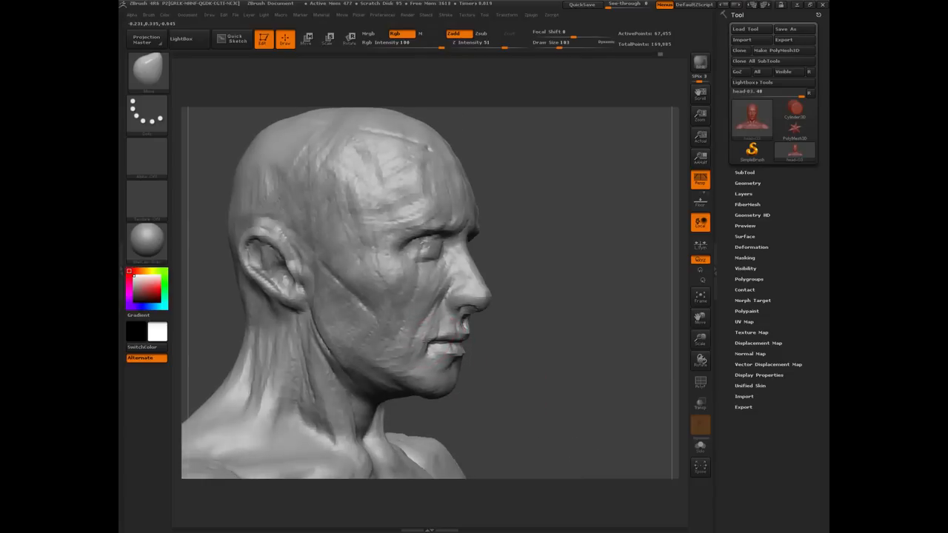
left_click_drag(506, 379, 314, 300)
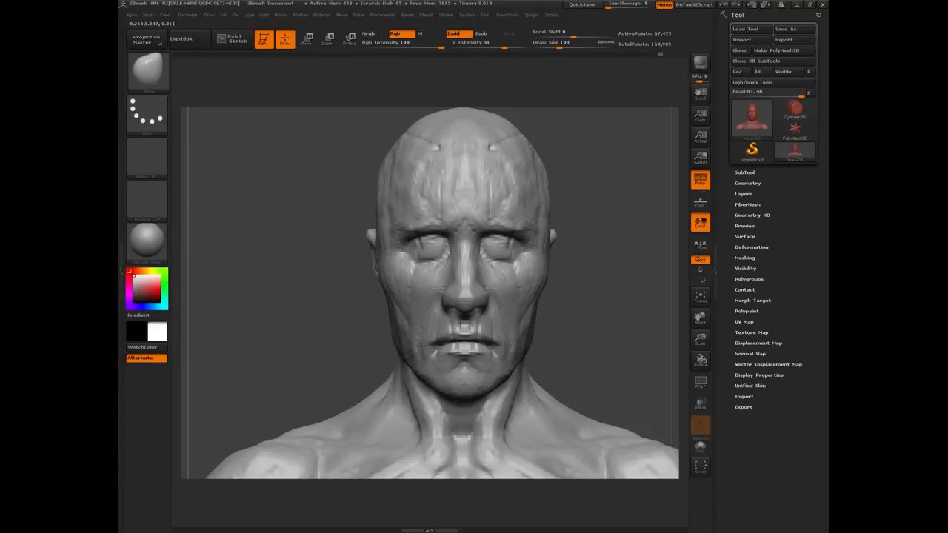
Adjust the outer cheeks, jaw and temples with the Move brush at a draw size of about 130.
left_click_drag(315, 304, 245, 340)
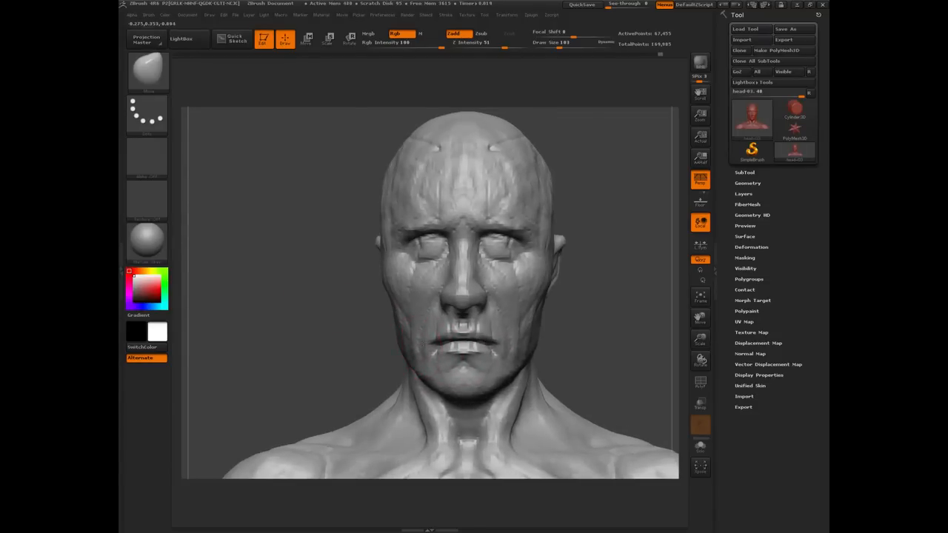
mouse_move(331, 335)
left_mouse_down()
mouse_move(378, 326)
mouse_move(346, 303)
mouse_move(338, 311)
mouse_move(319, 304)
left_mouse_up()
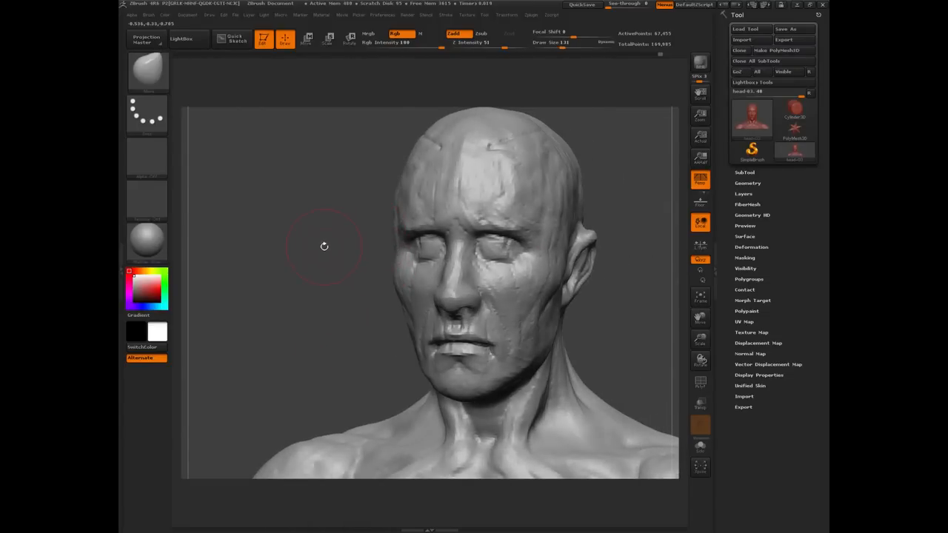
left_click_drag(323, 245, 398, 333)
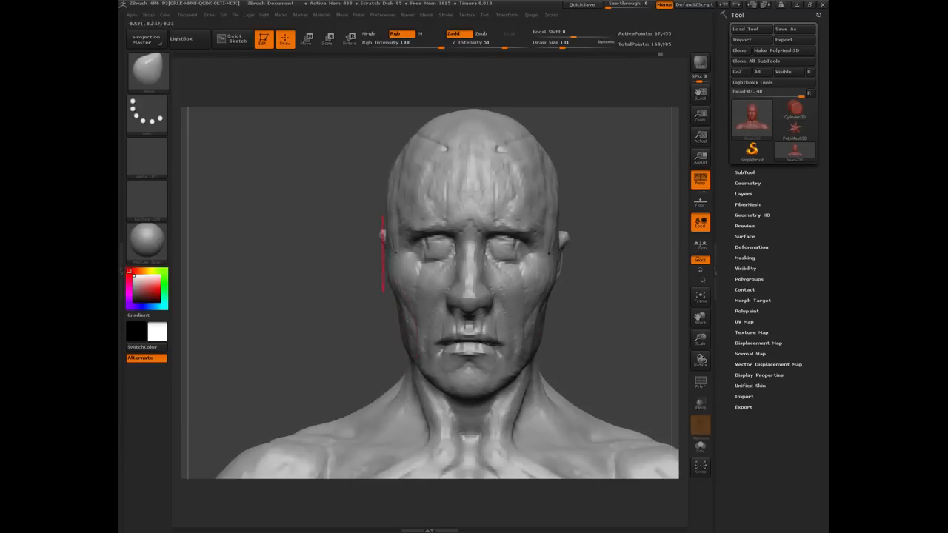
left_click_drag(349, 222, 391, 191)
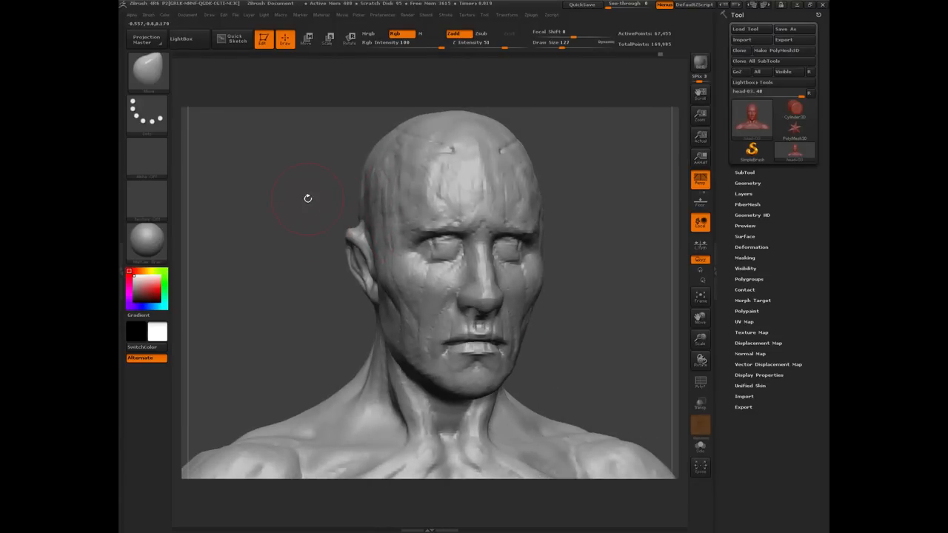
mouse_move(308, 199)
left_mouse_down()
mouse_move(364, 252)
mouse_move(382, 227)
left_mouse_up()
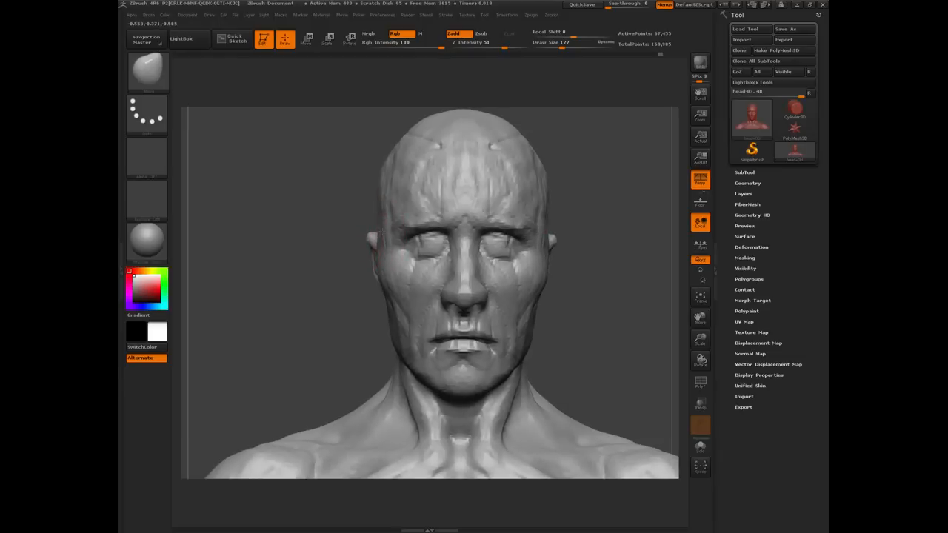
Adjust the lower cheeks beside the mouth with a Move brush of draw size about 139, working around the jaw.
left_click_drag(304, 284, 248, 347)
key("bracketleft")
key("bracketleft")
key("bracketleft")
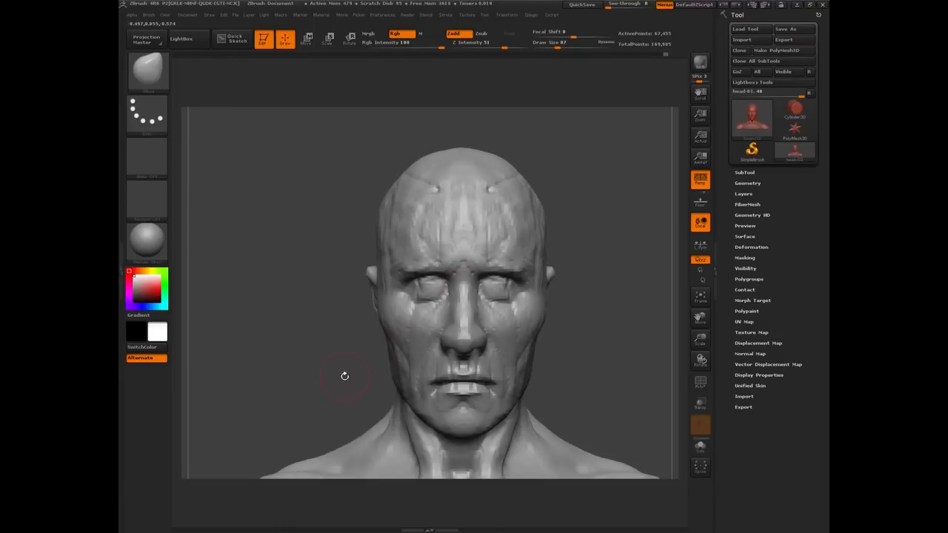
left_click_drag(331, 369, 296, 317, "alt")
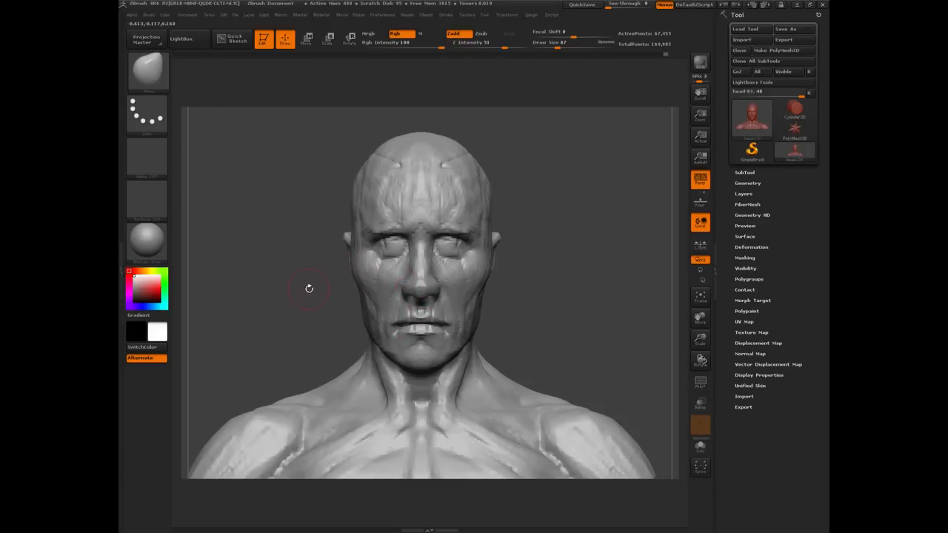
key("bracketright")
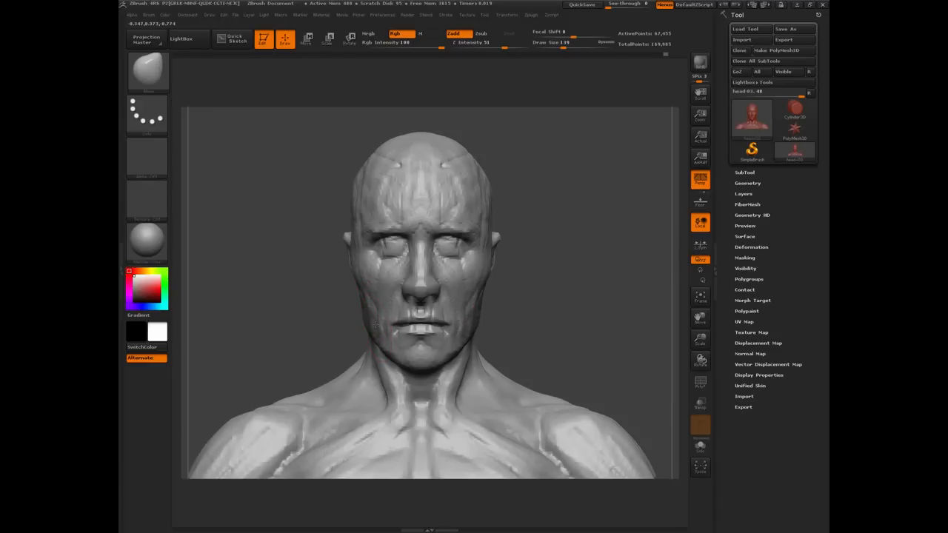
left_click_drag(390, 325, 393, 324)
left_click_drag(284, 309, 318, 303)
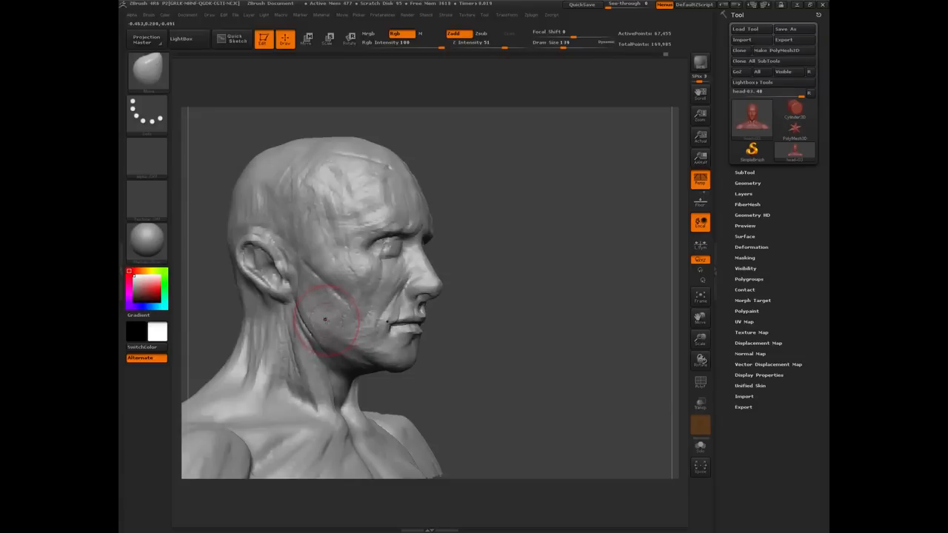
left_click_drag(501, 314, 486, 314)
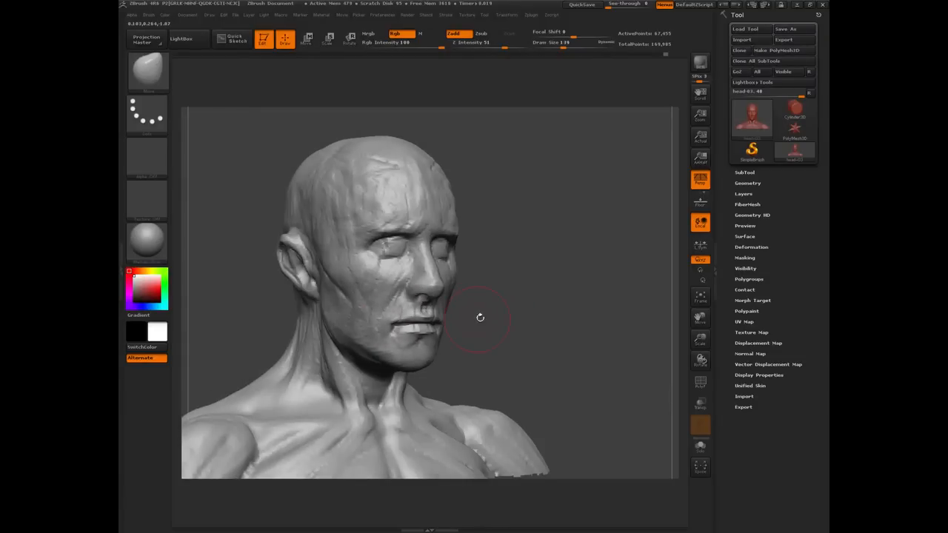
left_click_drag(535, 289, 337, 284)
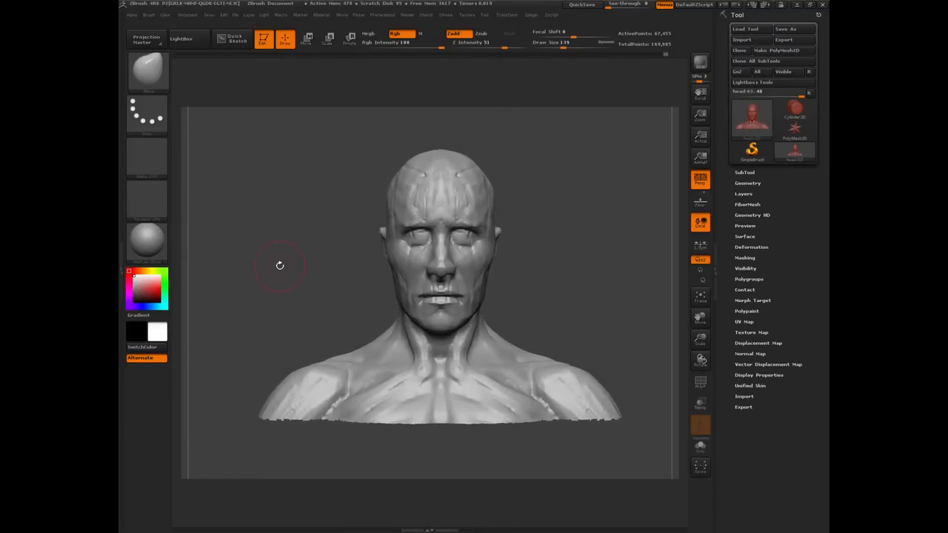
Switch to the ClayBuildup brush at draw size 87 and add clay over the upper forehead.
key("b")
key("c")
key("b")
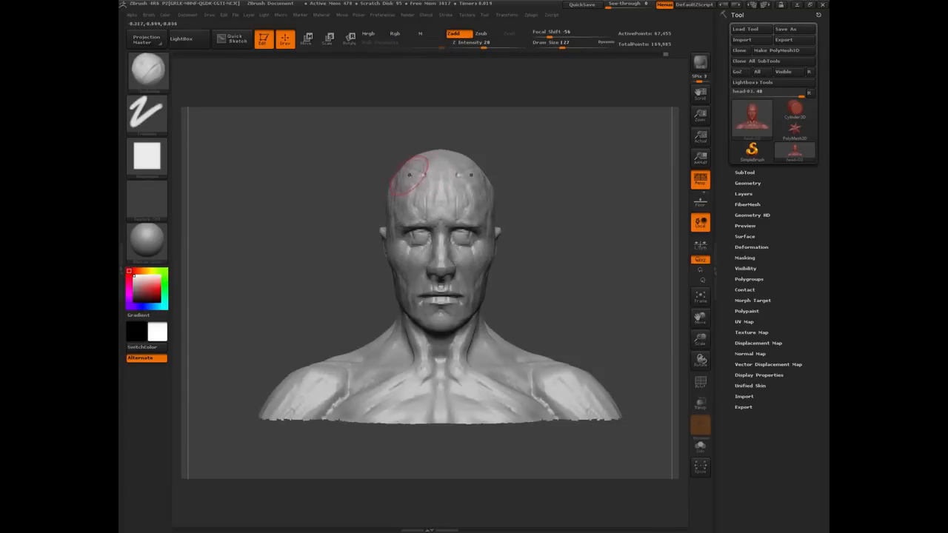
key("bracketleft")
key("bracketleft")
key("bracketleft")
key("bracketleft")
key("bracketleft")
left_click_drag(310, 183, 370, 189)
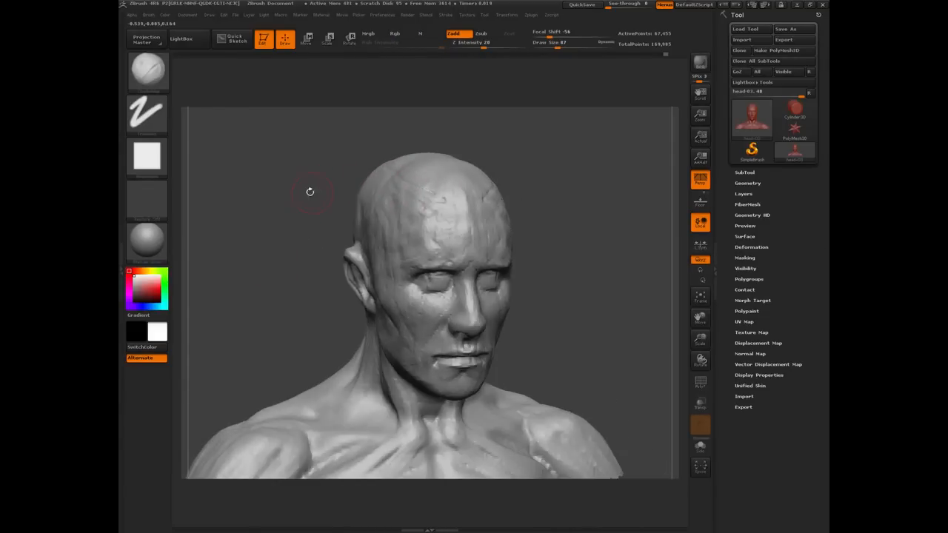
Build up and smooth the forehead and temples above the brow with the ClayBuildup brush.
left_click_drag(308, 190, 451, 200)
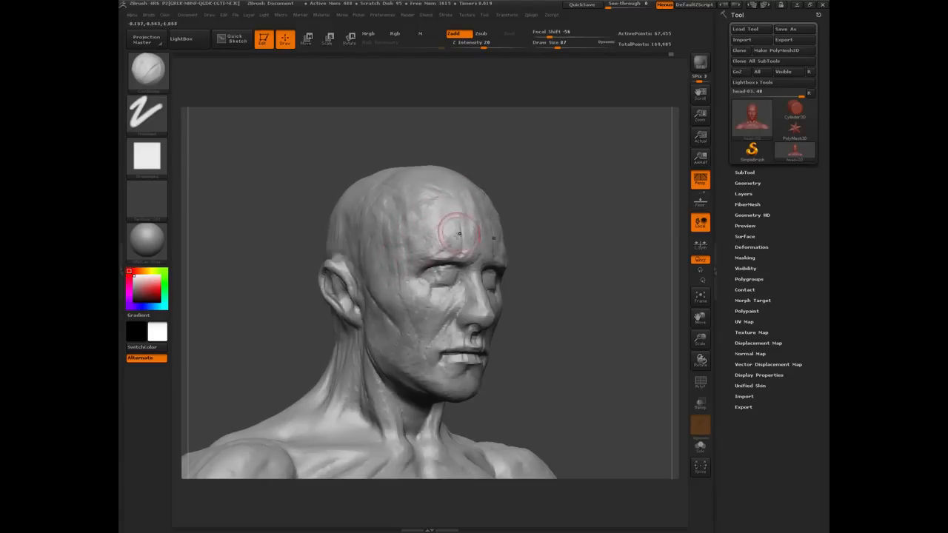
left_click_drag(307, 192, 459, 245, "shift")
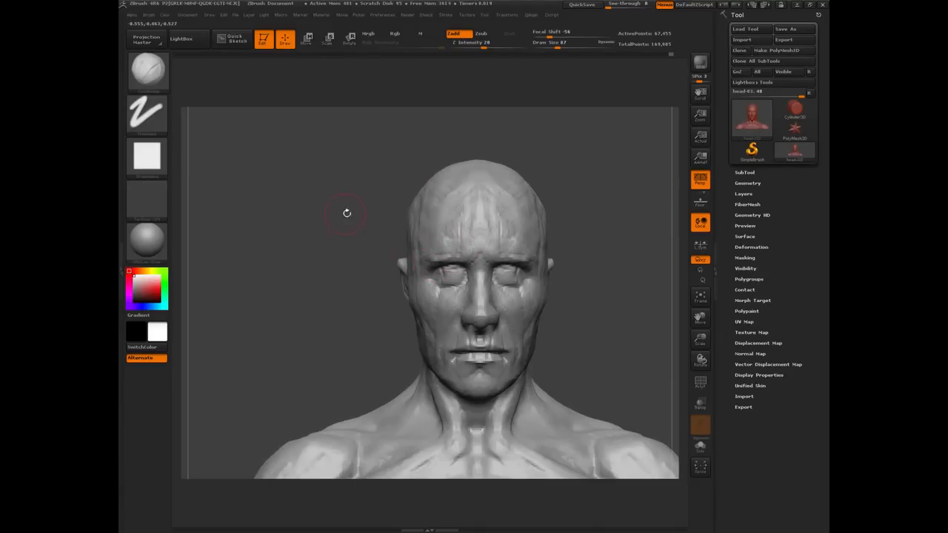
left_click_drag(348, 212, 452, 244)
left_click_drag(360, 251, 368, 231)
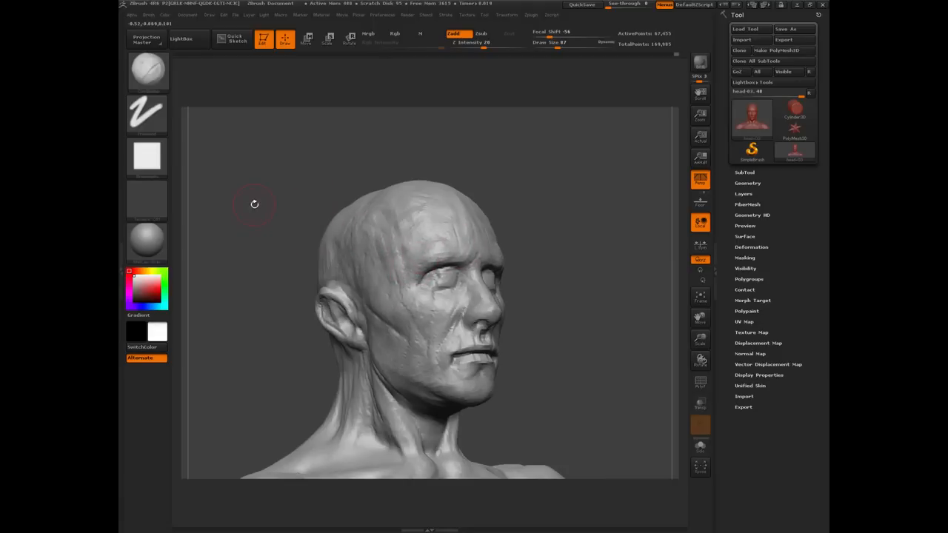
left_click_drag(254, 205, 408, 296, "shift")
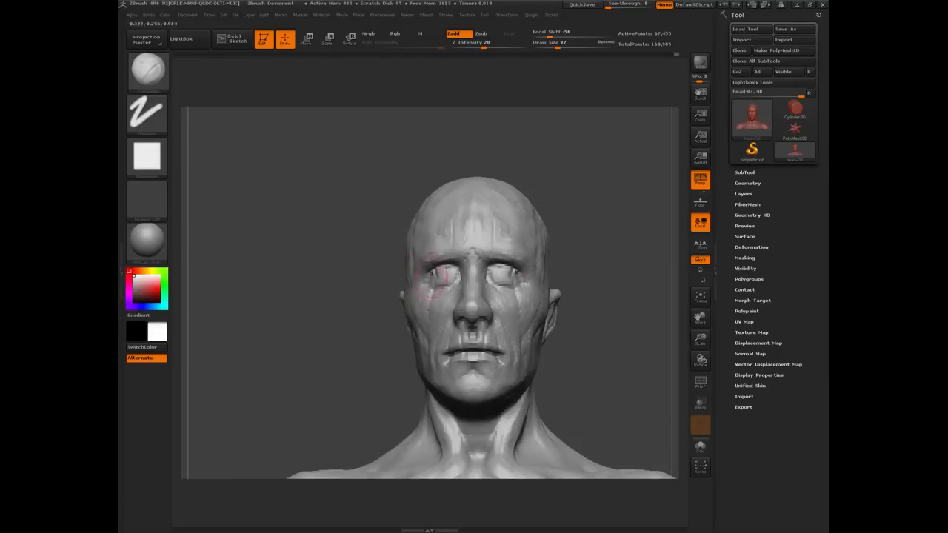
Reduce the ClayBuildup brush to draw size 71 and refine the temples and cheekbones around the outer eyes.
mouse_move(378, 274)
left_mouse_down()
mouse_move(381, 247)
mouse_move(433, 275)
left_mouse_up()
key("[")
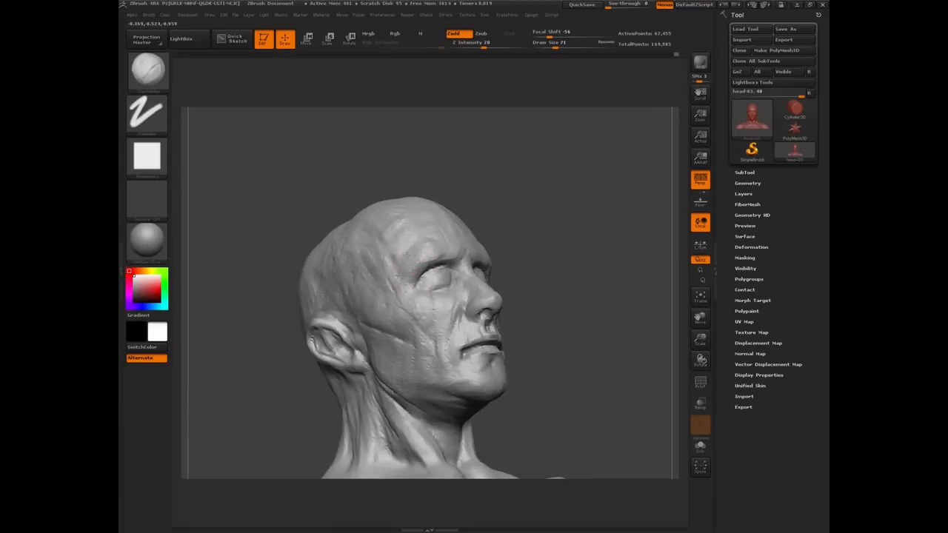
left_click_drag(248, 193, 408, 286, "shift")
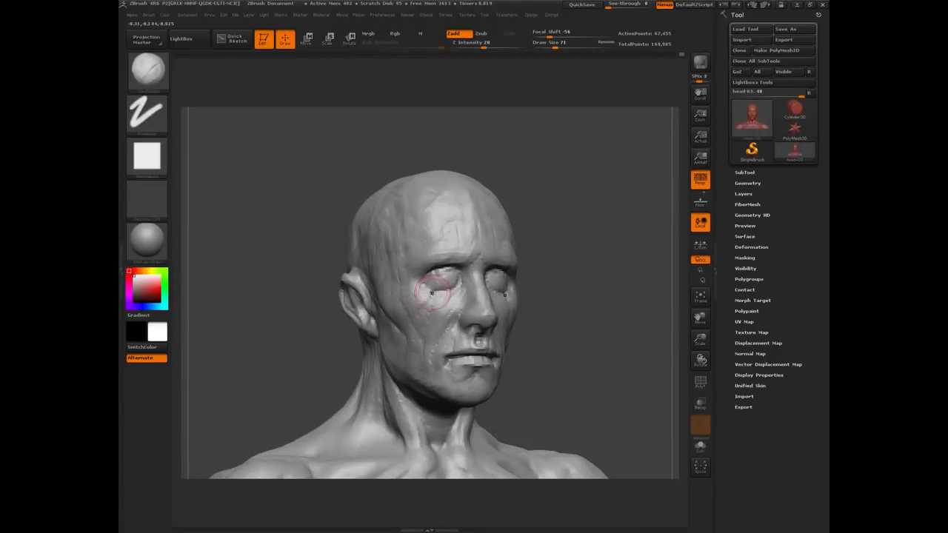
left_click_drag(301, 219, 429, 318)
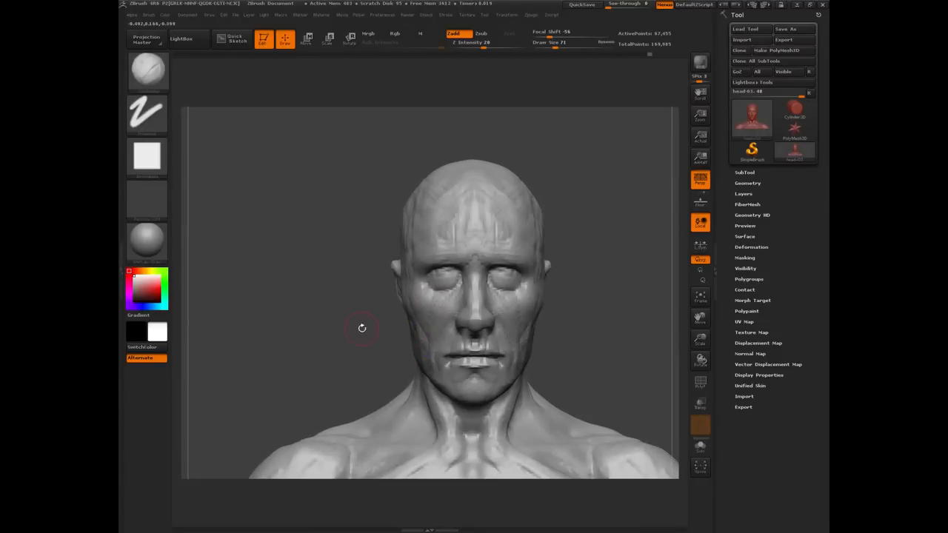
left_click_drag(362, 327, 437, 330)
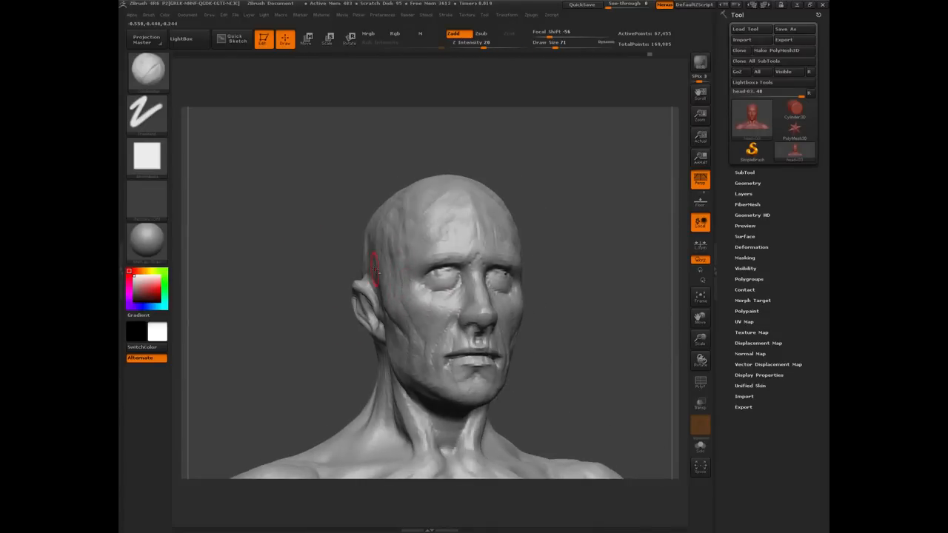
left_click_drag(345, 246, 404, 267)
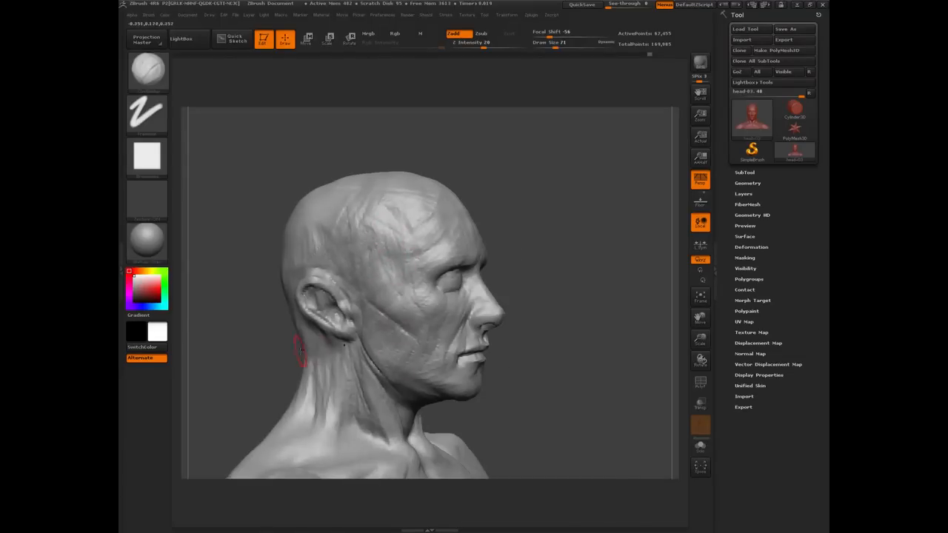
Sculpt the side planes of the face from the temple down to the lower cheek beside the mouth.
left_click_drag(268, 345, 269, 330)
left_click_drag(401, 246, 398, 290)
left_click_drag(396, 250, 404, 297)
mouse_move(572, 299)
left_mouse_down()
mouse_move(374, 339)
mouse_move(397, 346)
mouse_move(335, 358)
mouse_move(361, 354)
left_mouse_up()
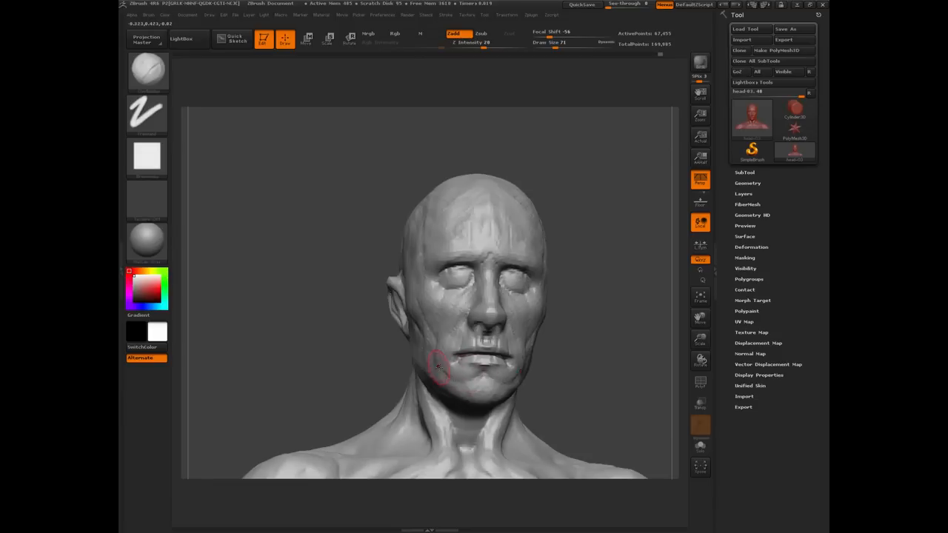
left_click_drag(440, 361, 446, 376)
mouse_move(323, 354)
left_mouse_down()
mouse_move(325, 374)
mouse_move(267, 358)
left_mouse_up()
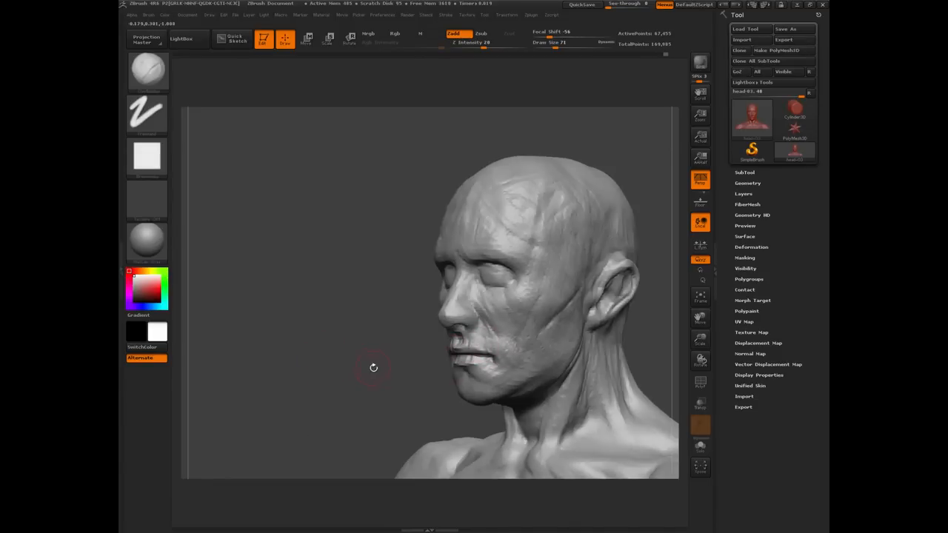
mouse_move(373, 366)
left_mouse_down()
mouse_move(334, 363)
mouse_move(290, 292)
mouse_move(354, 260)
left_mouse_up()
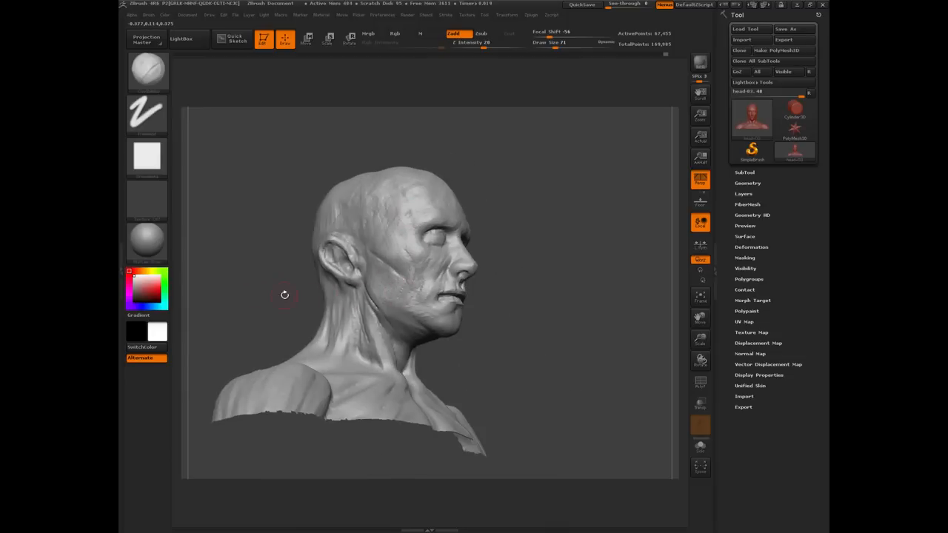
Refine the outer brow and side of the forehead, continuing over the side of the skull above the ear.
mouse_move(286, 295)
left_mouse_down()
mouse_move(257, 290)
mouse_move(287, 282)
left_mouse_up()
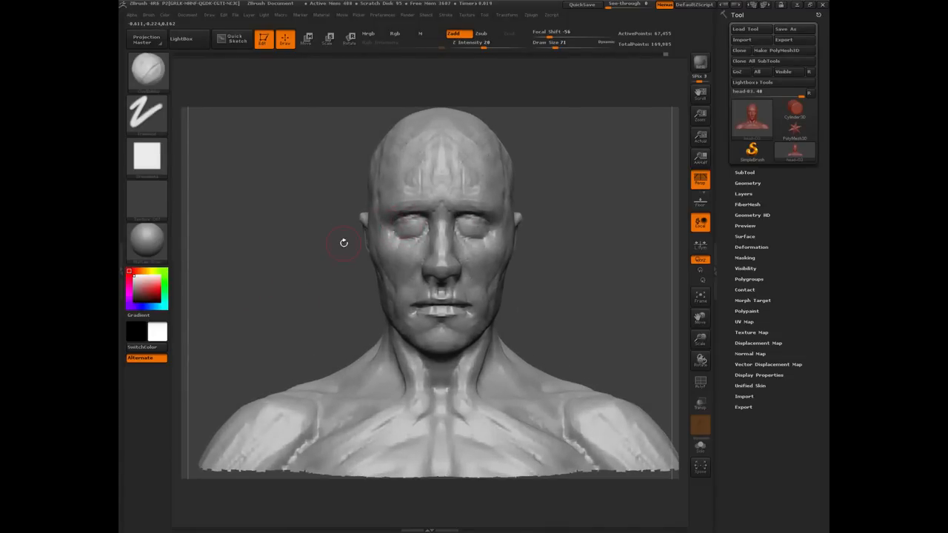
left_click_drag(343, 242, 395, 216)
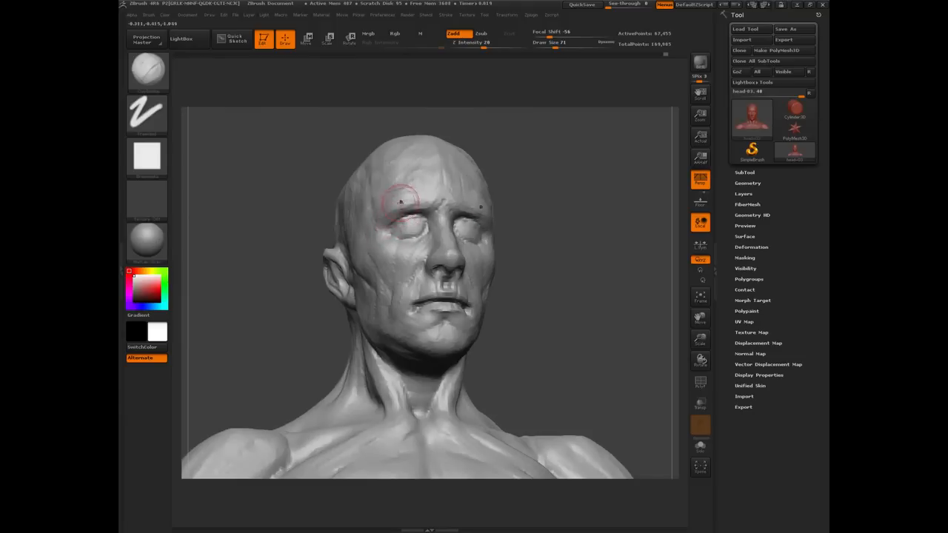
mouse_move(309, 165)
left_mouse_down()
mouse_move(357, 153)
mouse_move(372, 190)
mouse_move(386, 175)
mouse_move(388, 208)
left_mouse_up()
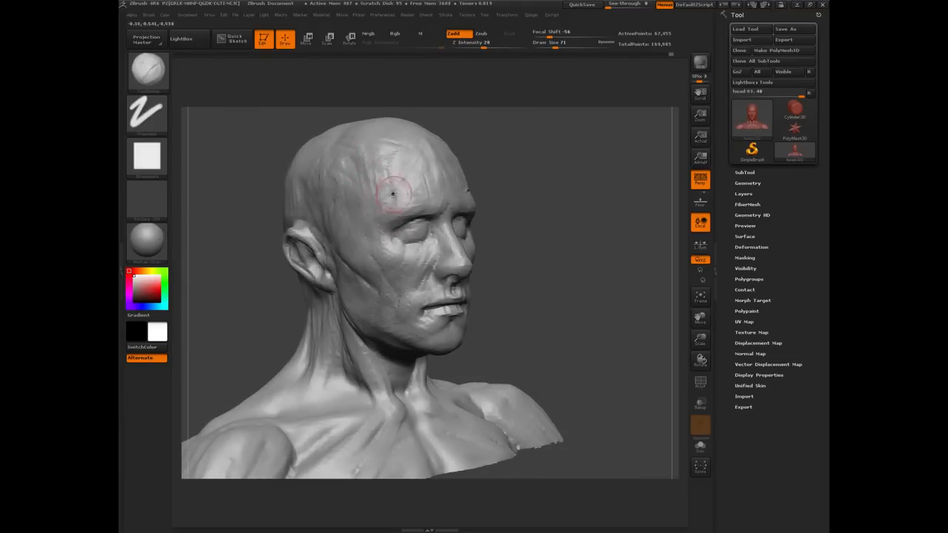
left_click_drag(380, 147, 365, 157)
left_click_drag(247, 191, 300, 200)
left_click_drag(252, 178, 298, 200)
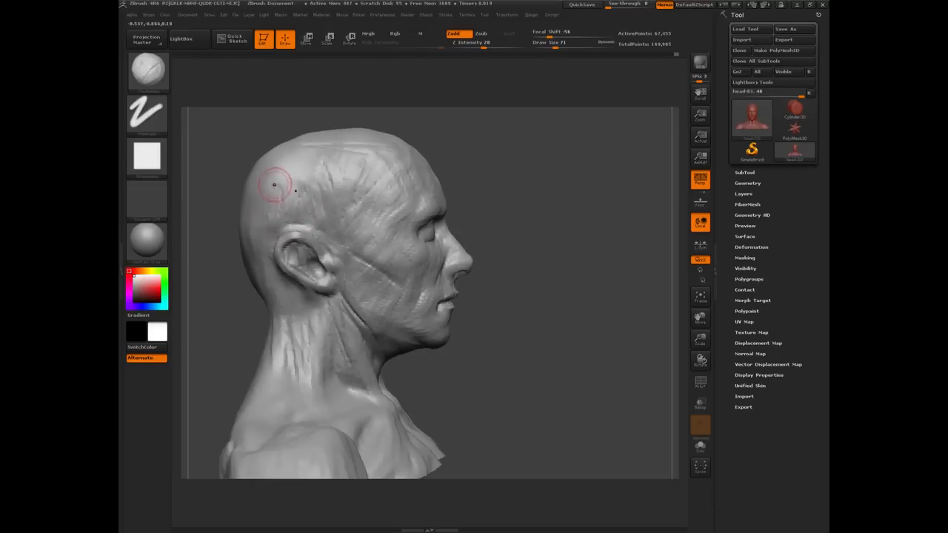
left_click_drag(484, 401, 349, 286)
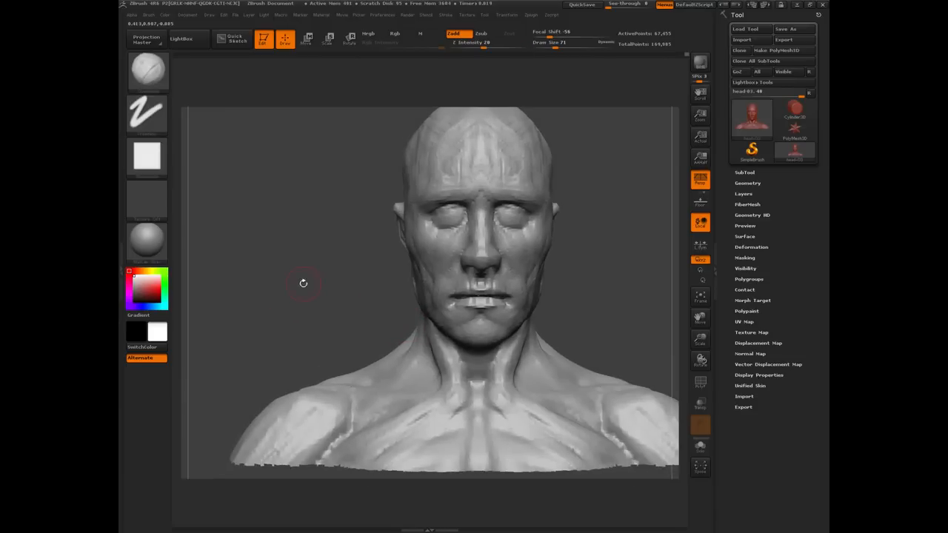
Reduce the ClayBuildup brush to draw size 59 and build up the jawline, chin and underside of the jaw.
left_click_drag(298, 278, 347, 287)
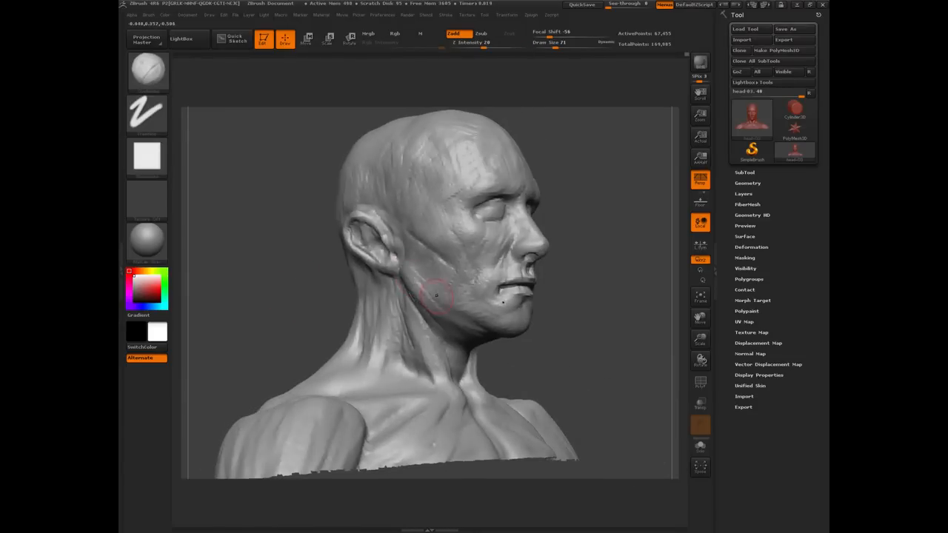
left_click_drag(415, 467, 481, 465)
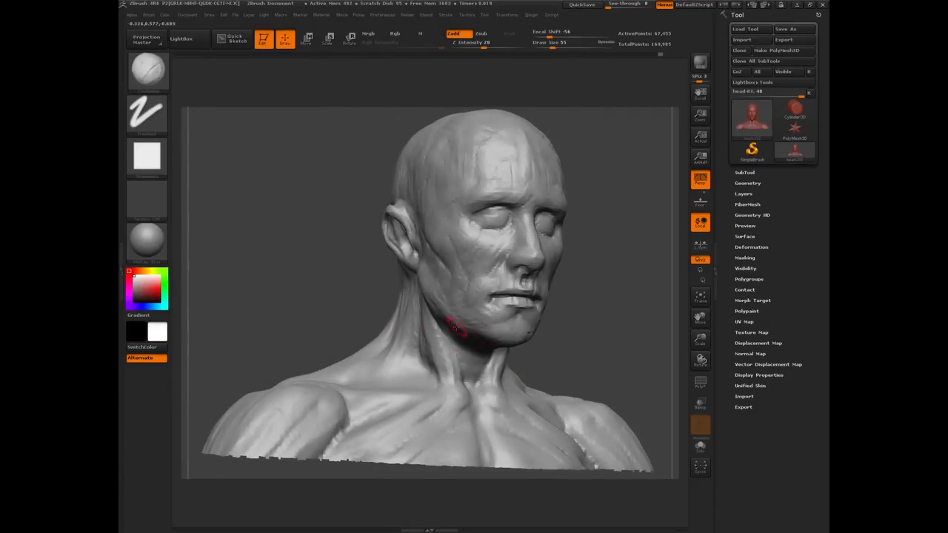
left_click_drag(338, 294, 493, 326)
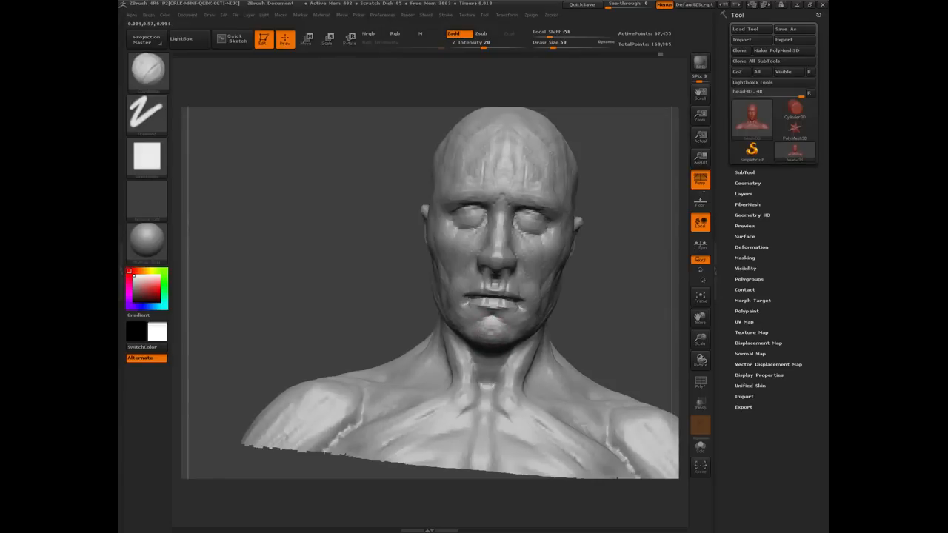
left_click_drag(386, 305, 411, 312)
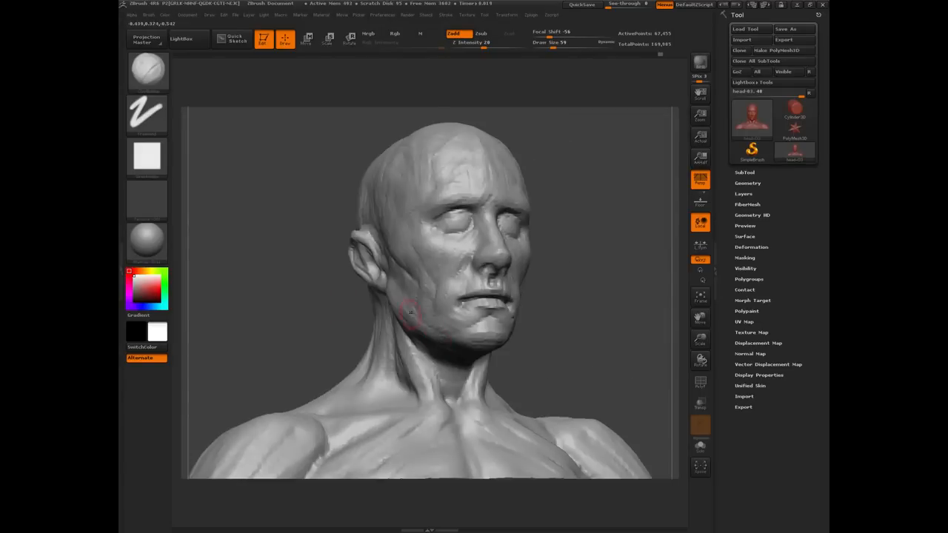
left_click_drag(321, 297, 395, 305)
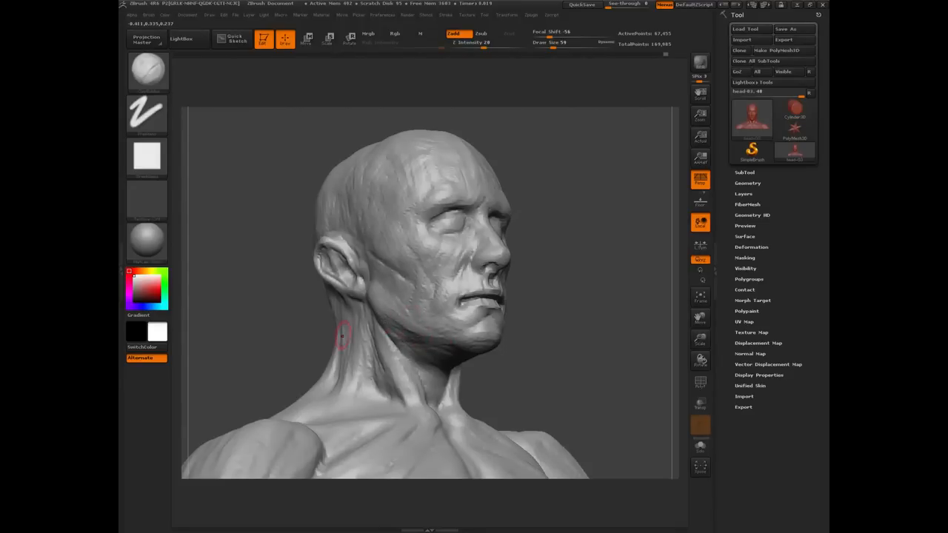
left_click_drag(265, 309, 372, 315)
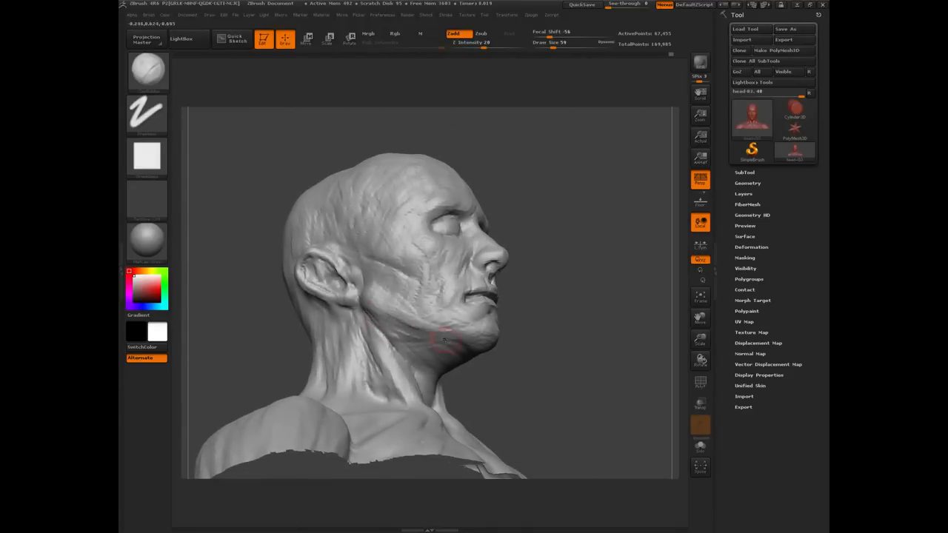
Shape the transition between the back of the jaw and the neck below the ear with the ClayBuildup brush.
left_click_drag(527, 330, 320, 323)
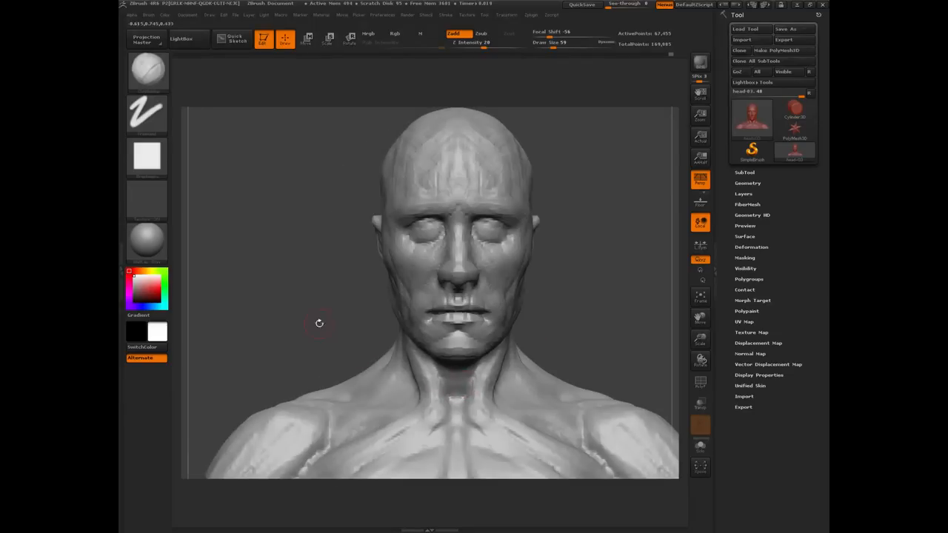
left_click_drag(275, 302, 443, 282)
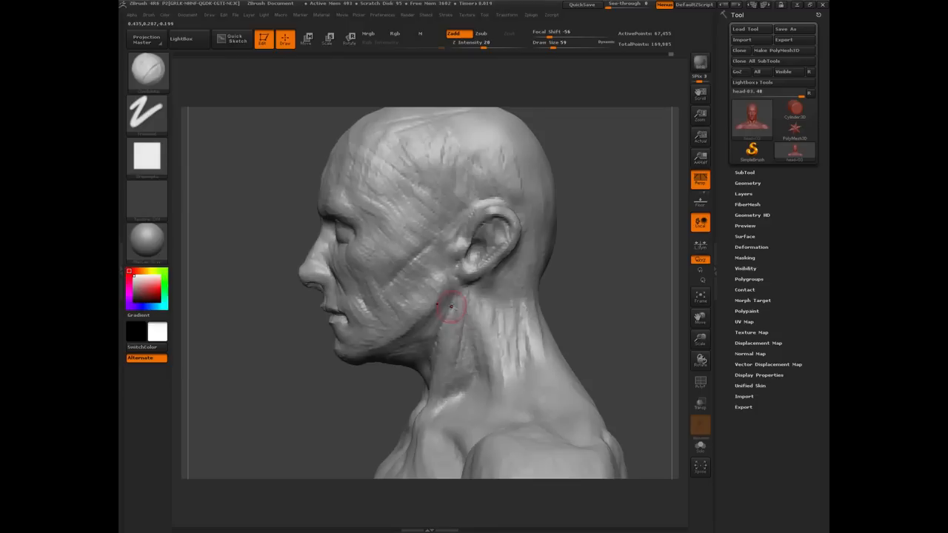
left_click_drag(300, 404, 407, 386)
mouse_move(281, 337)
left_mouse_down("alt")
mouse_move(259, 282)
mouse_move(281, 287)
mouse_move(422, 254)
left_mouse_up("alt")
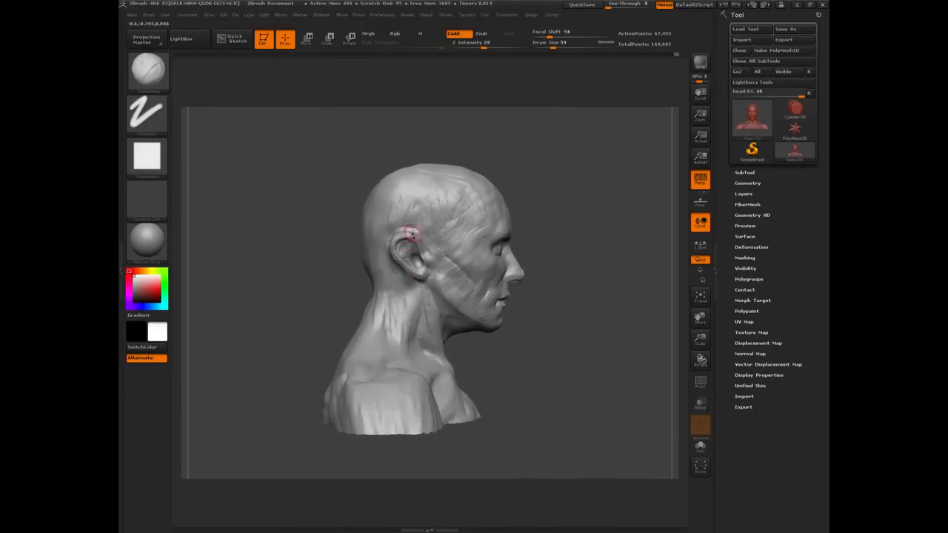
left_click_drag(319, 271, 448, 286)
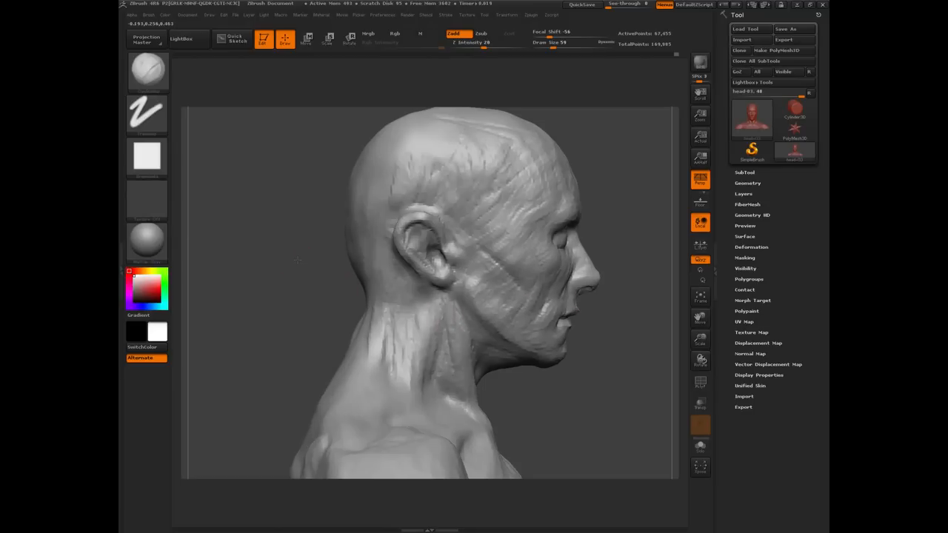
Paint a mask over the ear, covering both its outer surface and its back.
key("ctrl")
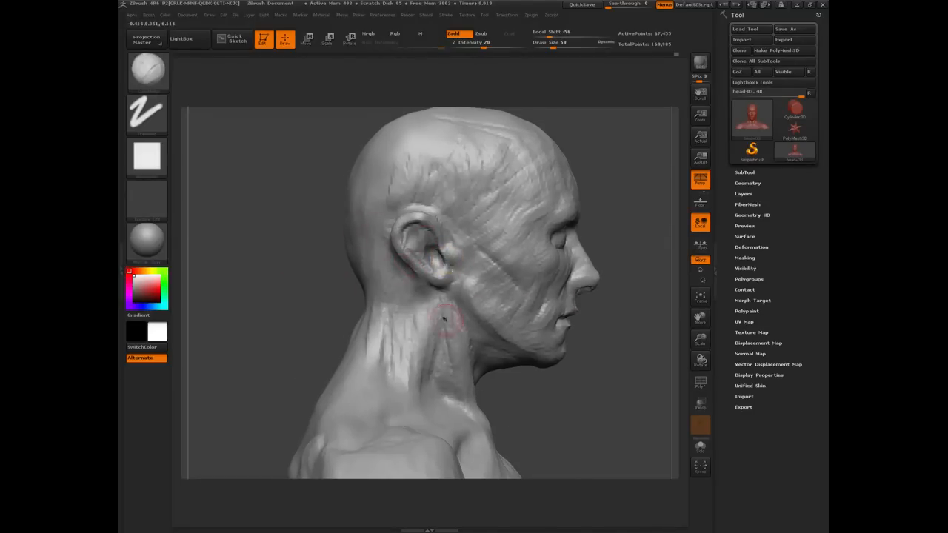
key("ctrl")
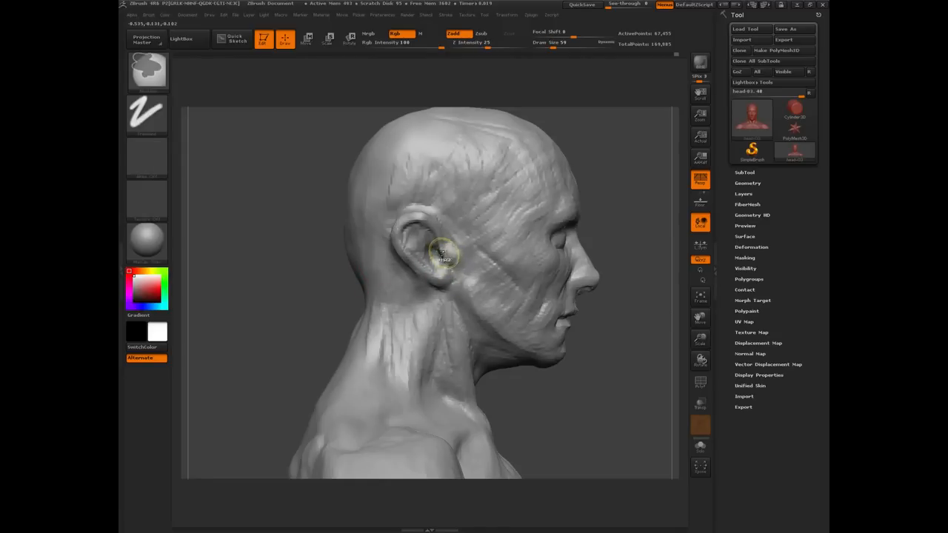
mouse_move(449, 249)
left_mouse_down("ctrl")
mouse_move(430, 222)
mouse_move(411, 218)
mouse_move(399, 235)
mouse_move(440, 277)
mouse_move(427, 243)
mouse_move(453, 257)
left_mouse_up("ctrl")
left_click_drag(290, 260, 408, 258)
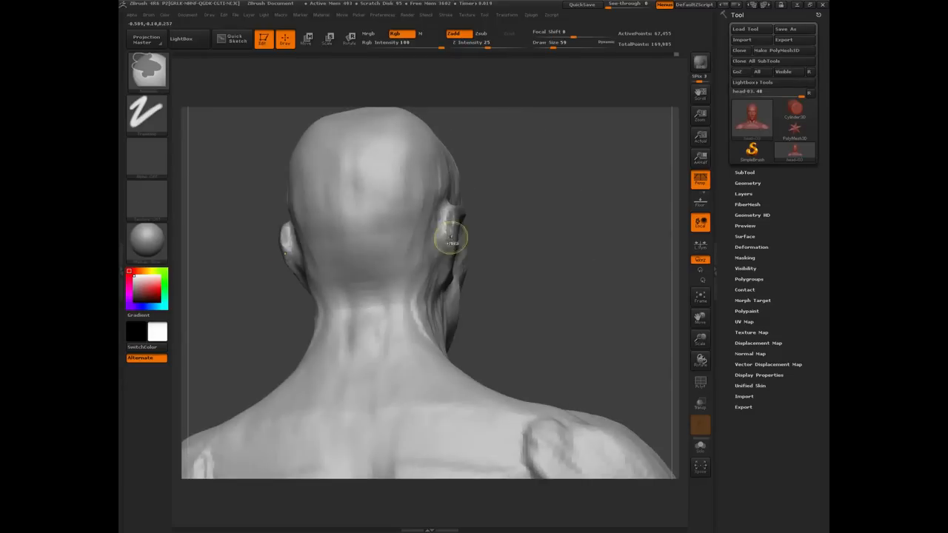
left_click_drag(453, 207, 452, 274, "ctrl")
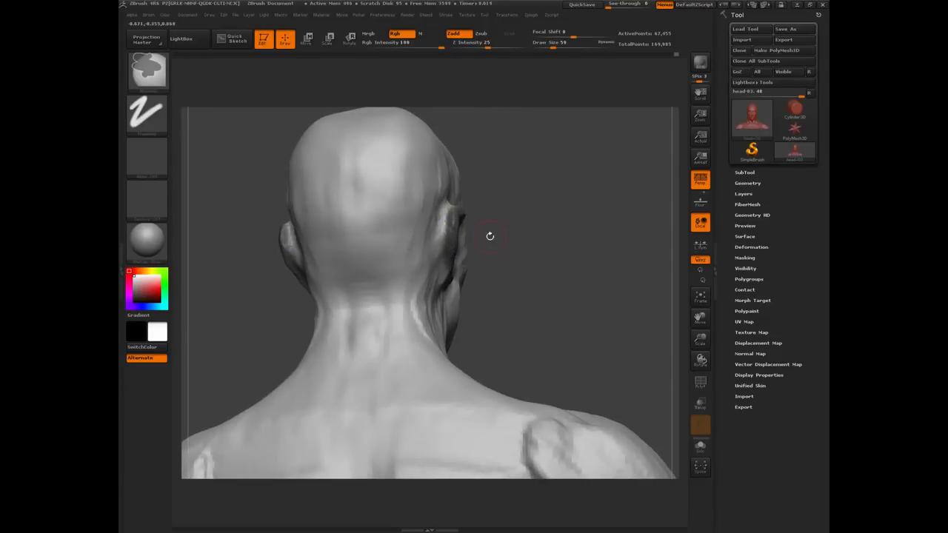
left_click_drag(573, 277, 444, 264)
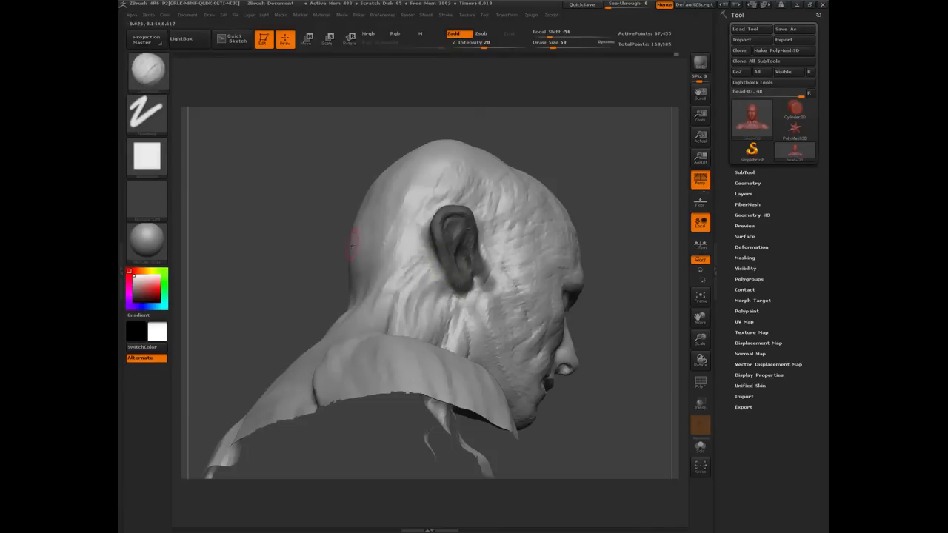
Complete the mask around the ear's edges and remove the excess masking from the cheek in front of it.
mouse_move(296, 199)
left_mouse_down()
mouse_move(459, 204)
mouse_move(480, 218)
mouse_move(488, 257)
left_mouse_up()
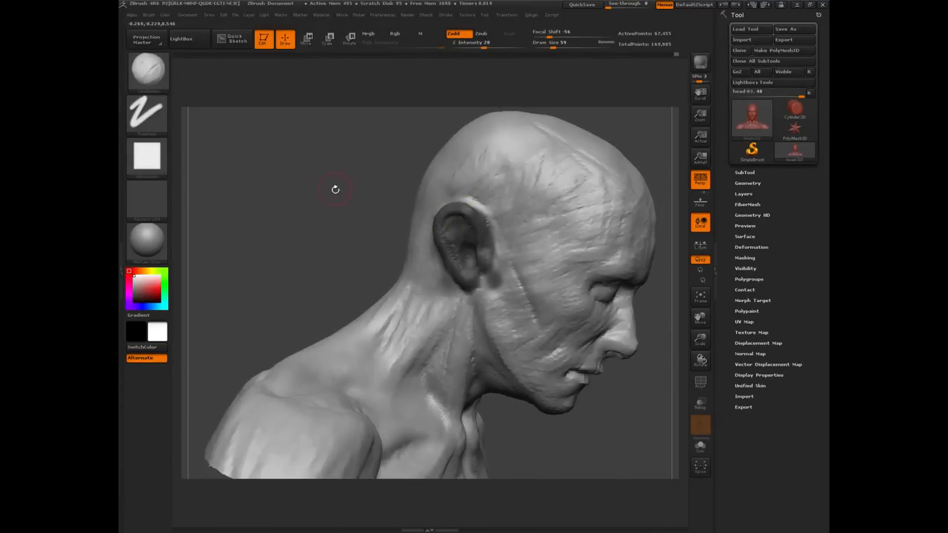
left_click_drag(336, 189, 347, 271)
left_click_drag(473, 220, 455, 200, "ctrl")
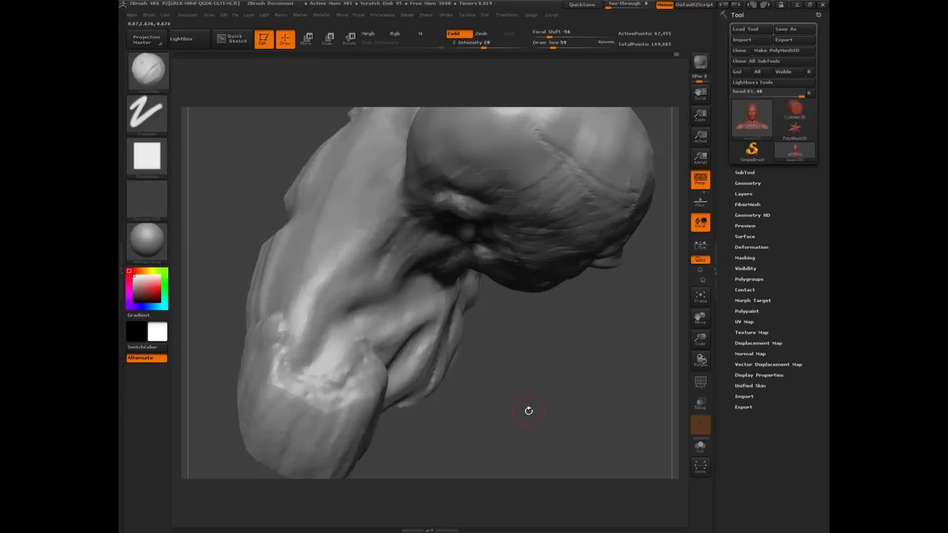
left_click_drag(529, 410, 503, 326, "shift")
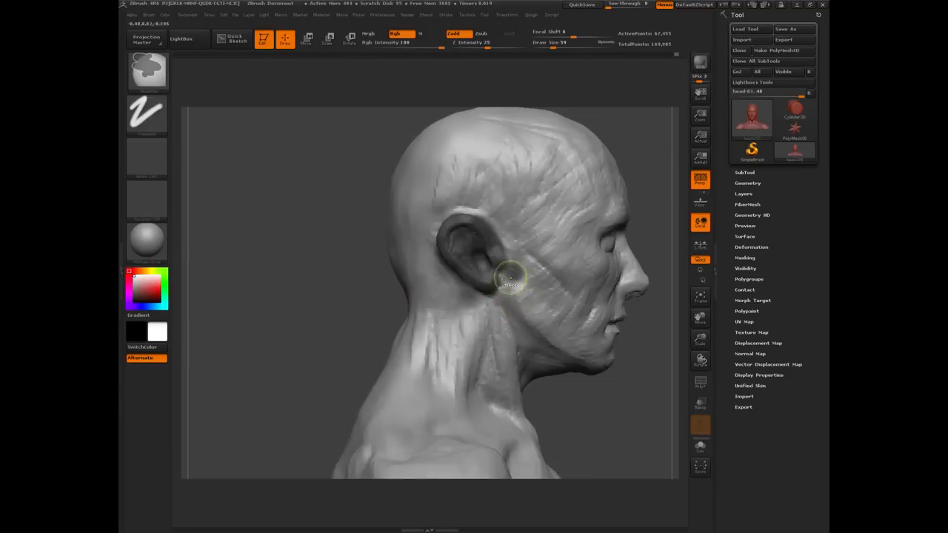
mouse_move(535, 277)
left_mouse_down("ctrl")
mouse_move(544, 252)
mouse_move(530, 276)
left_mouse_up("ctrl")
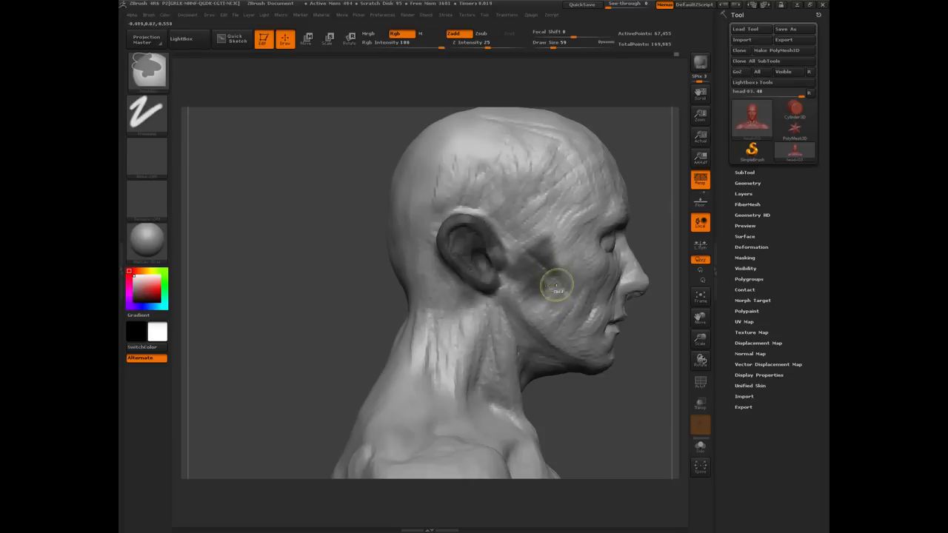
mouse_move(557, 284)
left_mouse_down("shift")
mouse_move(557, 267)
mouse_move(503, 273)
left_mouse_up("shift")
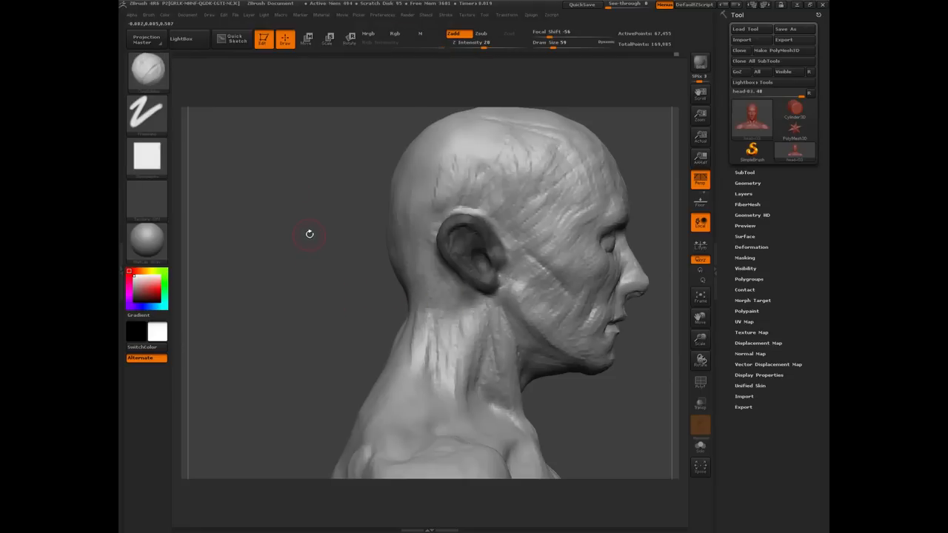
Invert the mask to protect the whole bust except the ears.
left_click_drag(306, 210, 304, 213, "ctrl")
left_click_drag(309, 271, 314, 295)
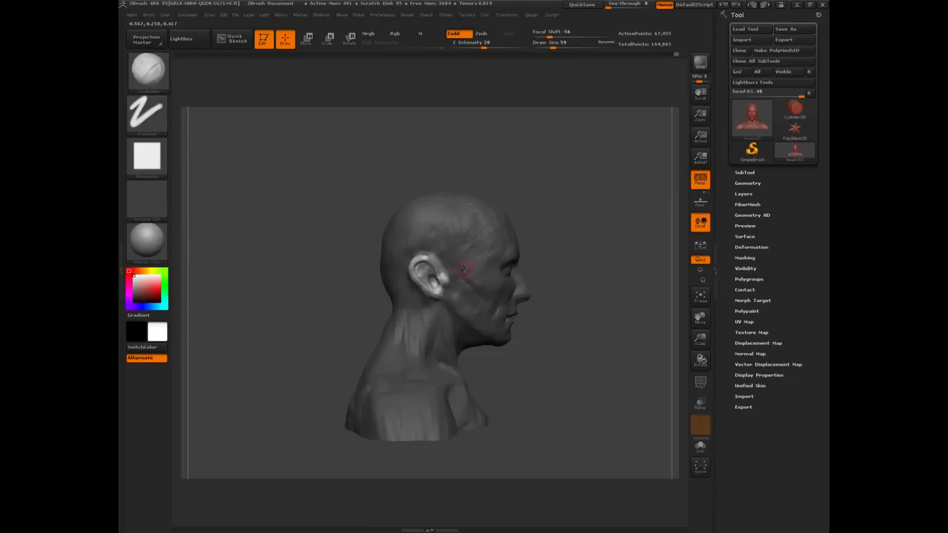
mouse_move(442, 250)
left_mouse_down()
mouse_move(435, 282)
mouse_move(458, 285)
left_mouse_up()
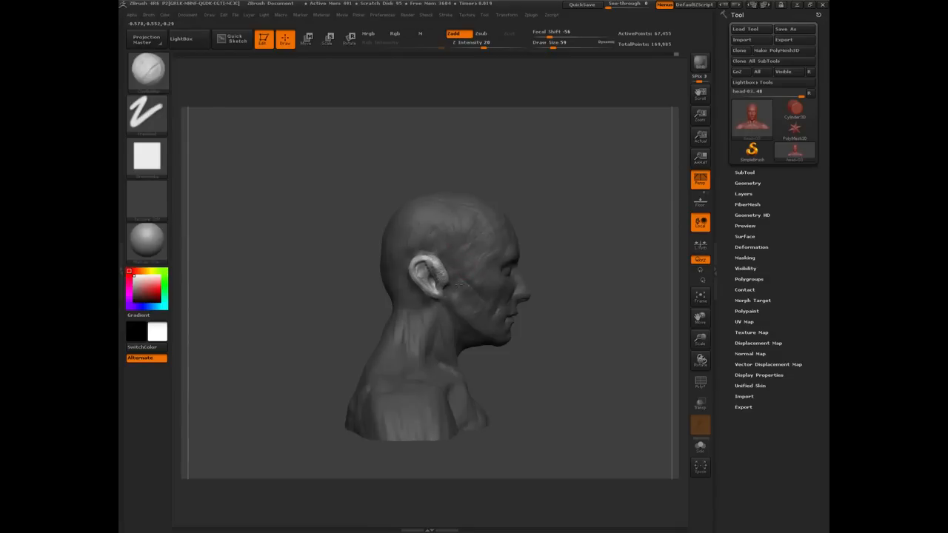
Turn off perspective and rotate the unmasked ears slightly forward with a vertical Transpose line drawn over the ear in side view.
left_click_drag(309, 297, 446, 308, "alt")
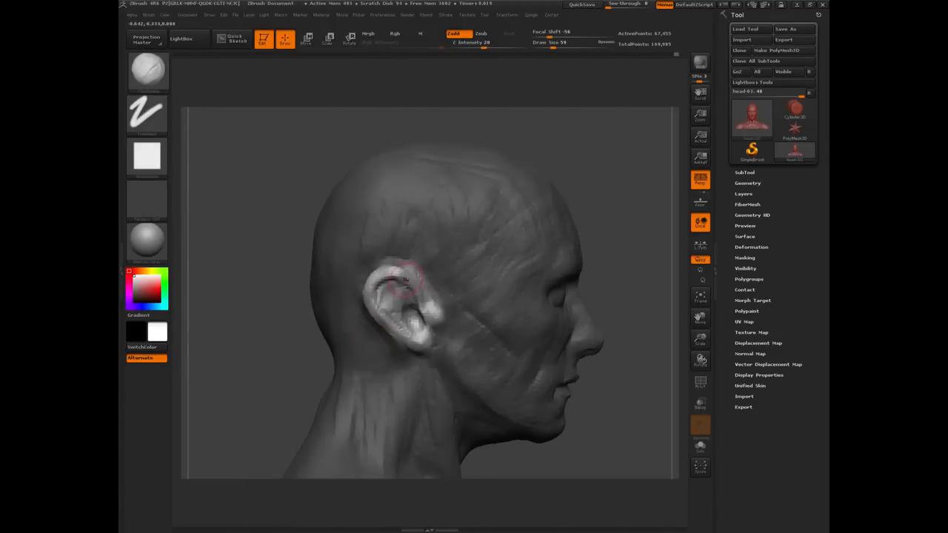
left_click(350, 39)
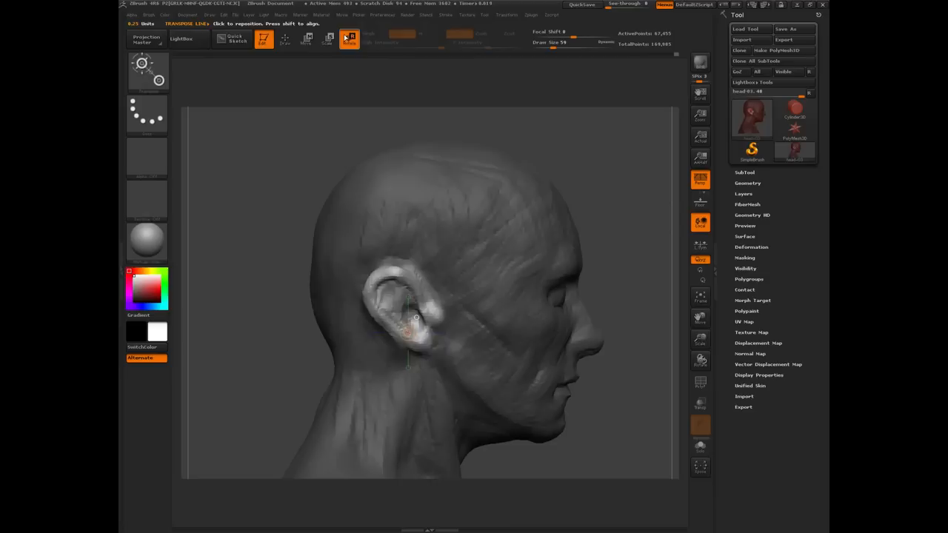
mouse_move(398, 357)
left_mouse_down()
mouse_move(387, 169)
mouse_move(398, 157)
mouse_move(401, 166)
left_mouse_up()
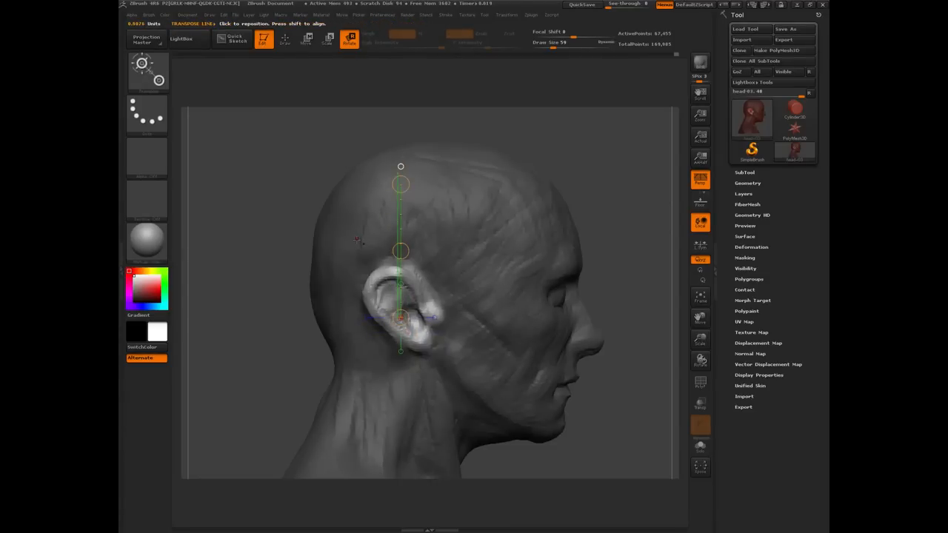
key("p")
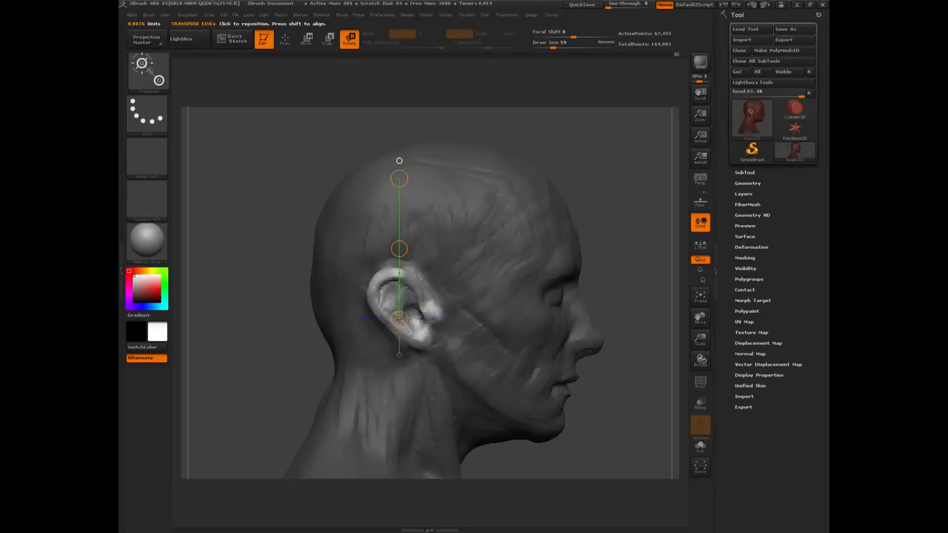
left_click_drag(399, 179, 424, 181)
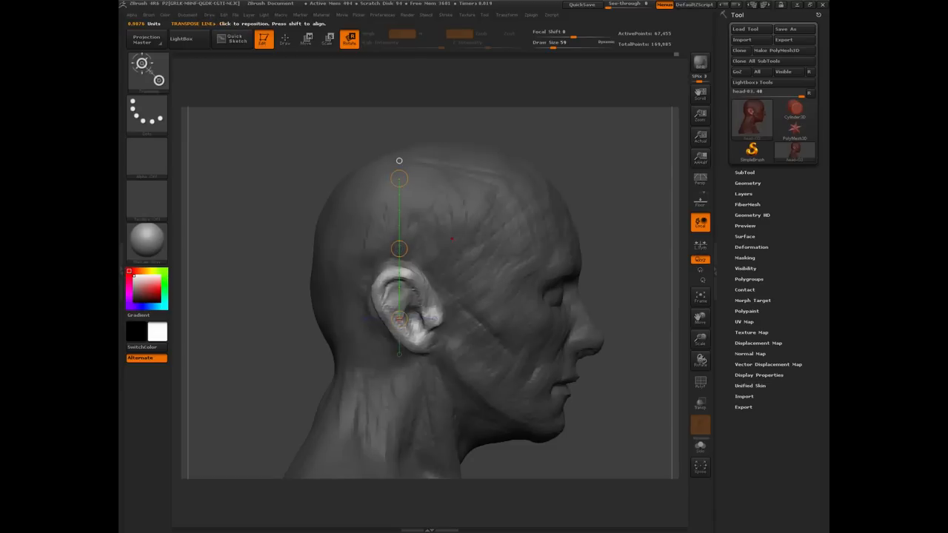
Re-centre the Transpose line on the ear and align it in turn along the vertical and front-to-back axes in side view.
left_click_drag(392, 174, 376, 160)
left_click_drag(404, 309, 397, 181)
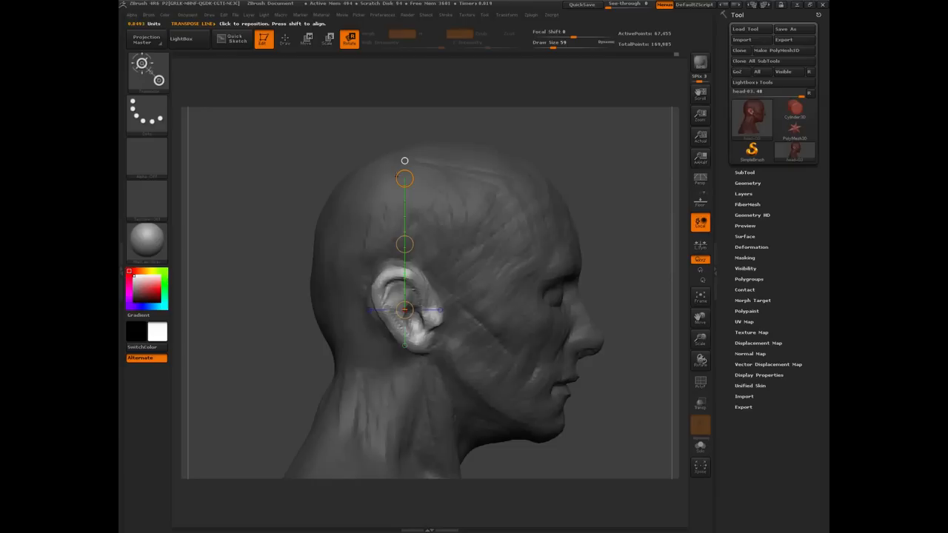
left_click_drag(404, 160, 280, 176)
left_click(405, 275)
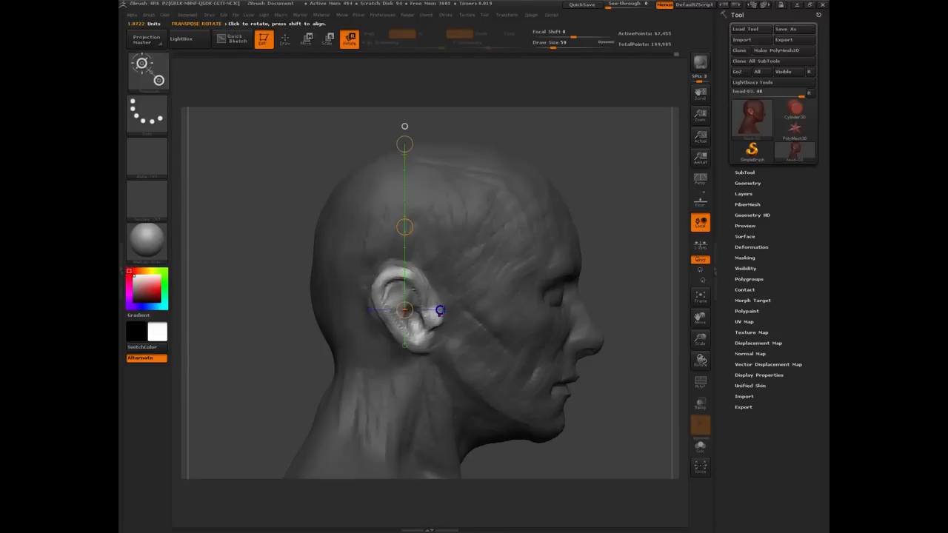
left_click(440, 310)
left_click(404, 346)
left_click(369, 310)
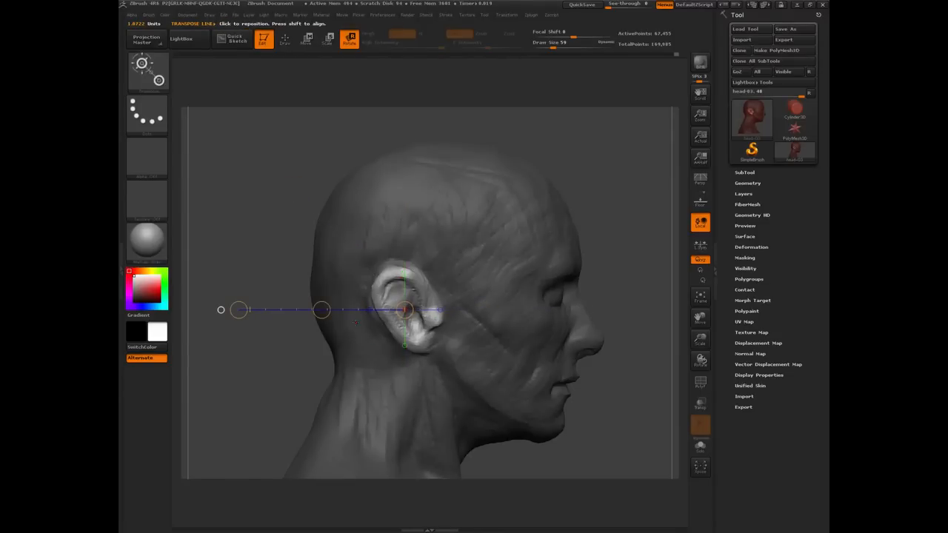
left_click(405, 275)
left_click(440, 310)
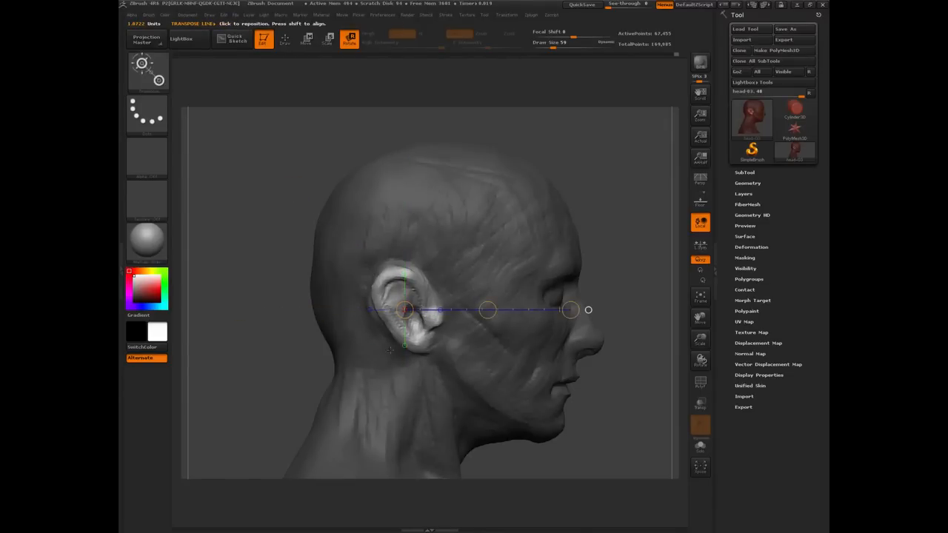
left_click(405, 346)
left_click(368, 310)
left_click(404, 275)
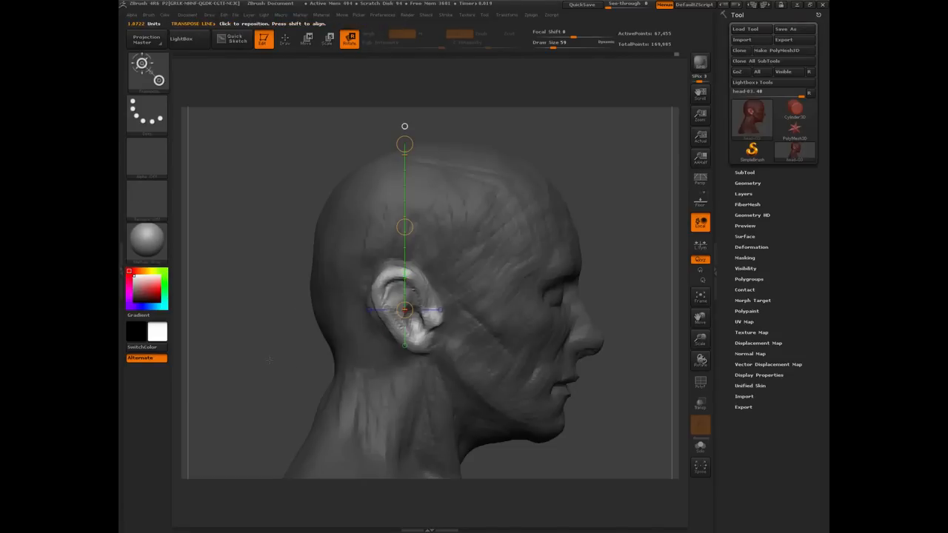
Try aligning the Transpose line with the ear's sideways and vertical axes from the back and front views.
left_click_drag(270, 361, 345, 361, "shift")
left_click(428, 311)
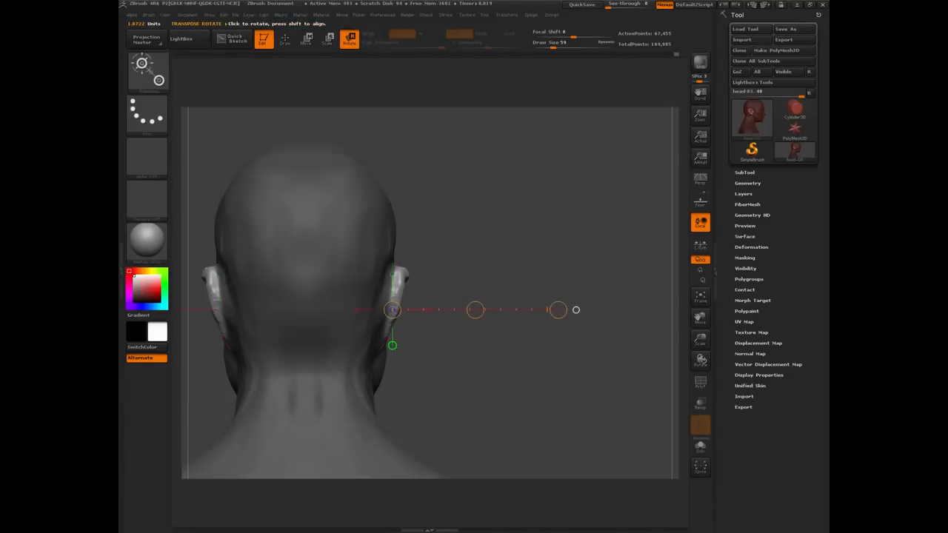
left_click(393, 345)
left_click_drag(470, 369, 548, 368, "shift")
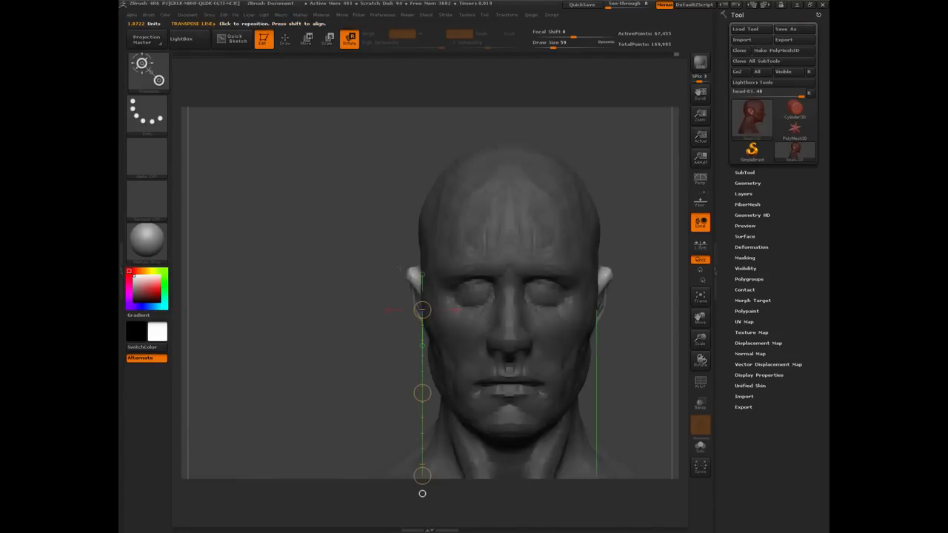
left_click(423, 271)
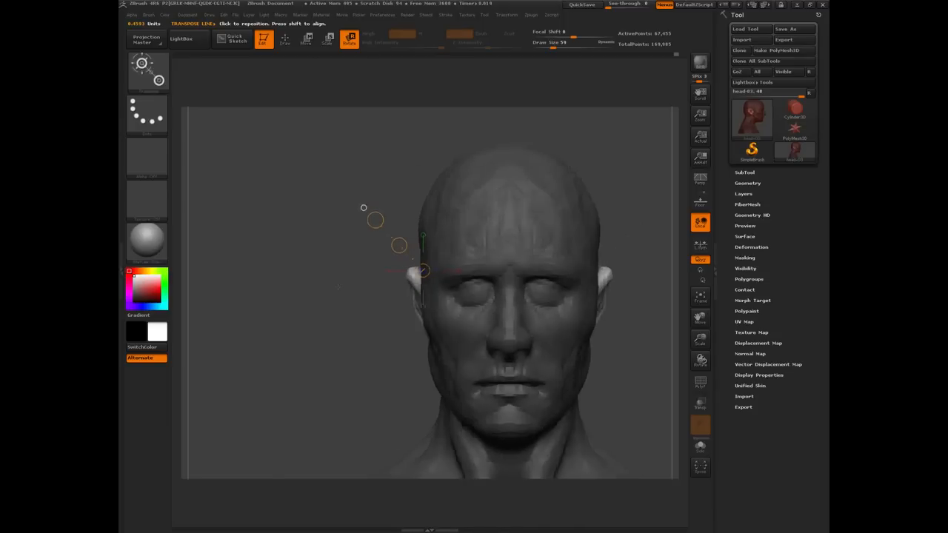
Set the Transpose line vertically through the ear in side view and spin the ears around it in front view.
mouse_move(311, 287)
left_mouse_down("shift")
mouse_move(386, 286)
mouse_move(321, 295)
left_mouse_up("shift")
left_click_drag(268, 354, 377, 298)
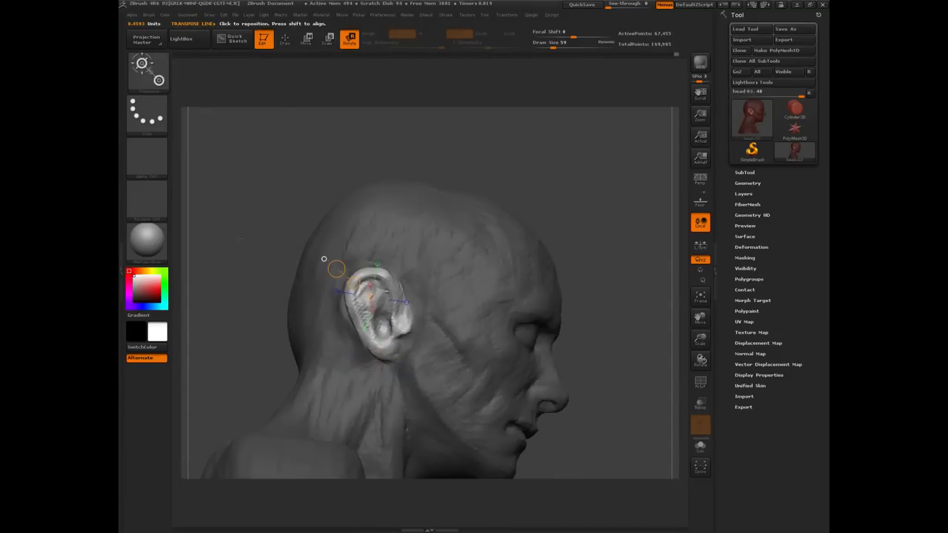
left_click_drag(239, 237, 255, 343)
left_click_drag(321, 295, 372, 207)
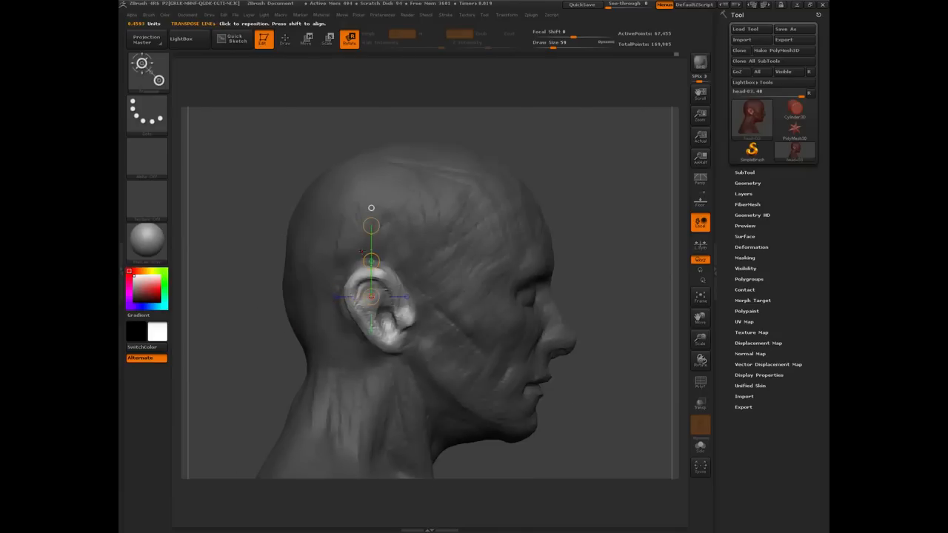
left_click_drag(251, 282, 269, 330, "alt")
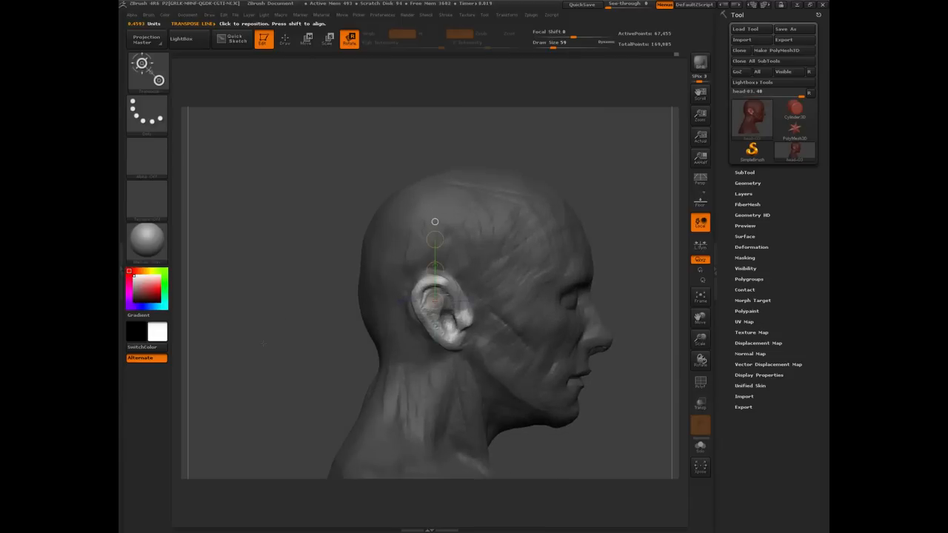
mouse_move(330, 315)
left_mouse_down()
mouse_move(278, 314)
mouse_move(355, 318)
mouse_move(313, 317)
left_mouse_up()
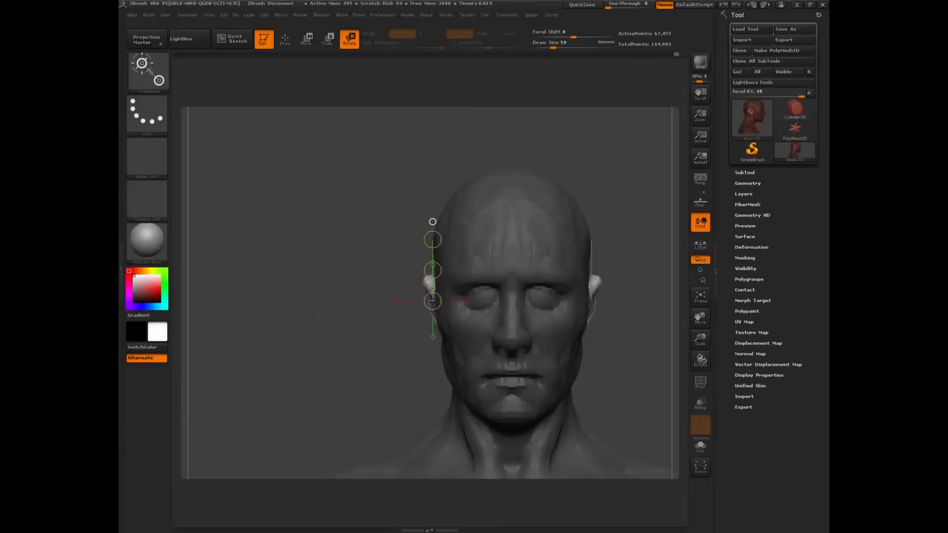
left_click_drag(433, 270, 429, 298)
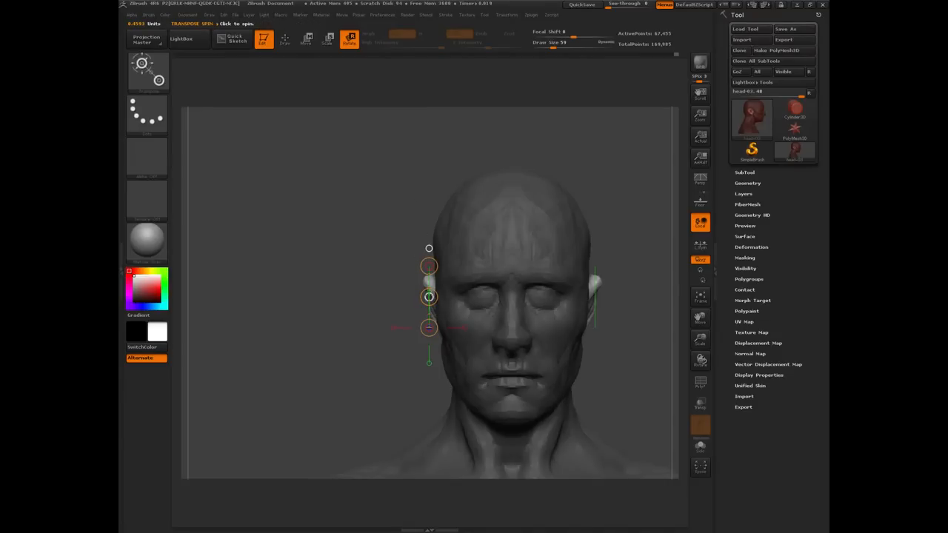
left_click(429, 297)
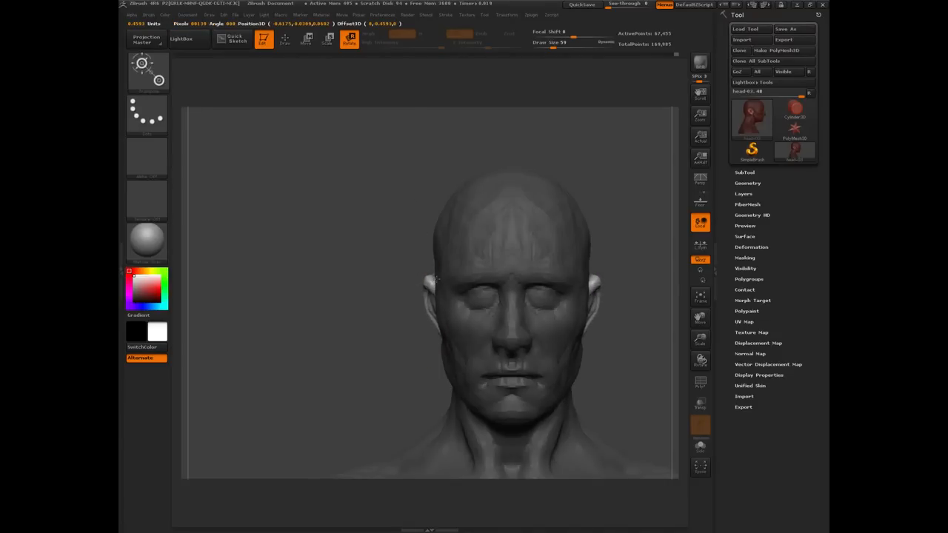
left_click_drag(437, 279, 436, 280)
Refine the ears' spin around the vertical line from behind, undoing one adjustment, and return to the front view.
left_click_drag(333, 306, 410, 306)
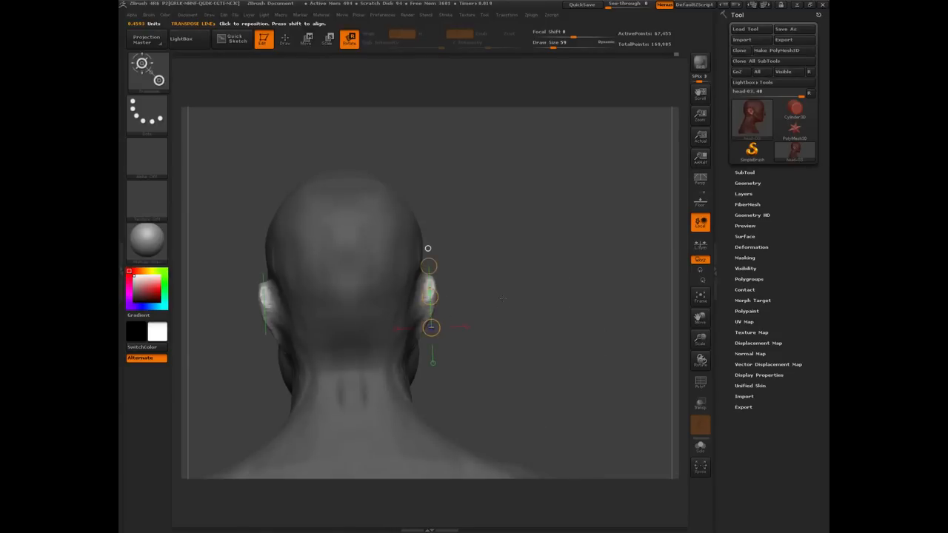
left_click_drag(430, 328, 435, 305)
mouse_move(429, 257)
left_mouse_down()
mouse_move(461, 272)
mouse_move(431, 264)
left_mouse_up()
key("ctrl+z")
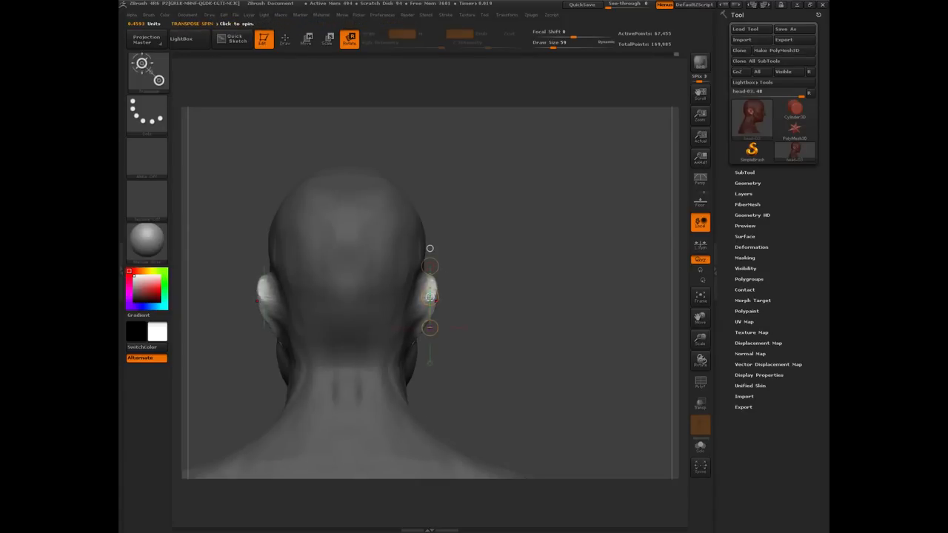
left_click_drag(429, 327, 438, 305)
left_click_drag(517, 326, 403, 345)
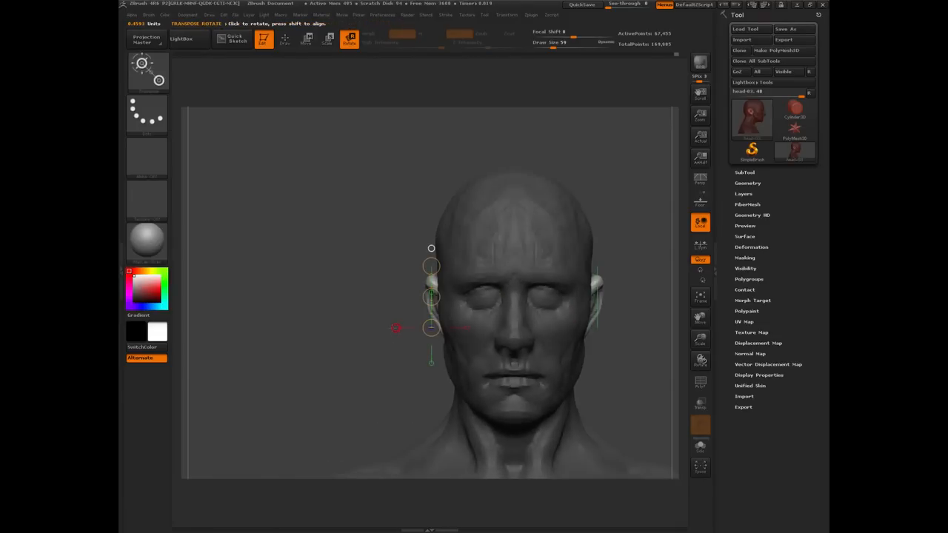
Move the ears outward from the sides of the head along a horizontal Transpose line in front view.
left_click_drag(431, 248, 351, 327)
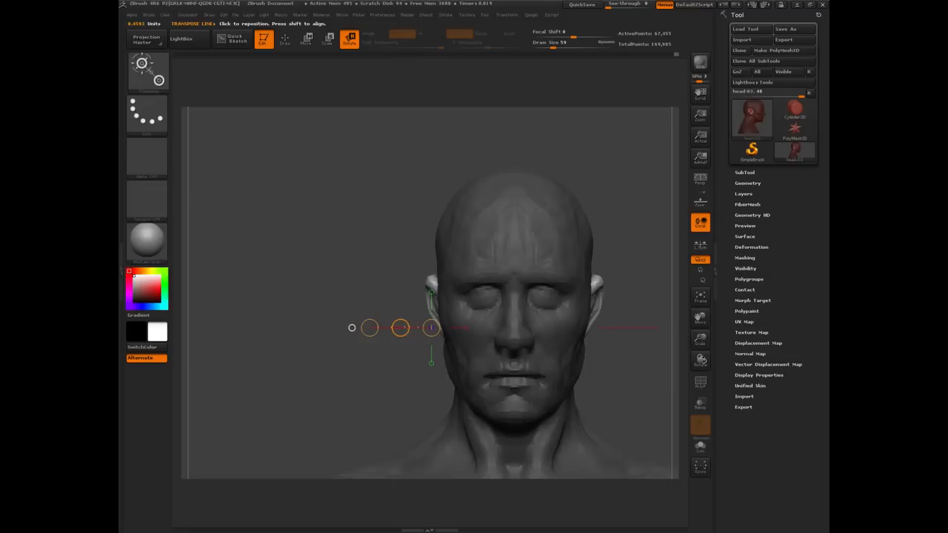
key("w")
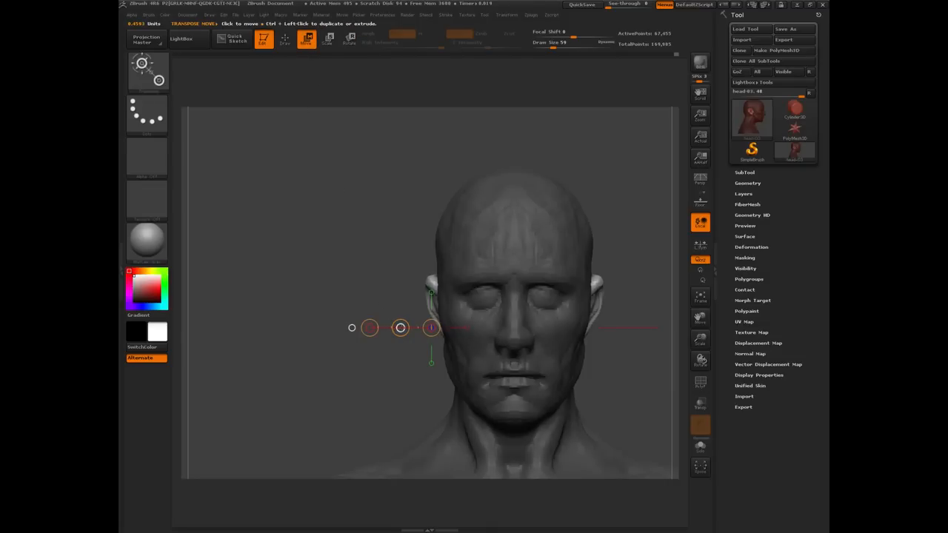
left_click_drag(400, 327, 391, 326)
mouse_move(324, 245)
left_mouse_down()
mouse_move(323, 285)
mouse_move(385, 274)
mouse_move(327, 250)
mouse_move(321, 258)
left_mouse_up()
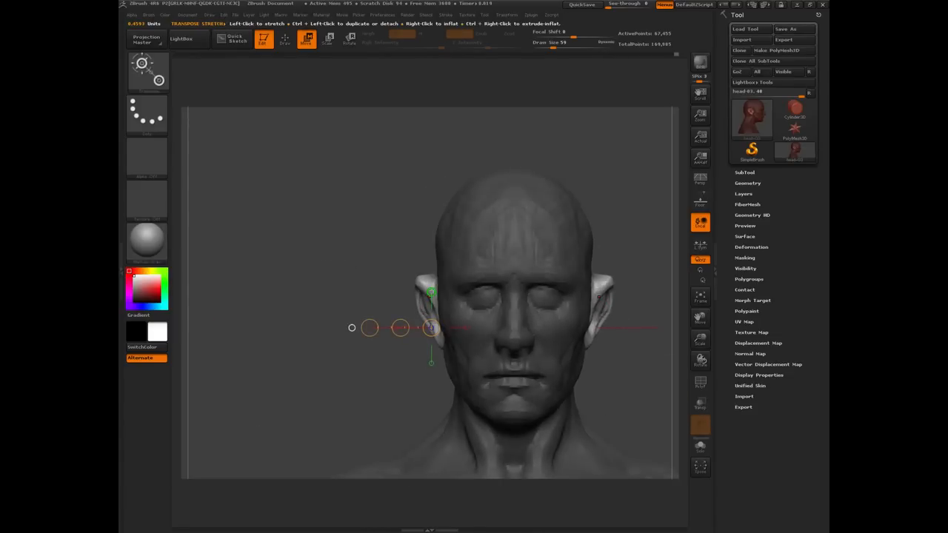
Align the Transpose line vertically at the ear again and turn the ears slightly around it.
left_click_drag(352, 328, 431, 248)
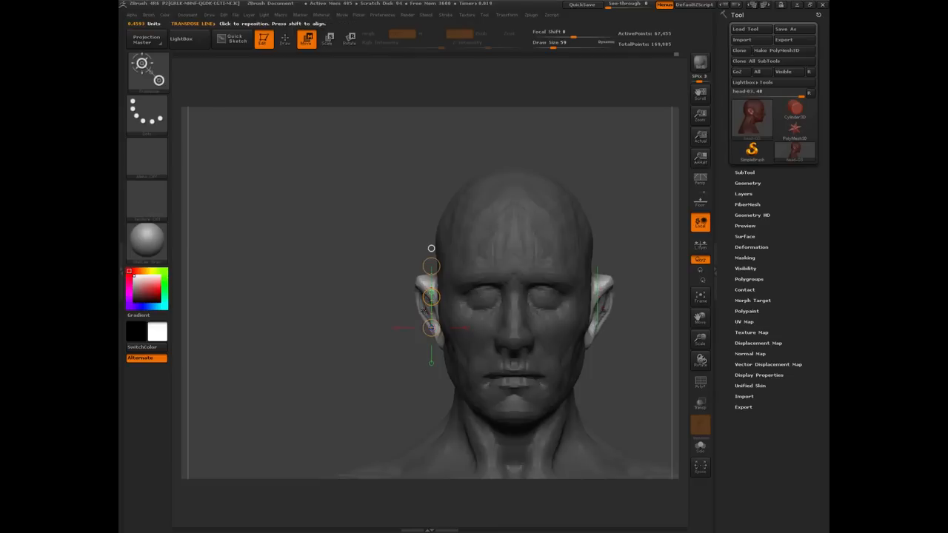
key("r")
mouse_move(431, 296)
left_mouse_down()
mouse_move(428, 311)
mouse_move(351, 327)
mouse_move(405, 326)
left_mouse_up()
key("w")
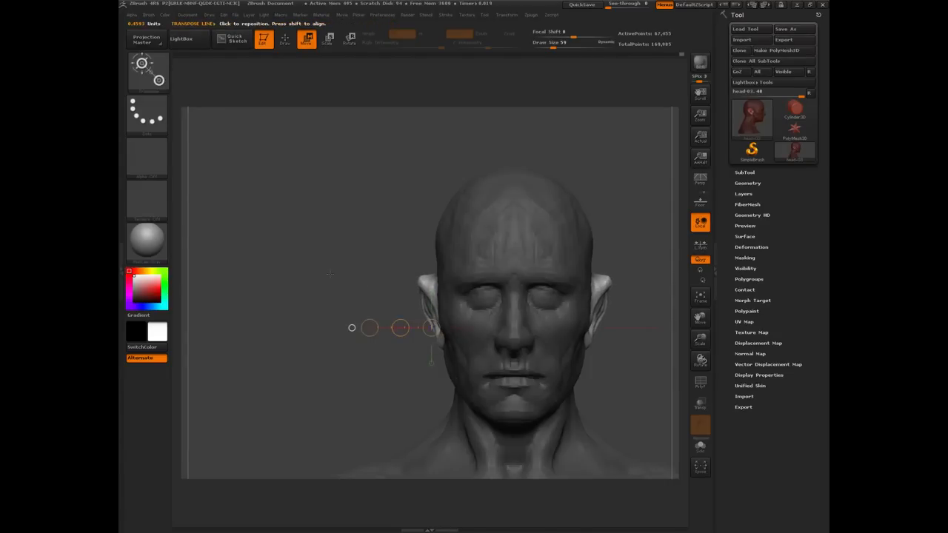
Adjust the ears' size in side view with Transpose Scale, placing the line at the ear's centre, top and lobe.
left_click_drag(330, 274, 374, 288)
left_click(415, 354)
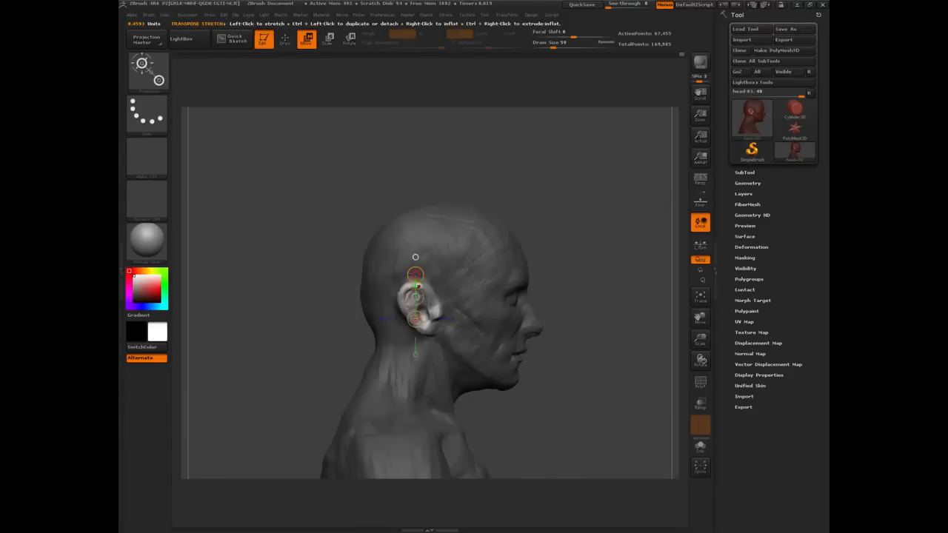
key("e")
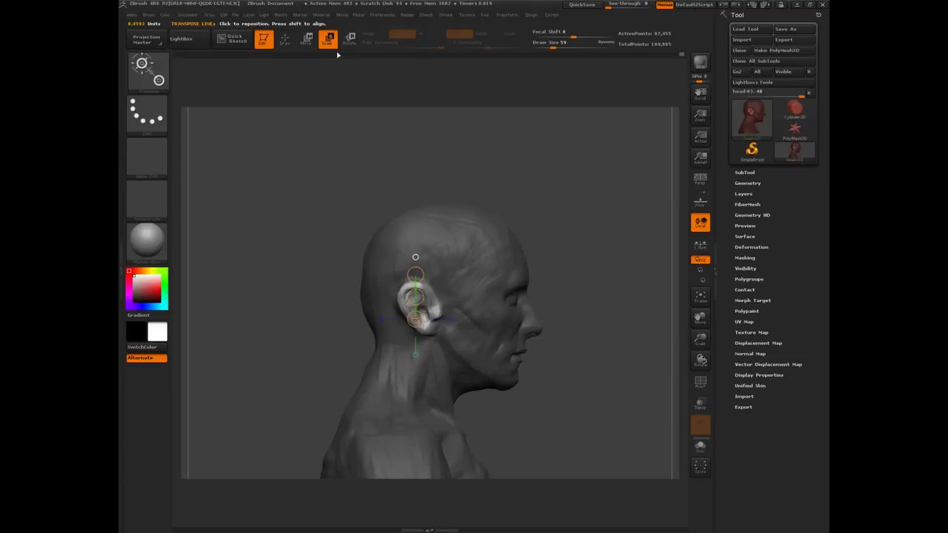
left_click_drag(416, 274, 412, 184)
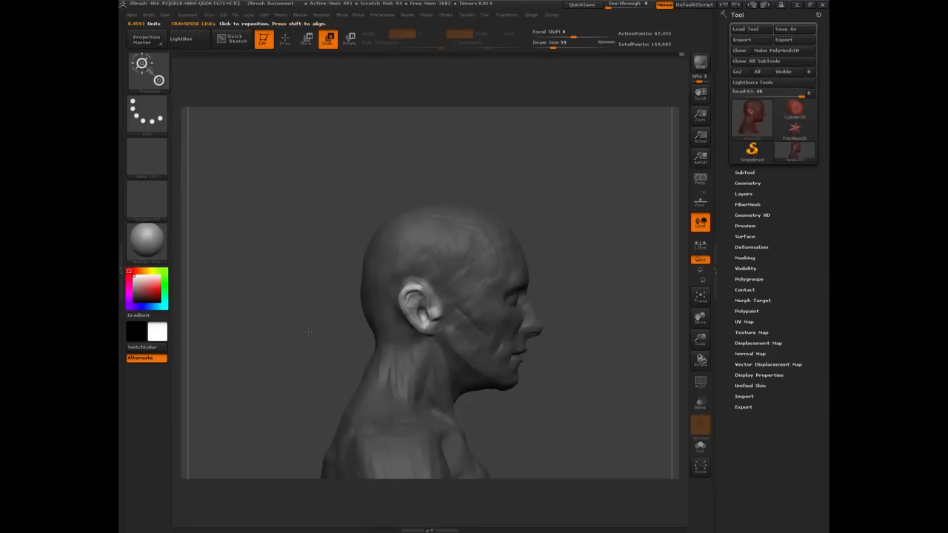
left_click_drag(308, 333, 314, 309, "alt")
left_click_drag(412, 225, 588, 225)
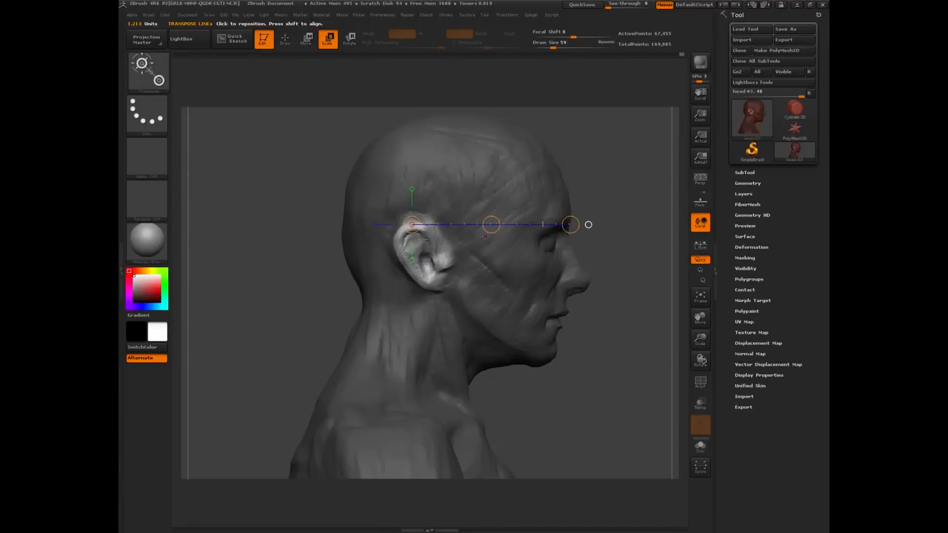
left_click_drag(485, 232, 484, 273)
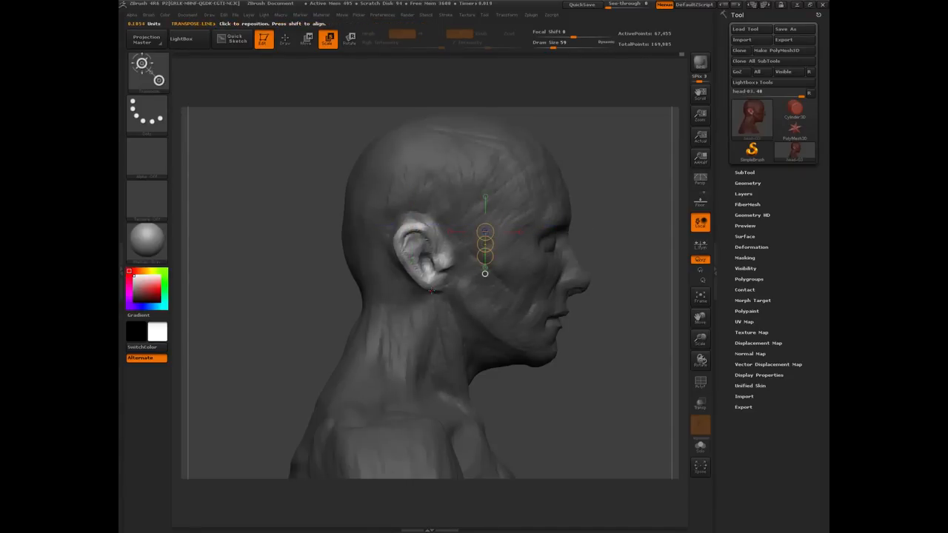
left_click_drag(428, 289, 603, 290)
Leave the Transpose tools and select the Move brush for sculpting the ears.
key("q")
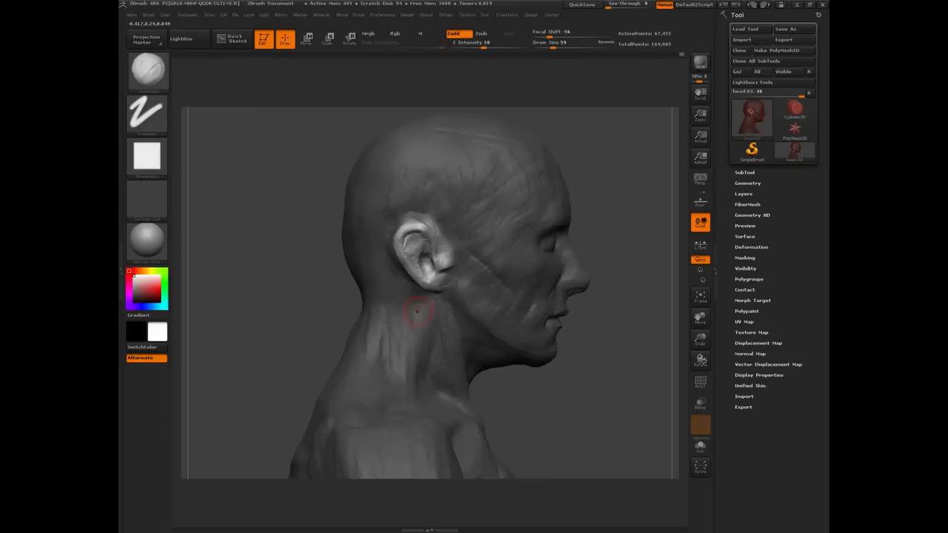
key("b")
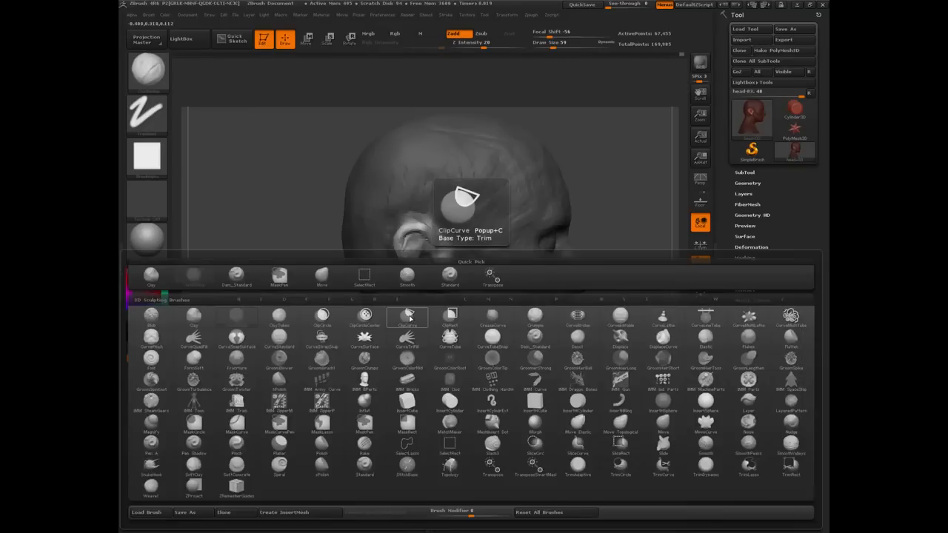
key("s")
key("t")
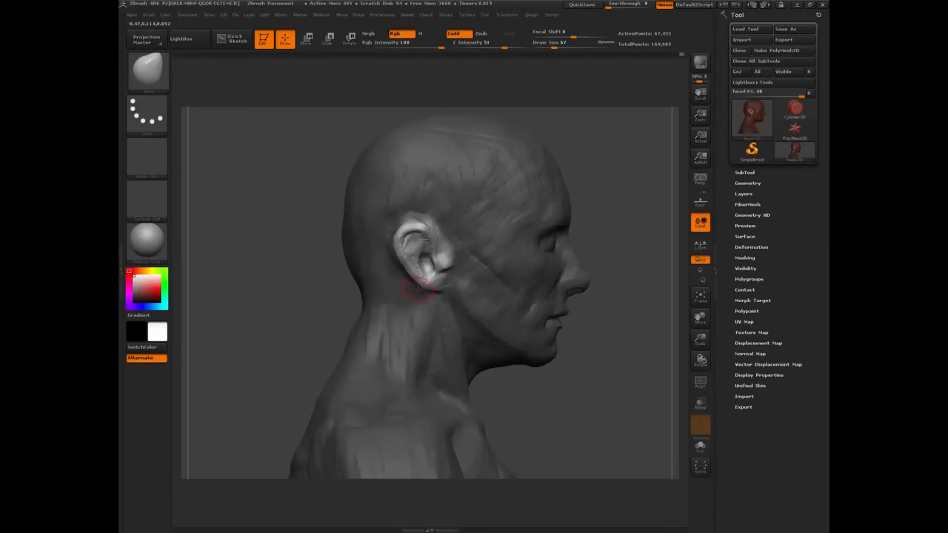
Adjust the ears' shape and their fit to the head with the Move brush at draw size 107.
key("bracketright")
key("bracketright")
key("bracketright")
key("bracketright")
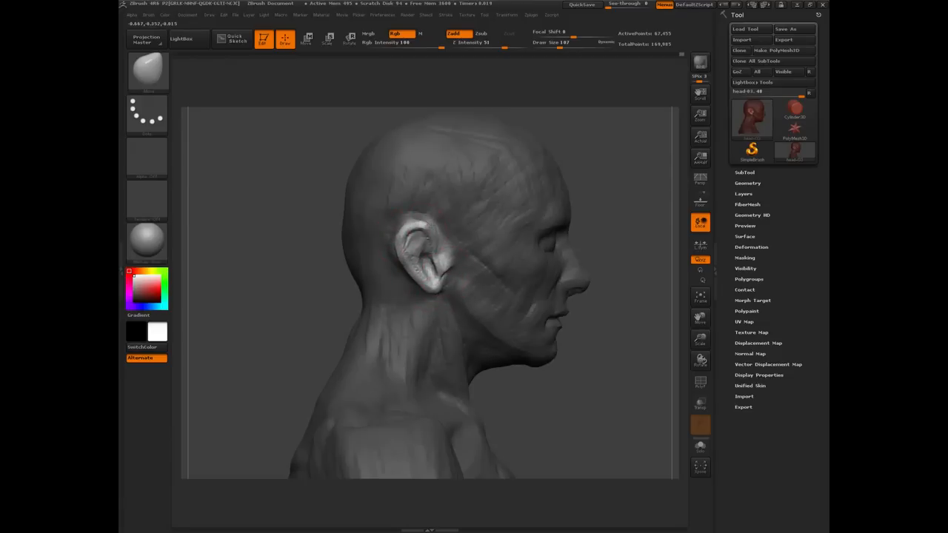
left_click_drag(292, 229, 389, 236)
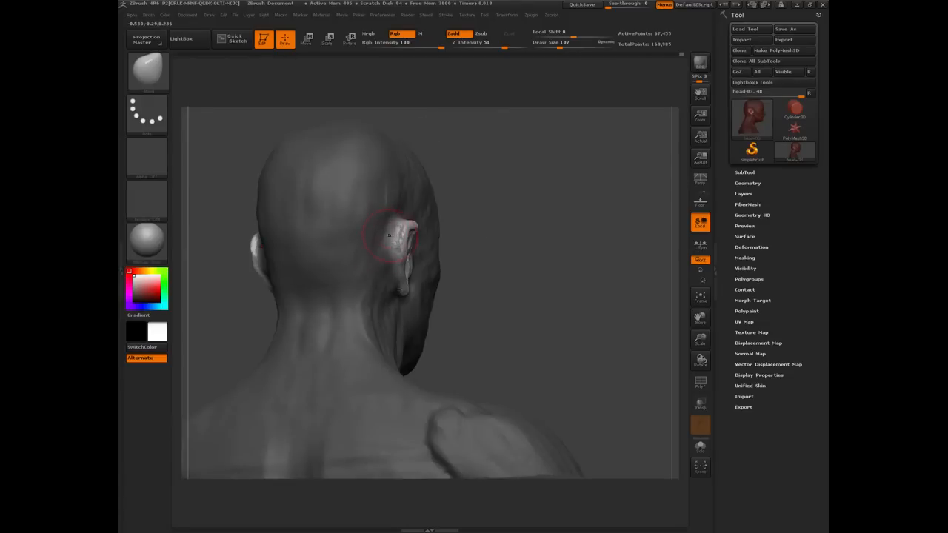
left_click_drag(540, 305, 392, 256)
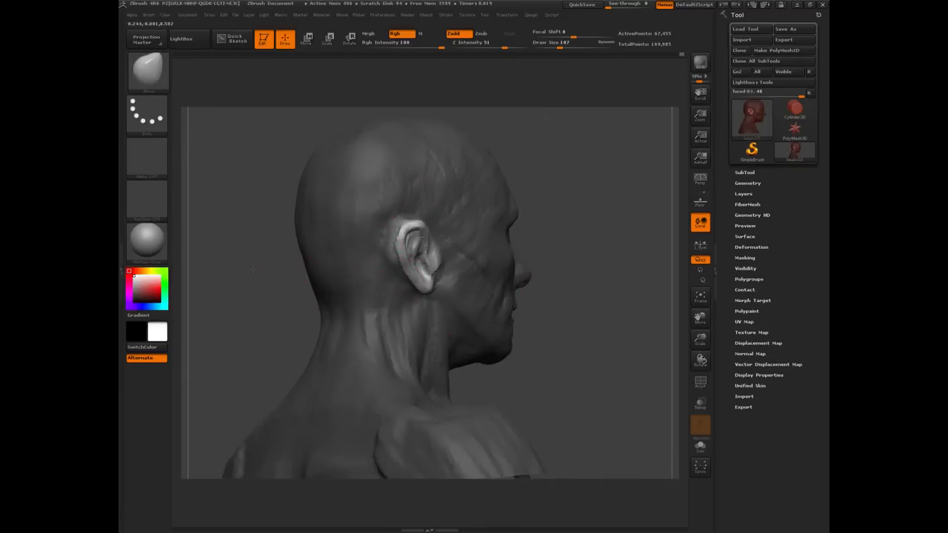
left_click_drag(264, 272, 386, 289)
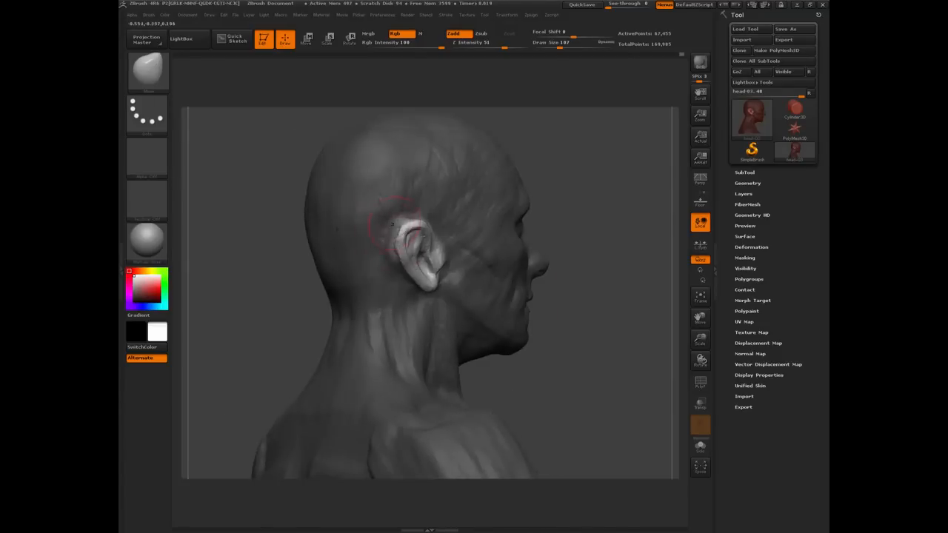
left_click_drag(289, 297, 268, 313)
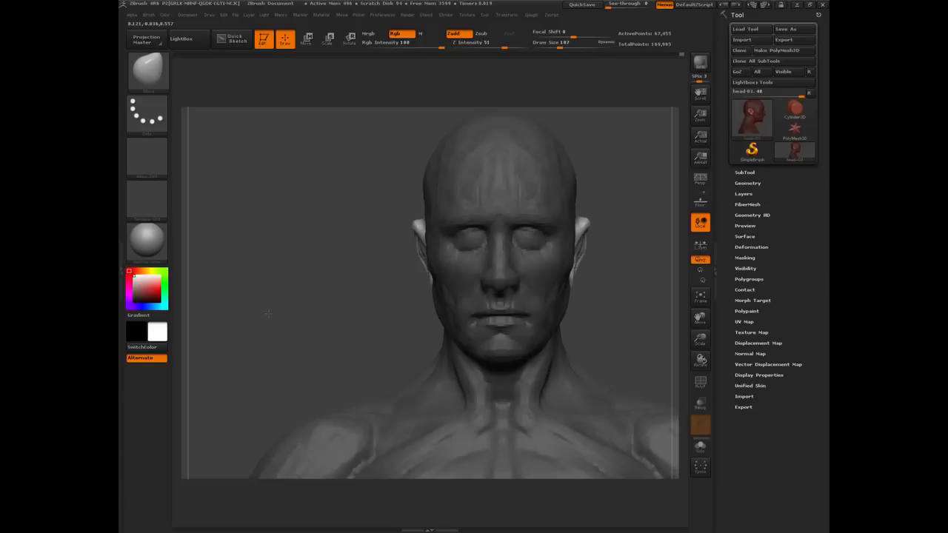
left_click_drag(268, 312, 316, 274)
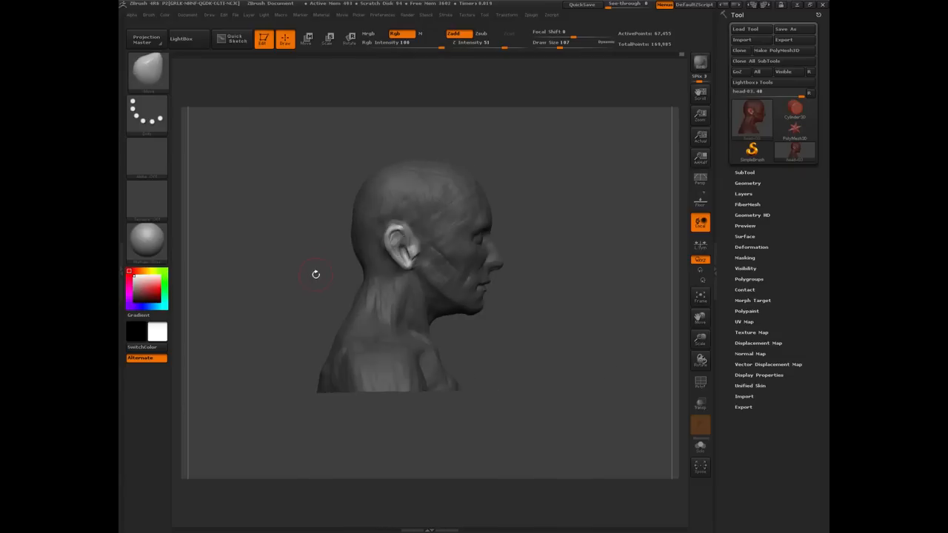
With the mask cleared and the whole torso unhidden, remesh the figure with DynaMesh.
left_click_drag(284, 235, 299, 315, "ctrl")
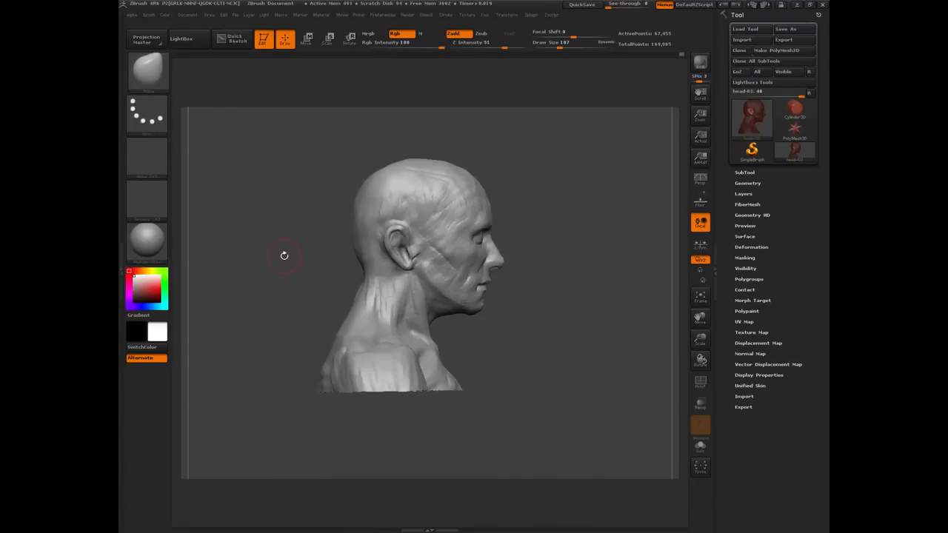
left_click_drag(275, 279, 271, 192, "ctrl")
key("ctrl+shift")
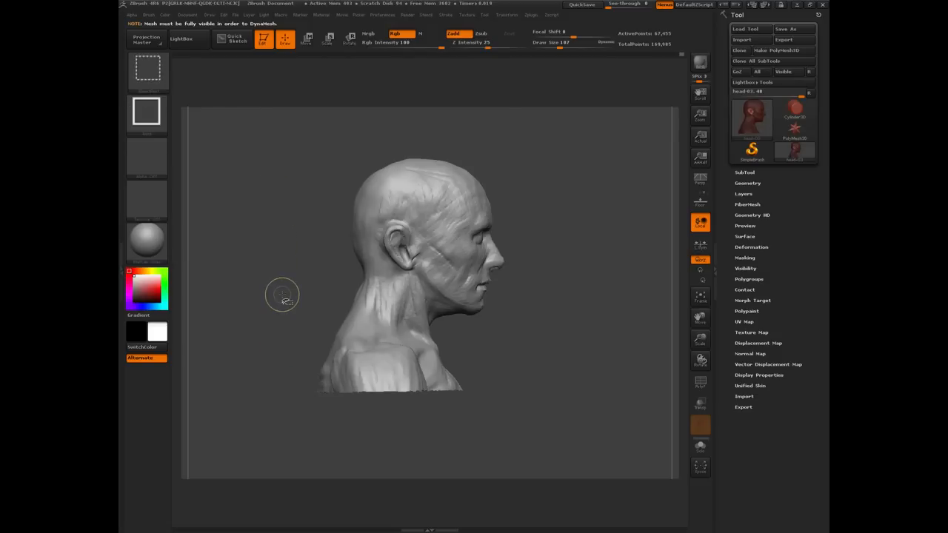
left_click(288, 275, "ctrl+shift")
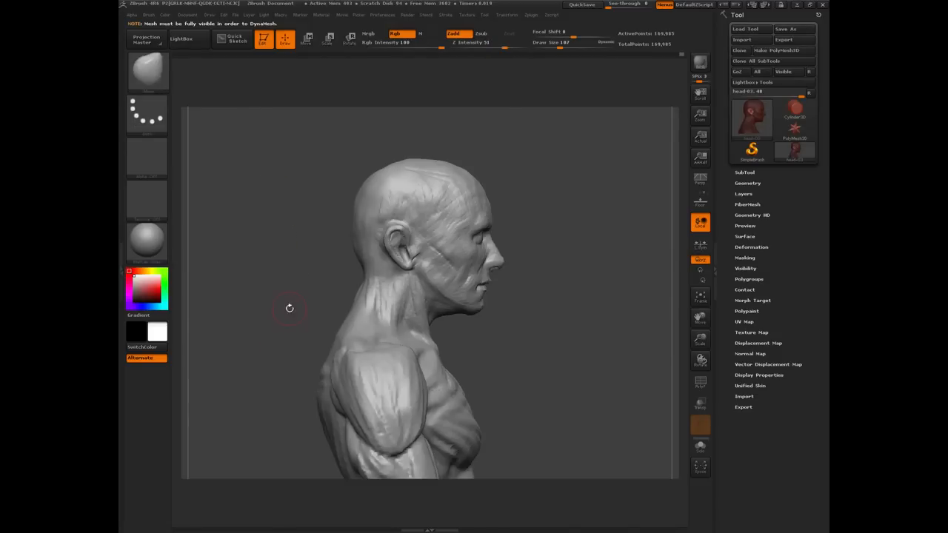
left_click_drag(290, 308, 287, 286, "shift")
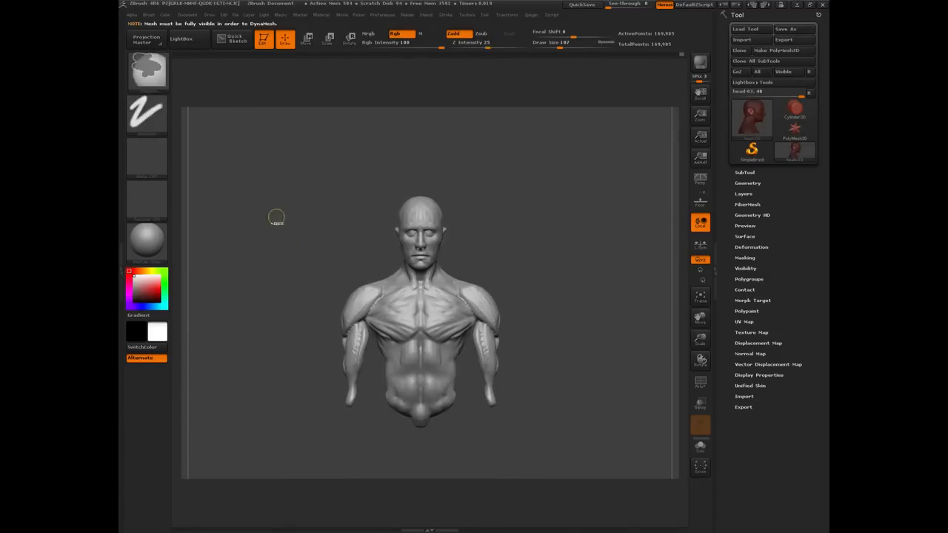
mouse_move(274, 177)
left_mouse_down("ctrl")
mouse_move(289, 311)
mouse_move(285, 272)
mouse_move(434, 248)
left_mouse_up("ctrl")
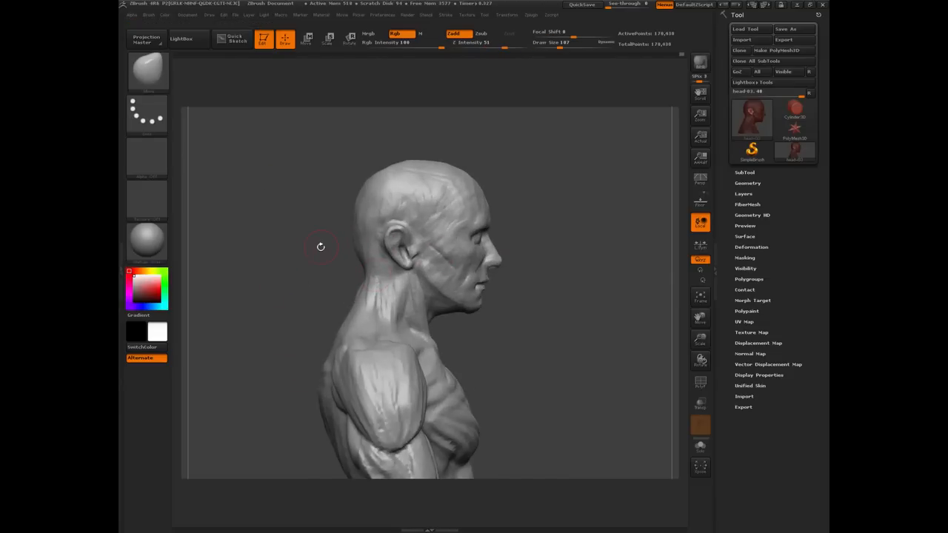
Examine the mesh around and behind the ear with and without the polyframe, comparing it before and after the remesh.
mouse_move(317, 250)
left_mouse_down("shift")
mouse_move(460, 277)
mouse_move(533, 376)
left_mouse_up("shift")
key("shift")
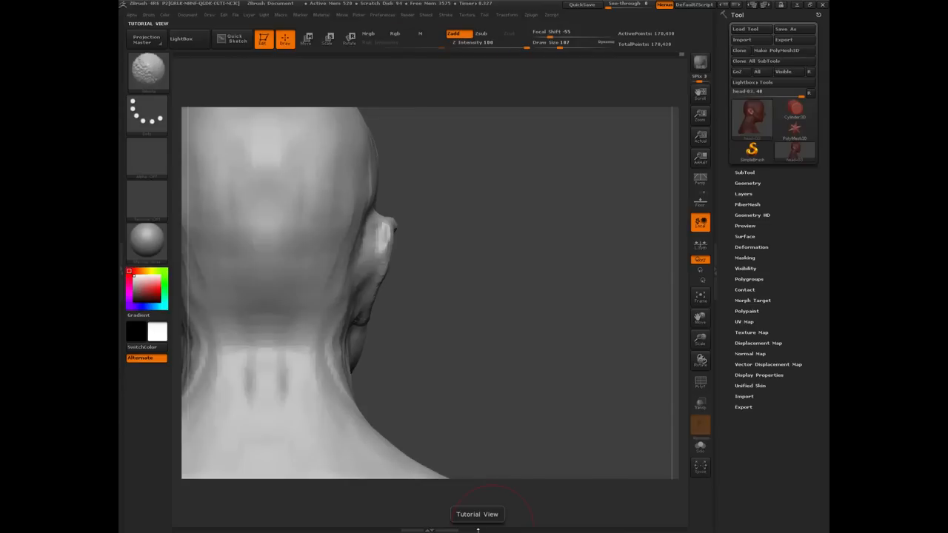
key("shift+f")
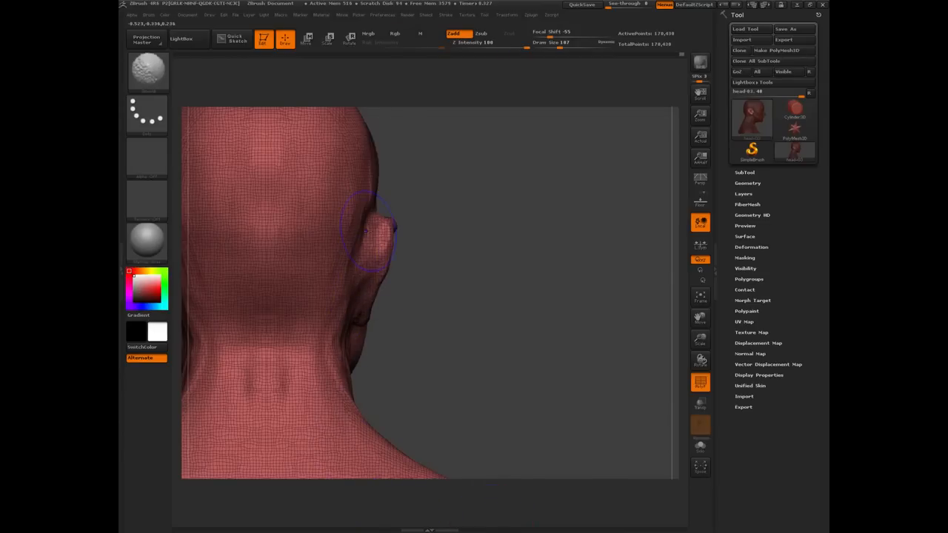
key("shift+f")
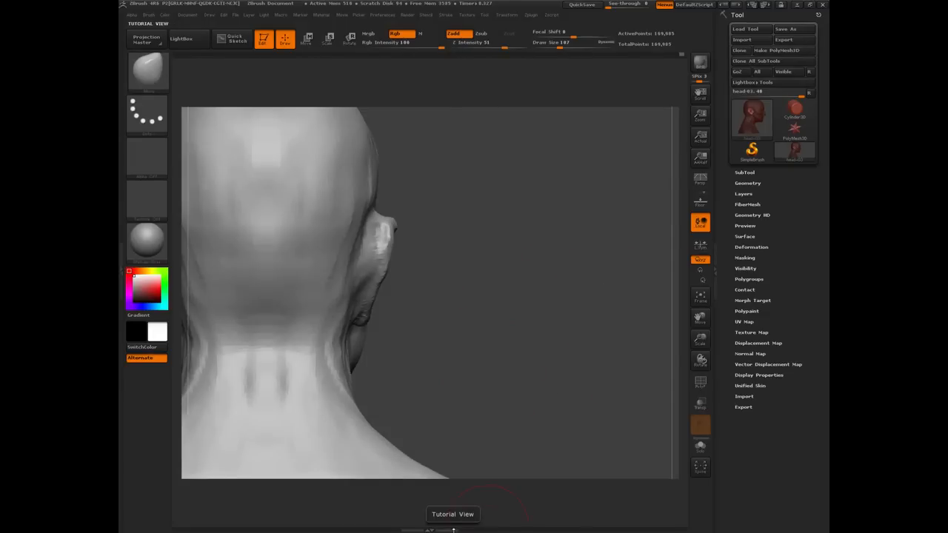
key("shift")
key("shift+f")
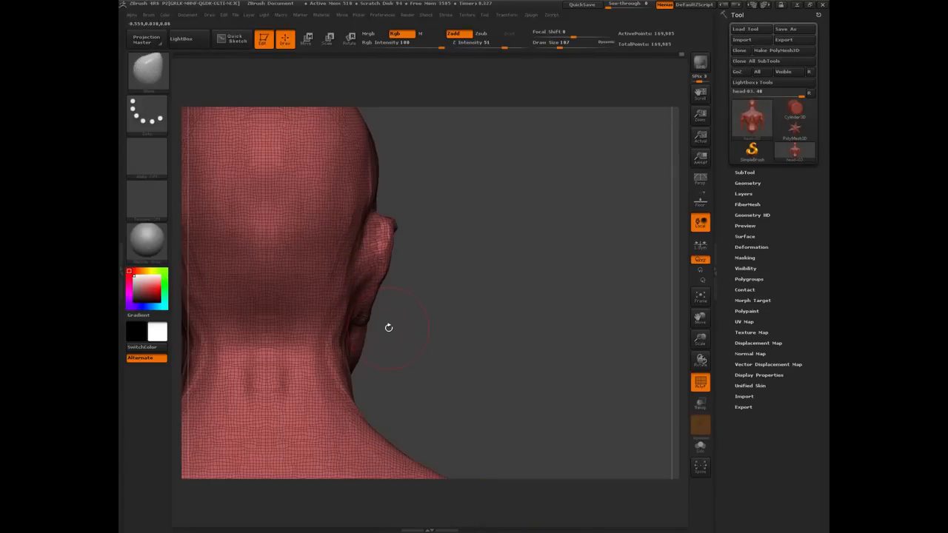
left_click_drag(389, 327, 391, 334, "ctrl")
left_click_drag(503, 329, 537, 333)
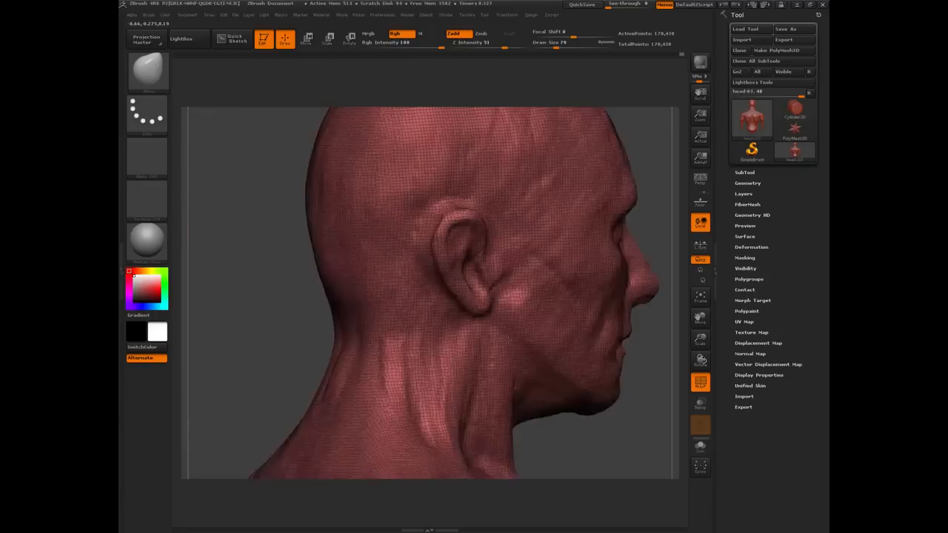
key("shift+f")
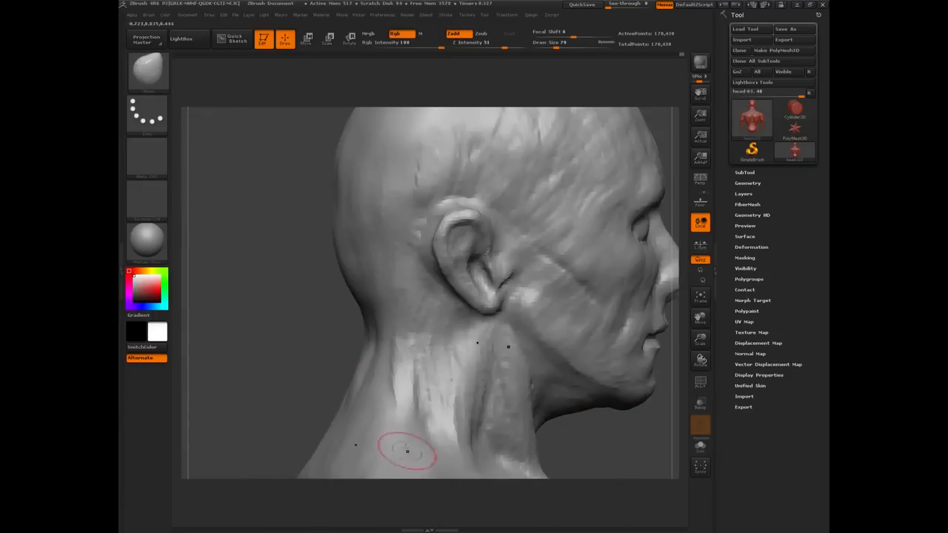
key("shift+f")
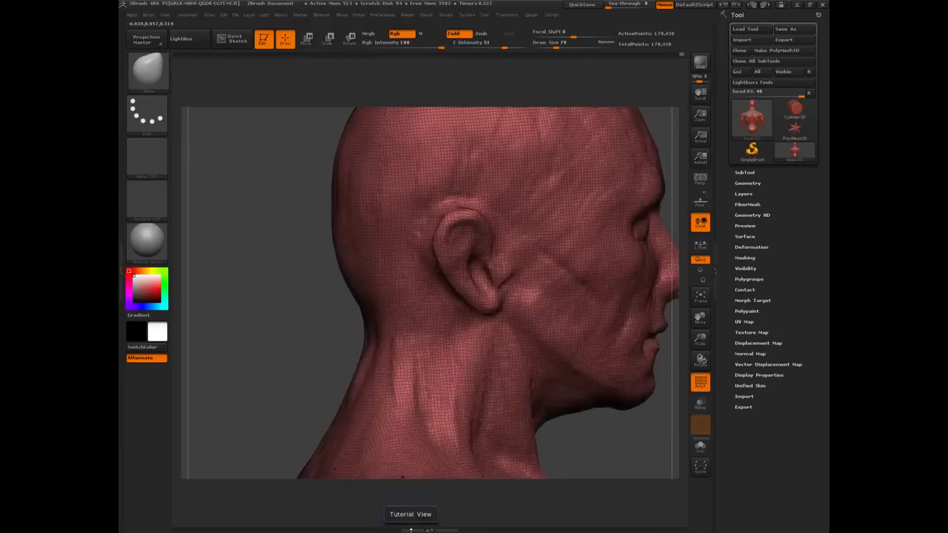
key("shift+f")
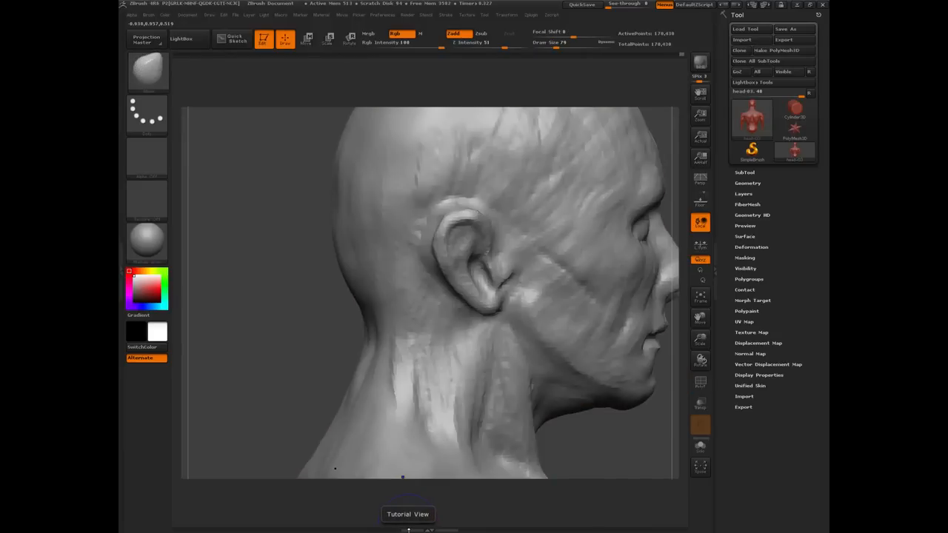
left_click_drag(289, 292, 355, 297)
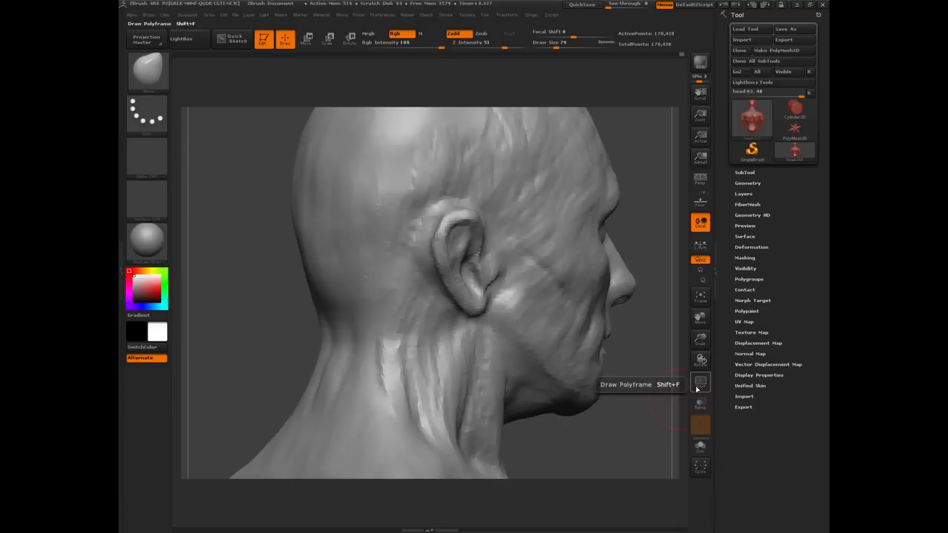
Build up volume on the back of the ears with the ClayBuildup brush at draw size 63.
mouse_move(238, 326)
left_mouse_down()
mouse_move(424, 245)
mouse_move(497, 226)
left_mouse_up()
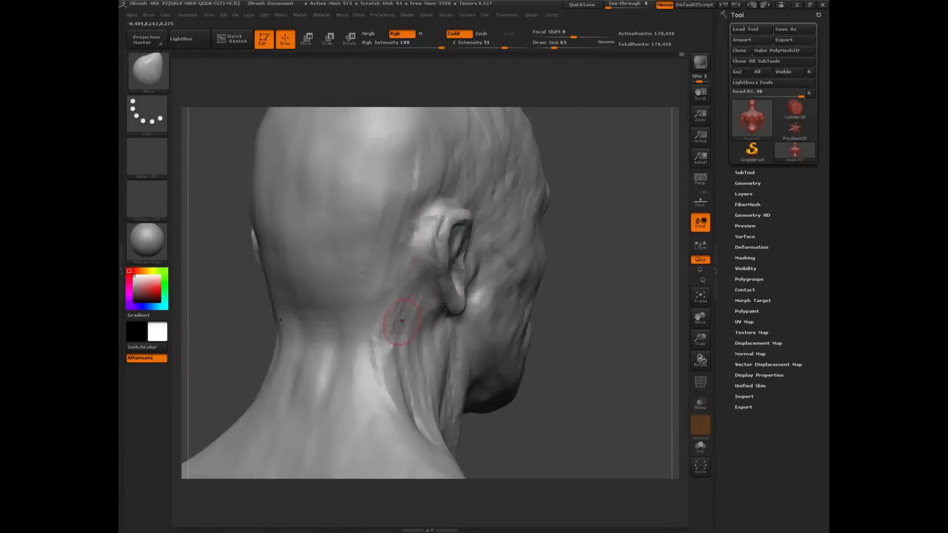
key("b")
key("c")
key("b")
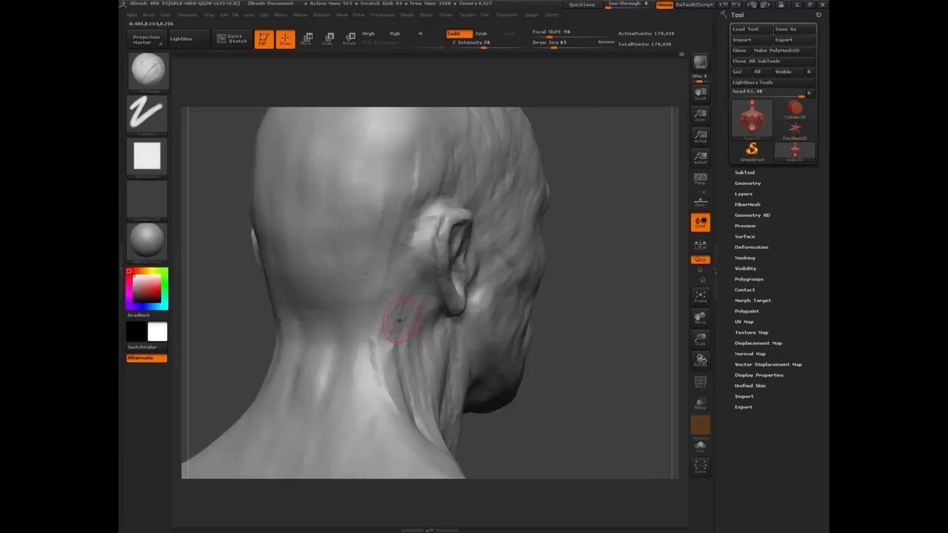
left_click_drag(571, 335, 628, 331)
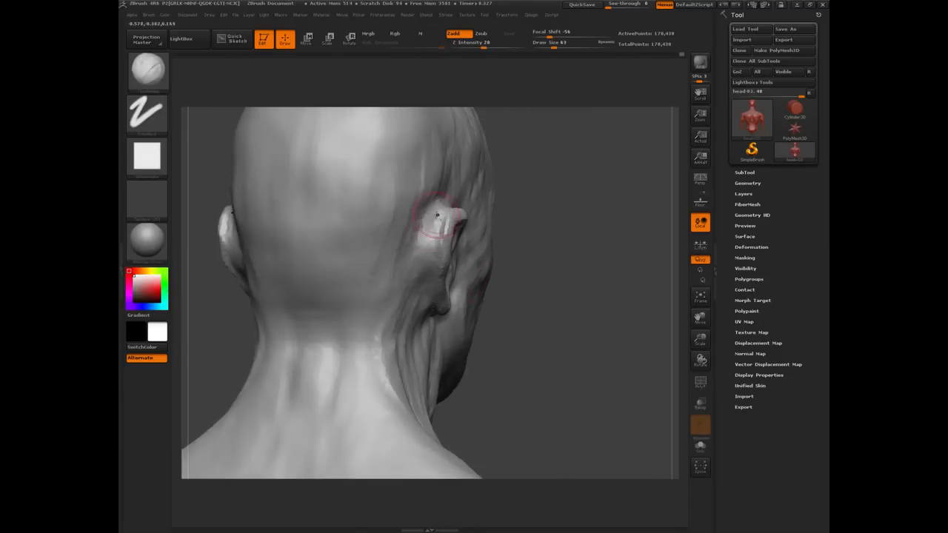
left_click_drag(438, 219, 424, 270)
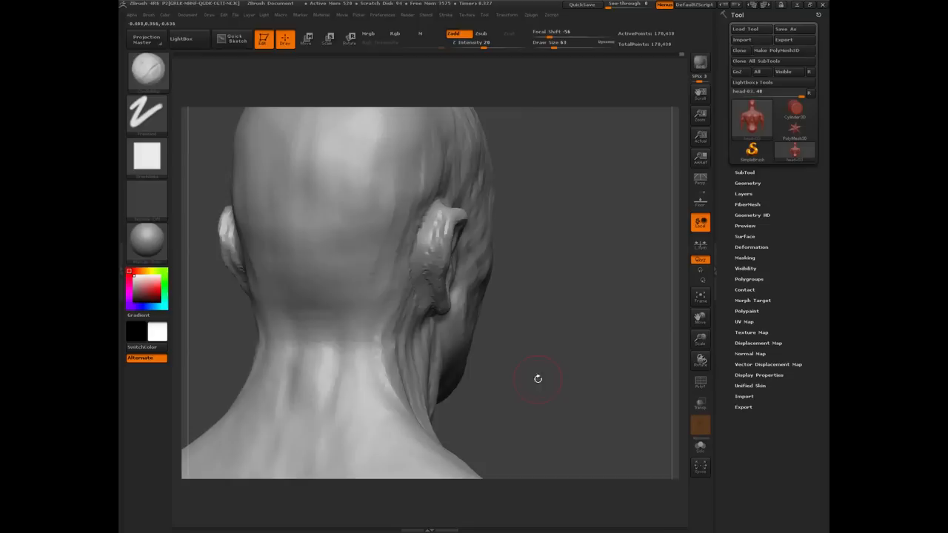
left_click_drag(538, 378, 434, 252)
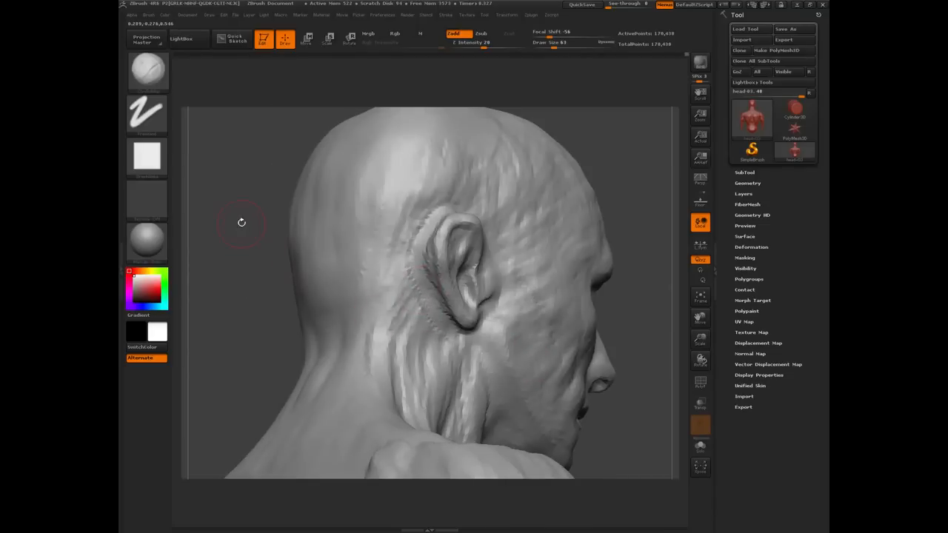
Add finer clay strokes around the rear edge of the ears with the draw size reduced to 47.
left_click_drag(242, 222, 204, 285)
left_click_drag(452, 234, 428, 231)
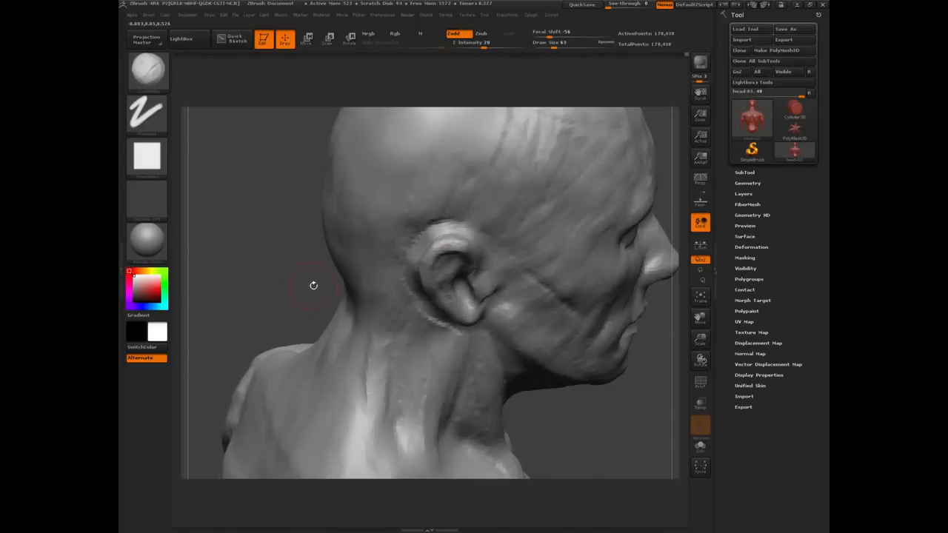
mouse_move(301, 283)
left_mouse_down()
mouse_move(416, 257)
mouse_move(424, 239)
mouse_move(396, 303)
left_mouse_up()
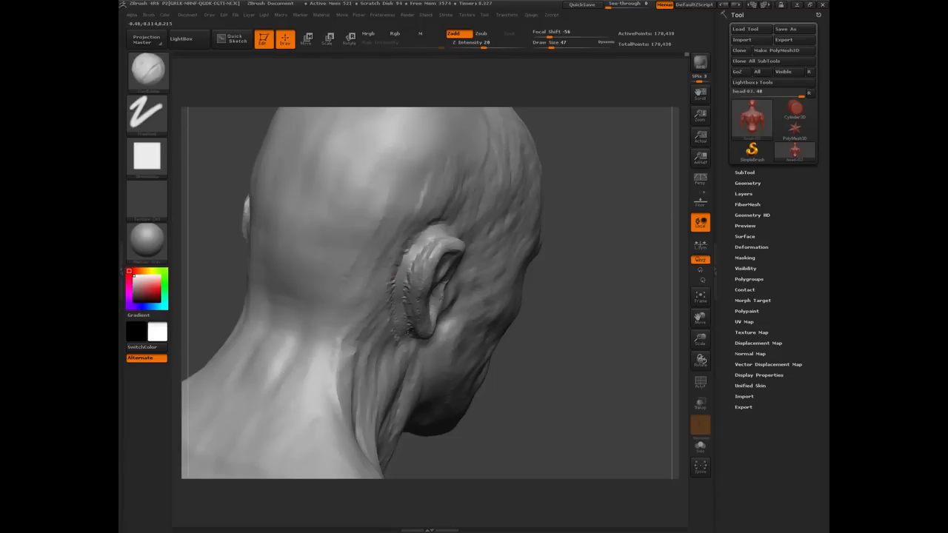
left_click_drag(568, 404, 430, 251)
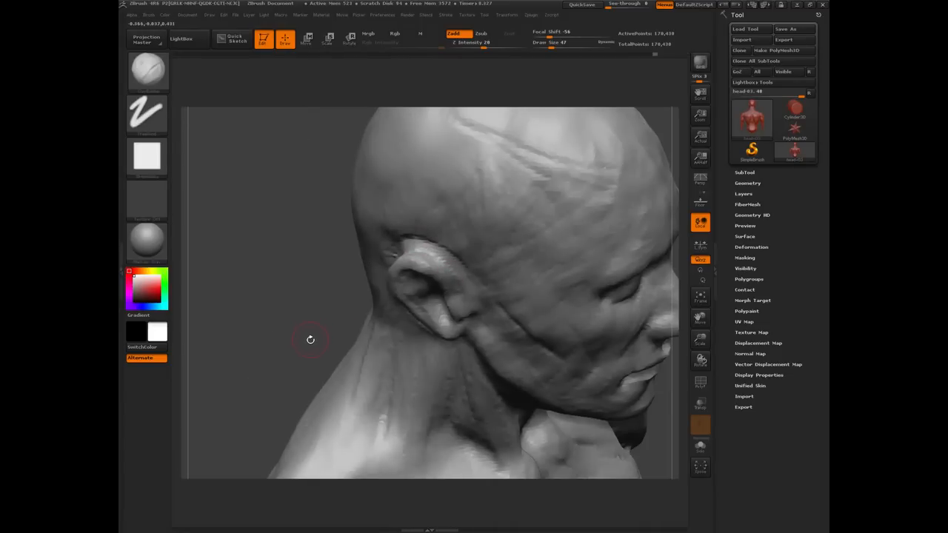
Carve the crease where the ears meet the head and define the ear forms with the Dam_Standard brush.
key("b")
key("d")
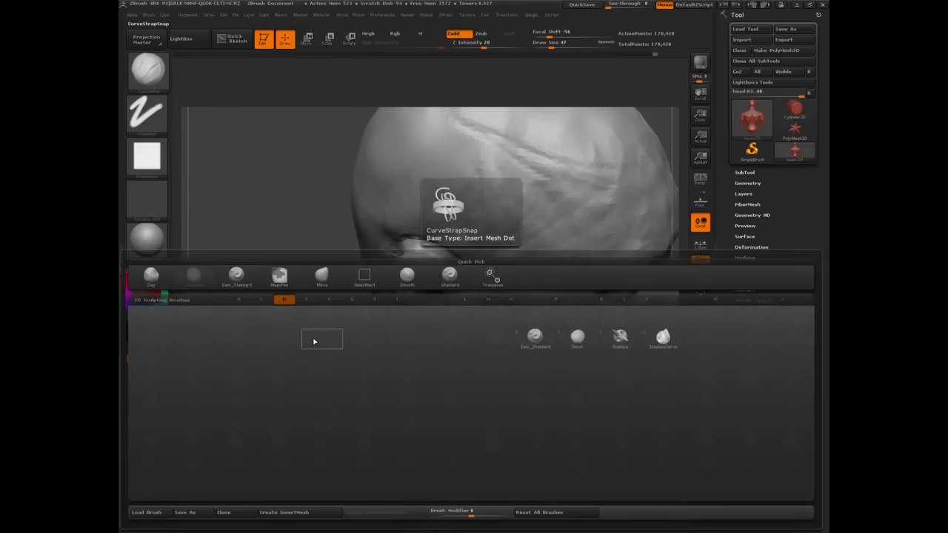
key("s")
mouse_move(278, 250)
left_mouse_down()
mouse_move(420, 247)
mouse_move(466, 281)
left_mouse_up()
left_click_drag(349, 304, 474, 286)
mouse_move(419, 253)
left_mouse_down()
mouse_move(391, 280)
mouse_move(382, 305)
left_mouse_up()
left_click_drag(509, 395, 575, 382)
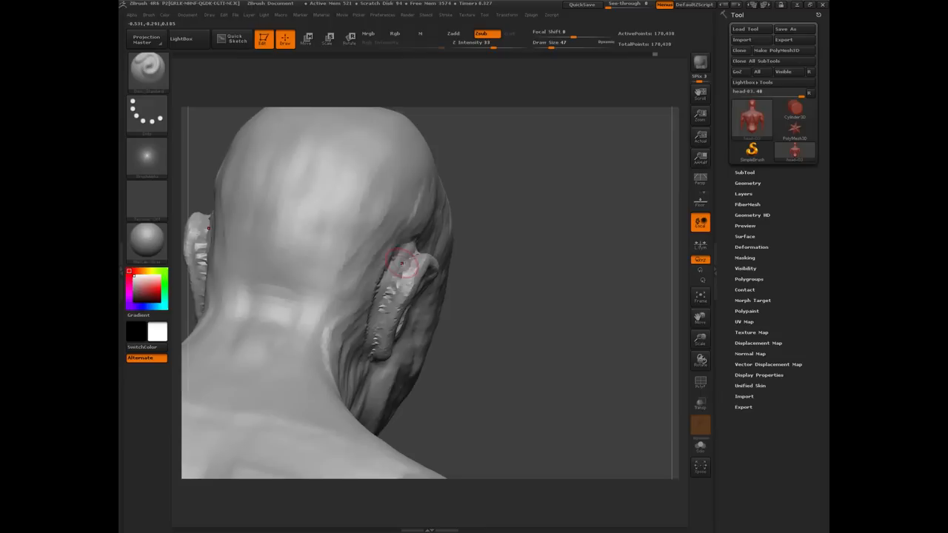
left_click_drag(401, 267, 375, 354)
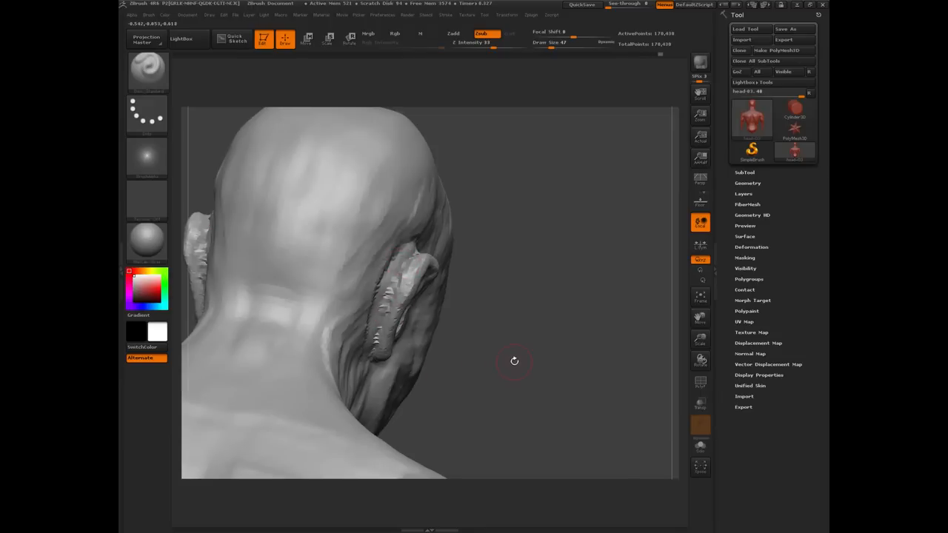
mouse_move(514, 361)
left_mouse_down()
mouse_move(548, 363)
mouse_move(521, 368)
left_mouse_up()
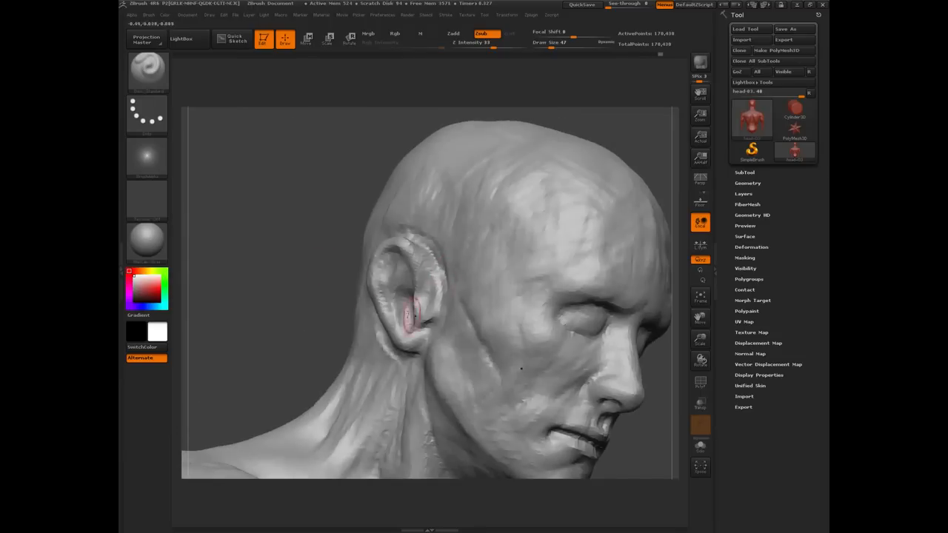
left_click_drag(311, 303, 280, 323)
left_click_drag(280, 323, 285, 304)
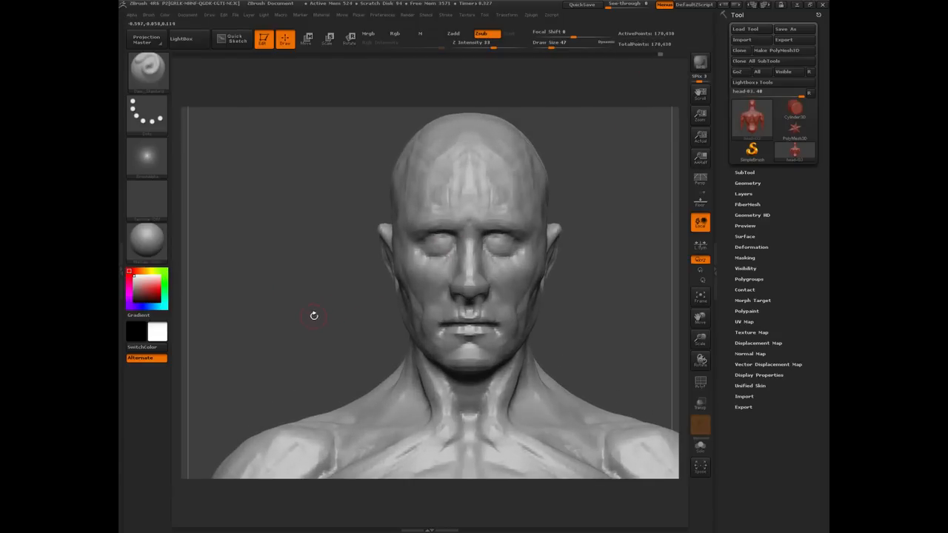
Isolate the head by hiding the body below the neck and check the ears in side and front views.
left_click_drag(293, 320, 291, 275, "alt")
left_click_drag(290, 275, 355, 274, "shift")
mouse_move(271, 149)
left_mouse_down("ctrl+shift")
mouse_move(288, 204)
mouse_move(464, 304)
mouse_move(563, 326)
mouse_move(567, 337)
left_mouse_up("ctrl+shift")
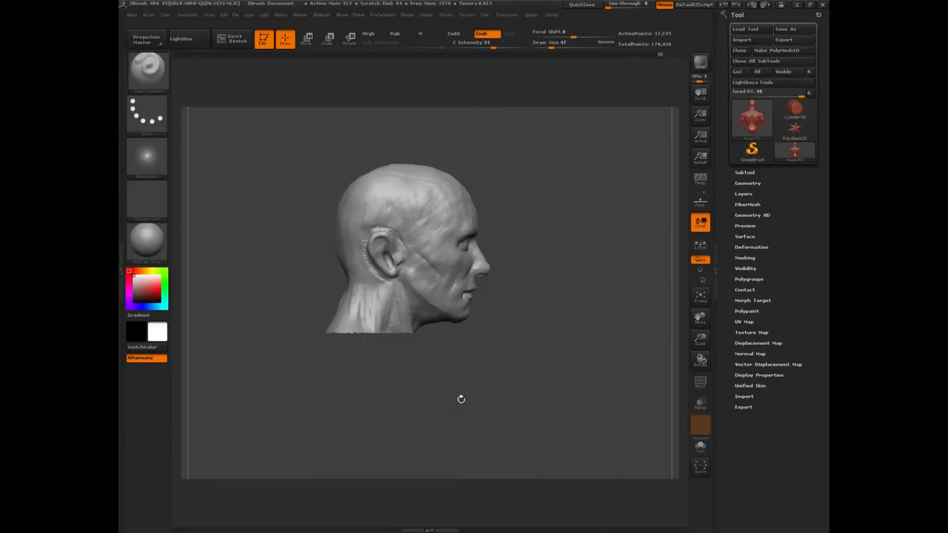
left_click_drag(459, 398, 370, 336, "shift")
left_click_drag(299, 292, 275, 286, "shift")
left_click_drag(455, 374, 519, 297, "shift")
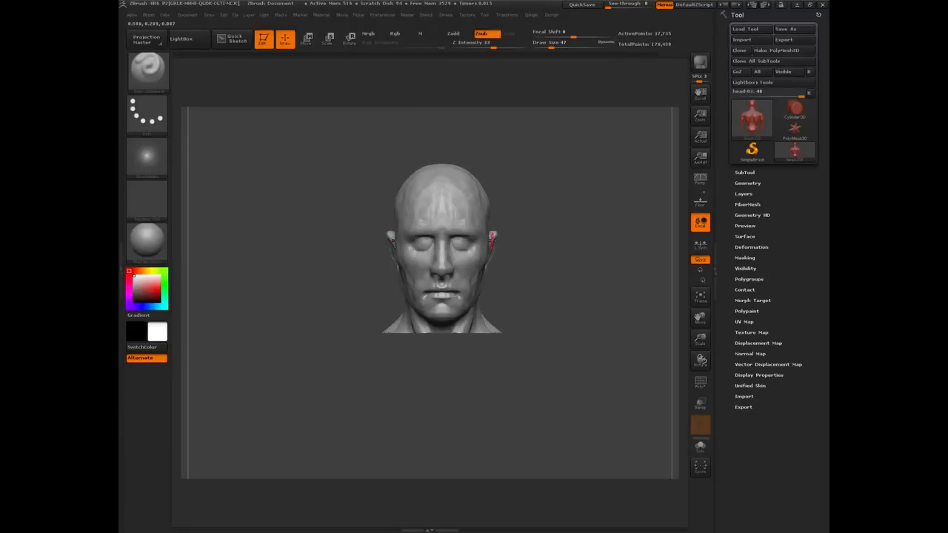
Examine the head's mesh density with the polygon wireframe shown, from the side, back, three-quarter and front.
left_click_drag(251, 268, 415, 296, "alt")
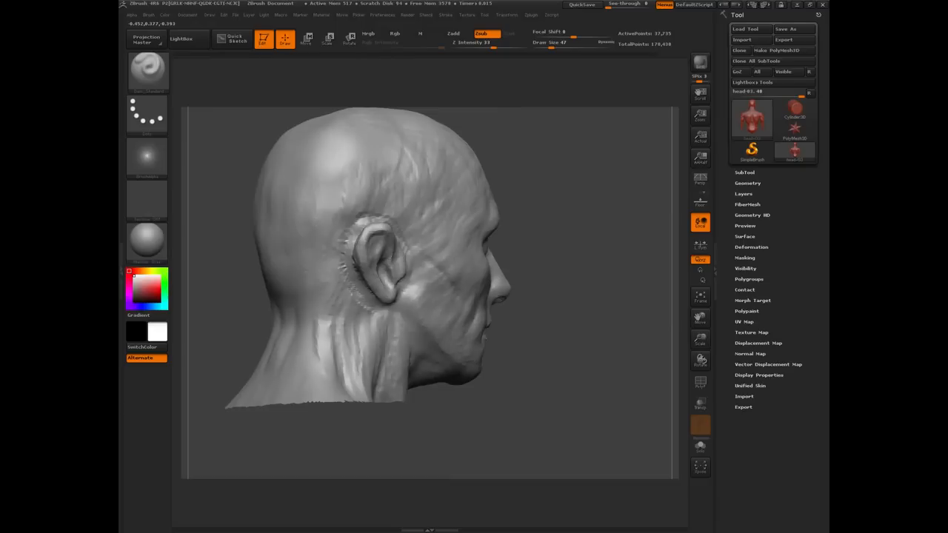
left_click_drag(423, 461, 269, 465)
key("shift+f")
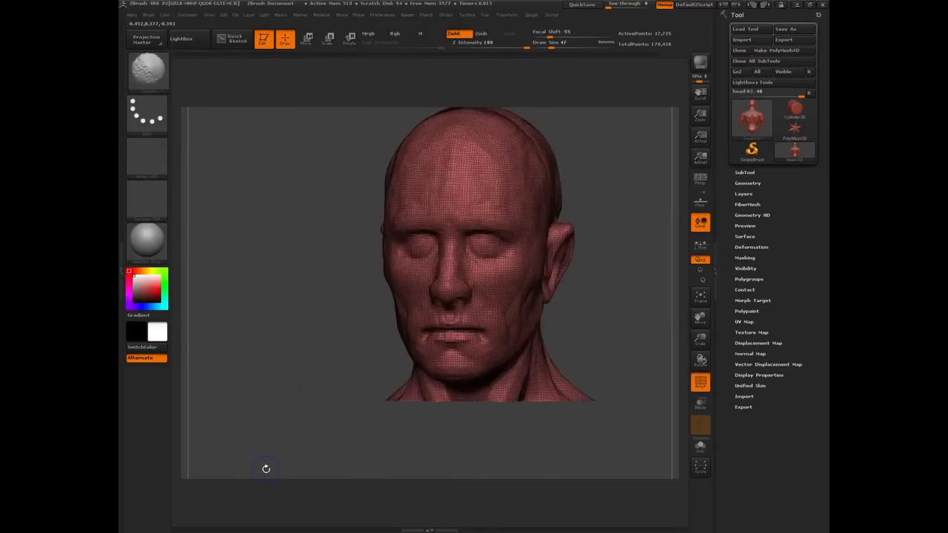
left_click_drag(249, 326, 319, 328)
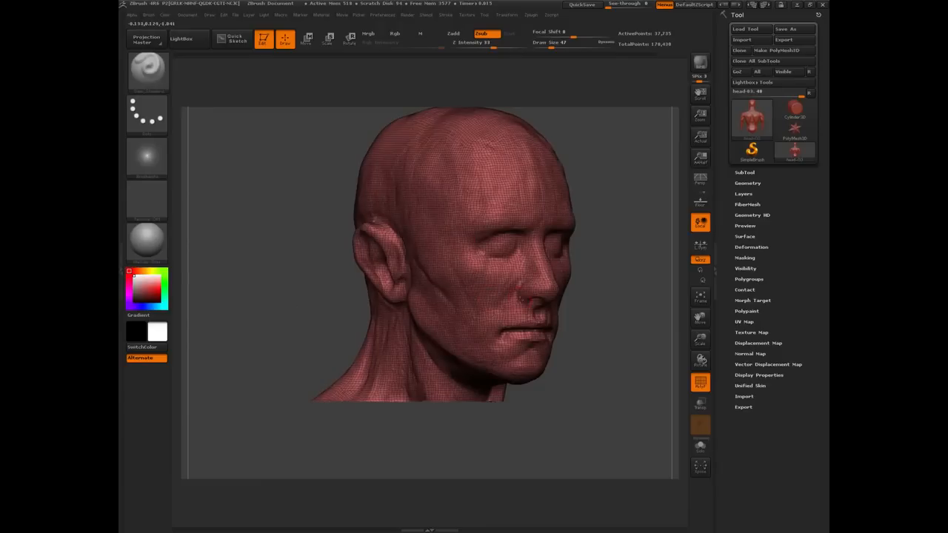
left_click_drag(311, 273, 386, 275)
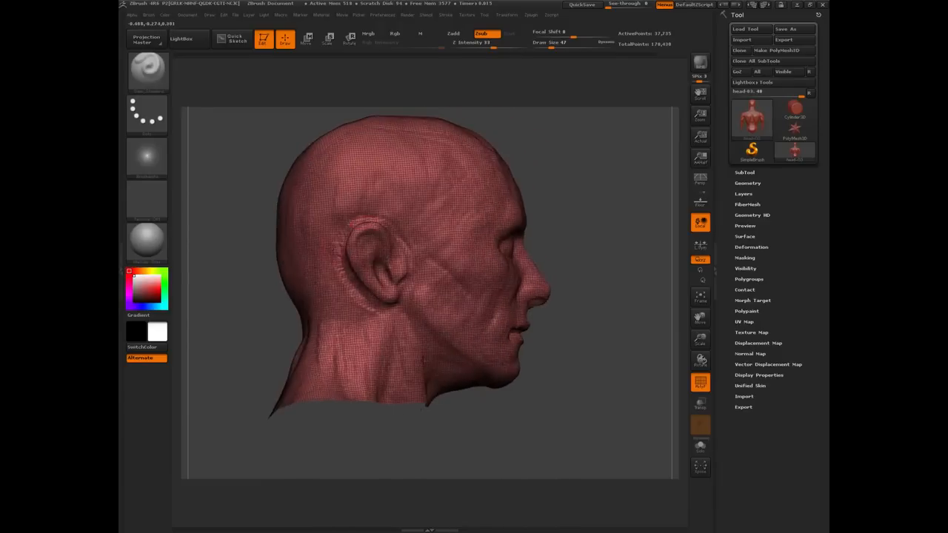
left_click_drag(265, 309, 345, 312)
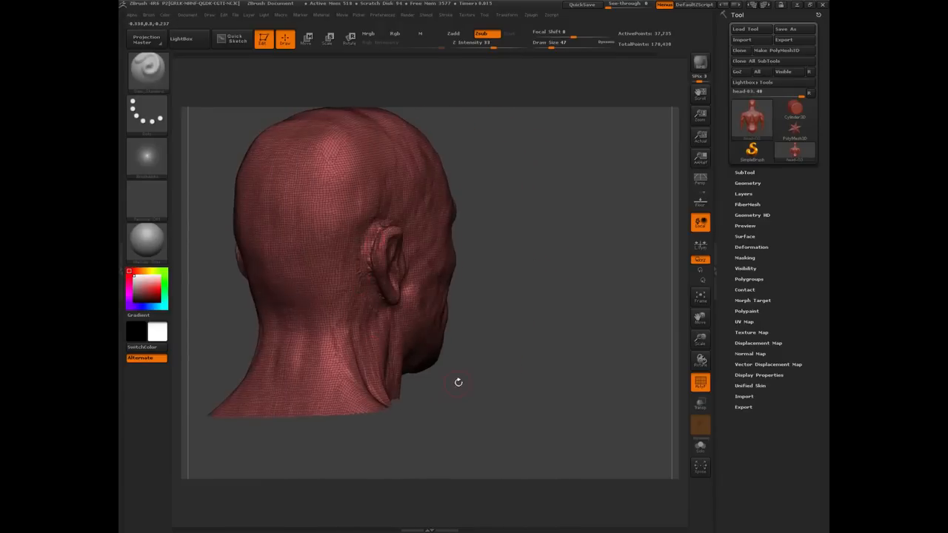
left_click_drag(458, 383, 334, 385)
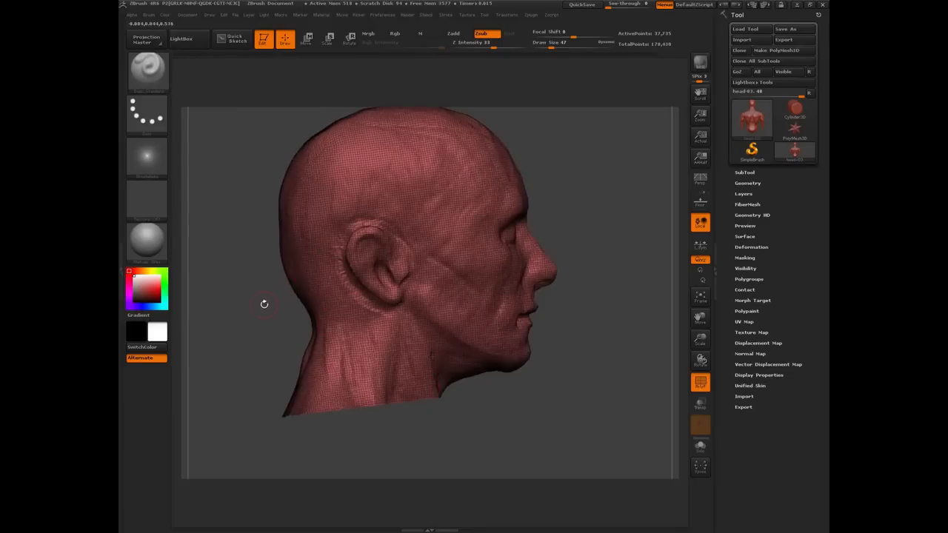
left_click_drag(265, 303, 387, 358)
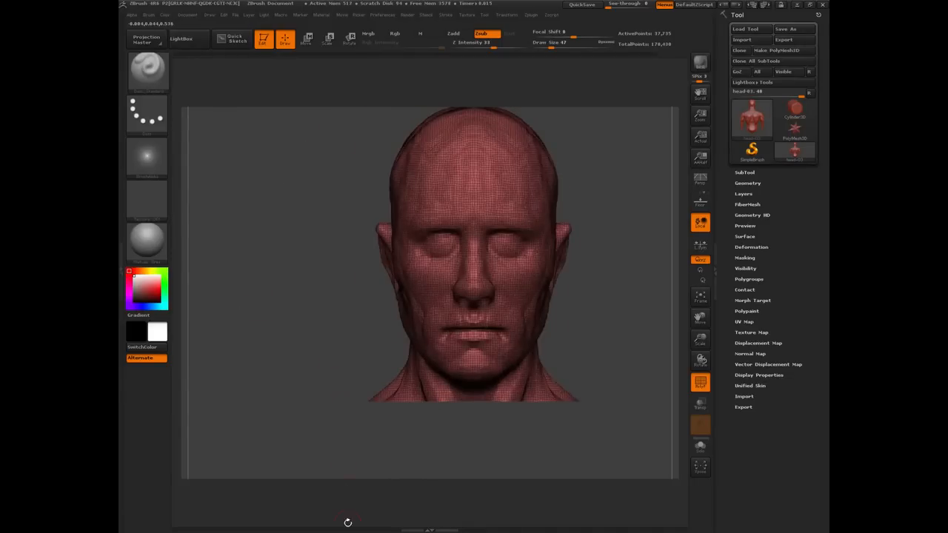
key("shift+f")
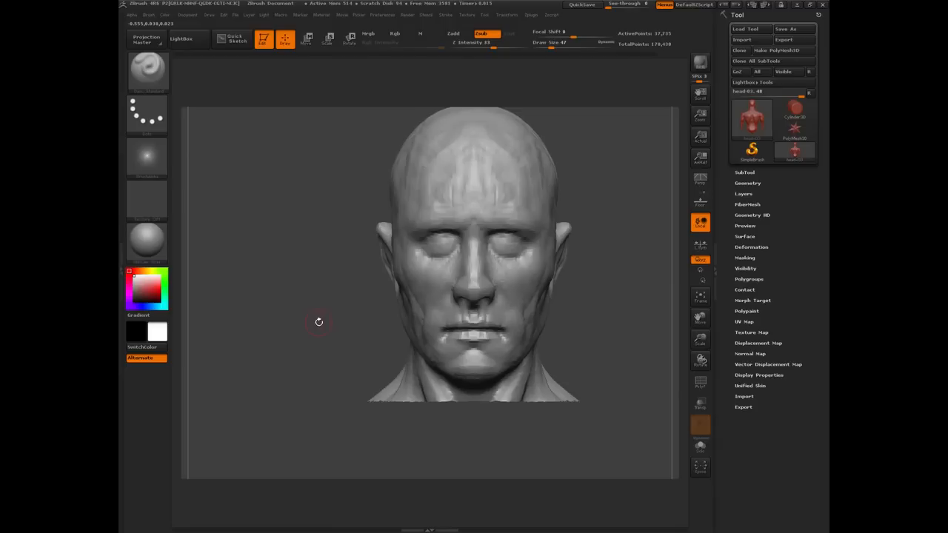
Turn on perspective display and review the head from the front and three-quarter angles.
left_click_drag(295, 292, 277, 340, "alt")
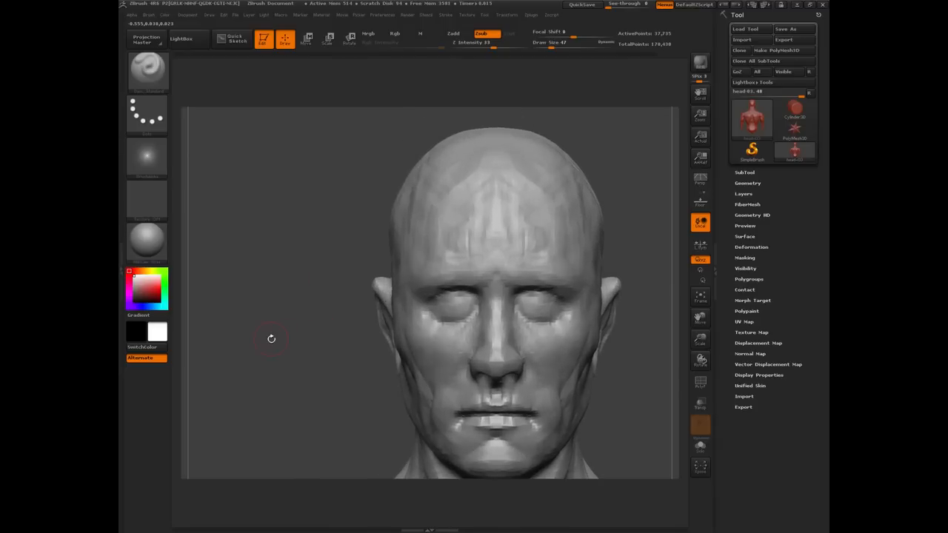
key("p")
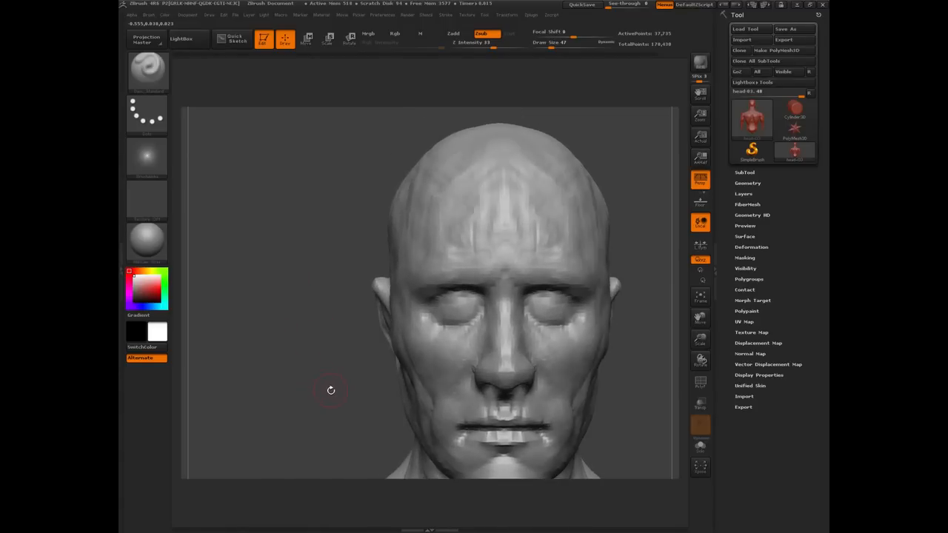
left_click_drag(330, 390, 280, 359, "alt")
left_click_drag(250, 317, 288, 315)
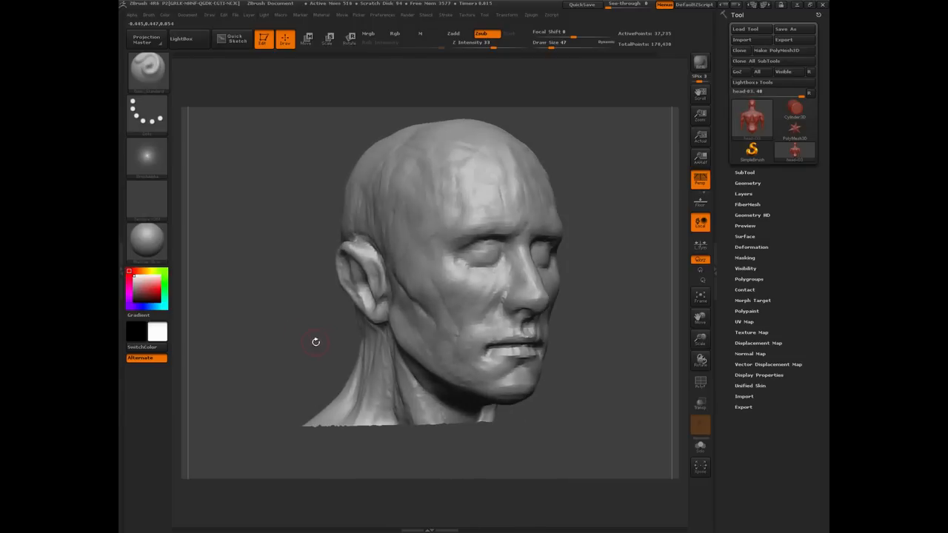
Flatten the cheek and jaw planes with the TrimDynamic brush.
key("b")
key("t")
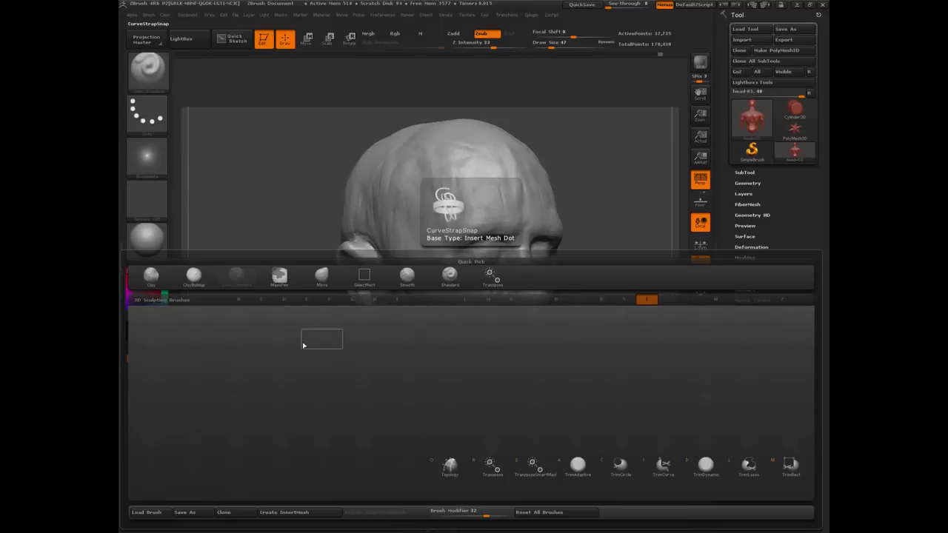
key("d")
left_click_drag(286, 316, 299, 317)
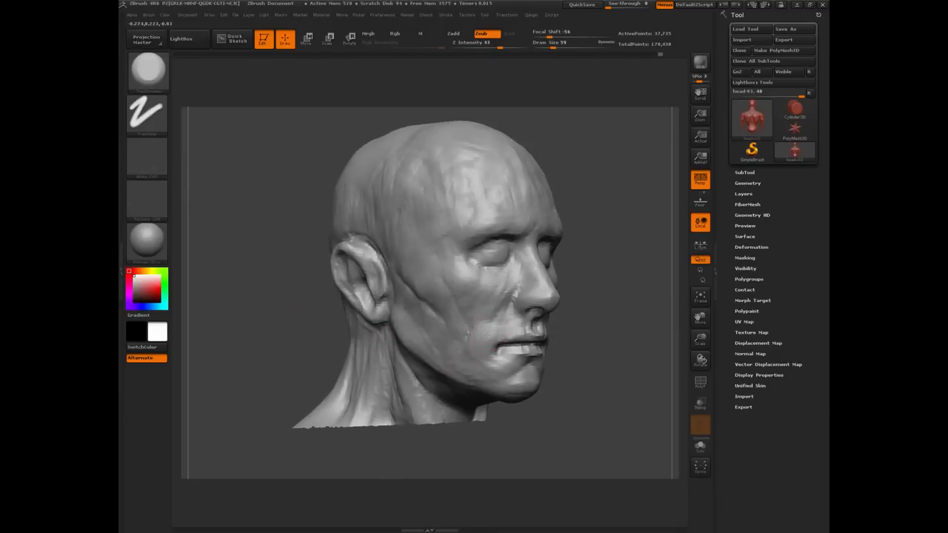
left_click_drag(516, 434, 455, 354)
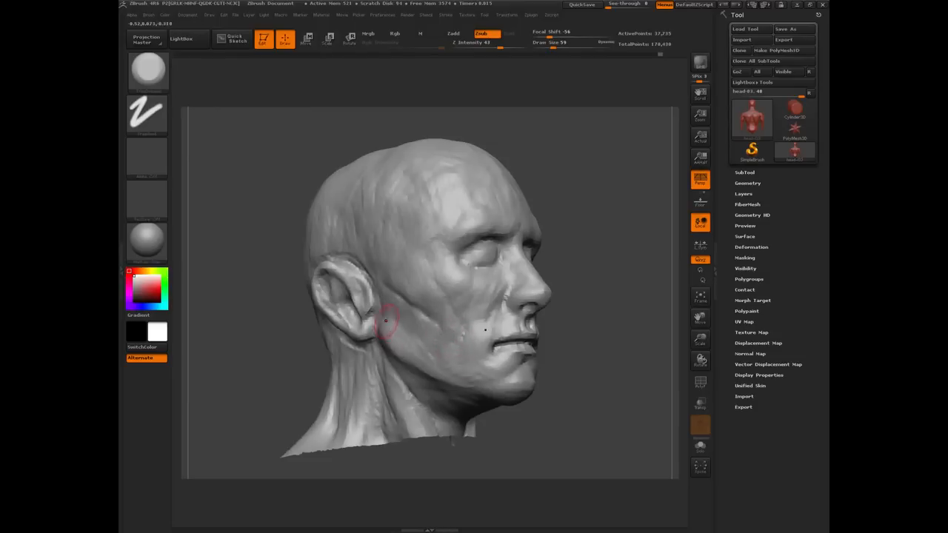
left_click_drag(303, 348, 378, 326)
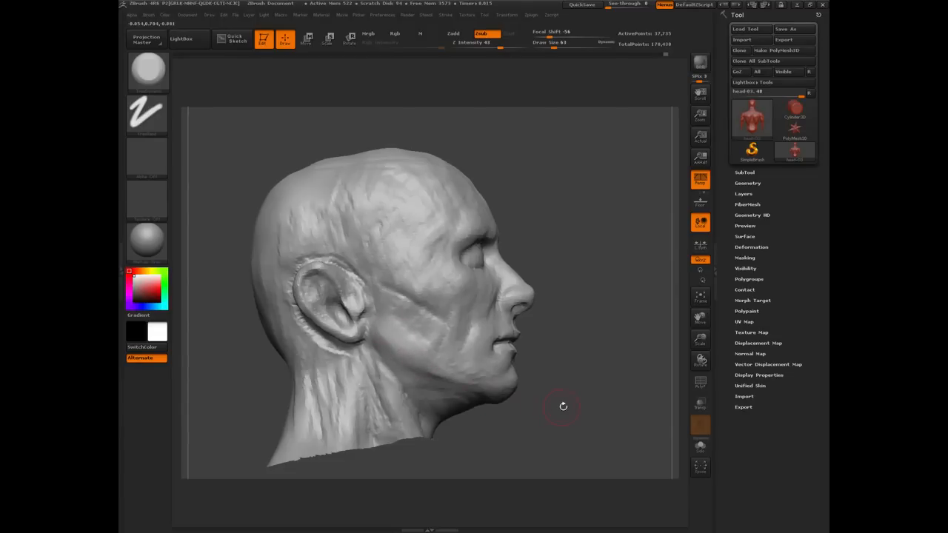
Flatten the rough strokes on the temple and side of the forehead with TrimDynamic at draw size 99.
left_click_drag(563, 405, 327, 273)
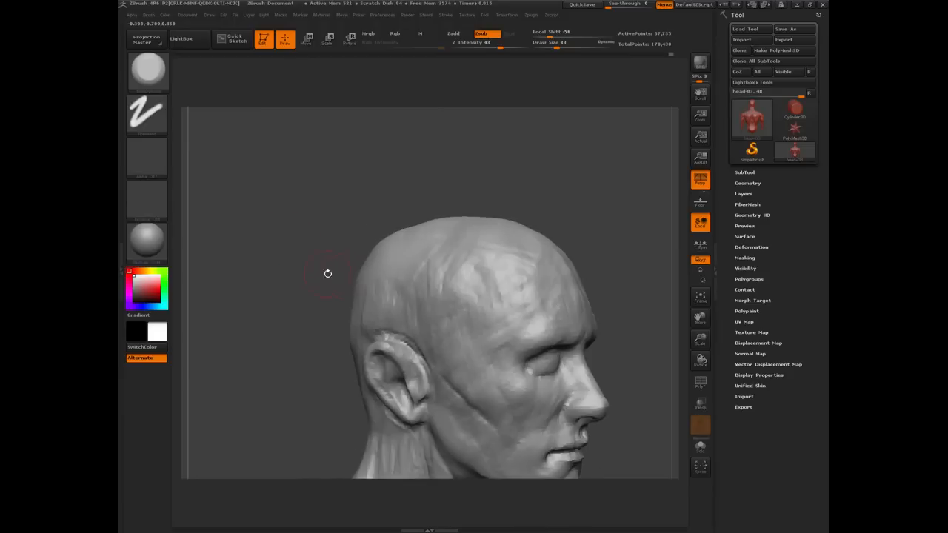
key("]")
mouse_move(466, 260)
left_mouse_down()
mouse_move(465, 276)
mouse_move(474, 258)
mouse_move(462, 273)
left_mouse_up()
left_click_drag(497, 238, 473, 287)
mouse_move(523, 260)
left_mouse_down()
mouse_move(492, 285)
mouse_move(526, 281)
mouse_move(535, 292)
left_mouse_up()
left_click_drag(514, 261, 517, 309)
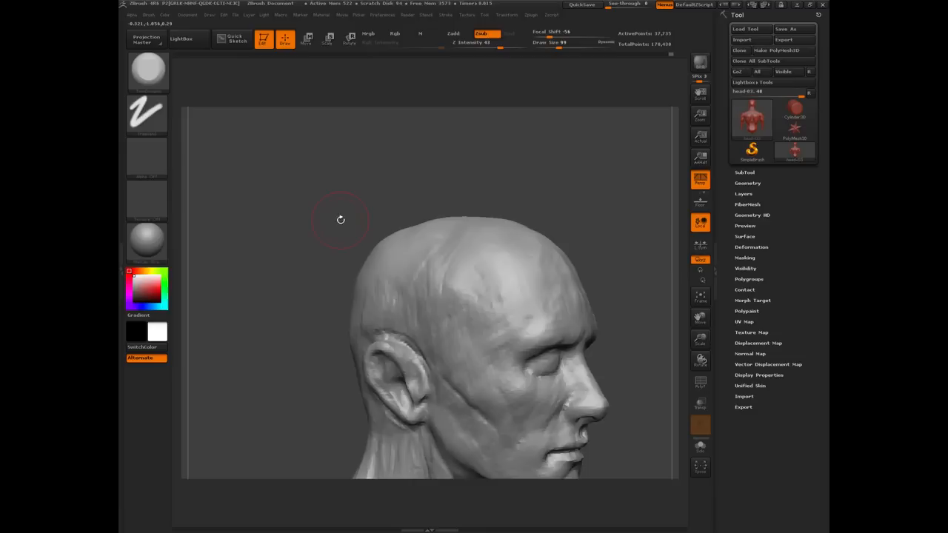
Even out the upper side and rear of the skull above the ear with TrimDynamic at draw size 107.
mouse_move(341, 219)
left_mouse_down()
mouse_move(362, 227)
mouse_move(366, 259)
mouse_move(374, 224)
left_mouse_up()
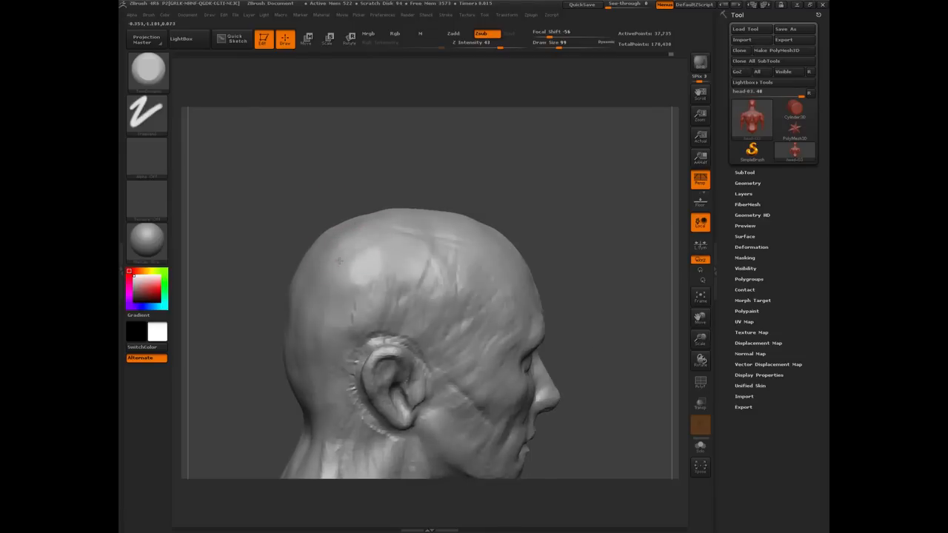
mouse_move(340, 260)
left_mouse_down()
mouse_move(374, 246)
mouse_move(344, 289)
left_mouse_up()
mouse_move(349, 227)
left_mouse_down()
mouse_move(319, 250)
mouse_move(375, 278)
mouse_move(388, 269)
mouse_move(363, 285)
left_mouse_up()
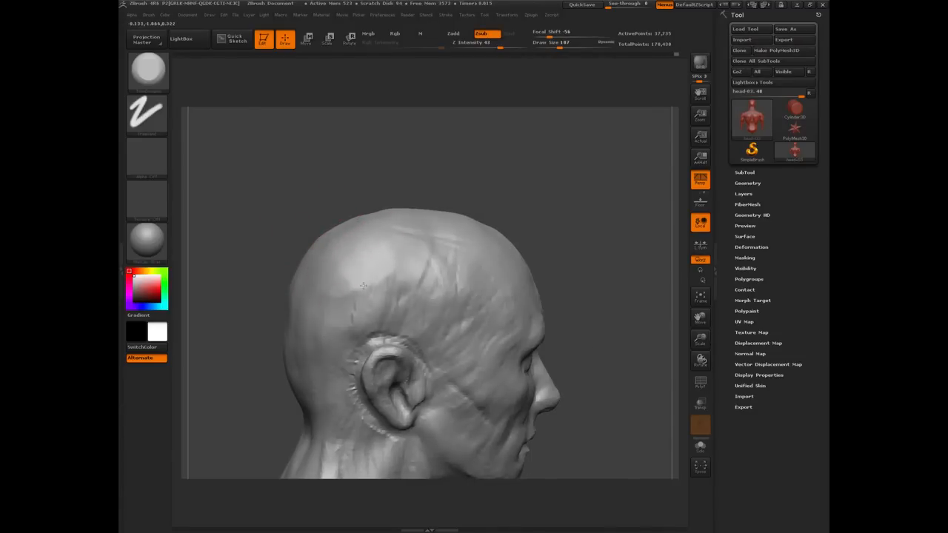
left_click_drag(281, 227, 310, 289)
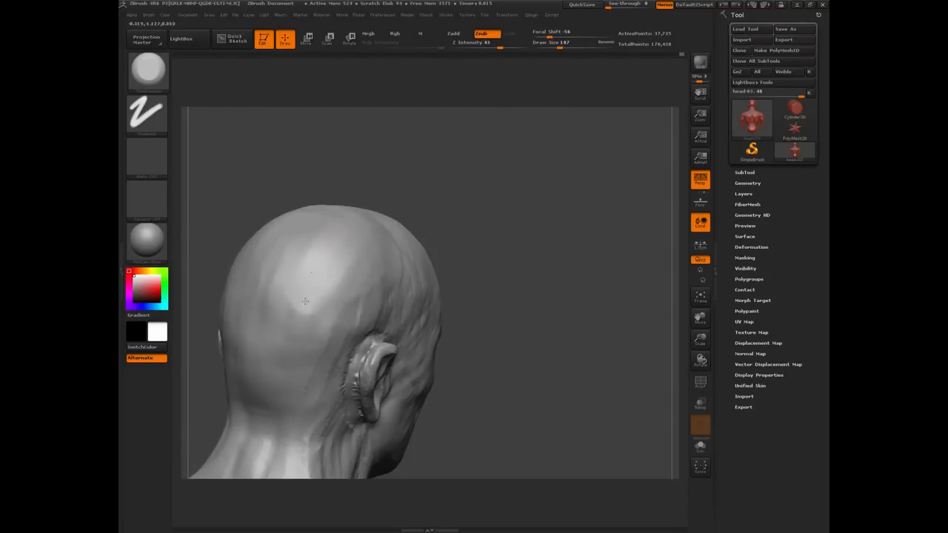
left_click_drag(495, 313, 337, 263)
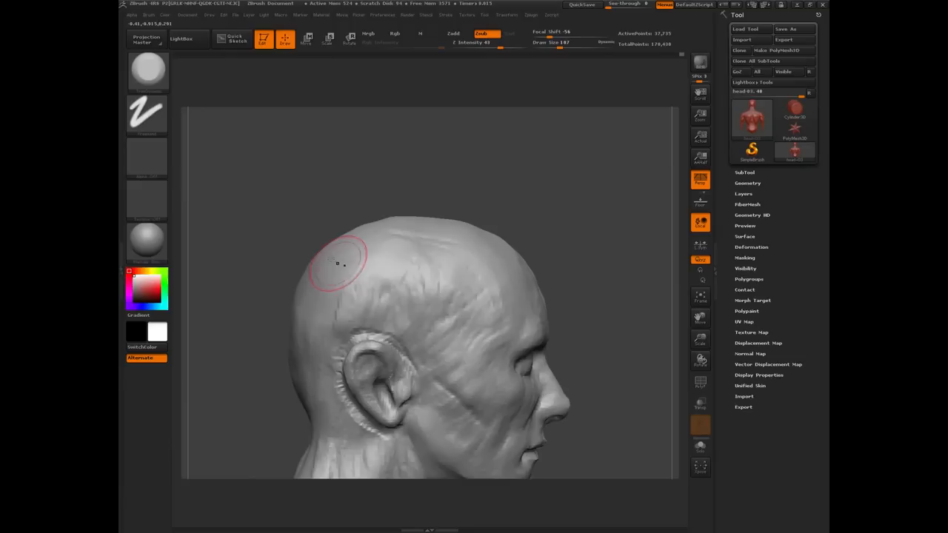
Round off the back and crown of the skull with broad TrimDynamic strokes, working from side and rear views.
mouse_move(240, 192)
left_mouse_down()
mouse_move(275, 275)
mouse_move(334, 289)
left_mouse_up()
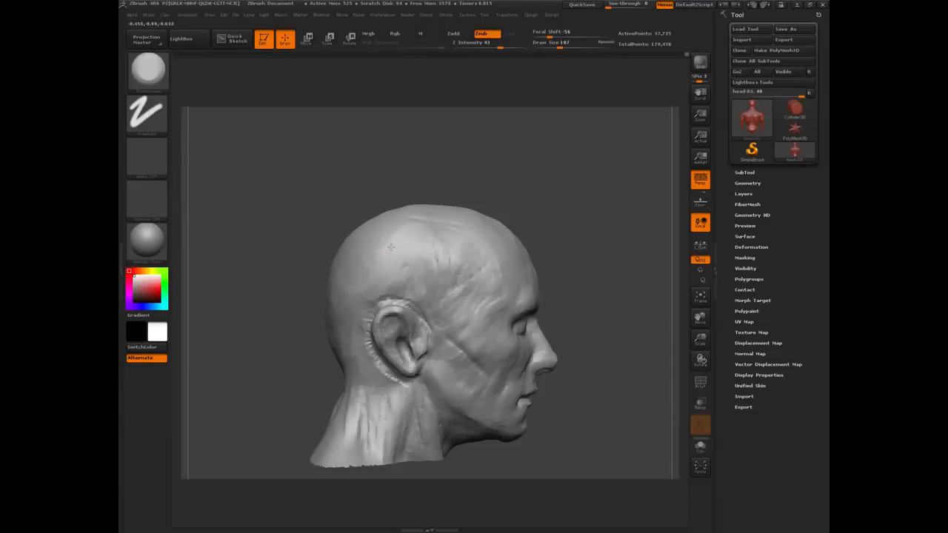
mouse_move(278, 335)
left_mouse_down()
mouse_move(333, 366)
mouse_move(314, 319)
left_mouse_up()
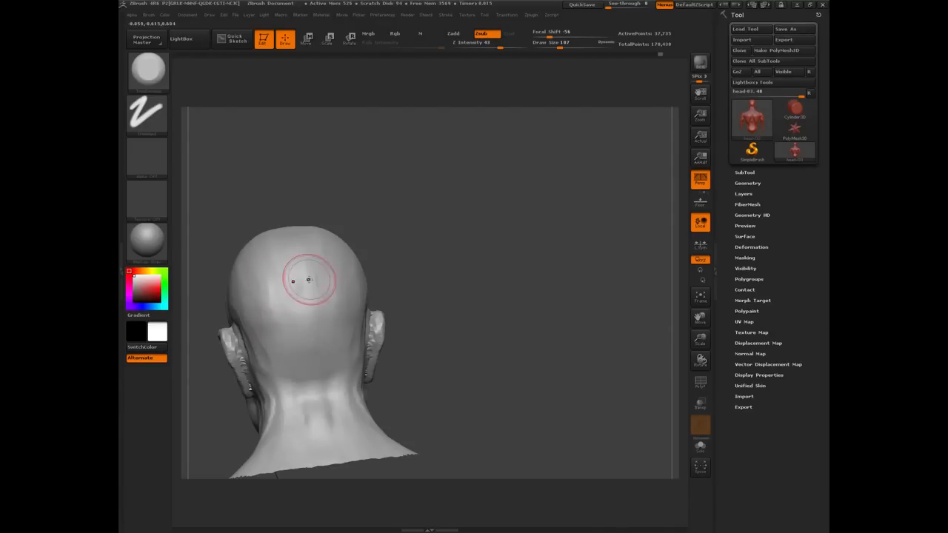
mouse_move(493, 346)
left_mouse_down()
mouse_move(245, 338)
mouse_move(262, 377)
mouse_move(248, 330)
mouse_move(361, 242)
left_mouse_up()
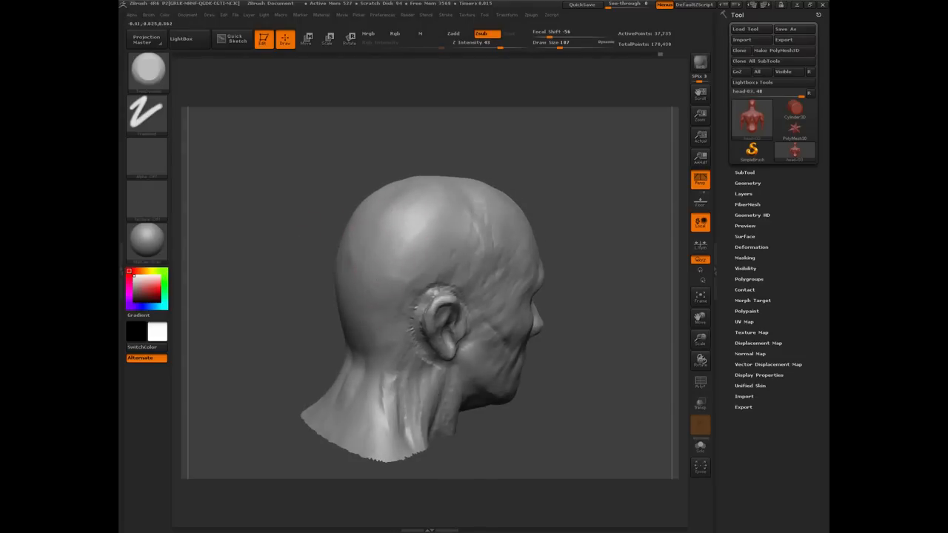
left_click_drag(282, 323, 385, 310)
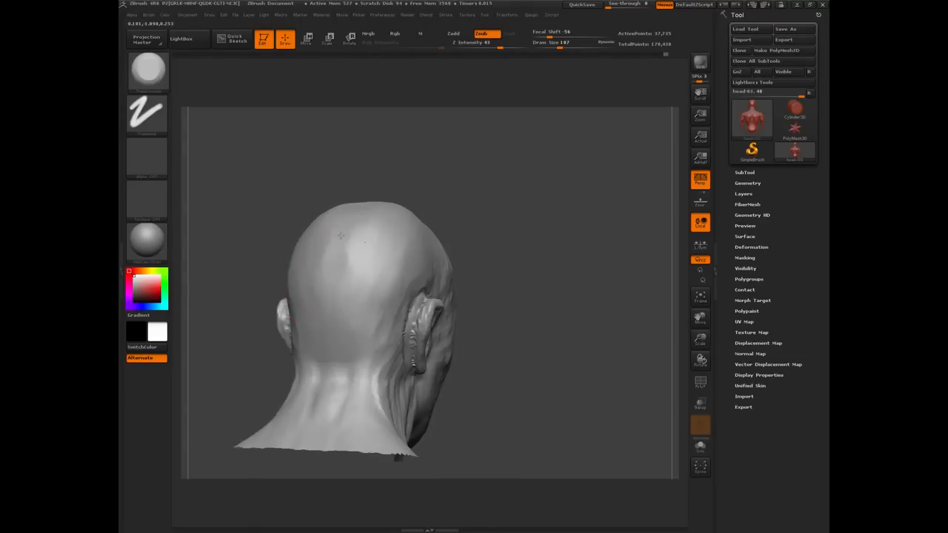
left_click_drag(263, 202, 349, 225)
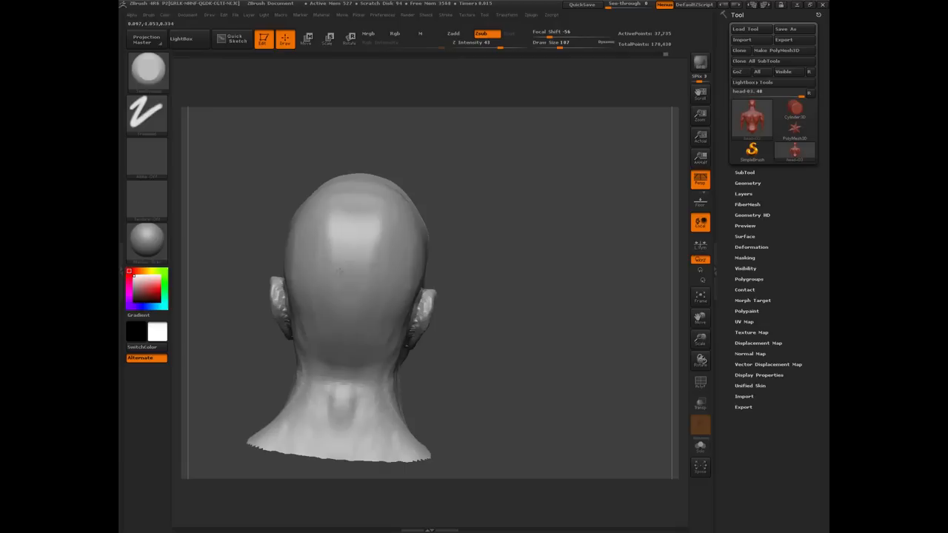
left_click_drag(527, 288, 368, 207)
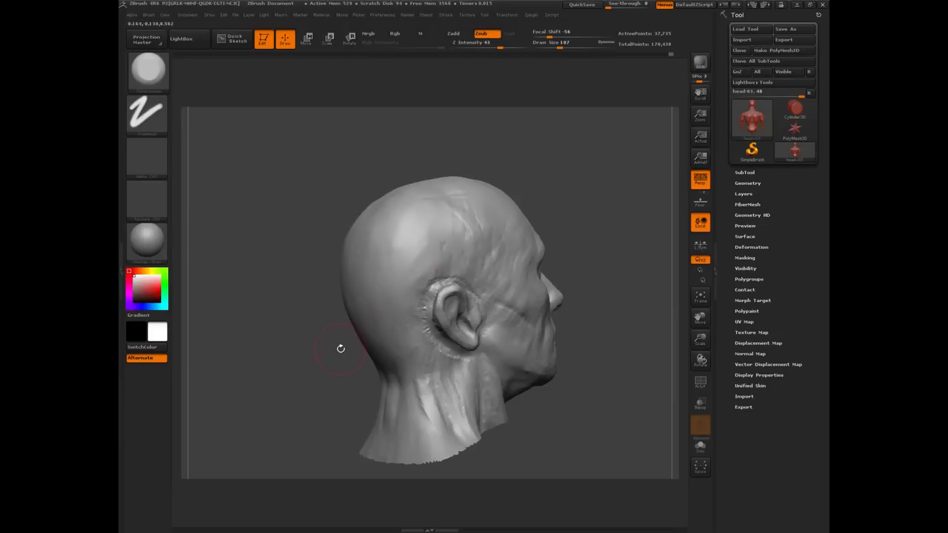
Smooth away the vertical ridges in the middle of the forehead and clean up the brow planes with TrimDynamic.
left_click_drag(311, 362, 451, 256)
left_click_drag(360, 227, 313, 228)
left_click_drag(385, 244, 370, 220)
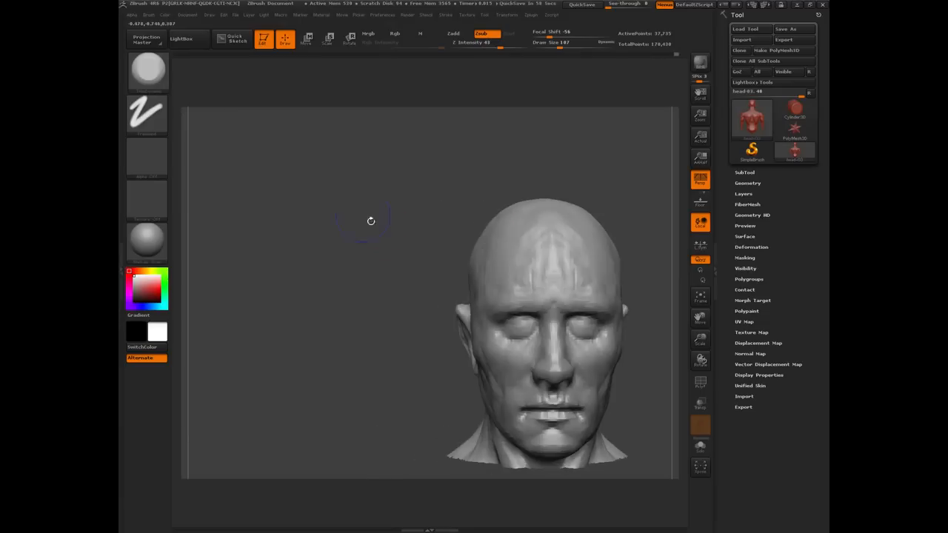
mouse_move(566, 248)
left_mouse_down()
mouse_move(526, 285)
mouse_move(555, 277)
left_mouse_up()
left_click_drag(381, 232, 440, 254)
left_click_drag(434, 305, 426, 244)
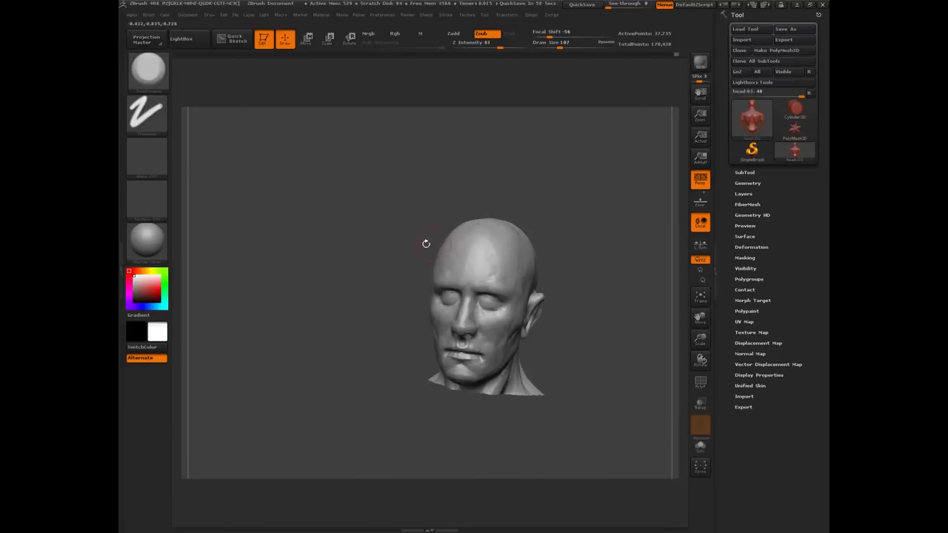
left_click_drag(347, 281, 302, 341, "alt")
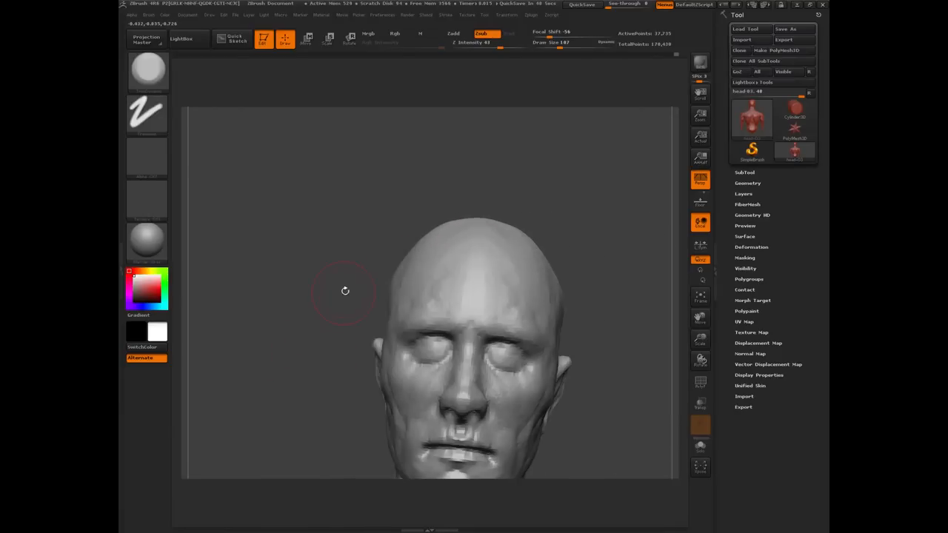
mouse_move(298, 305)
left_mouse_down()
mouse_move(259, 377)
mouse_move(283, 321)
left_mouse_up()
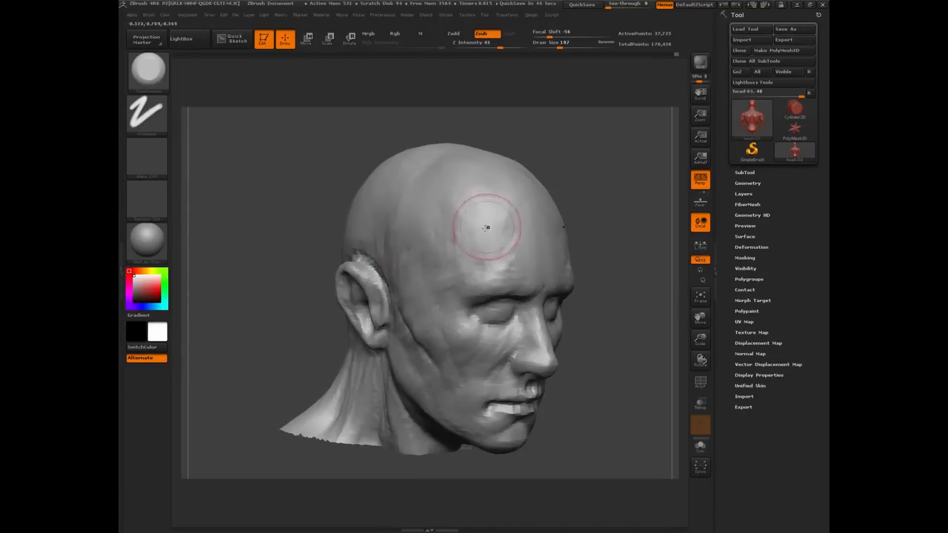
Plane the side of the cranium and the forehead with repeated TrimDynamic strokes at draw size 135.
left_click_drag(274, 252, 313, 266)
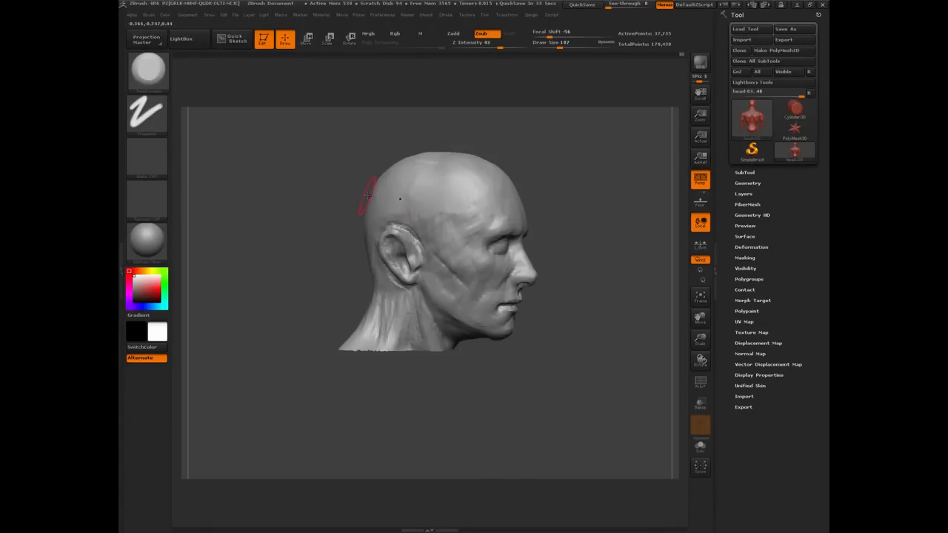
left_click_drag(368, 195, 367, 259, "shift")
key("bracketright")
key("bracketright")
mouse_move(448, 186)
left_mouse_down()
mouse_move(449, 273)
mouse_move(449, 263)
left_mouse_up()
left_click_drag(454, 186, 451, 270)
left_click_drag(367, 277, 363, 222)
left_click_drag(457, 191, 448, 265)
left_click_drag(366, 322, 364, 267)
left_click_drag(457, 213, 449, 267)
mouse_move(377, 248)
left_mouse_down()
mouse_move(376, 189)
mouse_move(406, 197)
mouse_move(363, 241)
left_mouse_up()
mouse_move(446, 216)
left_mouse_down()
mouse_move(448, 265)
mouse_move(461, 268)
left_mouse_up()
Trim the forehead and its outer upper planes evenly with TrimDynamic at draw size 103, working from front, side and three-quarter views.
left_click_drag(345, 325, 289, 317)
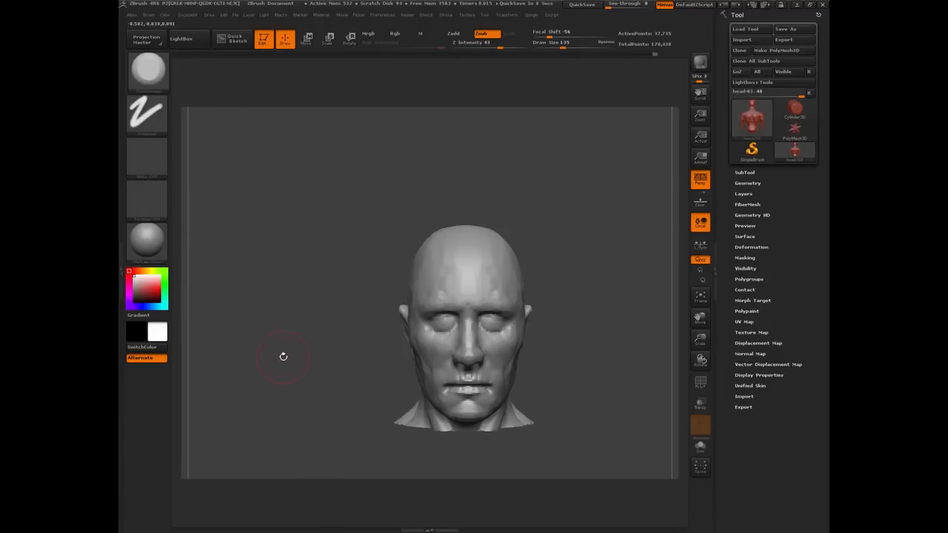
key("bracketright")
left_click_drag(273, 373, 326, 359)
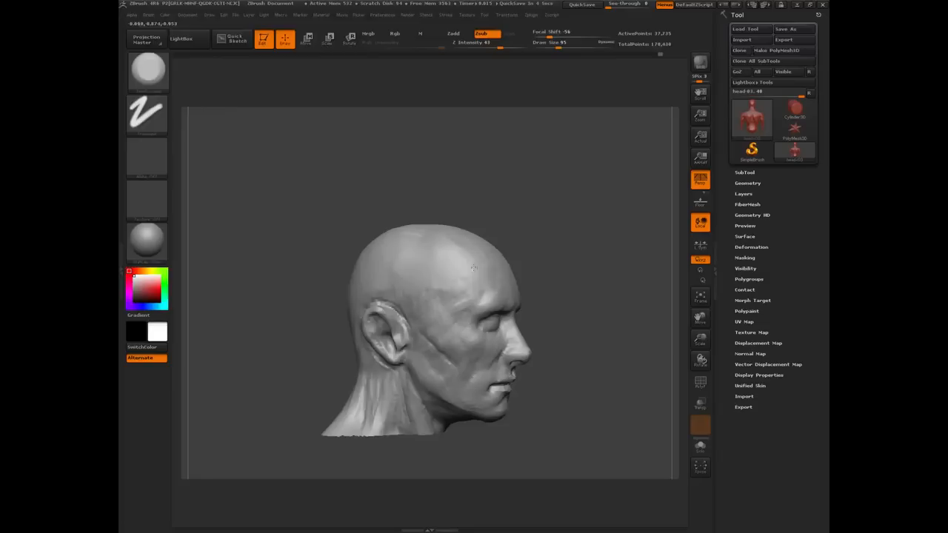
left_click_drag(323, 226, 290, 229)
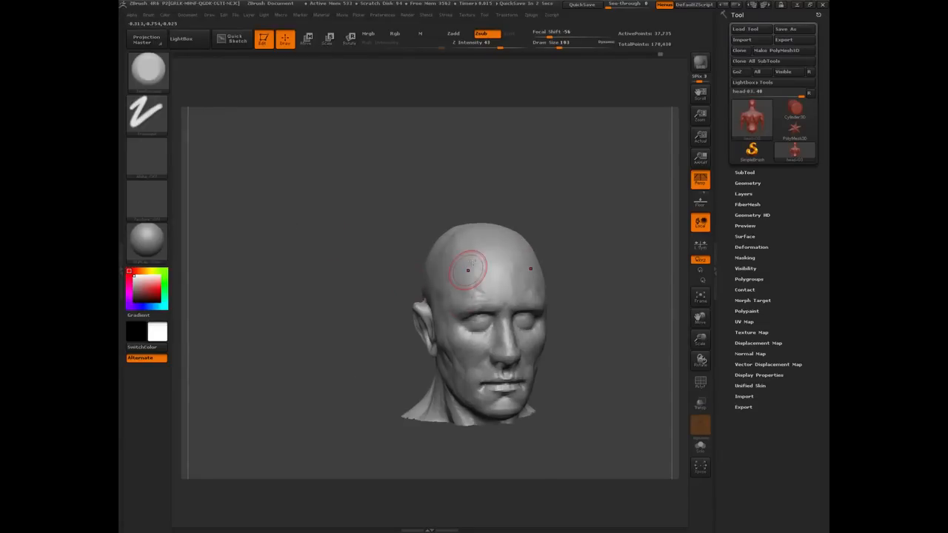
left_click_drag(385, 275, 397, 277)
mouse_move(338, 261)
left_mouse_down()
mouse_move(330, 249)
mouse_move(376, 261)
left_mouse_up()
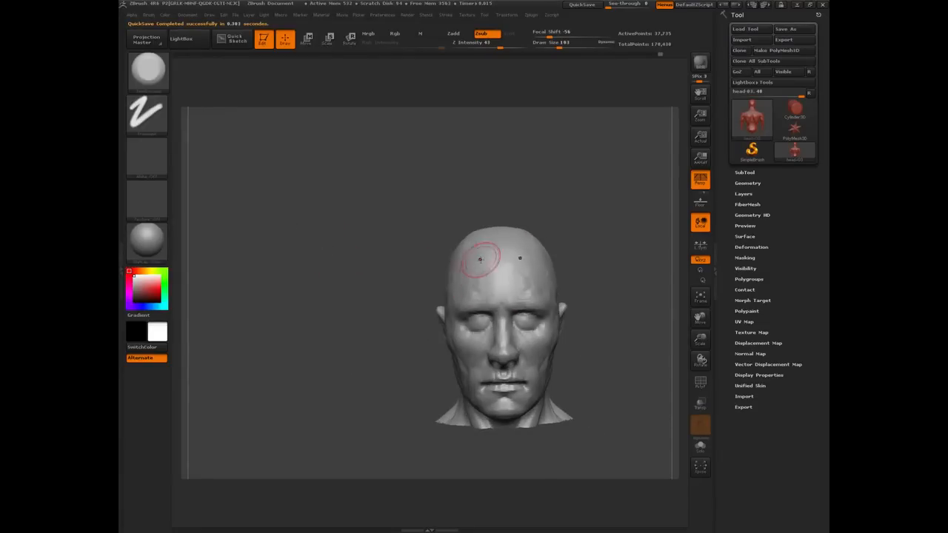
mouse_move(481, 259)
left_mouse_down()
mouse_move(500, 255)
mouse_move(491, 277)
left_mouse_up()
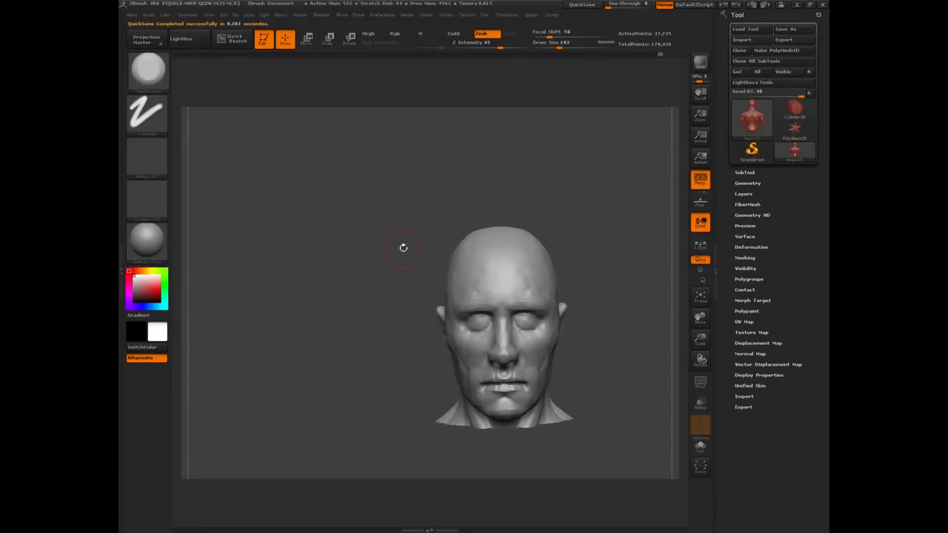
left_click_drag(403, 248, 454, 259)
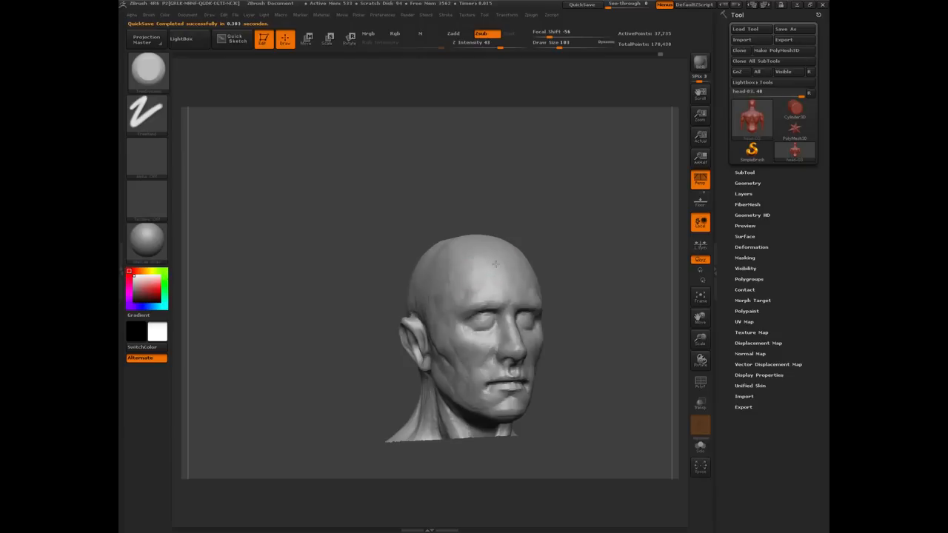
left_click_drag(413, 247, 339, 243)
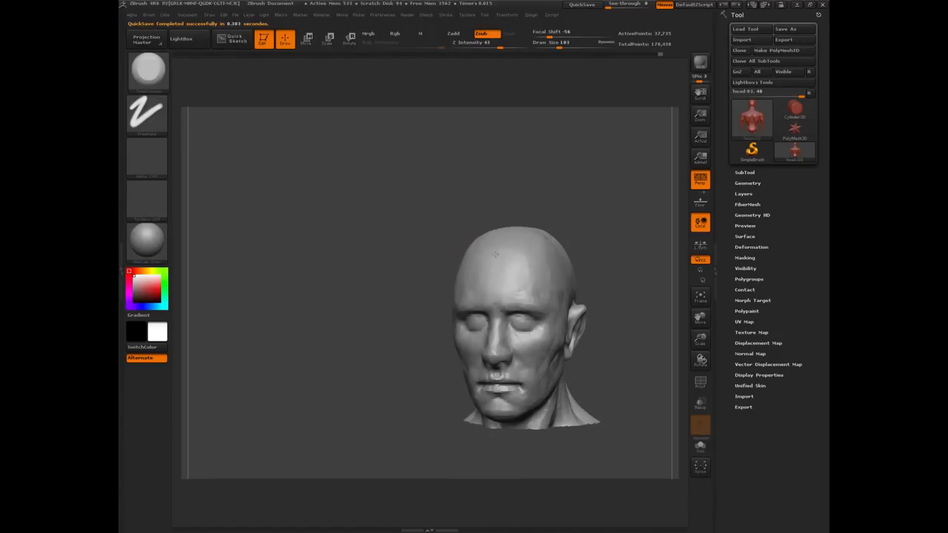
left_click_drag(389, 235, 463, 240)
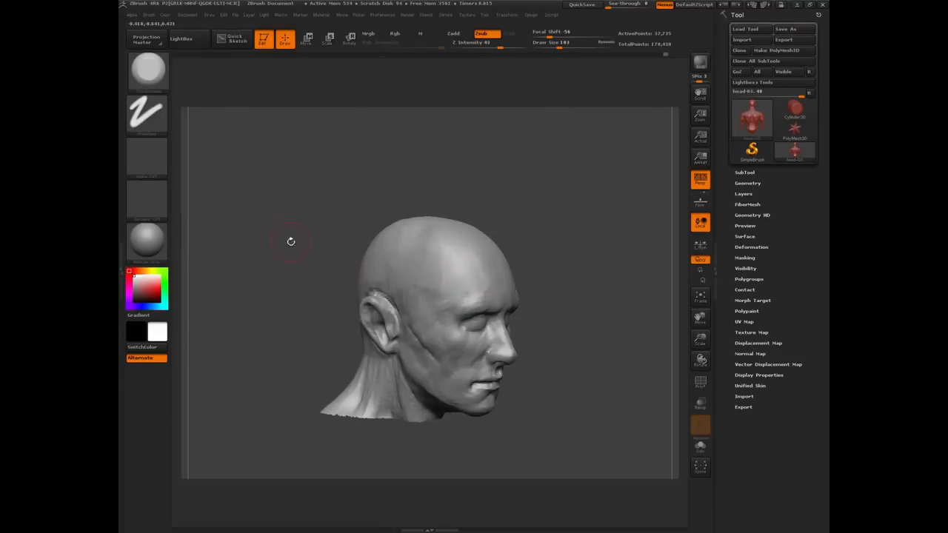
Even out the side of the cranium and the top of the skull with TrimDynamic at draw size 103.
left_click_drag(291, 240, 443, 300)
left_click_drag(370, 292, 444, 298)
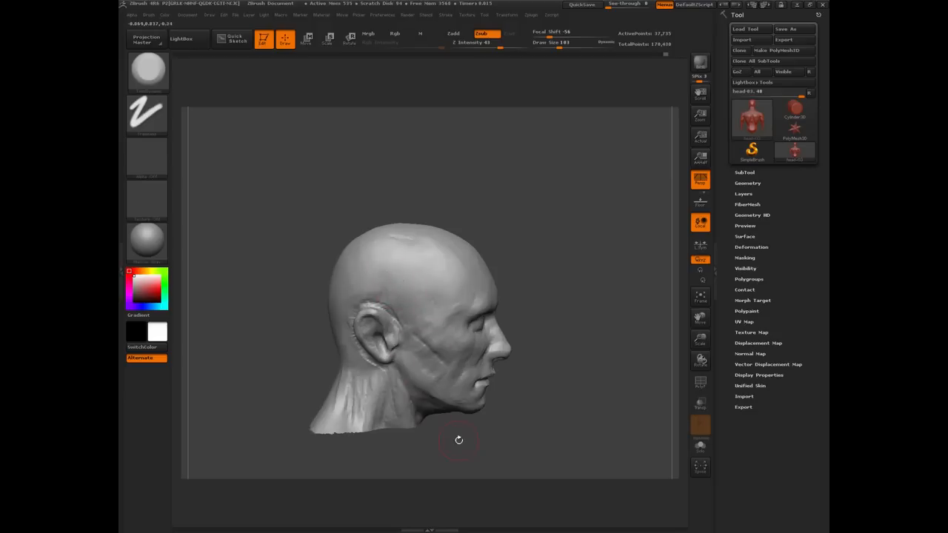
left_click_drag(459, 440, 439, 336)
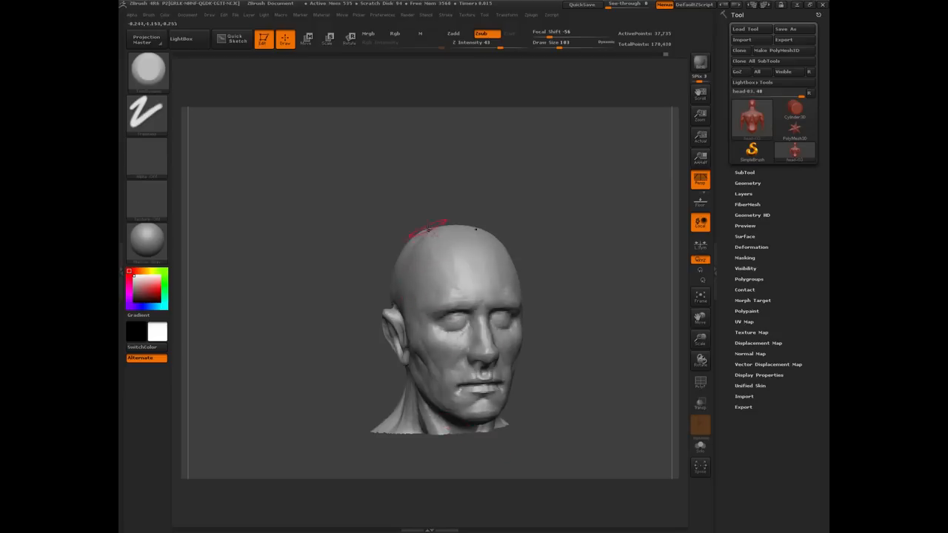
left_click_drag(334, 191, 418, 228)
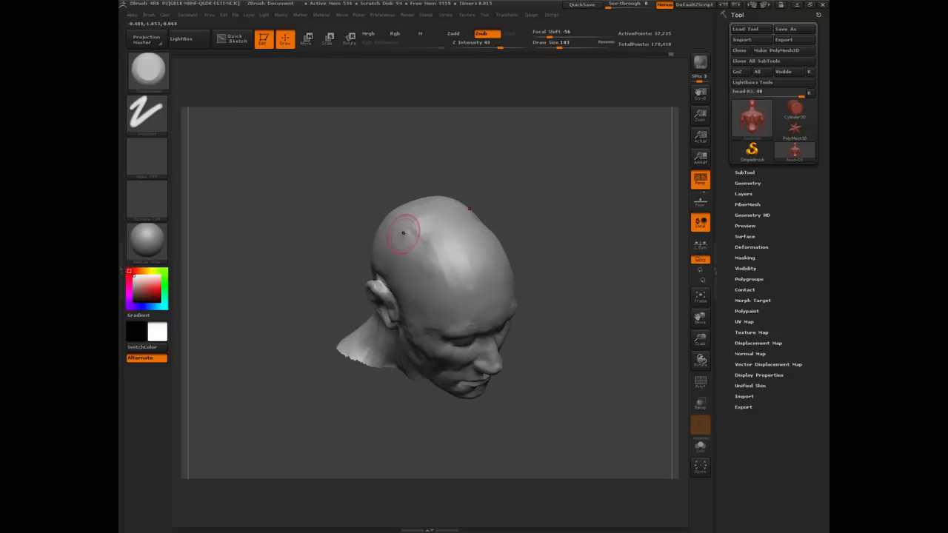
left_click_drag(315, 237, 306, 169)
left_click_drag(296, 260, 426, 252)
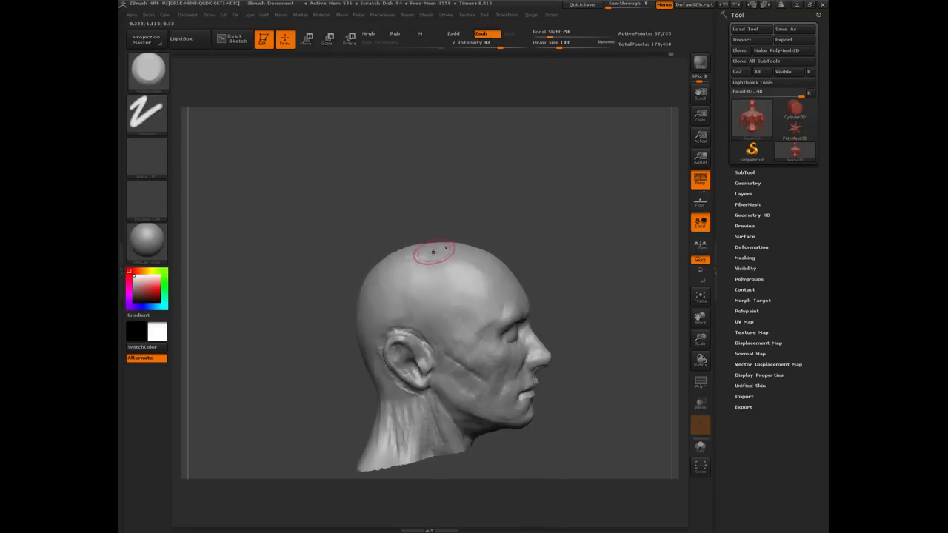
Plane the crown and upper rear of the skull into a smooth curve with repeated TrimDynamic strokes.
left_click_drag(326, 227, 415, 266)
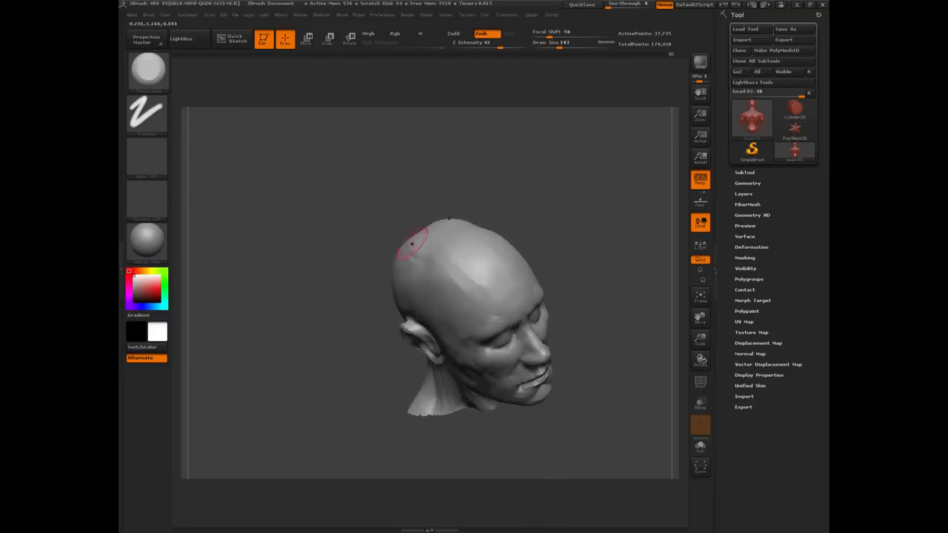
left_click_drag(334, 289, 427, 277)
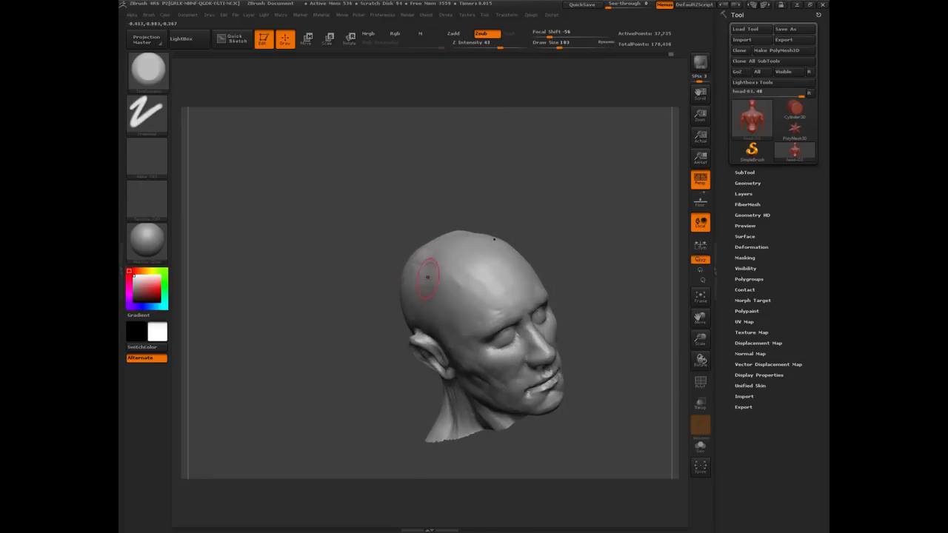
left_click_drag(353, 304, 410, 287)
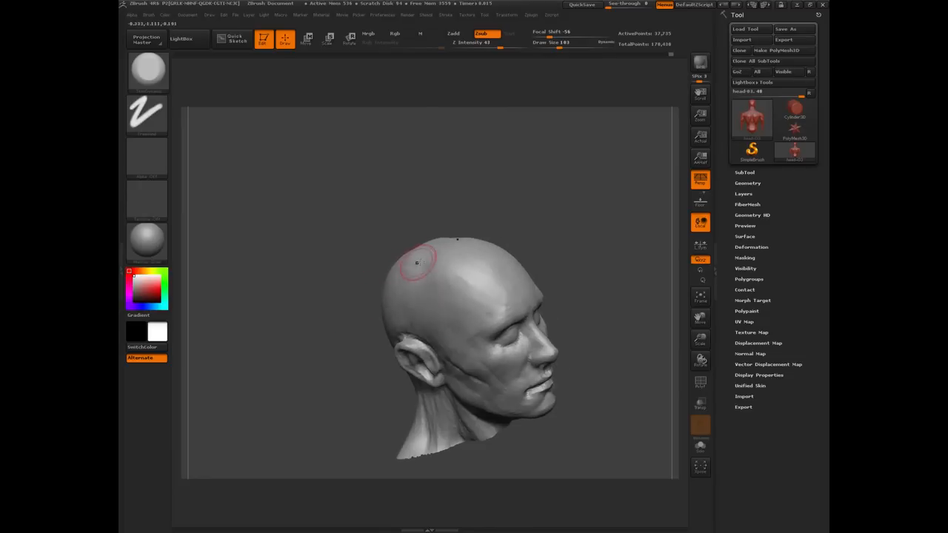
left_click_drag(324, 291, 414, 268)
mouse_move(343, 254)
left_mouse_down()
mouse_move(308, 260)
mouse_move(340, 288)
left_mouse_up()
left_click_drag(407, 261, 432, 267)
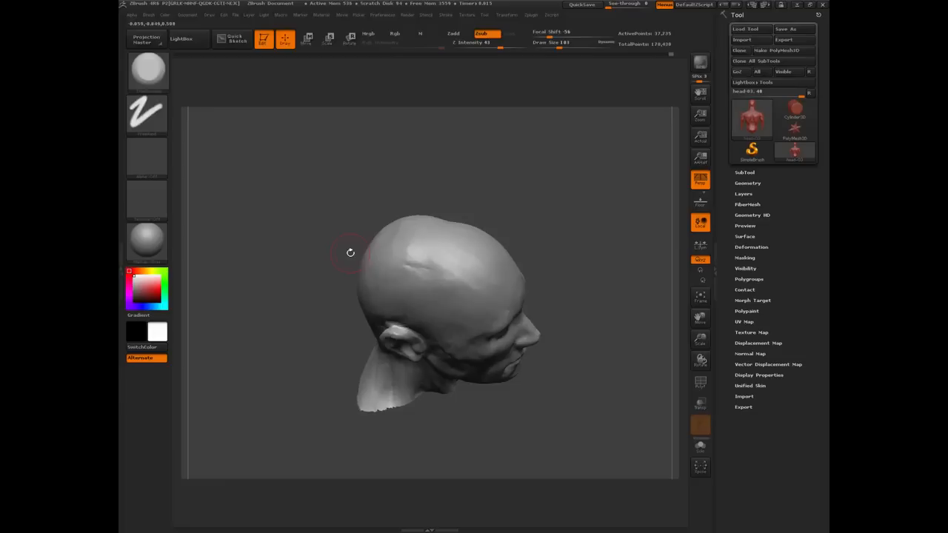
left_click_drag(350, 252, 417, 218)
mouse_move(317, 233)
left_mouse_down()
mouse_move(309, 207)
mouse_move(373, 333)
left_mouse_up()
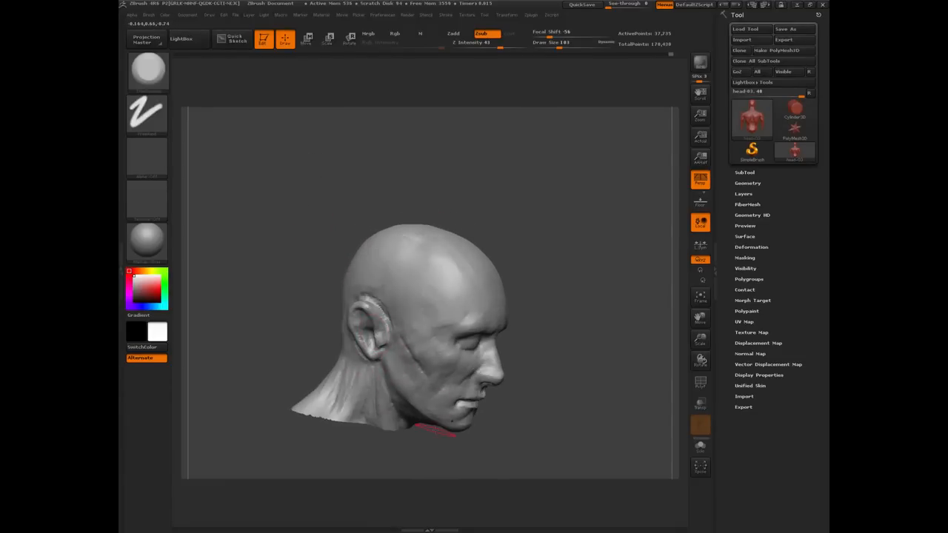
Smooth the temple and cheekbone area in front of the ear with TrimDynamic at draw size 87.
left_click_drag(434, 447, 404, 379)
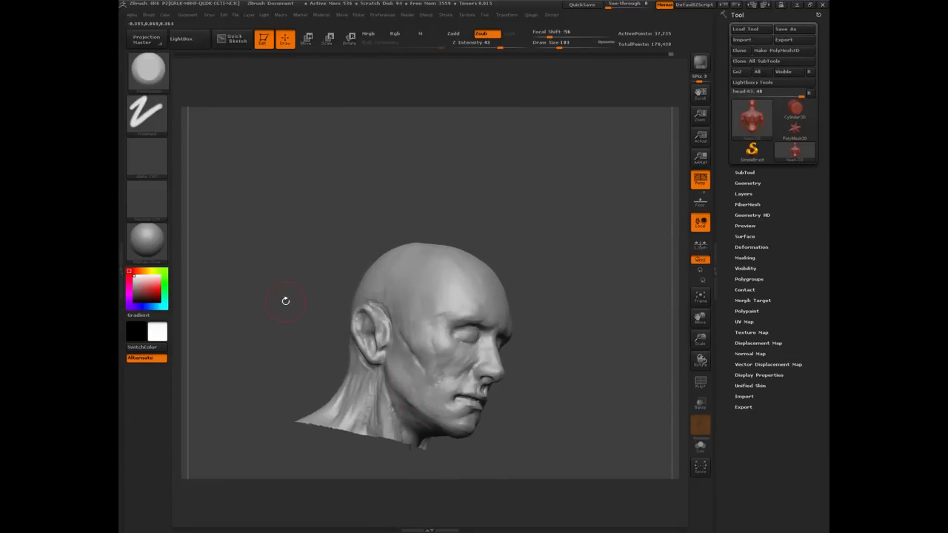
mouse_move(285, 301)
left_mouse_down()
mouse_move(292, 339)
mouse_move(298, 308)
mouse_move(296, 348)
left_mouse_up()
left_click_drag(297, 326, 363, 296)
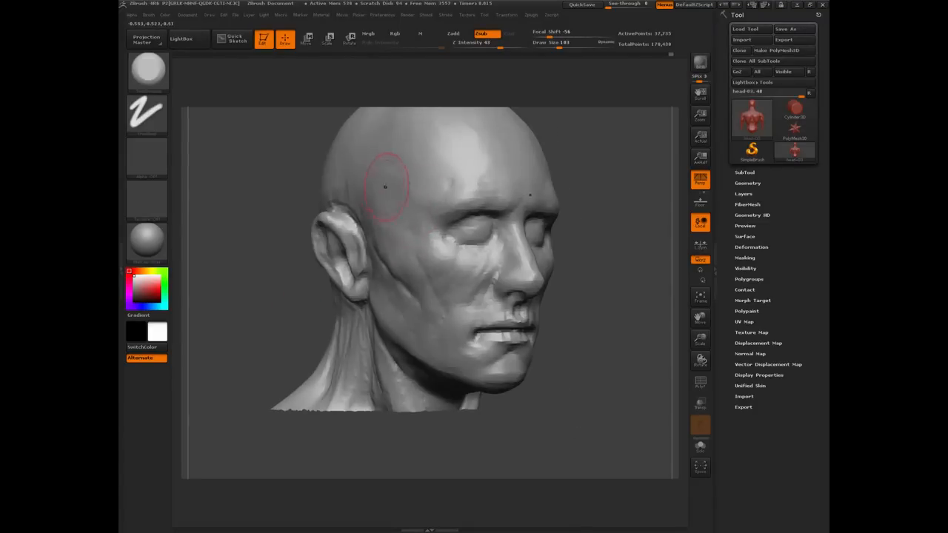
key("bracketleft")
left_click_drag(259, 174, 379, 178)
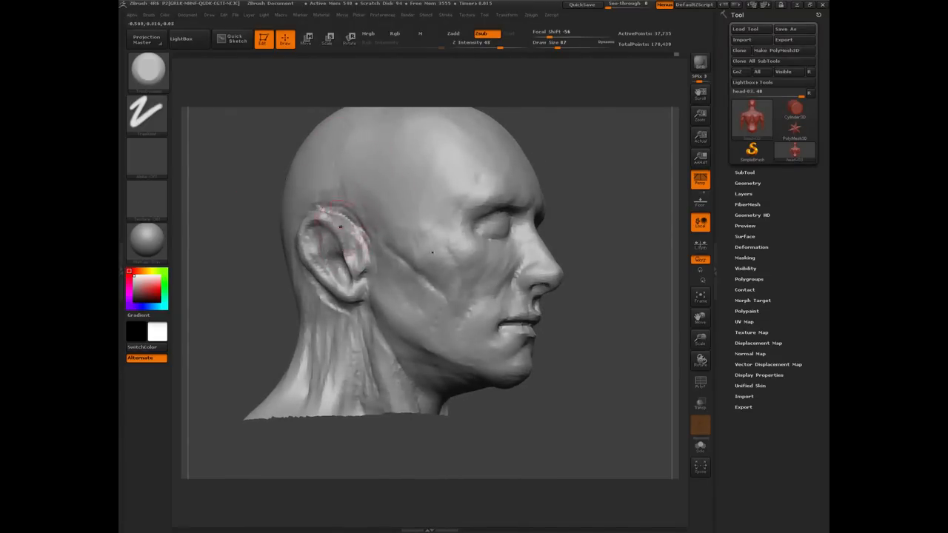
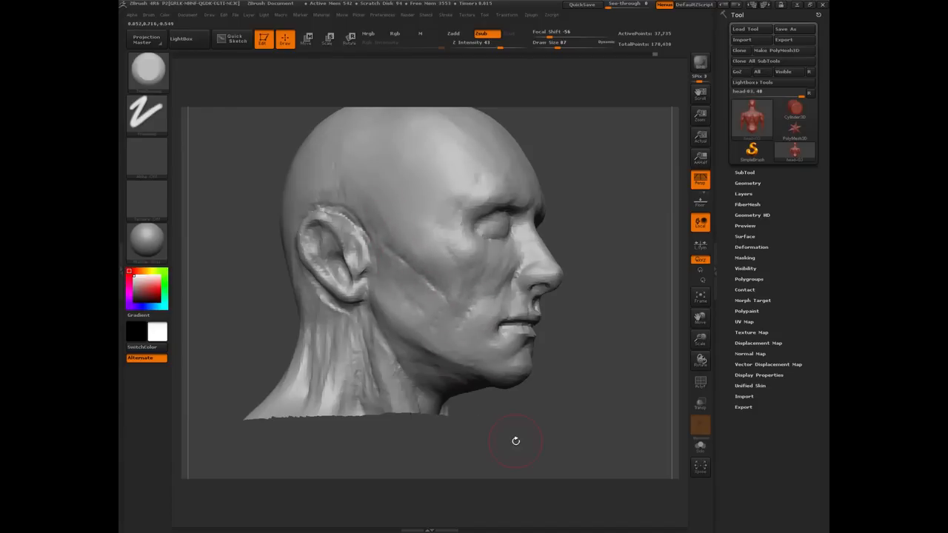
left_click_drag(515, 441, 396, 229)
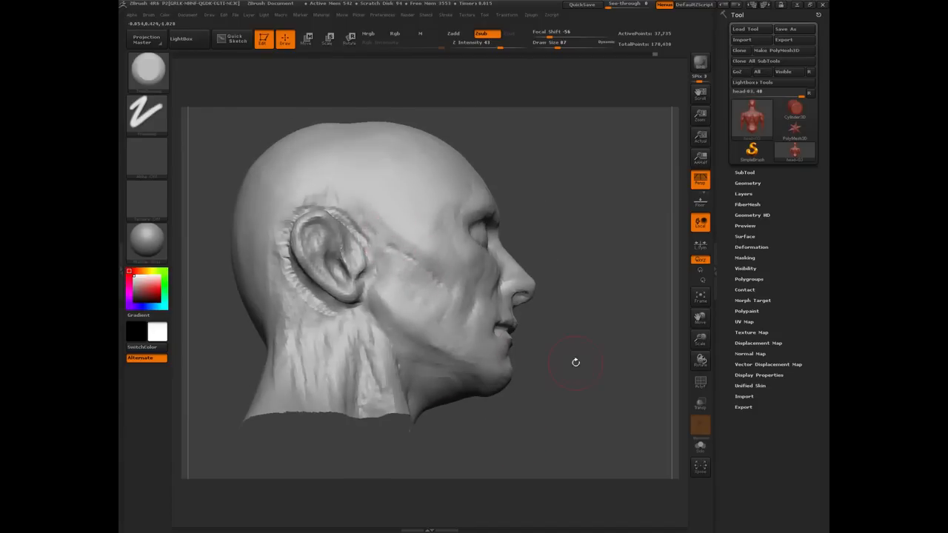
left_click_drag(575, 362, 402, 245)
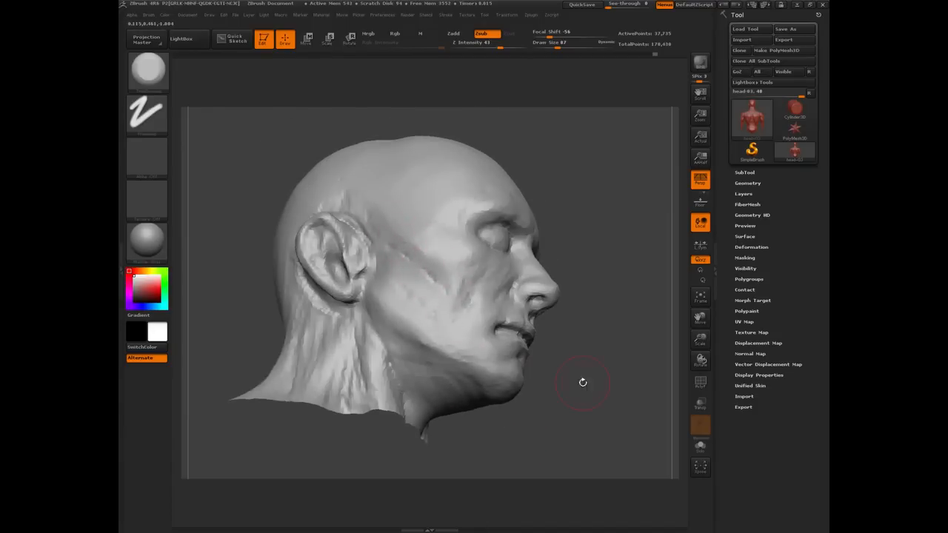
left_click_drag(583, 383, 455, 237)
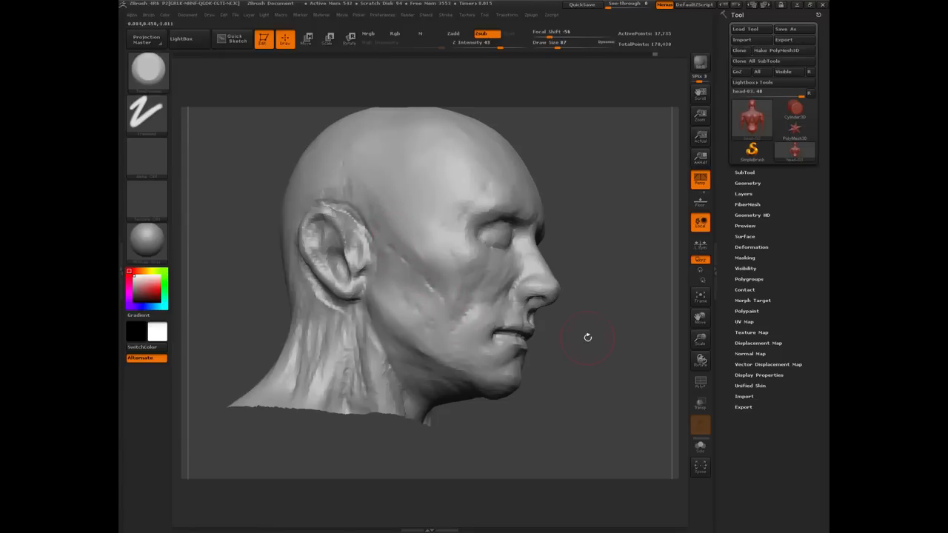
left_click_drag(608, 330, 310, 181)
Clean up the side planes of the head, cheek and jaw with TrimDynamic, reducing the draw size to 71.
left_click_drag(273, 143, 305, 267, "alt")
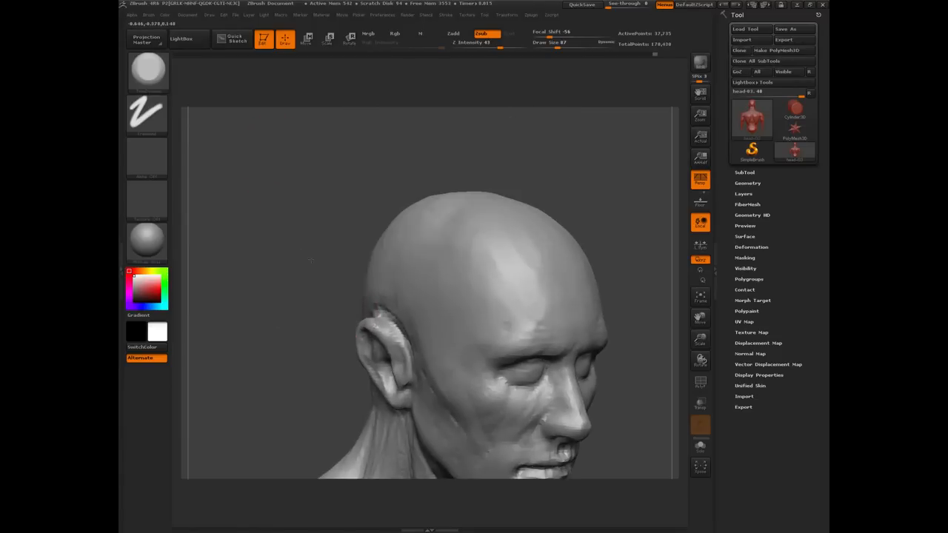
left_click_drag(293, 207, 396, 220)
left_click_drag(253, 202, 317, 338)
left_click_drag(317, 338, 385, 332)
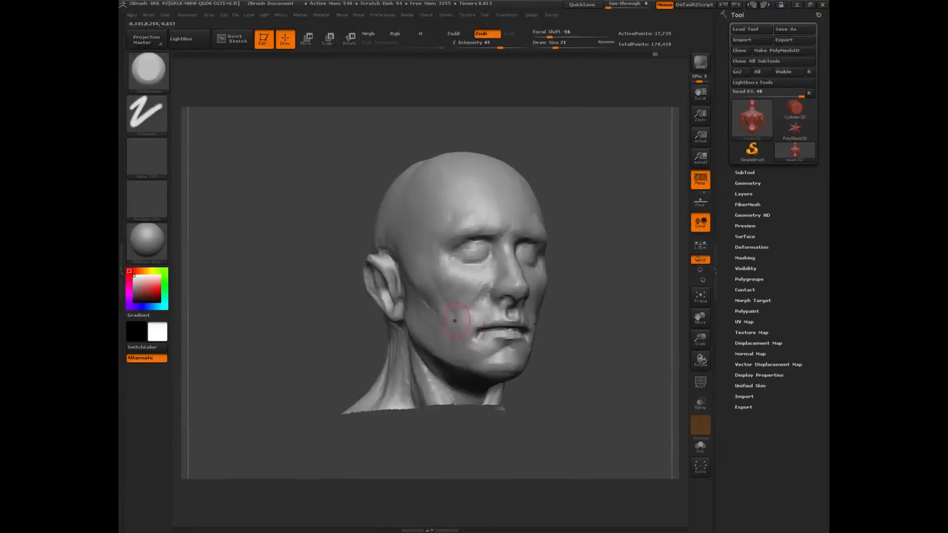
left_click_drag(321, 320, 389, 323)
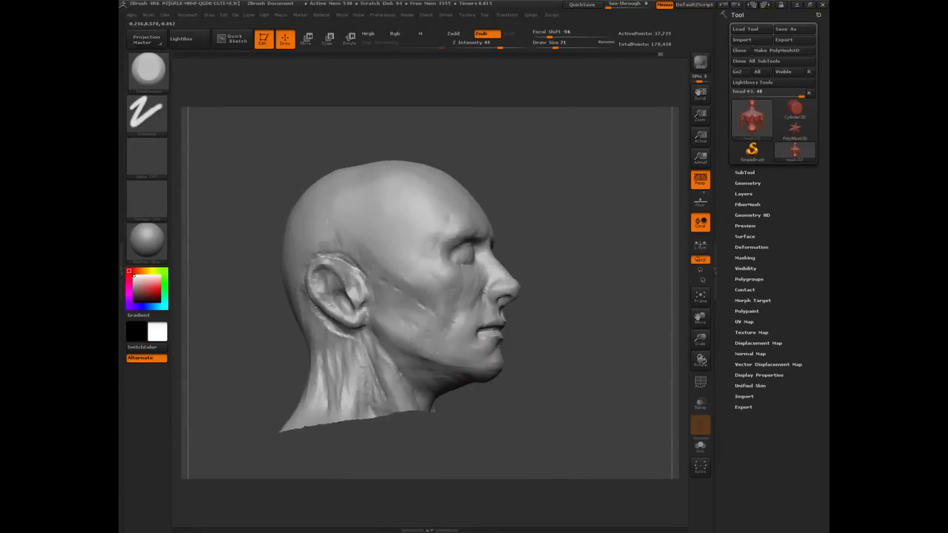
left_click_drag(445, 378, 473, 384)
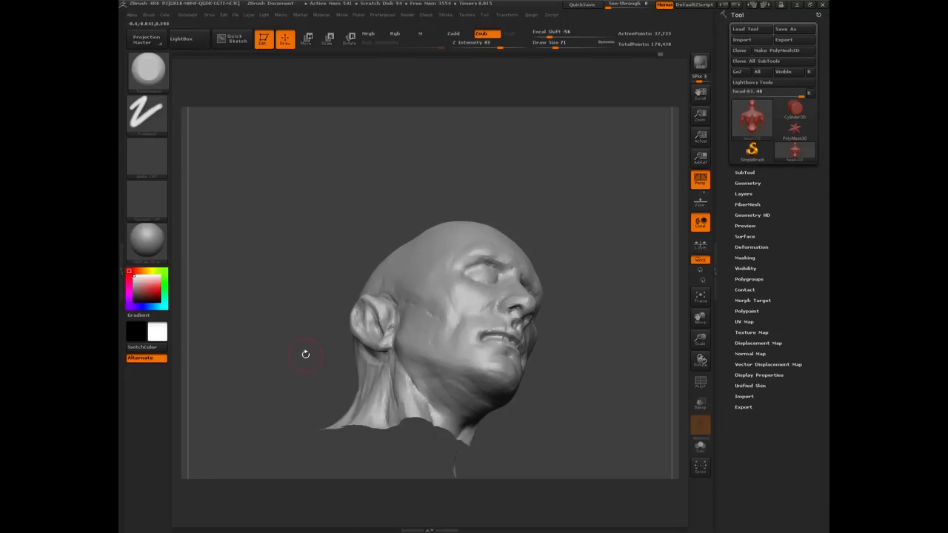
left_click_drag(305, 354, 261, 315)
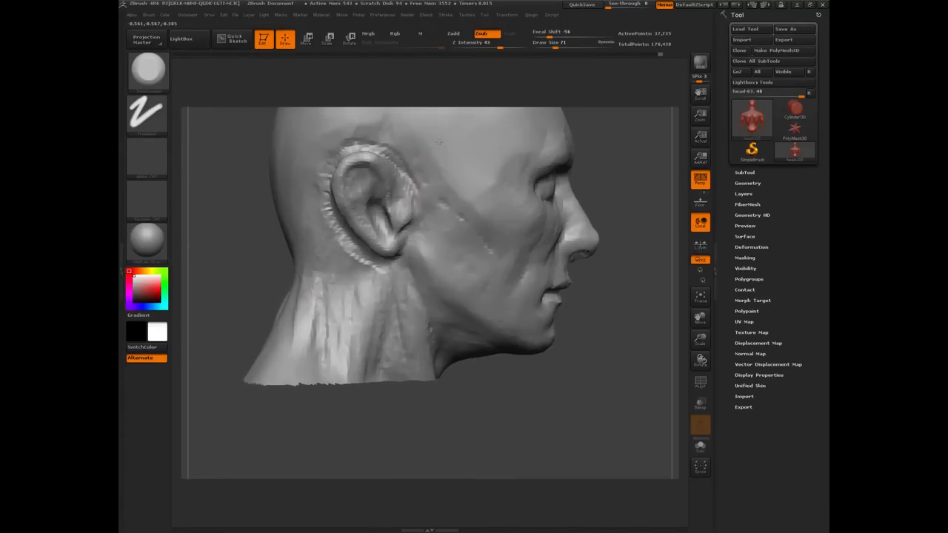
left_click_drag(445, 423, 370, 417)
mouse_move(291, 260)
left_mouse_down("alt")
mouse_move(301, 195)
mouse_move(296, 334)
left_mouse_up("alt")
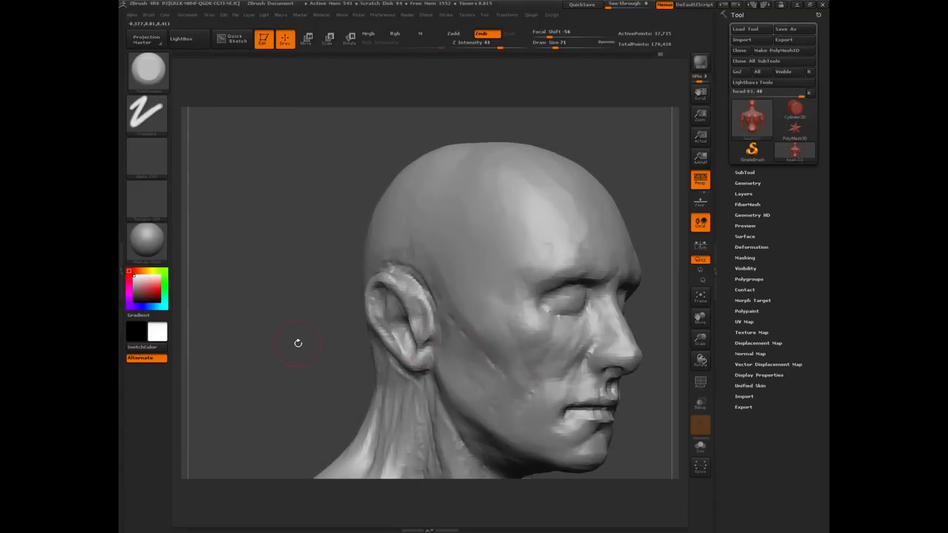
Soften the forehead planes above the brow with TrimDynamic at draw size 71, checking the shape from front and side.
left_click_drag(294, 335, 282, 297)
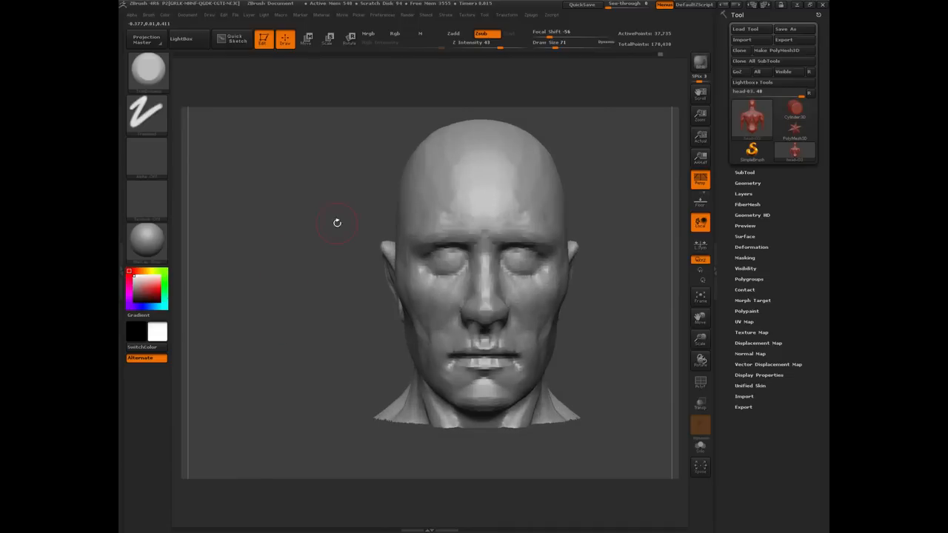
left_click_drag(353, 212, 423, 220)
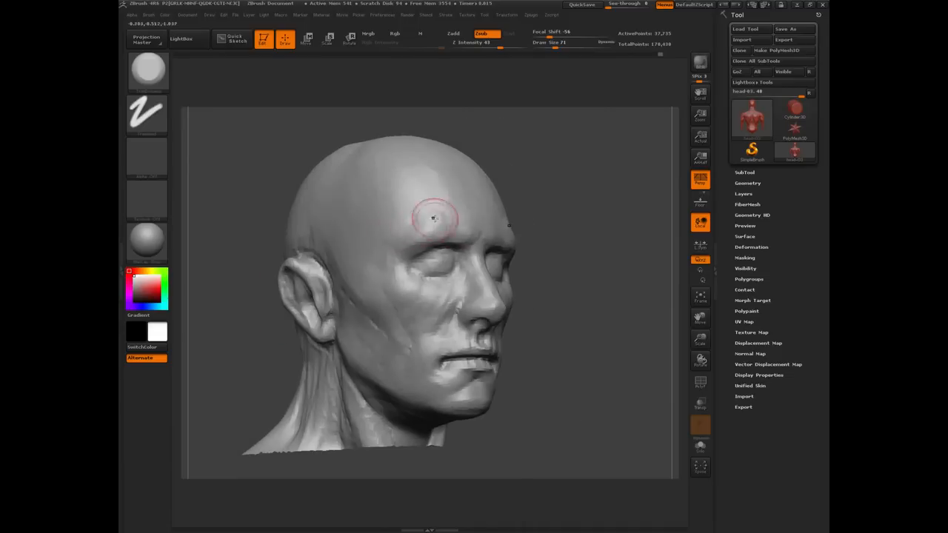
left_click_drag(239, 206, 345, 126)
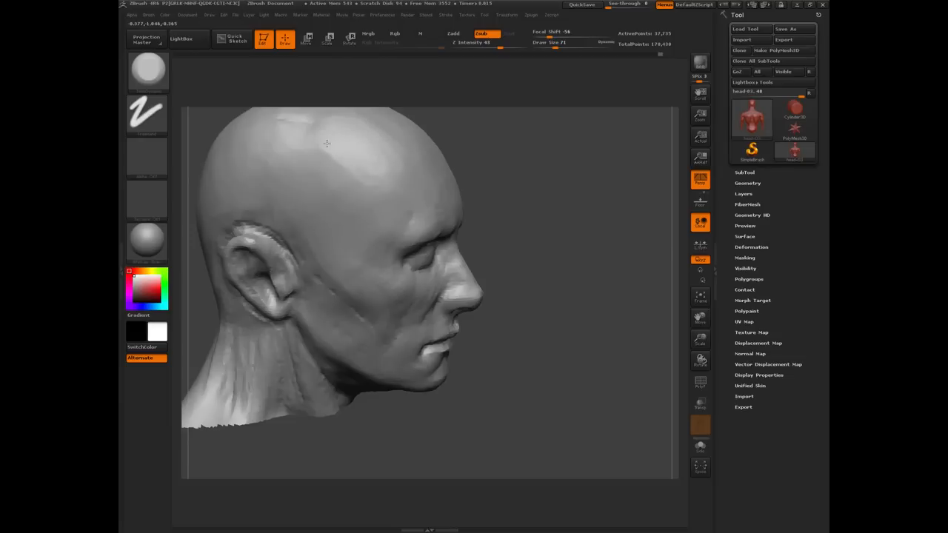
left_click_drag(578, 300, 301, 344)
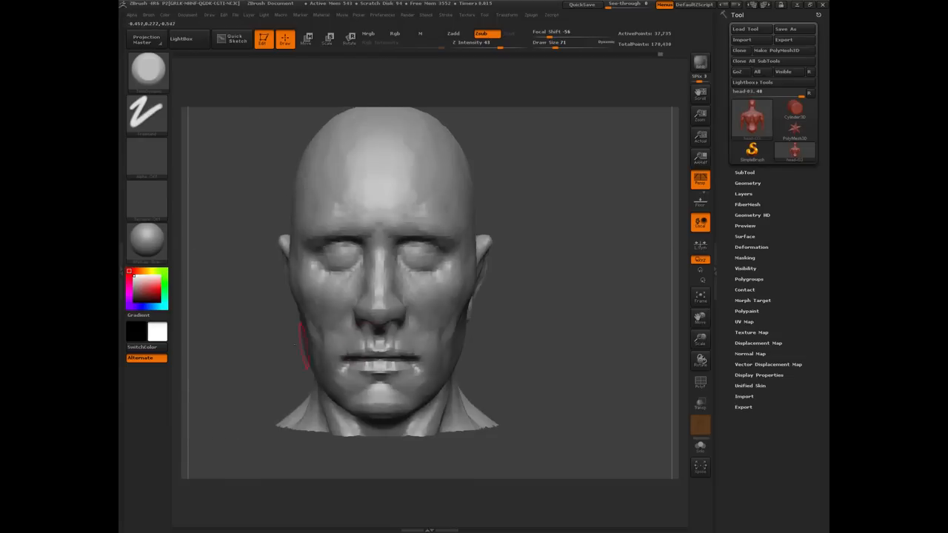
left_click_drag(245, 334, 311, 314, "alt")
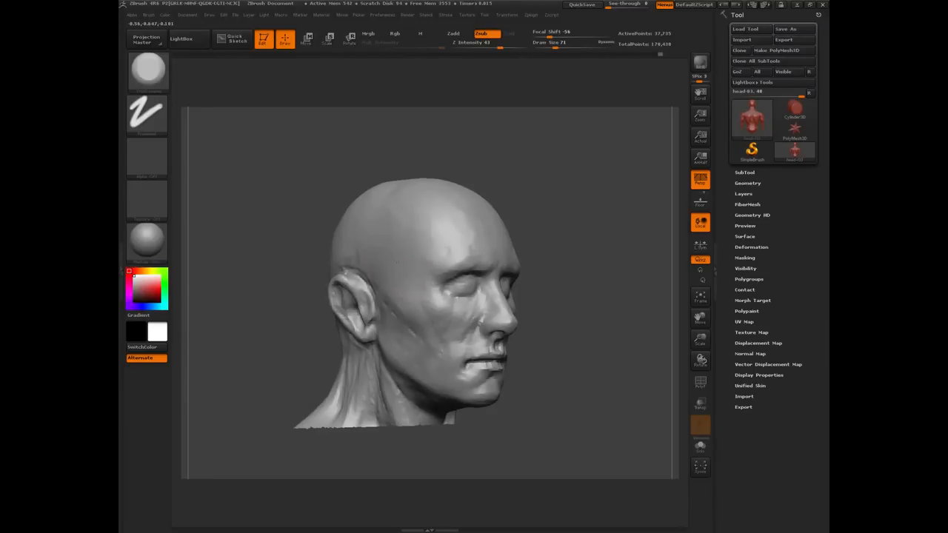
Smooth the temple and the side of the skull above and behind the ear with TrimDynamic at draw size 71.
left_click_drag(299, 232, 368, 290)
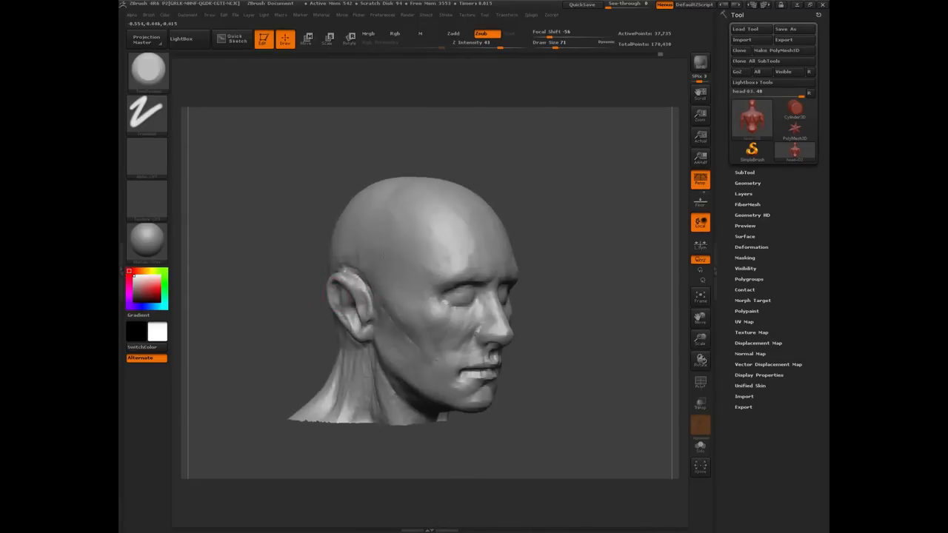
left_click_drag(314, 268, 375, 254)
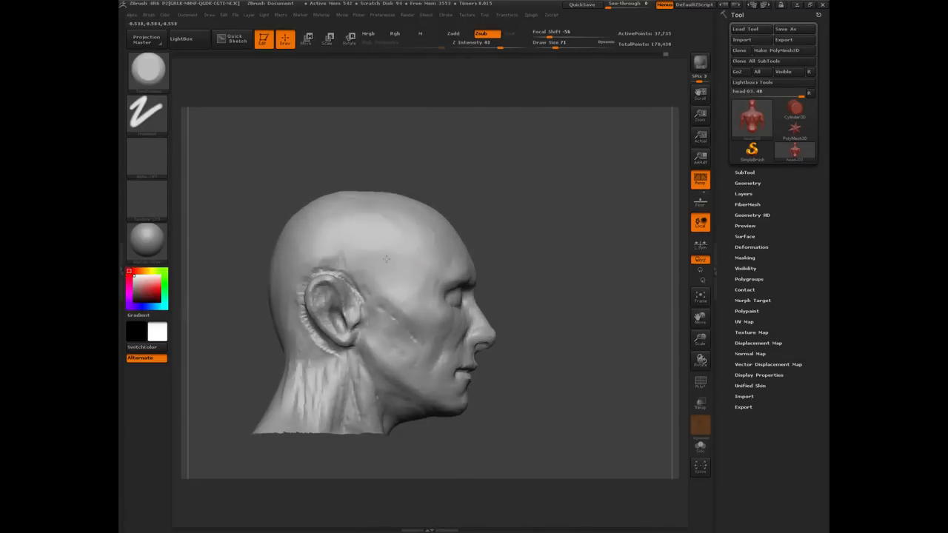
left_click_drag(318, 262, 301, 281)
left_click_drag(232, 252, 262, 251)
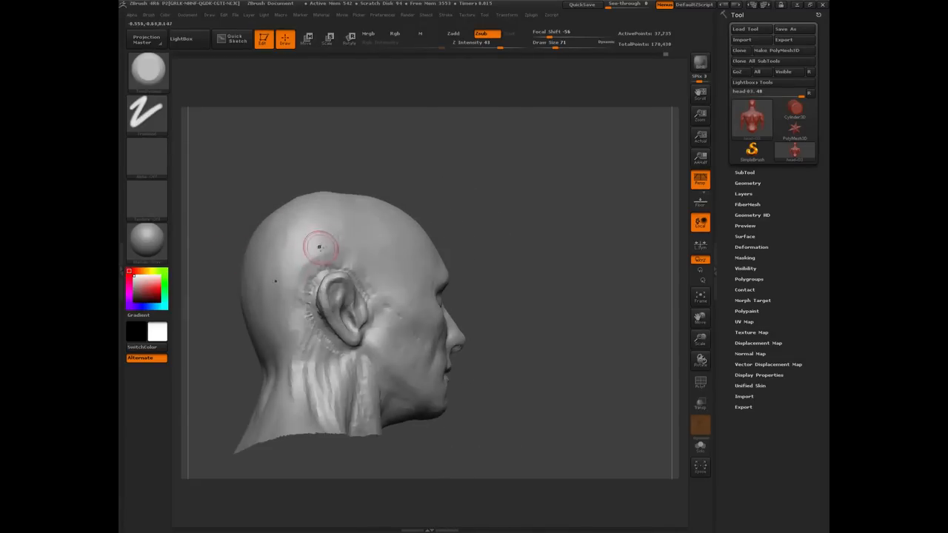
left_click_drag(319, 247, 302, 276)
left_click_drag(318, 252, 313, 262)
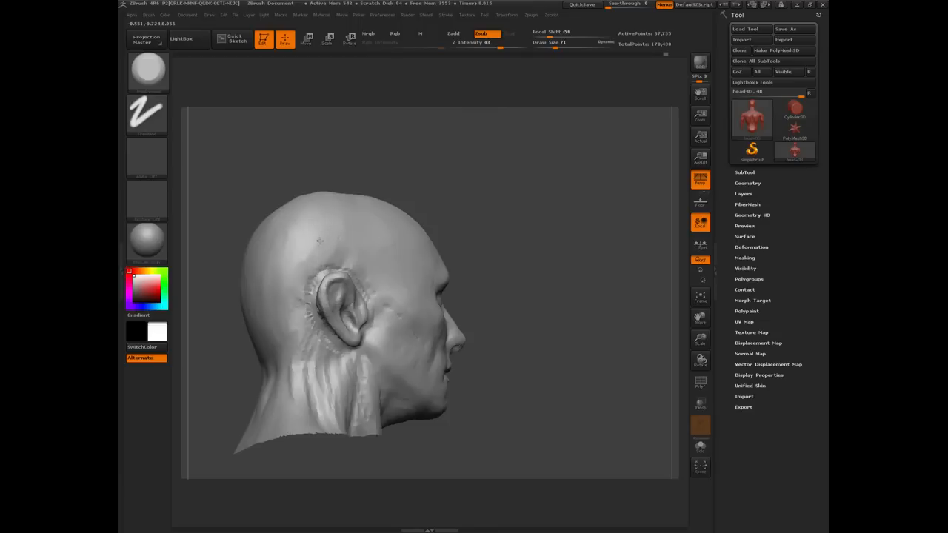
left_click_drag(548, 305, 507, 313)
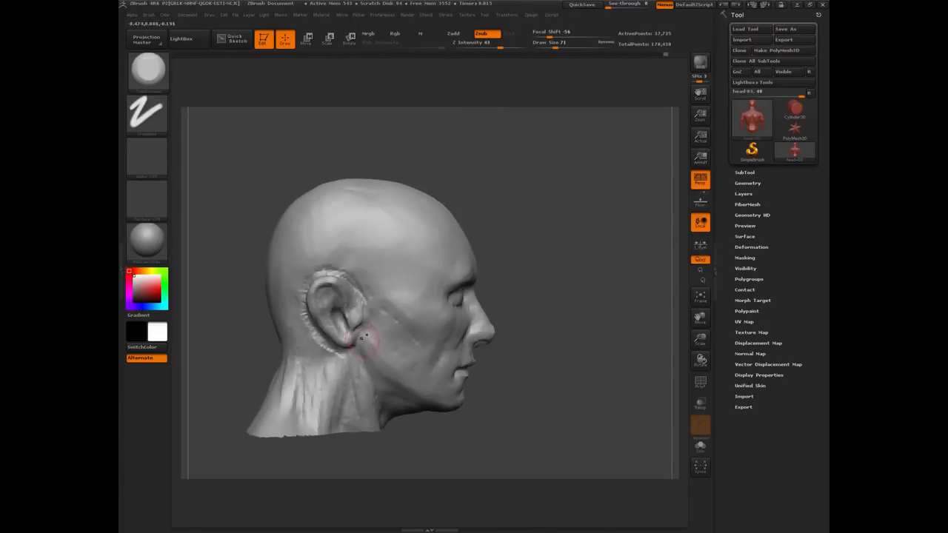
Refine the outer brow and cheekbone planes below the eye with TrimDynamic strokes and light smoothing.
left_click_drag(541, 393, 398, 265, "shift")
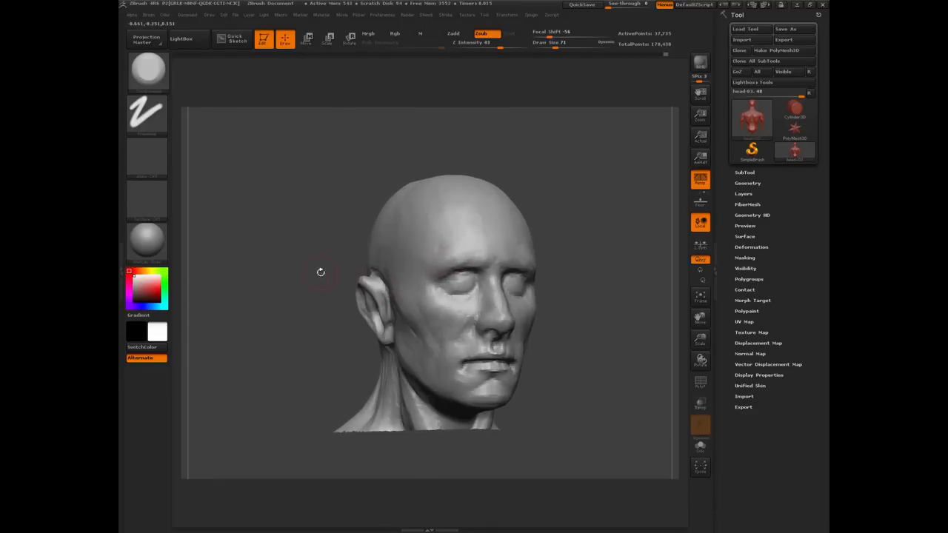
left_click_drag(321, 272, 434, 257)
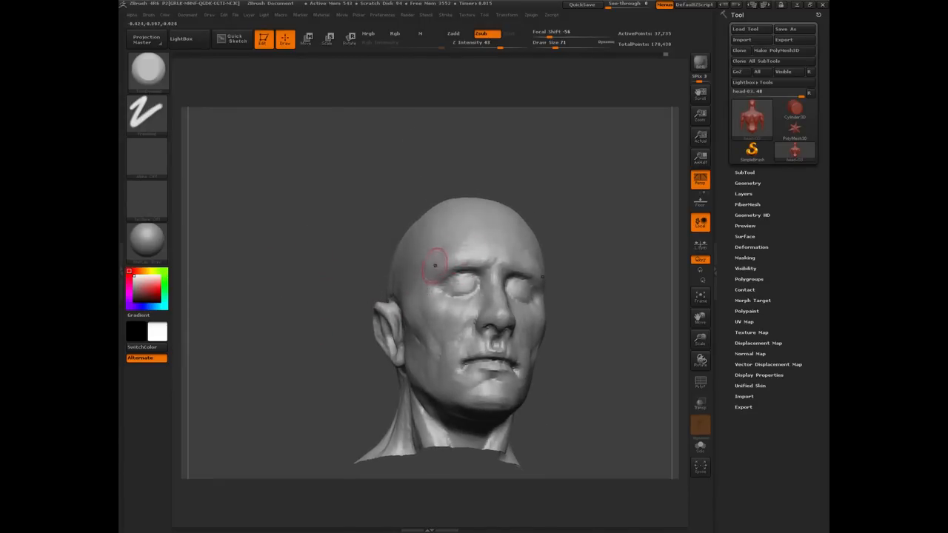
mouse_move(453, 308)
left_mouse_down()
mouse_move(465, 313)
mouse_move(470, 303)
mouse_move(465, 315)
left_mouse_up()
left_click_drag(342, 281, 328, 277, "shift")
key("f")
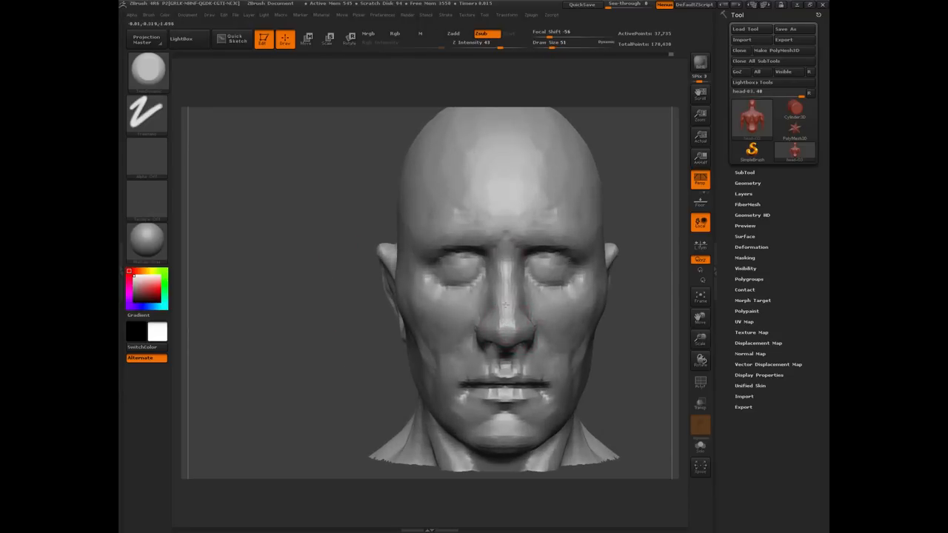
Clean up the nose side and cheek planes with TrimDynamic at draw size 51, smoothing the cheek beside the mouth.
mouse_move(353, 341)
left_mouse_down()
mouse_move(512, 324)
mouse_move(513, 313)
mouse_move(519, 322)
left_mouse_up()
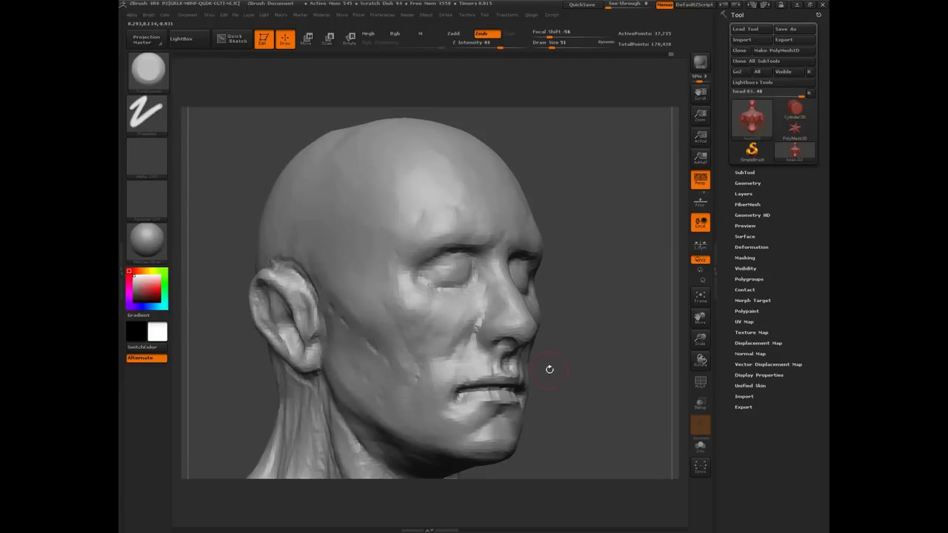
mouse_move(550, 369)
left_mouse_down()
mouse_move(333, 371)
mouse_move(332, 389)
left_mouse_up()
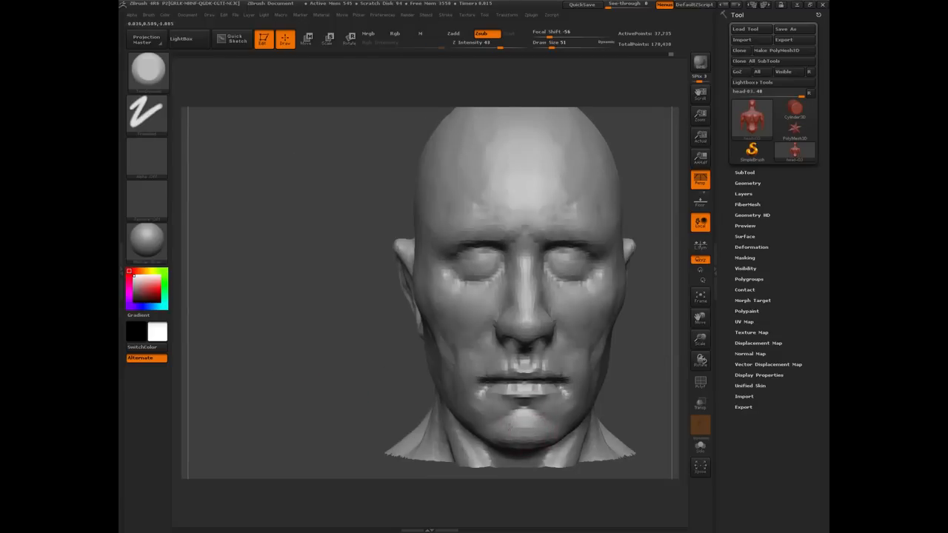
left_click_drag(320, 396, 376, 321, "alt")
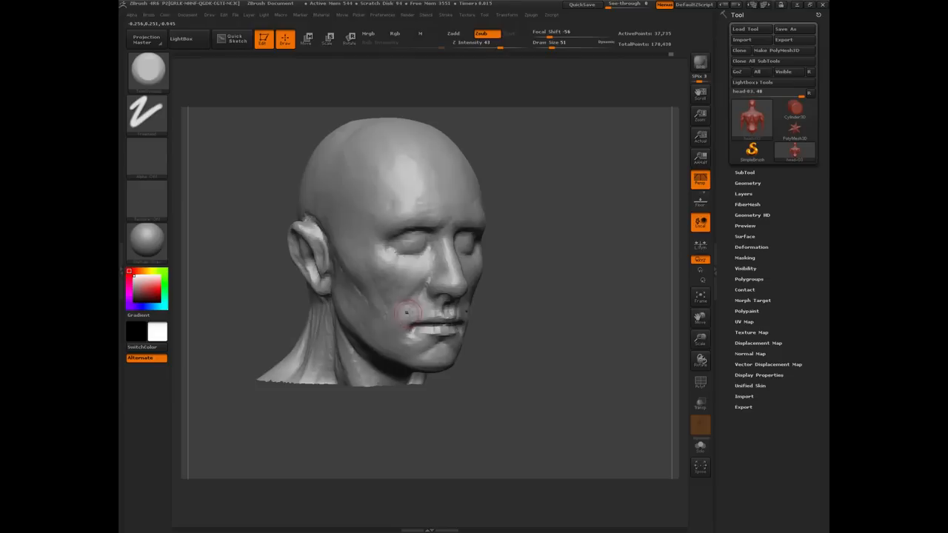
left_click_drag(380, 298, 365, 289, "shift")
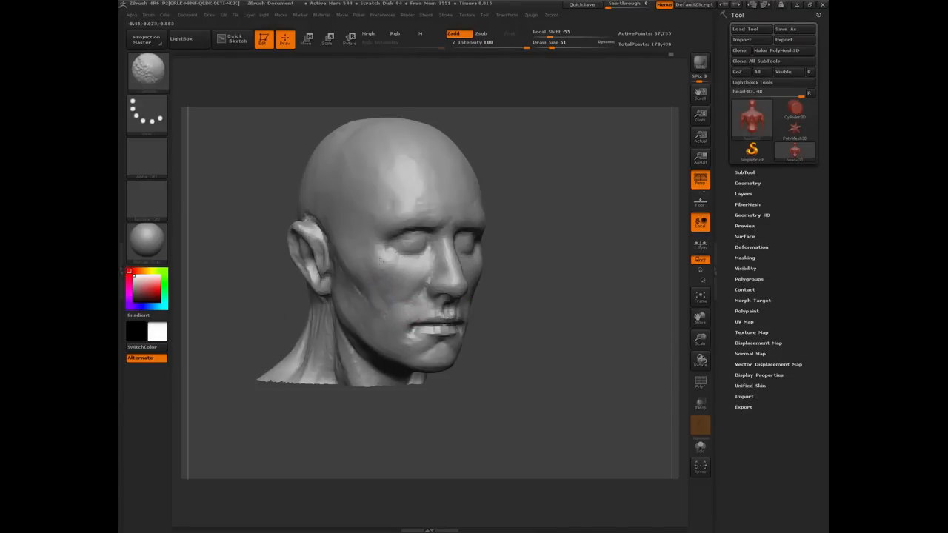
left_click_drag(267, 281, 269, 250)
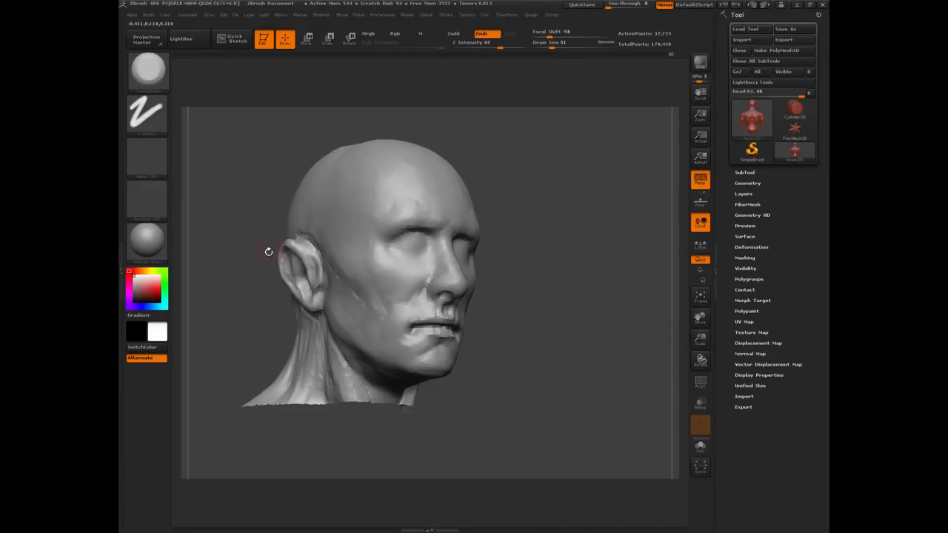
left_click_drag(245, 159, 393, 256)
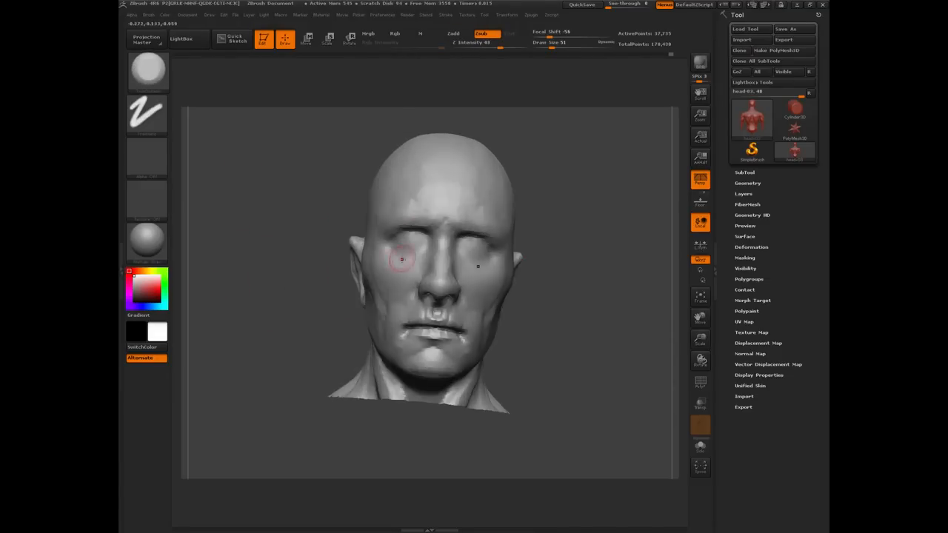
left_click_drag(285, 329, 347, 315)
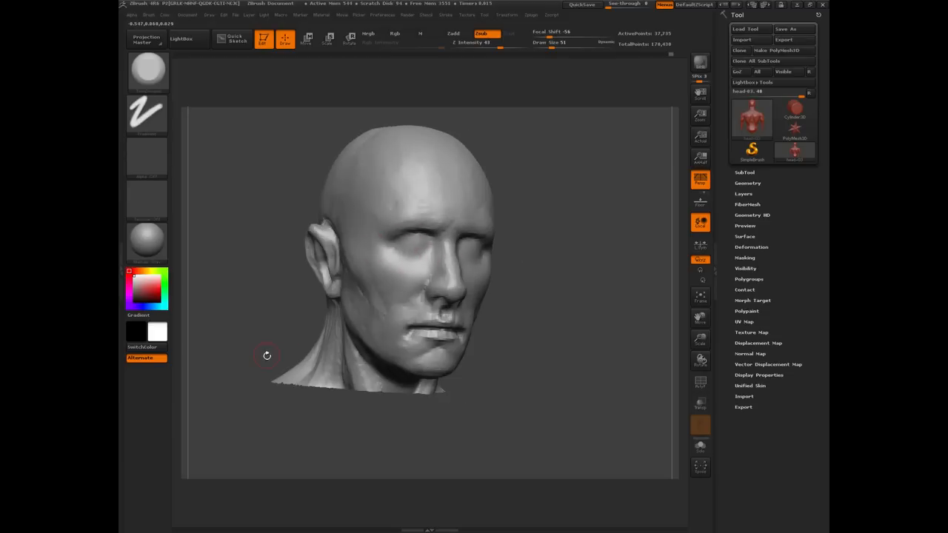
key("ctrl+z")
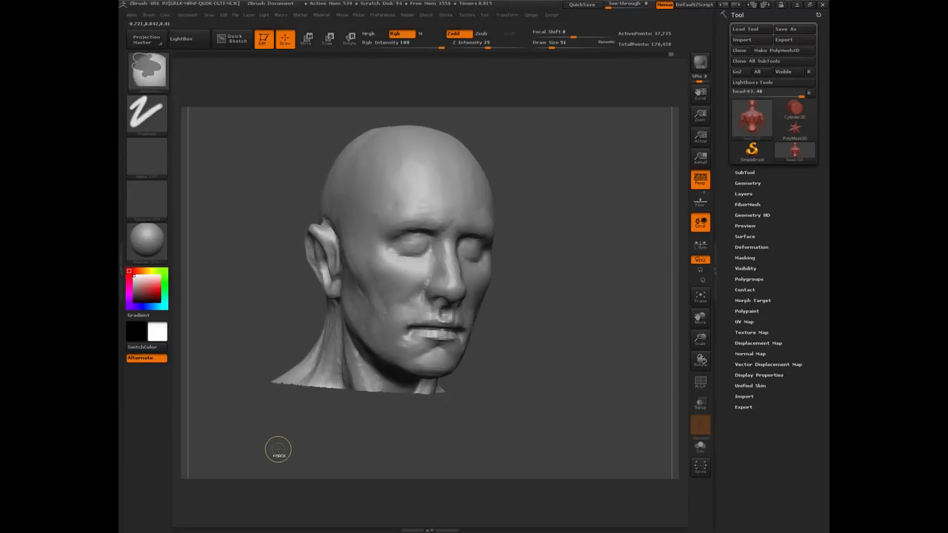
Refine the area around the eye and upper cheek with TrimDynamic at draw size 51, smoothing it and checking the profile.
mouse_move(242, 317)
left_mouse_down()
mouse_move(404, 233)
mouse_move(413, 252)
mouse_move(405, 236)
left_mouse_up()
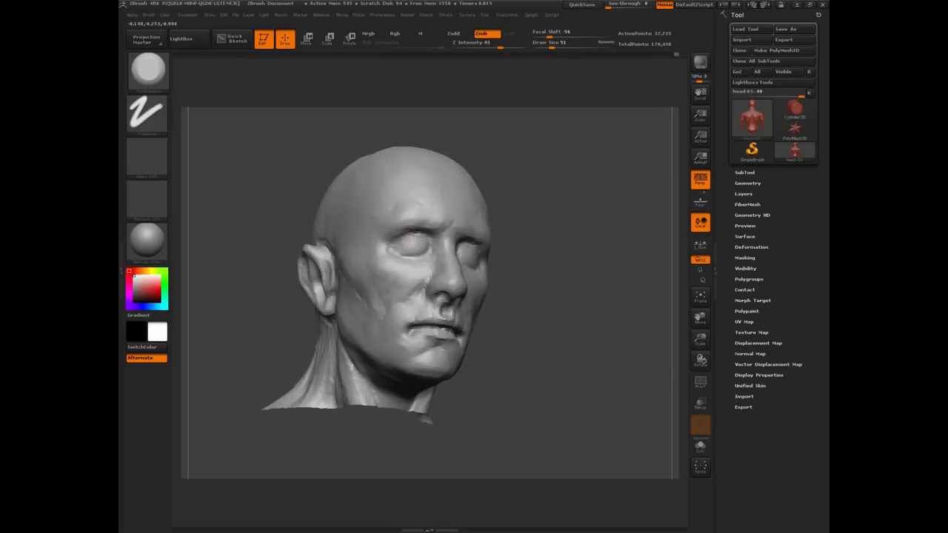
left_click_drag(323, 438, 274, 341)
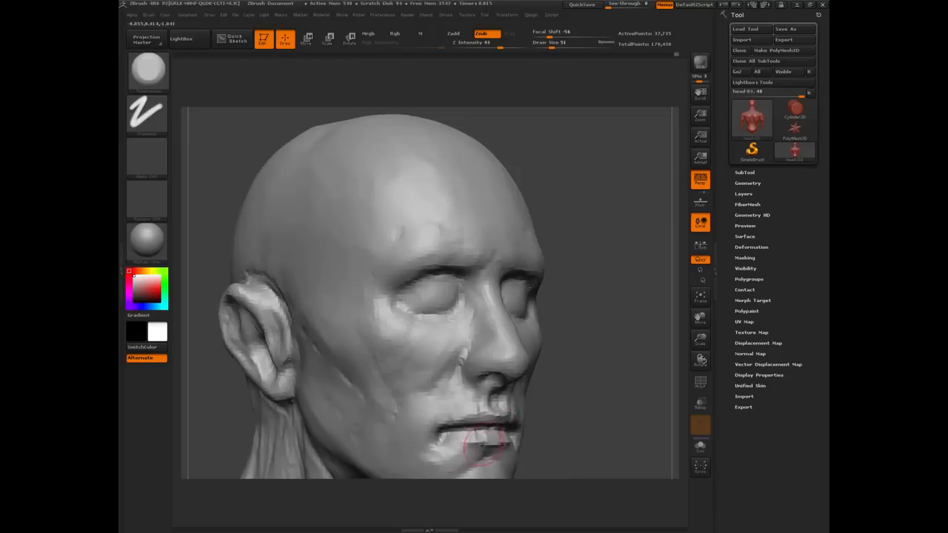
left_click_drag(214, 402, 363, 281, "shift")
key("f")
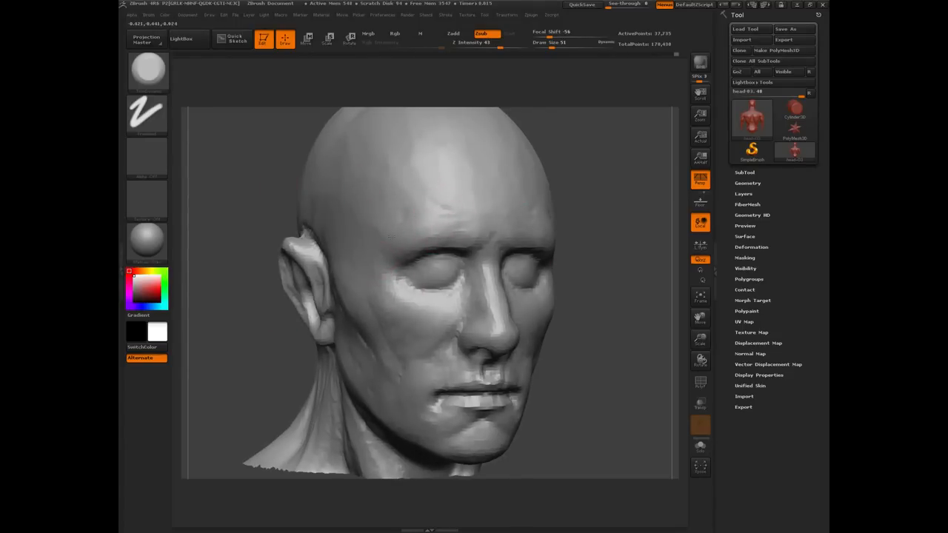
left_click_drag(220, 170, 255, 181)
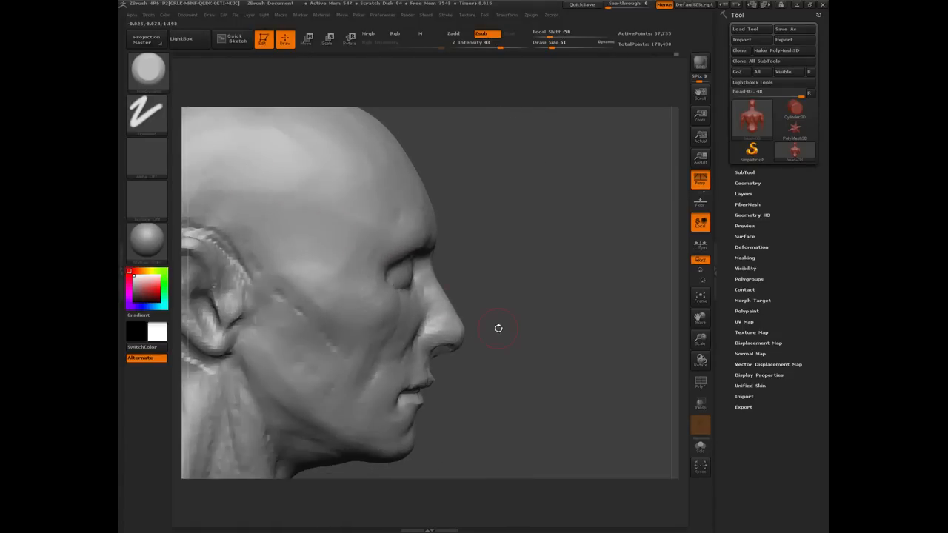
left_click_drag(539, 367, 472, 296, "alt")
mouse_move(214, 239)
left_mouse_down("alt")
mouse_move(300, 248)
mouse_move(292, 267)
mouse_move(257, 269)
left_mouse_up("alt")
Unhide the rest of the body and smooth the lips and mouth corners.
left_click(323, 278, "ctrl+shift")
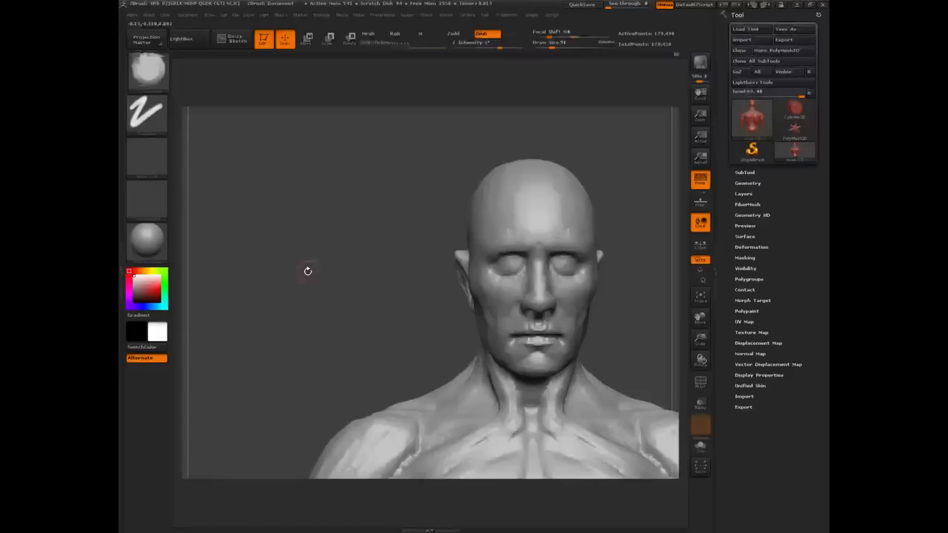
mouse_move(335, 279)
left_mouse_down("alt")
mouse_move(274, 280)
mouse_move(276, 305)
left_mouse_up("alt")
mouse_move(474, 373)
left_mouse_down("shift")
mouse_move(496, 370)
mouse_move(481, 359)
left_mouse_up("shift")
left_click_drag(336, 351, 380, 354)
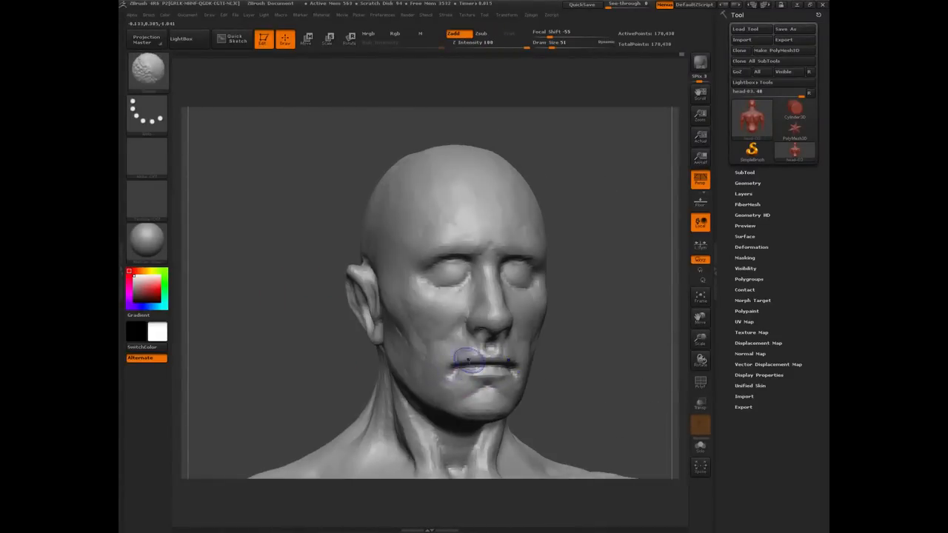
mouse_move(468, 357)
left_mouse_down("shift")
mouse_move(508, 365)
mouse_move(501, 377)
left_mouse_up("shift")
mouse_move(315, 349)
left_mouse_down("shift")
mouse_move(322, 338)
mouse_move(297, 292)
mouse_move(361, 303)
left_mouse_up("shift")
Adjust the mouth and lower cheek with the Move brush, raising the draw size to 107.
key("b")
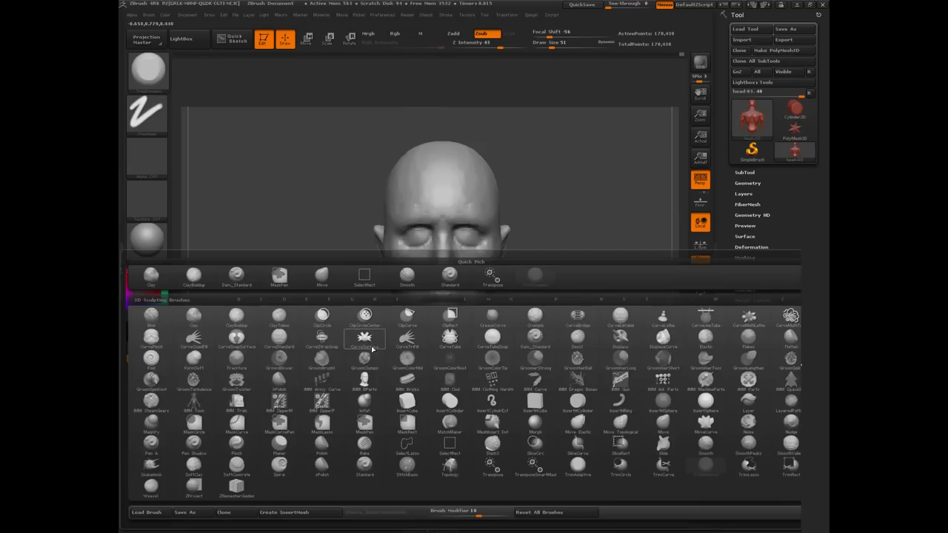
key("m")
key("v")
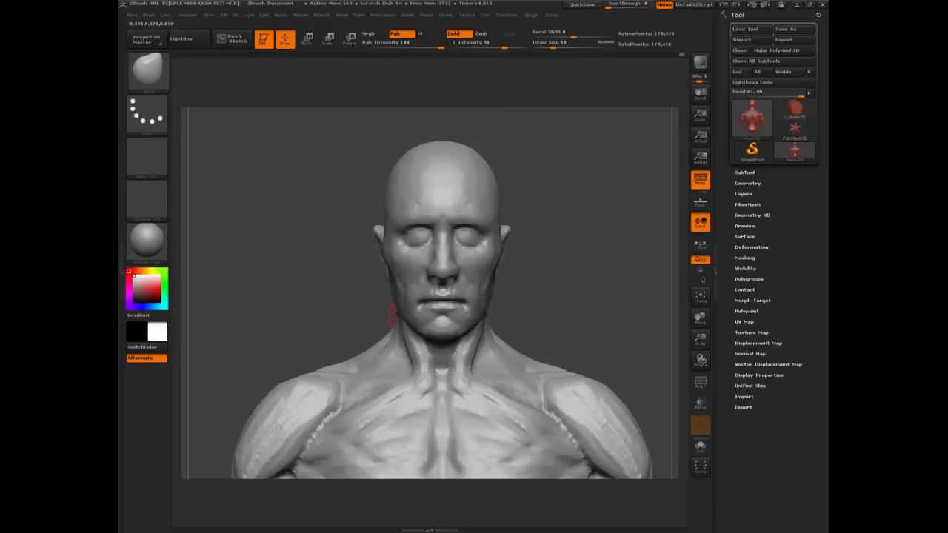
left_click_drag(436, 305, 426, 300)
key("bracketright")
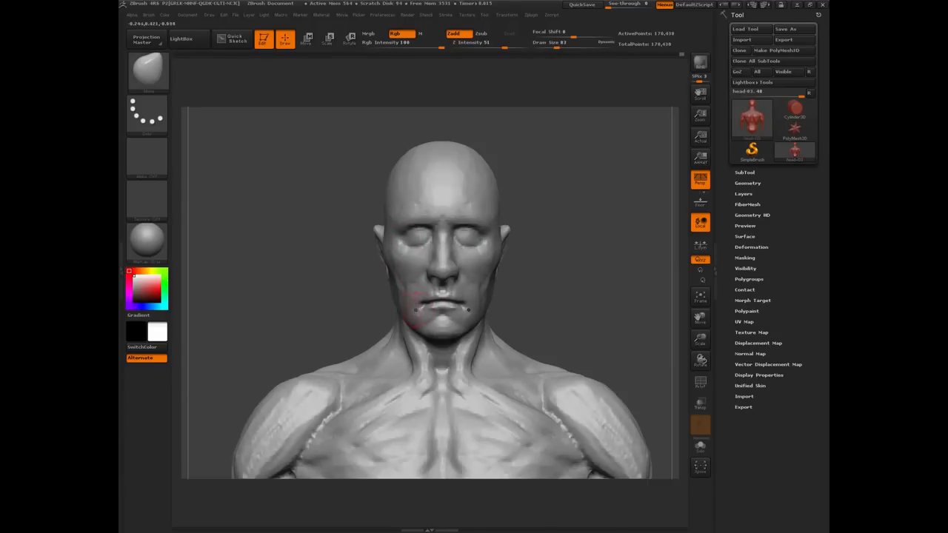
key("bracketright")
left_click_drag(407, 313, 411, 313)
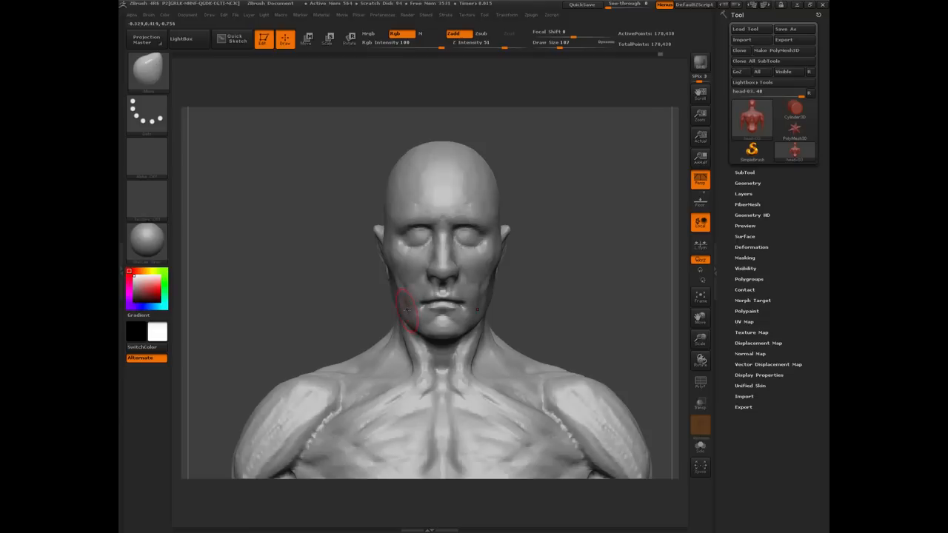
Reshape the jawline and lower face with the Move brush at draw size 107, working from front, three-quarter and low views.
left_click_drag(376, 316, 397, 319)
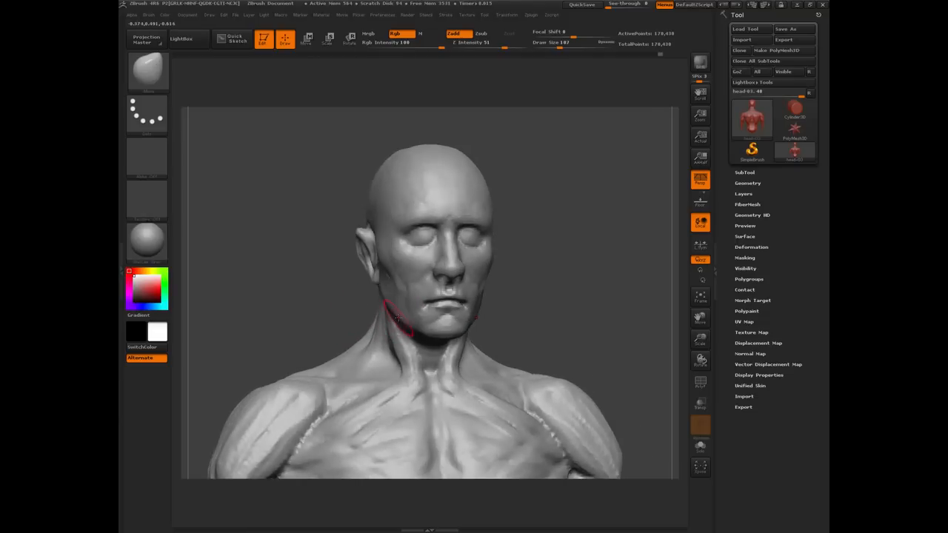
left_click_drag(342, 287, 378, 322)
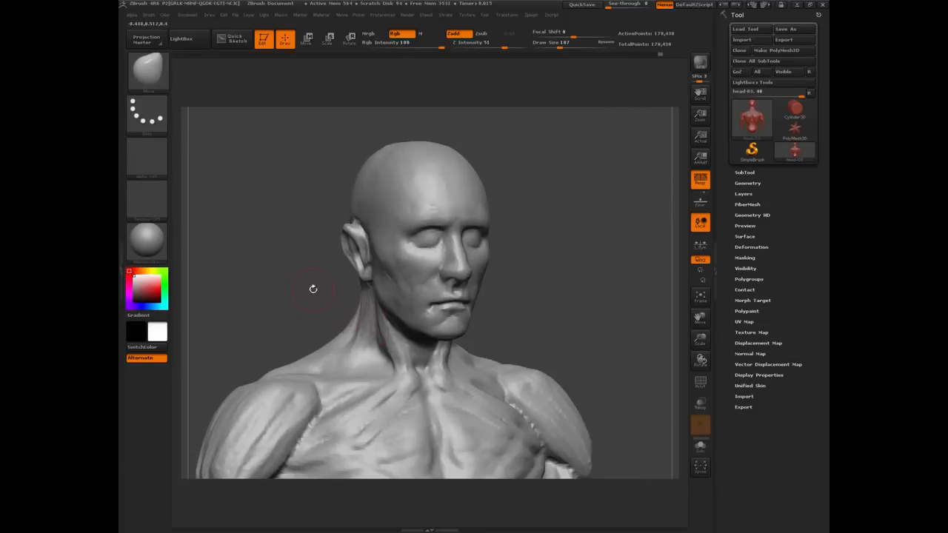
left_click_drag(313, 288, 405, 319)
mouse_move(334, 301)
left_mouse_down()
mouse_move(348, 292)
mouse_move(411, 316)
left_mouse_up()
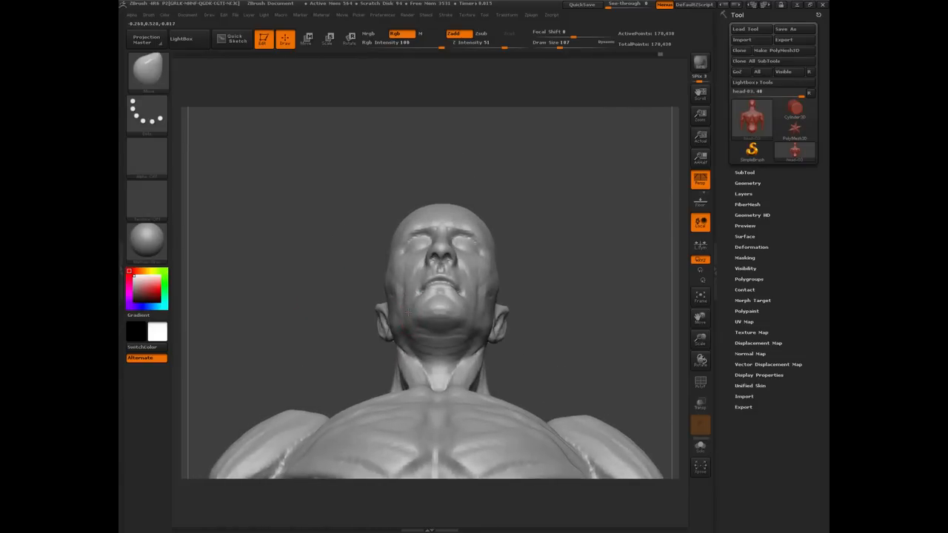
left_click_drag(326, 249, 429, 296)
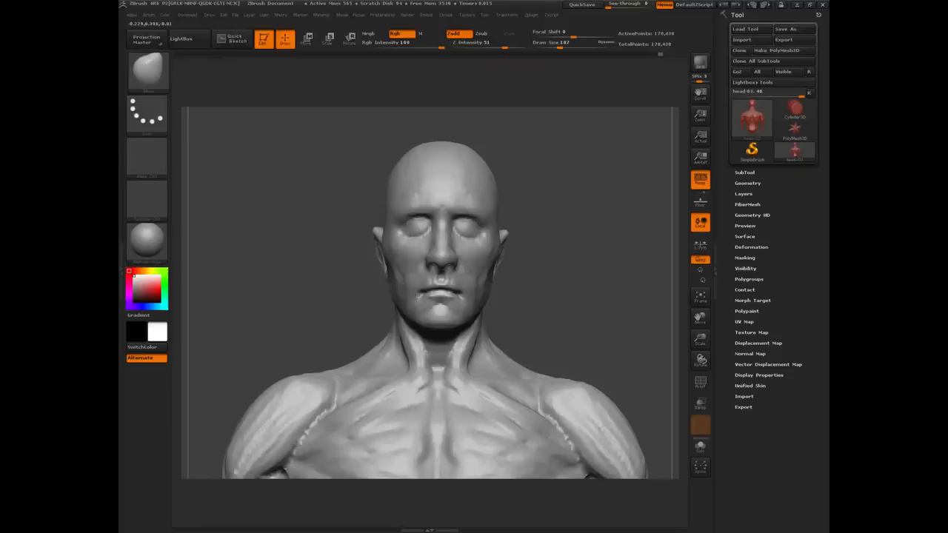
left_click_drag(328, 276, 417, 293)
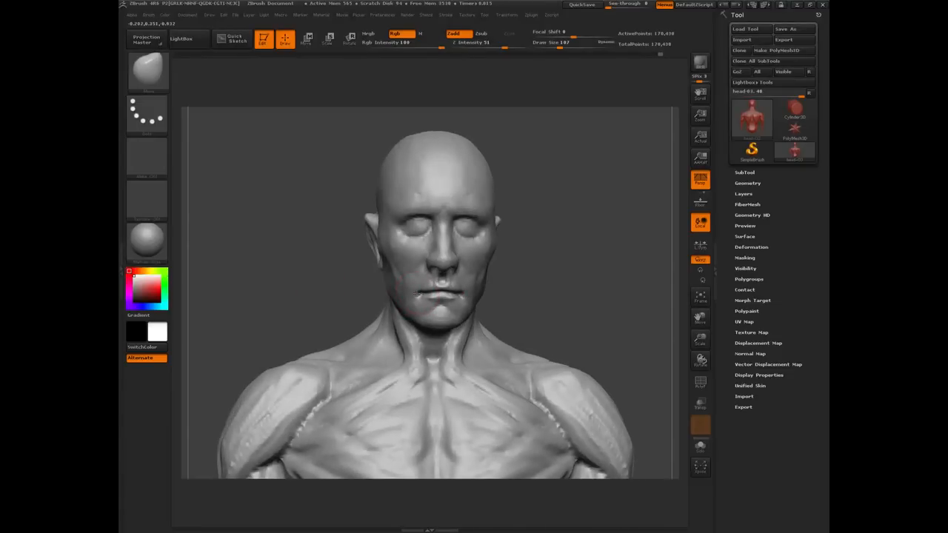
mouse_move(352, 291)
left_mouse_down()
mouse_move(329, 291)
mouse_move(434, 232)
left_mouse_up()
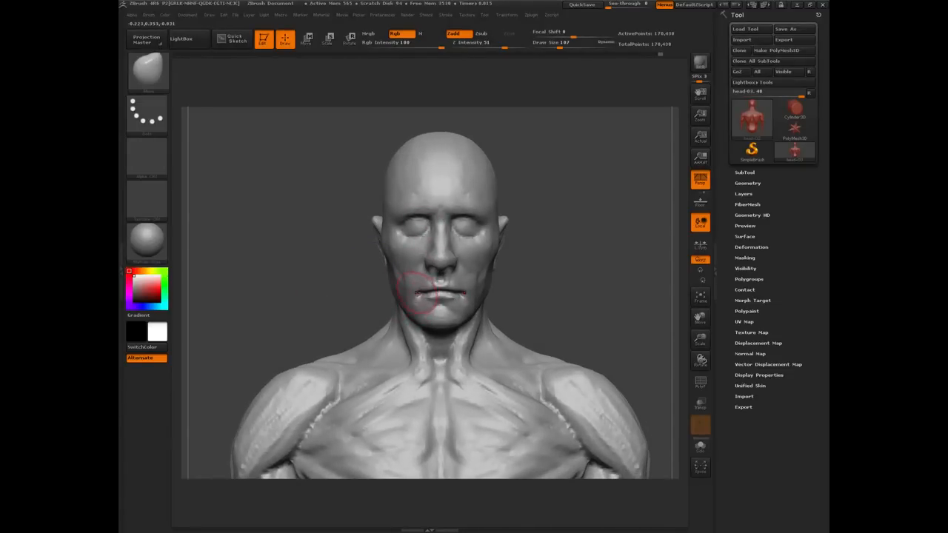
Mark the eye centres and carve vertical guide lines down to the mouth corners with Dam_Standard at draw size 83.
key("b")
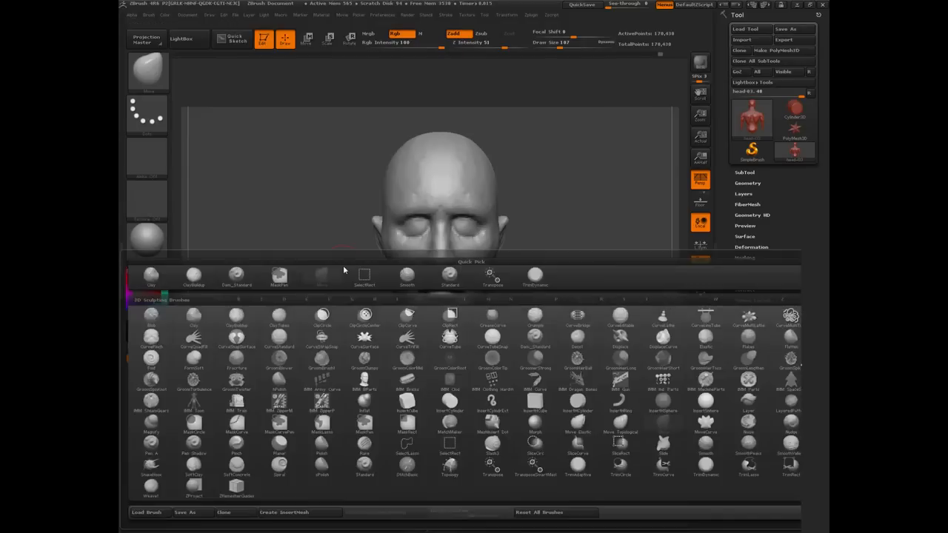
key("d")
key("s")
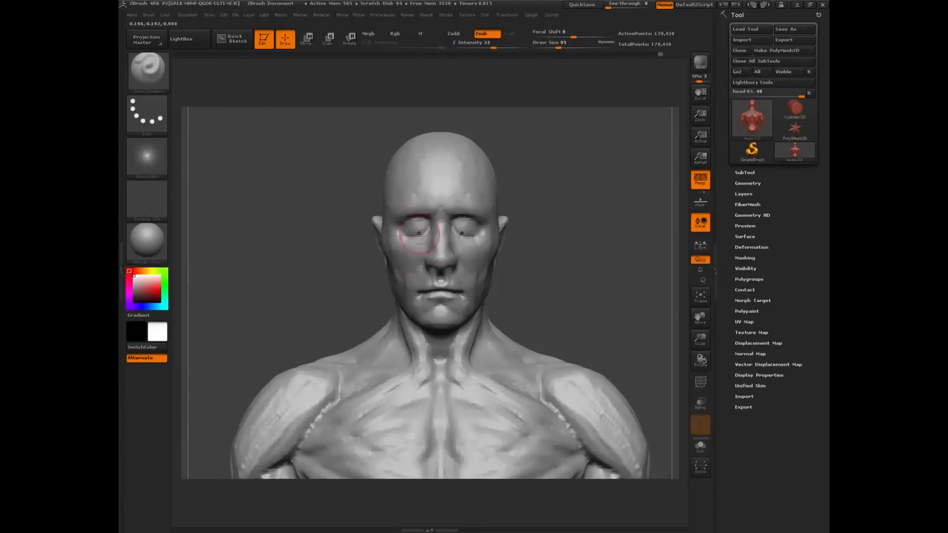
key("bracketleft")
key("bracketleft")
left_click_drag(305, 270, 308, 293)
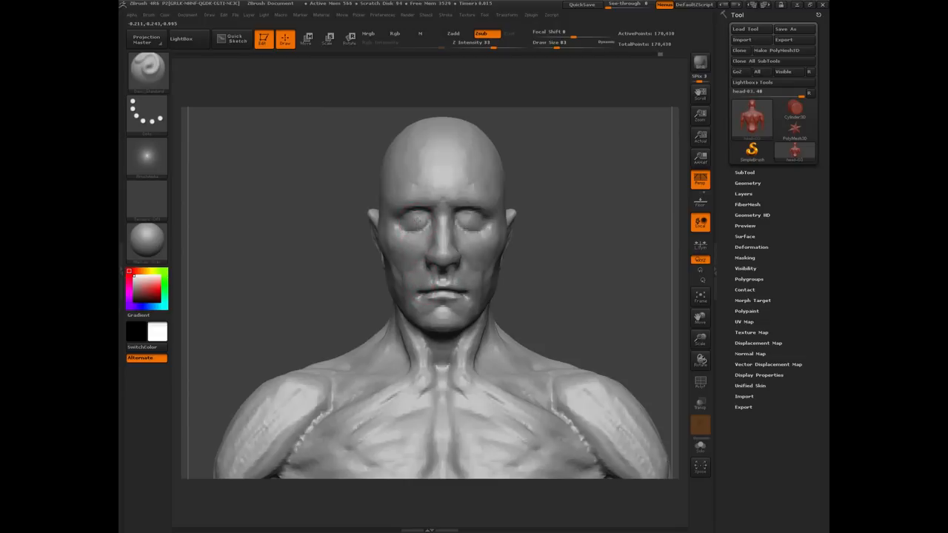
left_click_drag(417, 223, 417, 222)
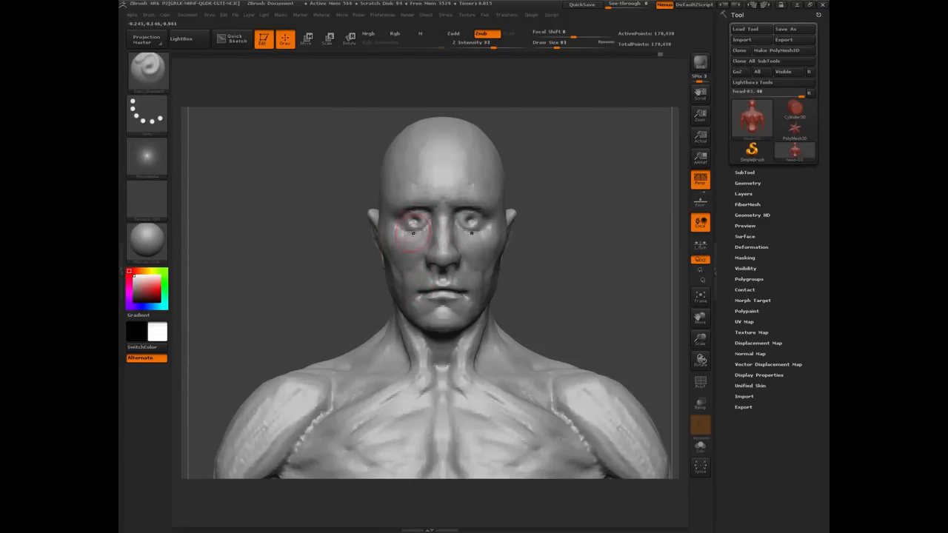
mouse_move(412, 223)
left_mouse_down()
mouse_move(420, 287)
mouse_move(418, 223)
left_mouse_up()
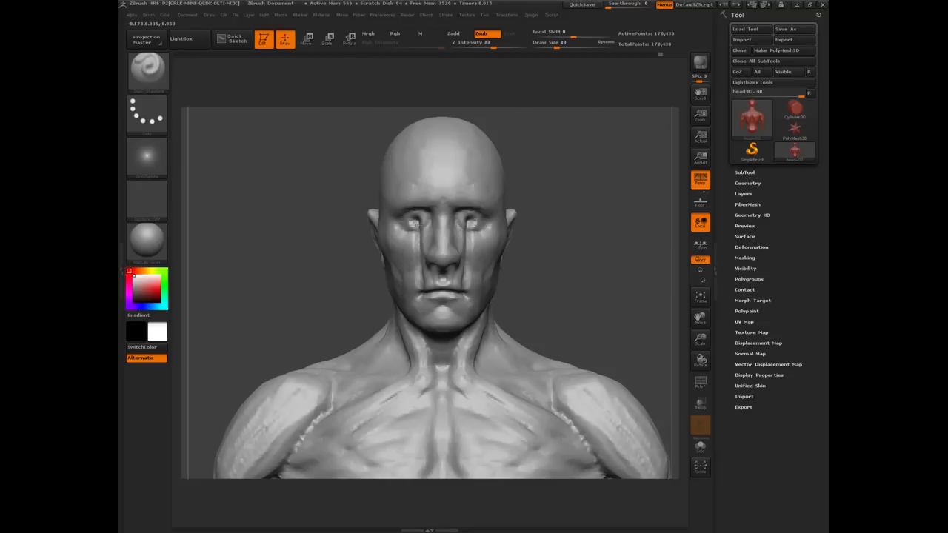
left_click_drag(412, 300, 412, 223)
mouse_move(334, 278)
left_mouse_down()
mouse_move(387, 277)
mouse_move(332, 279)
left_mouse_up()
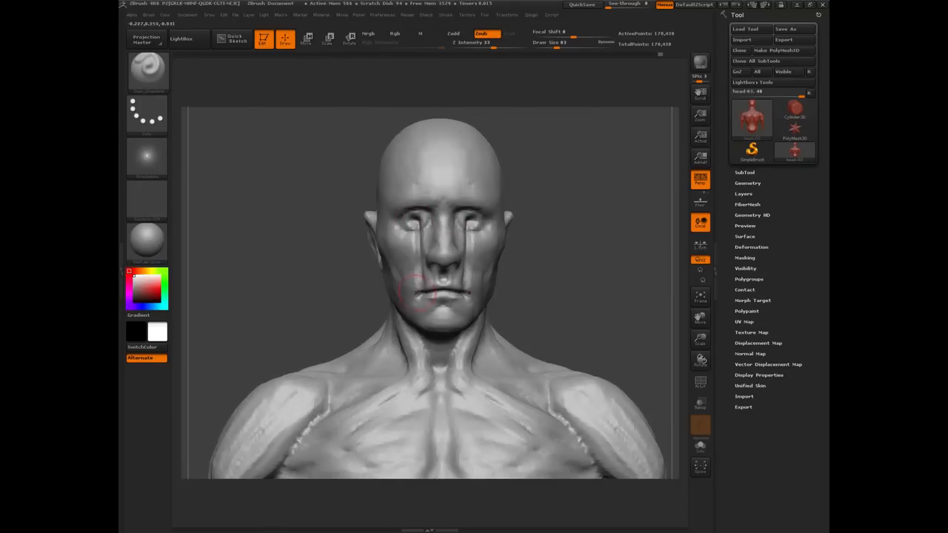
left_click_drag(419, 278, 420, 287)
Undo the Dam_Standard guide strokes on the eyes and cheeks.
key("ctrl")
key("ctrl+z")
key("ctrl+z")
key("ctrl+z")
key("ctrl+z")
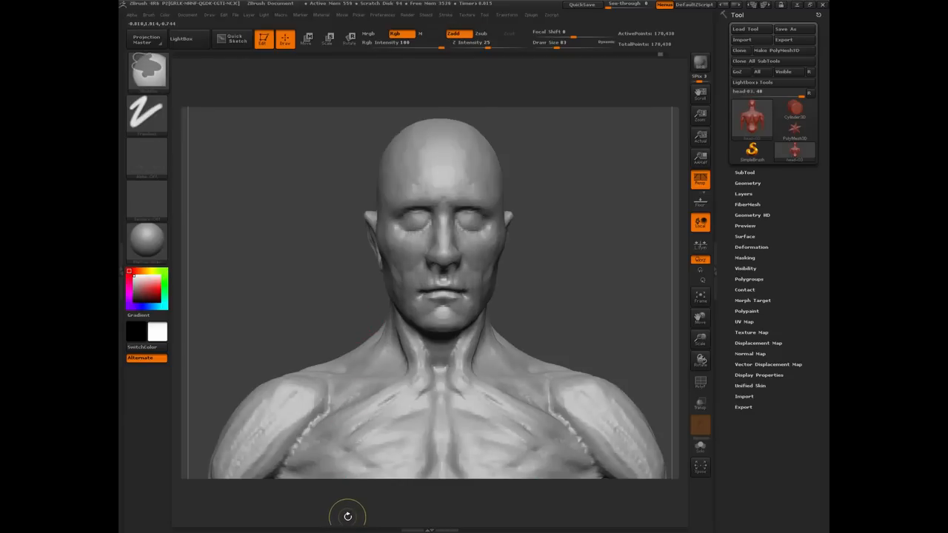
key("ctrl+shift")
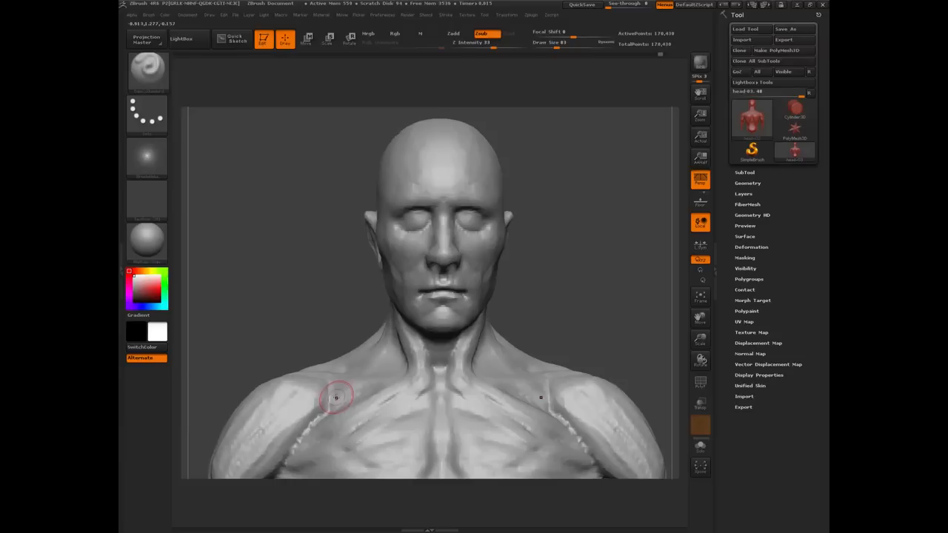
Adjust the jaw and head outline with the Move brush, raising the draw size to 135 and comparing changes through undo and redo.
key("b")
key("m")
key("v")
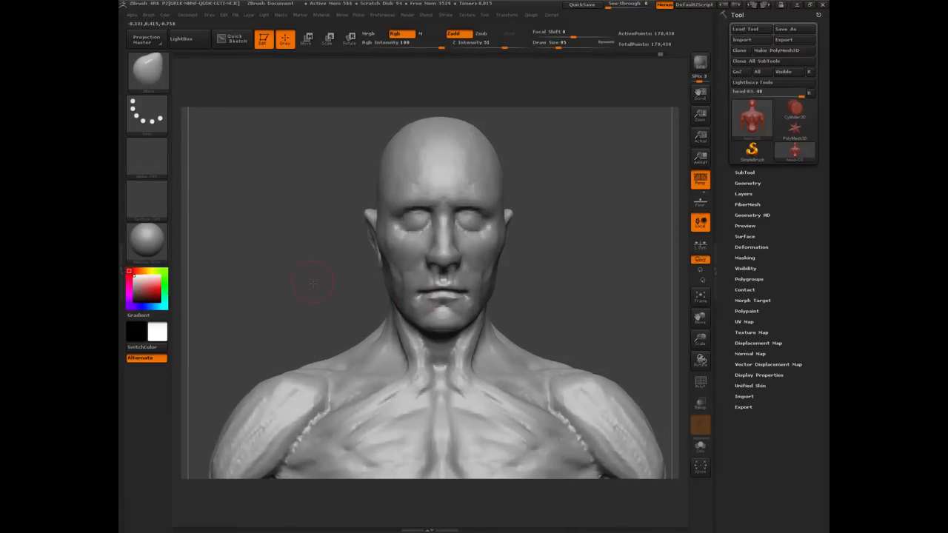
left_click_drag(313, 284, 317, 337, "alt")
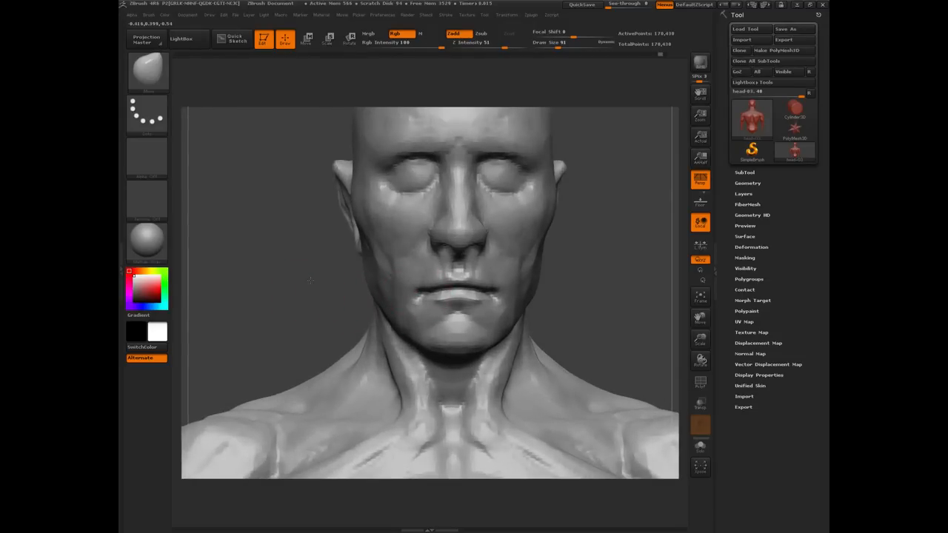
mouse_move(311, 281)
left_mouse_down("alt")
mouse_move(323, 259)
mouse_move(284, 275)
mouse_move(295, 285)
mouse_move(307, 264)
mouse_move(299, 273)
left_mouse_up("alt")
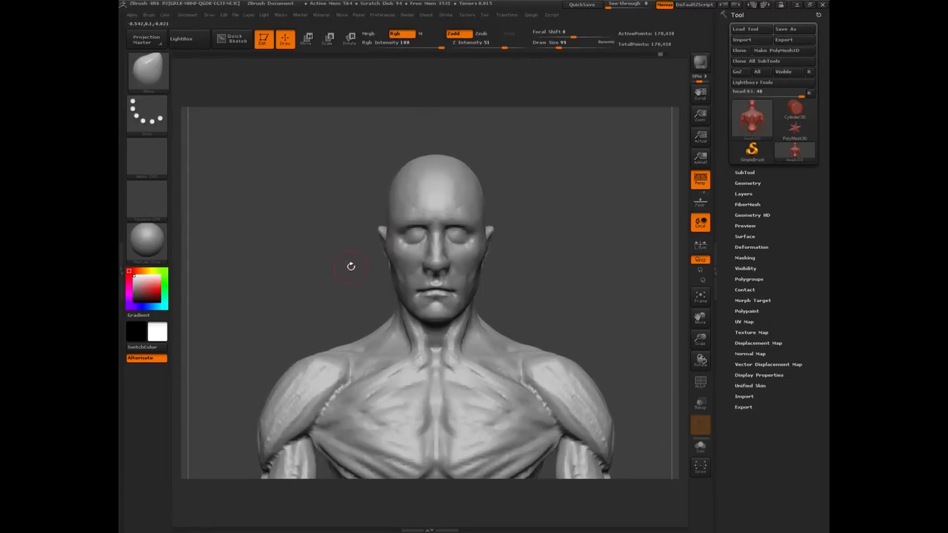
left_click_drag(398, 294, 416, 322)
key("ctrl+z")
key("ctrl+z")
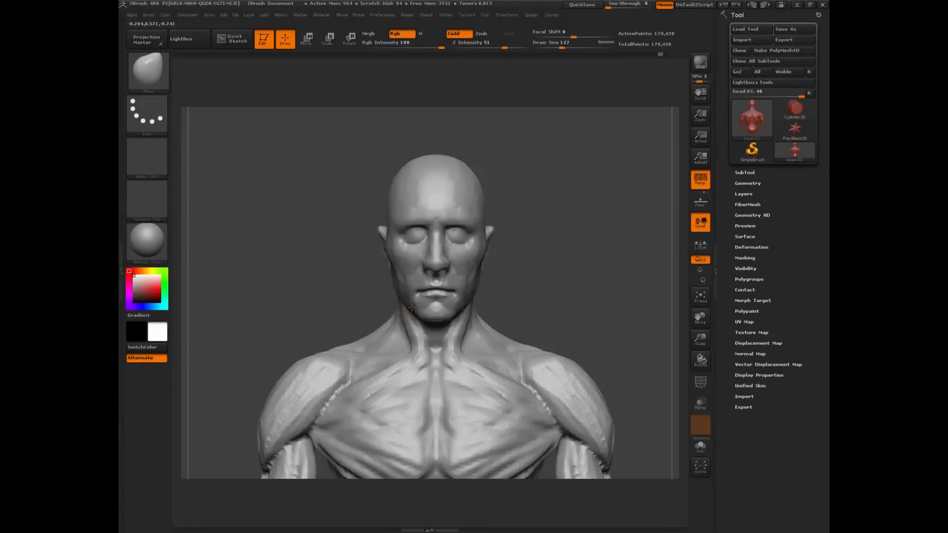
key("ctrl+shift+z")
key("ctrl+z")
key("ctrl+z")
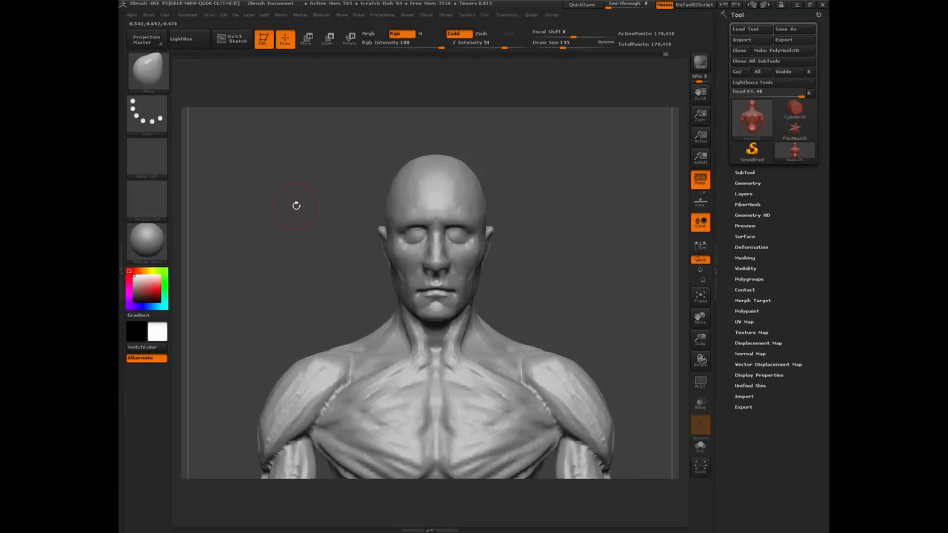
Fill out the side and top of the cranium with the Inflat brush at draw size 135, smoothing the crown.
left_click_drag(298, 208, 370, 200)
left_click_drag(312, 199, 370, 186)
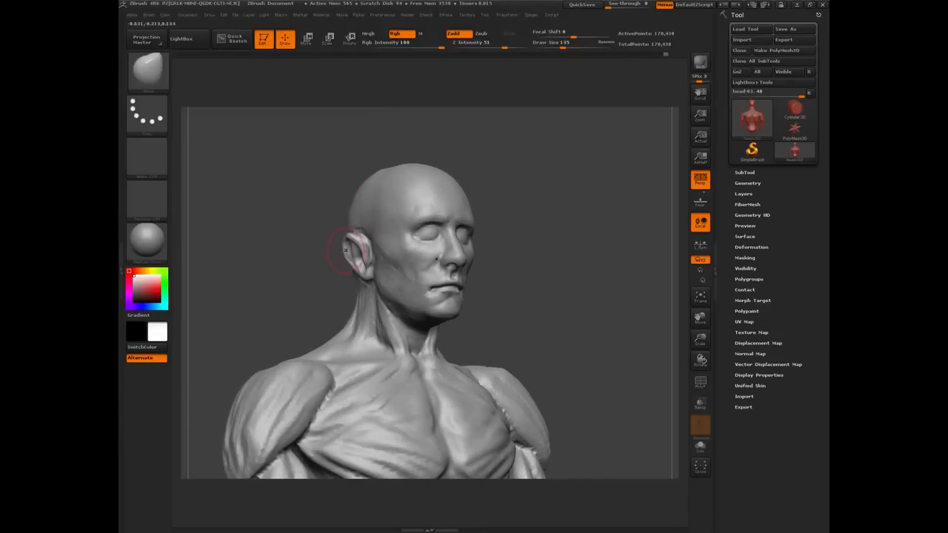
key("b")
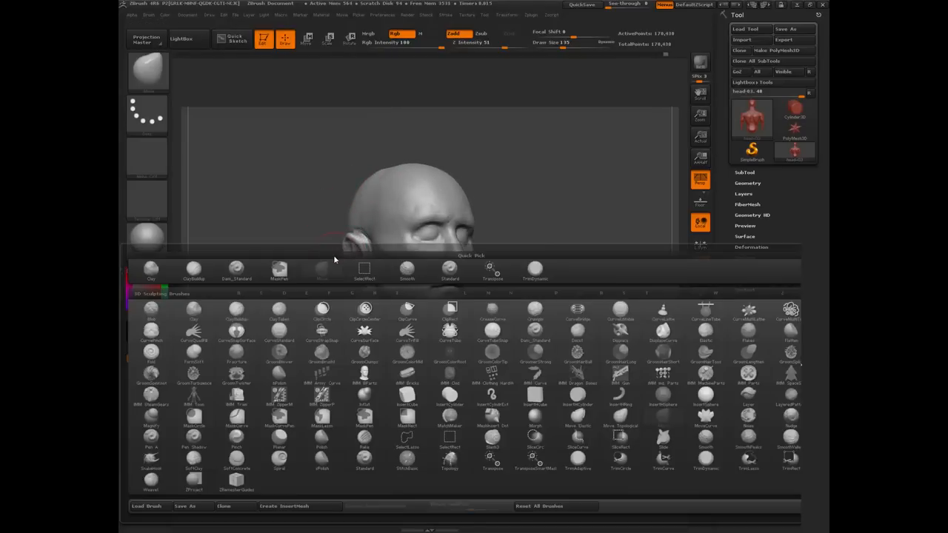
key("i")
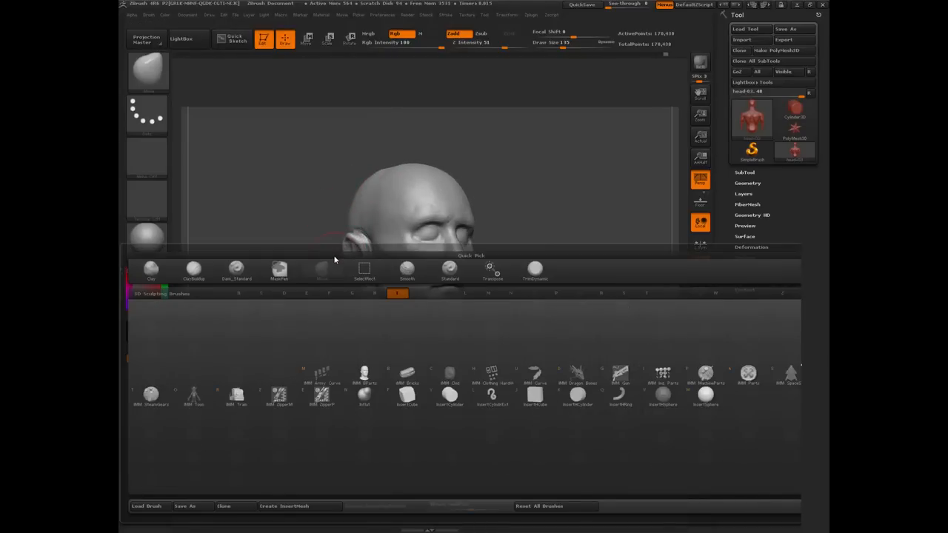
key("n")
left_click_drag(293, 218, 379, 166)
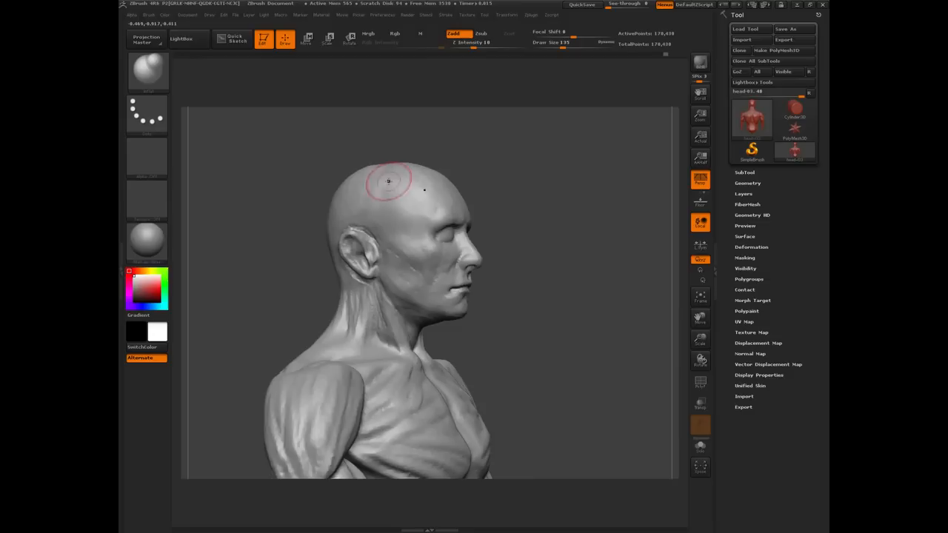
mouse_move(314, 190)
left_mouse_down()
mouse_move(369, 211)
mouse_move(385, 181)
mouse_move(357, 177)
left_mouse_up()
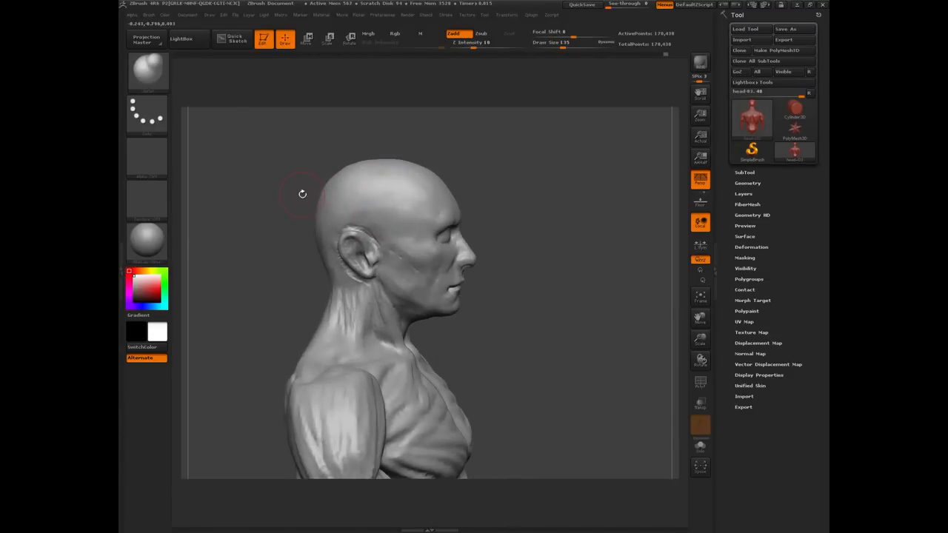
left_click_drag(303, 193, 380, 155)
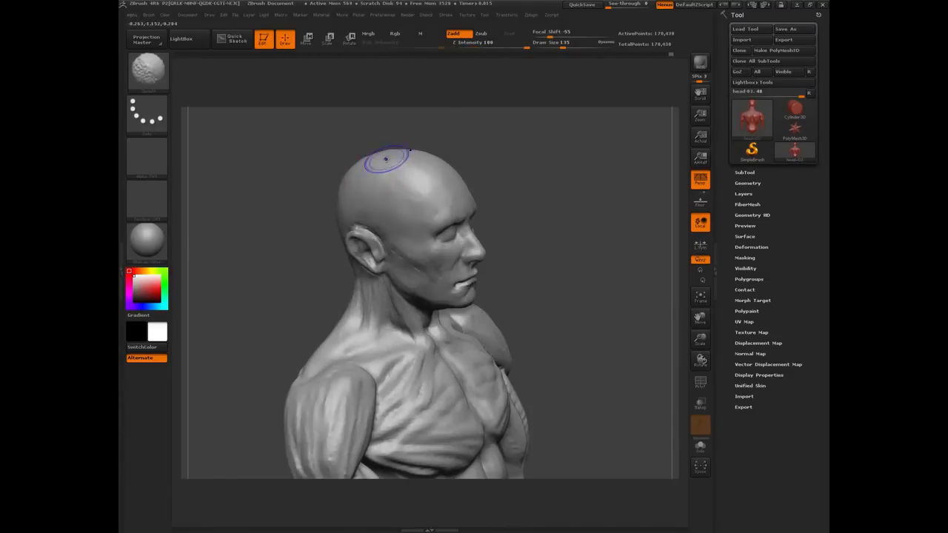
left_click_drag(304, 211, 285, 215, "shift")
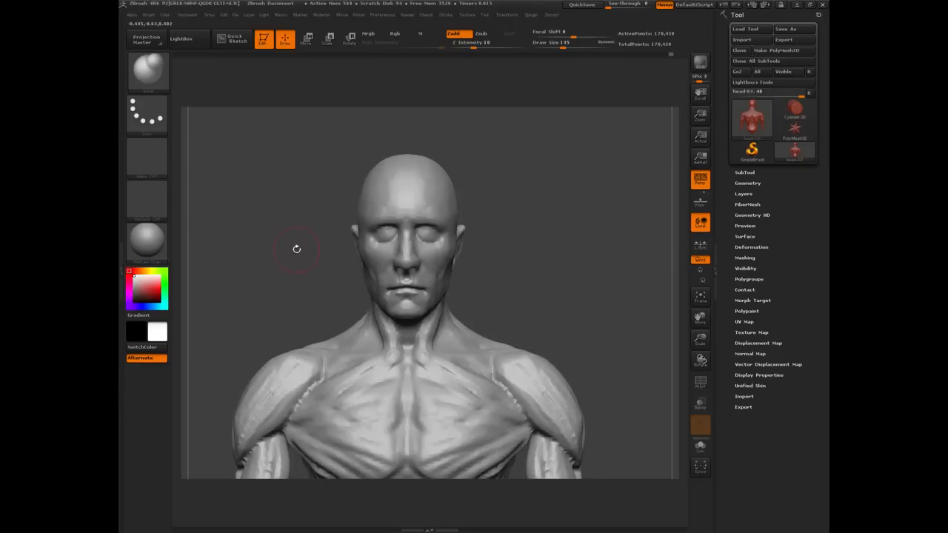
Add volume around the mouth and beside the nose with the Inflat brush, reducing the draw size to 83.
left_click_drag(295, 285, 375, 304)
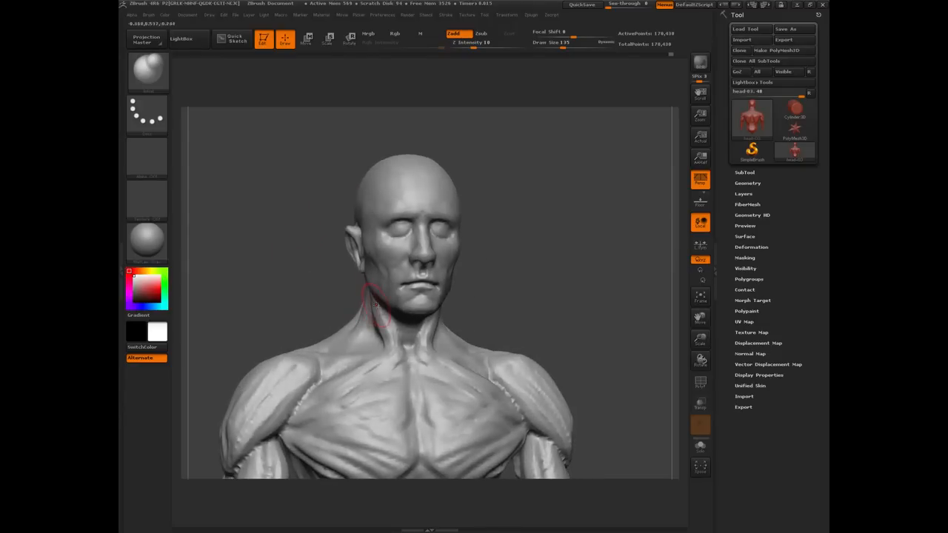
left_click_drag(303, 282, 284, 266)
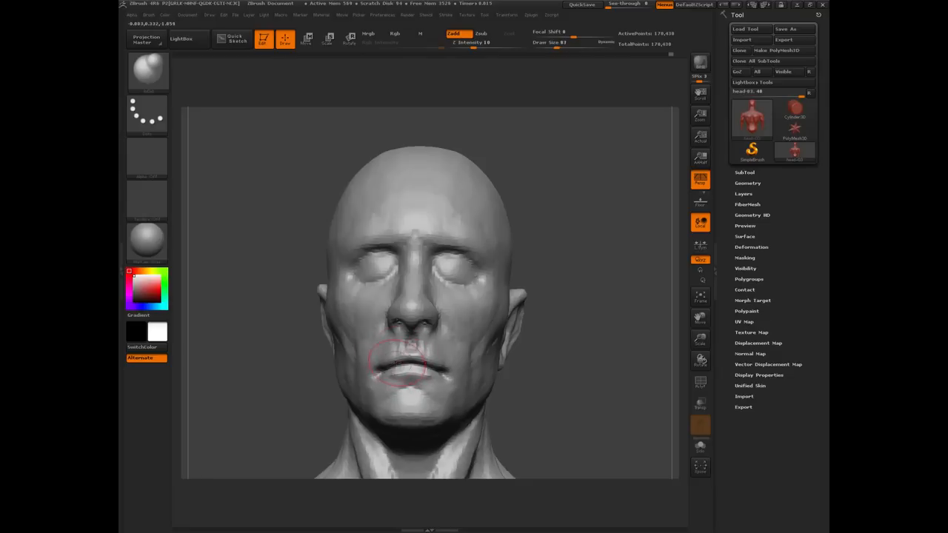
left_click_drag(317, 380, 385, 354)
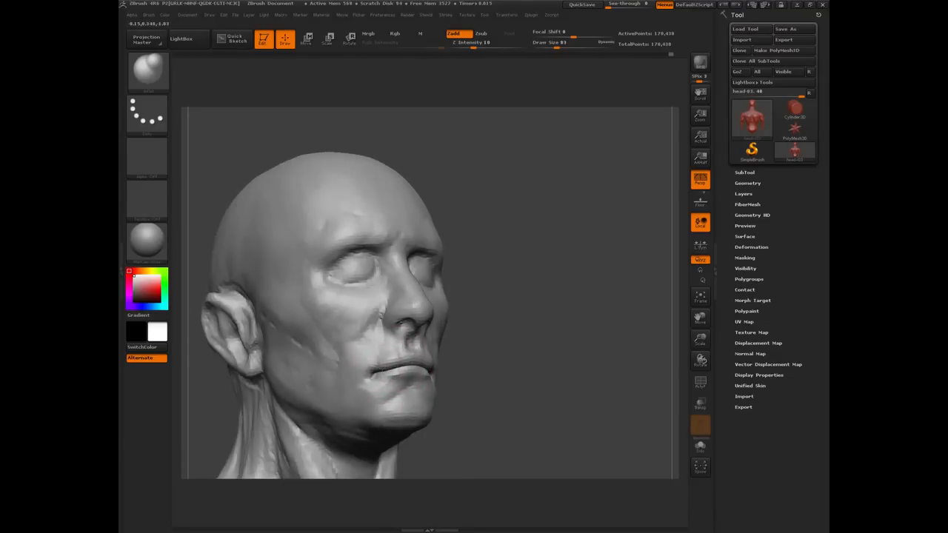
mouse_move(495, 369)
left_mouse_down()
mouse_move(262, 355)
mouse_move(272, 344)
mouse_move(272, 294)
mouse_move(273, 319)
mouse_move(293, 274)
mouse_move(299, 360)
left_mouse_up()
key("ctrl")
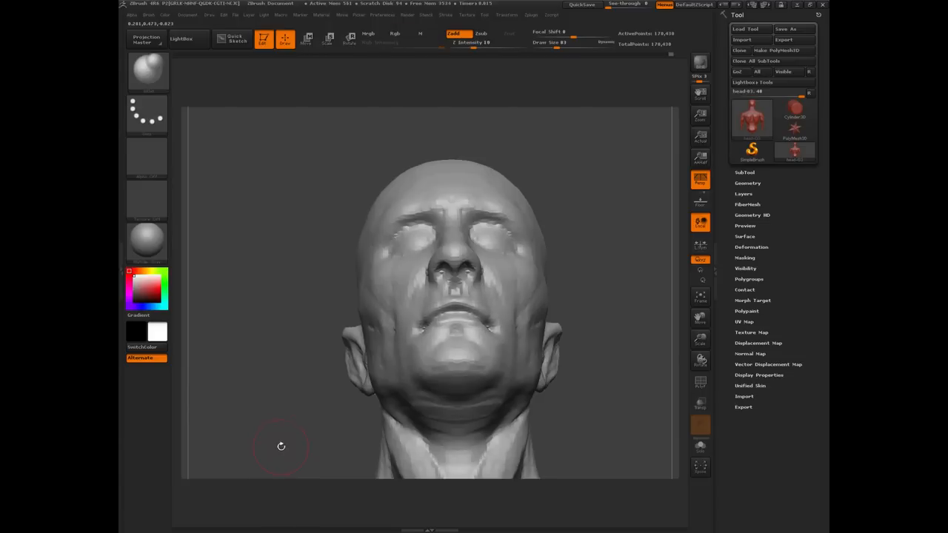
left_click_drag(276, 363, 423, 329)
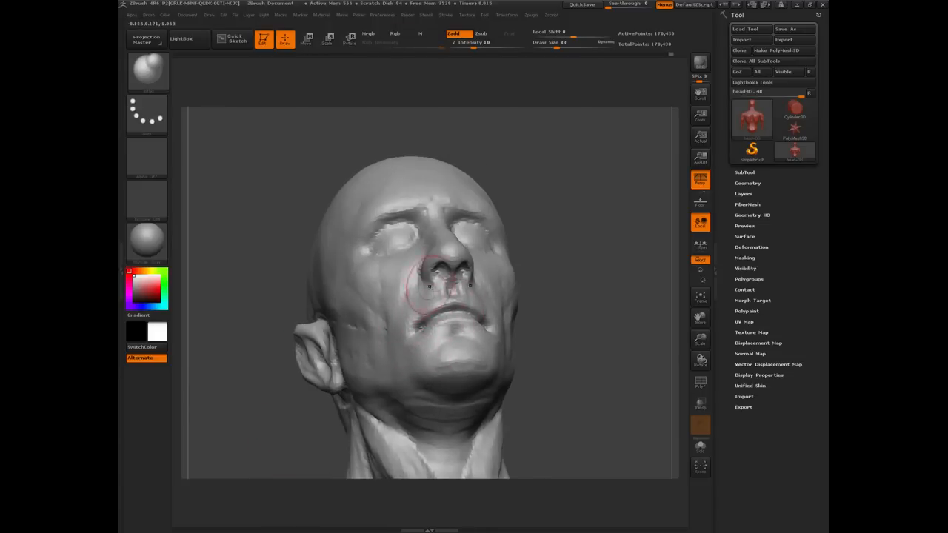
left_click_drag(429, 285, 415, 288)
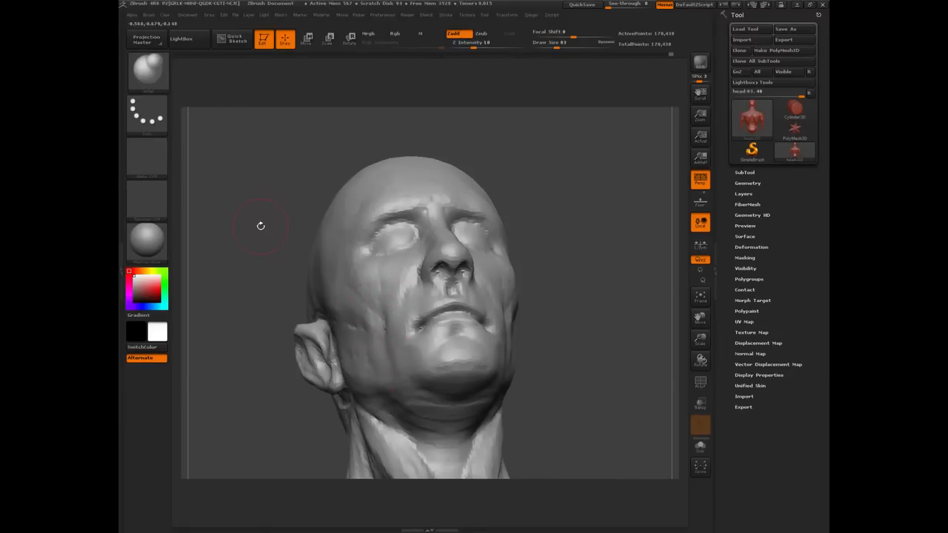
Build up the cheeks beside the nose with the Inflat brush at draw size 83, checking the head from front, three-quarter and side views.
left_click_drag(260, 225, 282, 355, "shift")
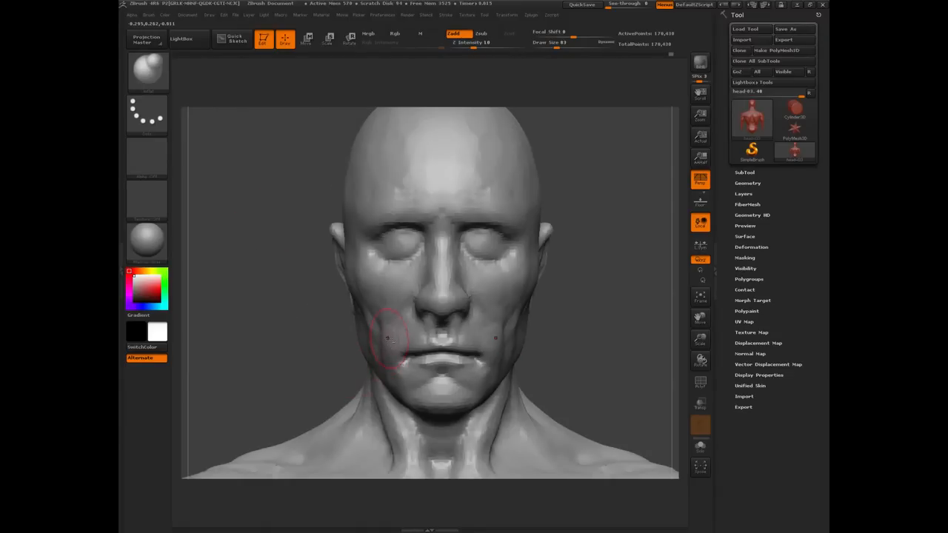
left_click_drag(337, 358, 349, 326)
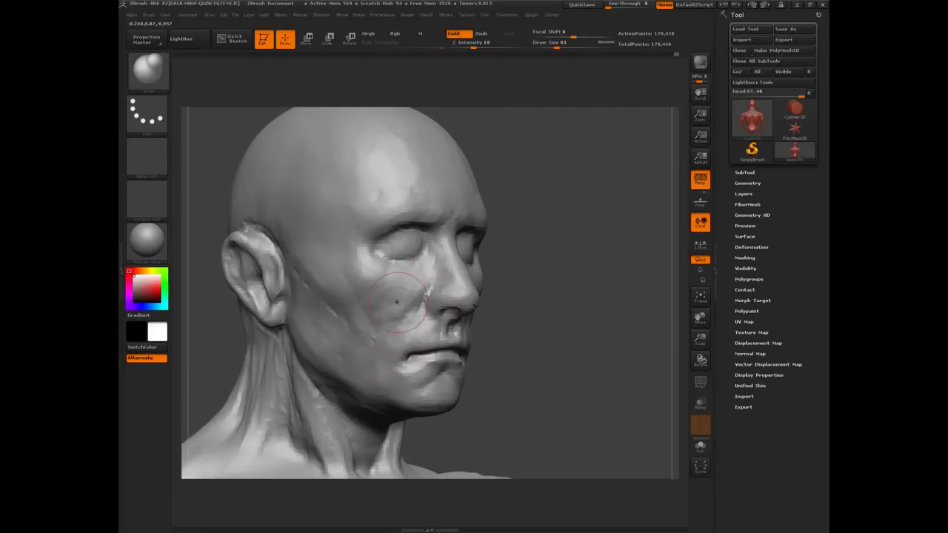
mouse_move(552, 383)
left_mouse_down("shift")
mouse_move(305, 350)
mouse_move(293, 300)
mouse_move(249, 294)
mouse_move(286, 314)
mouse_move(291, 354)
left_mouse_up("shift")
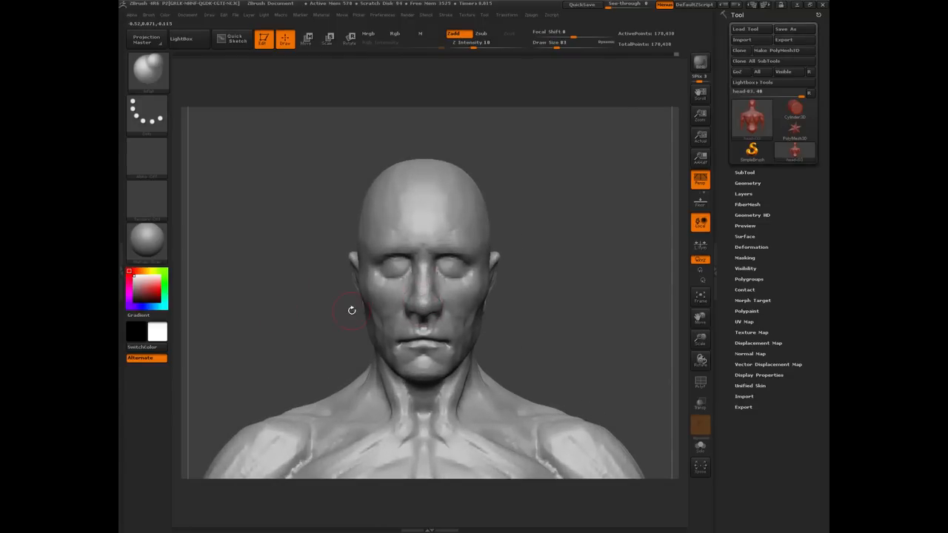
left_click_drag(325, 324, 414, 302)
left_click_drag(498, 331, 443, 261)
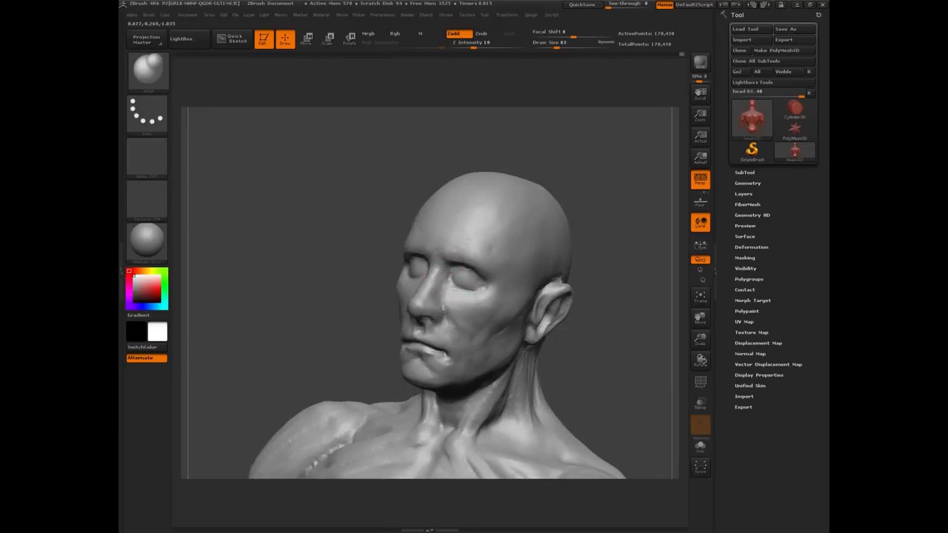
left_click_drag(346, 295, 418, 286)
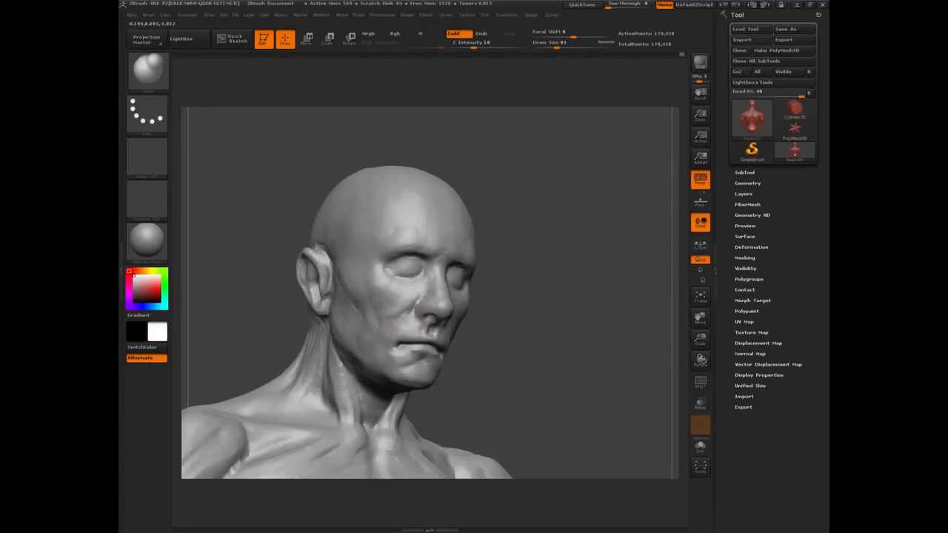
left_click_drag(482, 353, 266, 288)
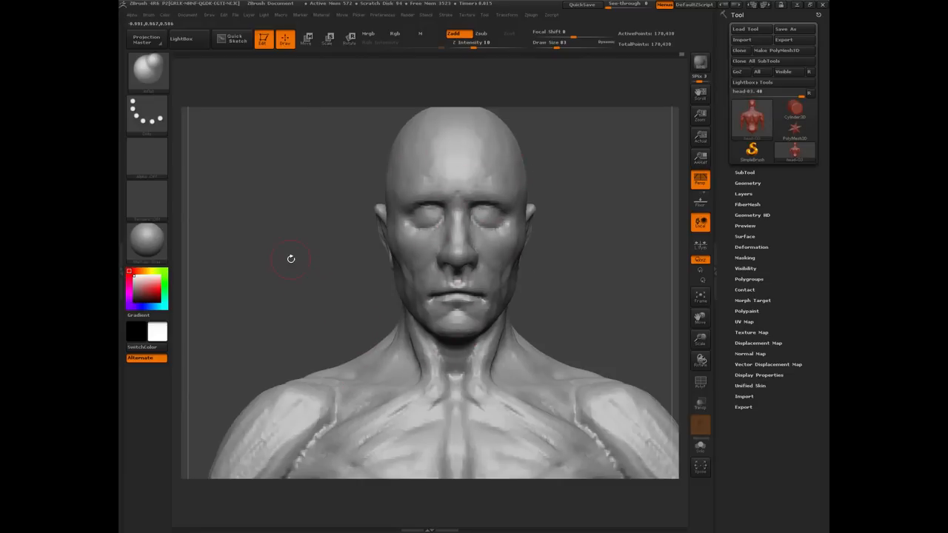
left_click_drag(273, 257, 328, 210)
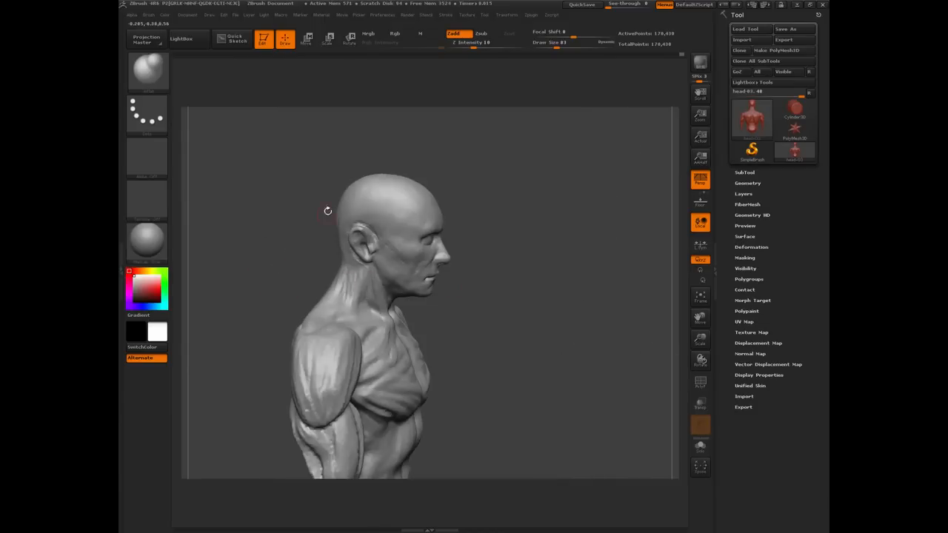
left_click_drag(296, 250, 201, 263)
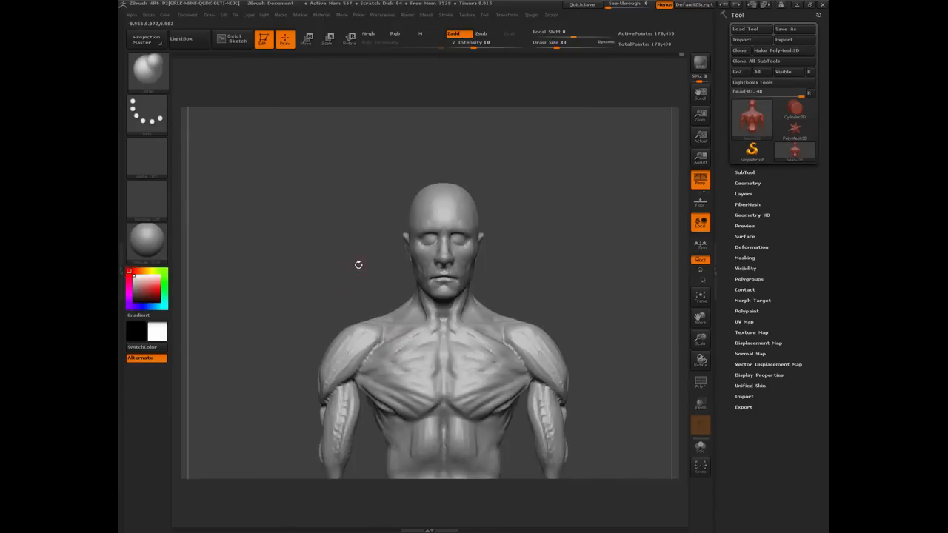
left_click_drag(357, 276, 507, 272)
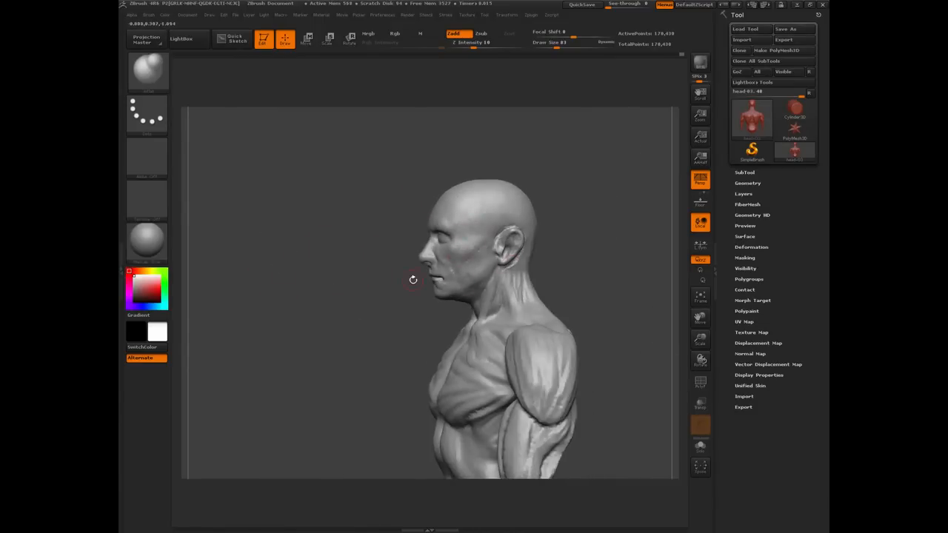
Isolate the head, neck and upper chest with the SelectLasso brush, hiding the arms and lower torso and trimming the pointed lower tip.
left_click_drag(347, 293, 393, 254)
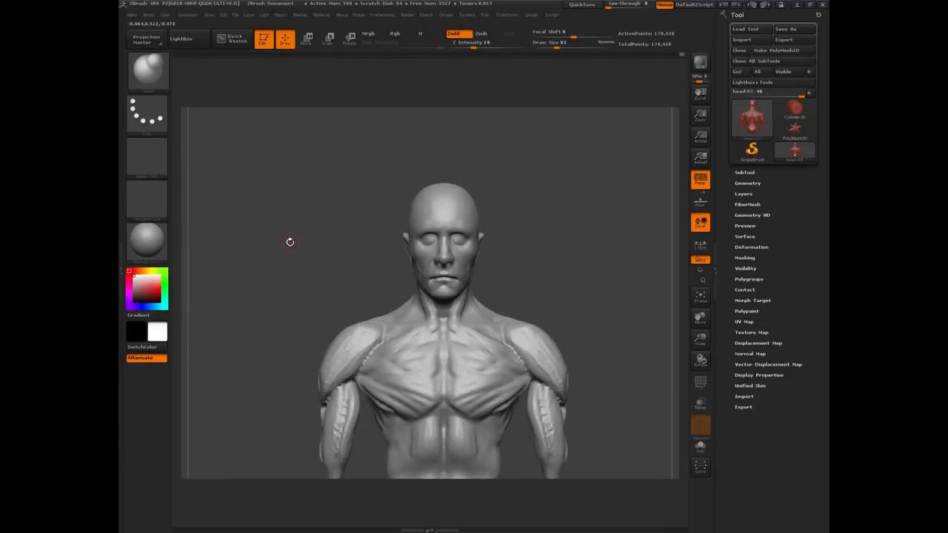
left_click_drag(284, 240, 448, 245)
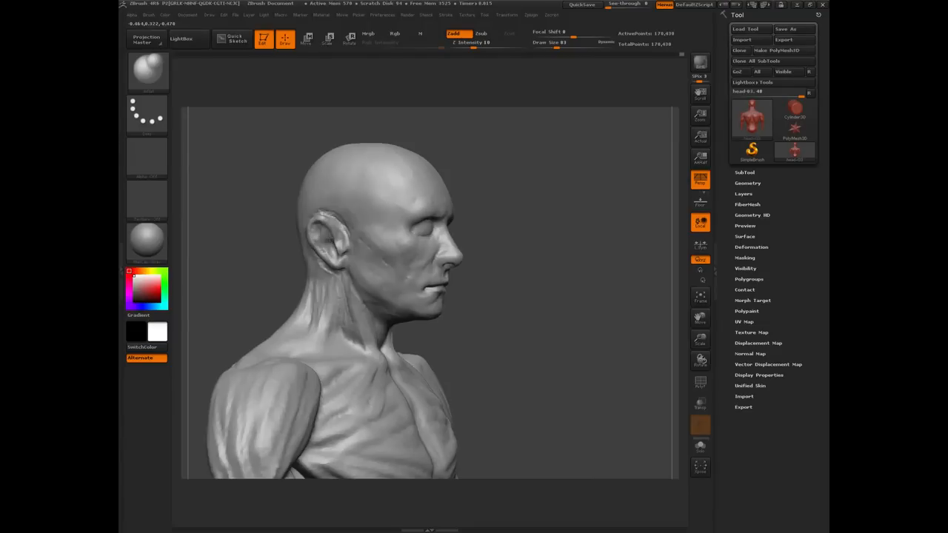
mouse_move(286, 230)
left_mouse_down()
mouse_move(294, 234)
mouse_move(257, 268)
mouse_move(267, 282)
mouse_move(253, 226)
left_mouse_up()
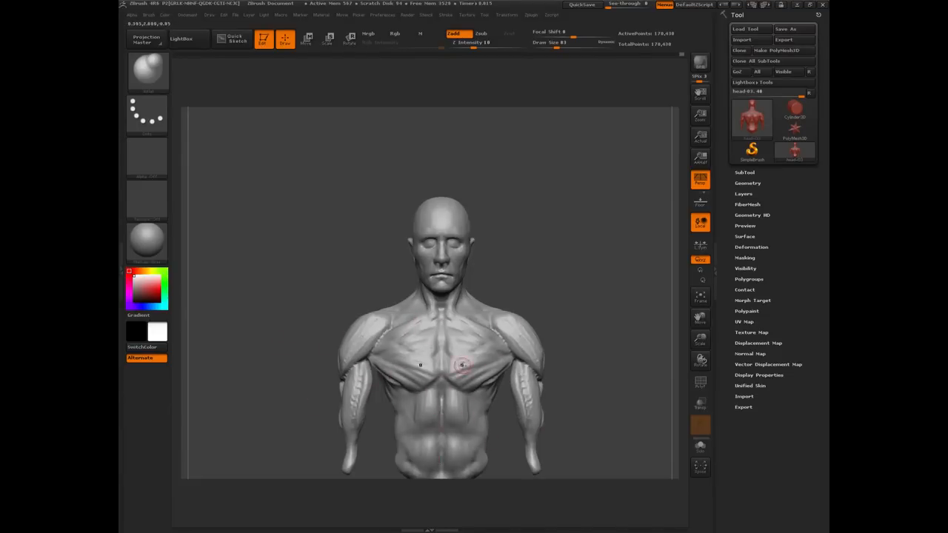
mouse_move(294, 275)
left_mouse_down()
mouse_move(278, 268)
mouse_move(289, 256)
mouse_move(333, 253)
mouse_move(285, 251)
mouse_move(264, 262)
mouse_move(398, 386)
left_mouse_up()
mouse_move(271, 231)
left_mouse_down()
mouse_move(307, 229)
mouse_move(267, 223)
left_mouse_up()
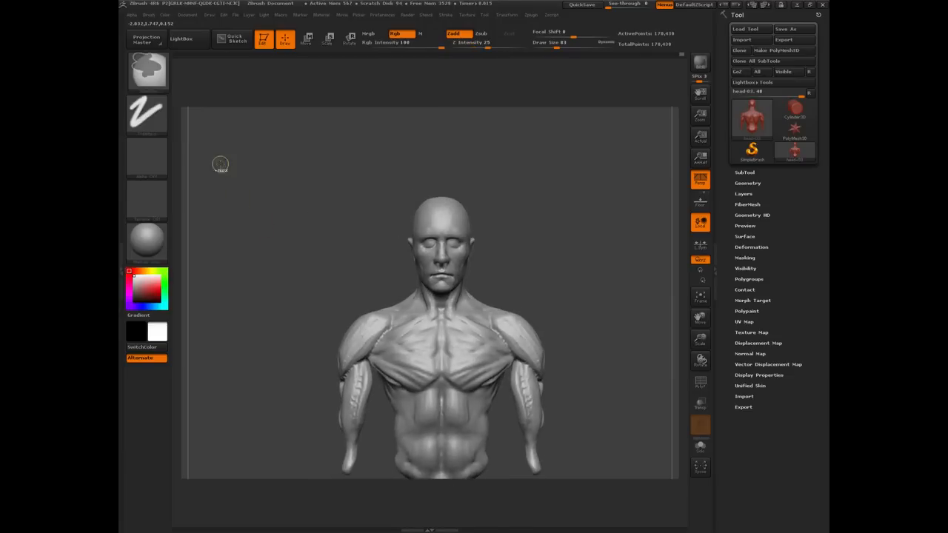
left_click(150, 71)
left_click(364, 119)
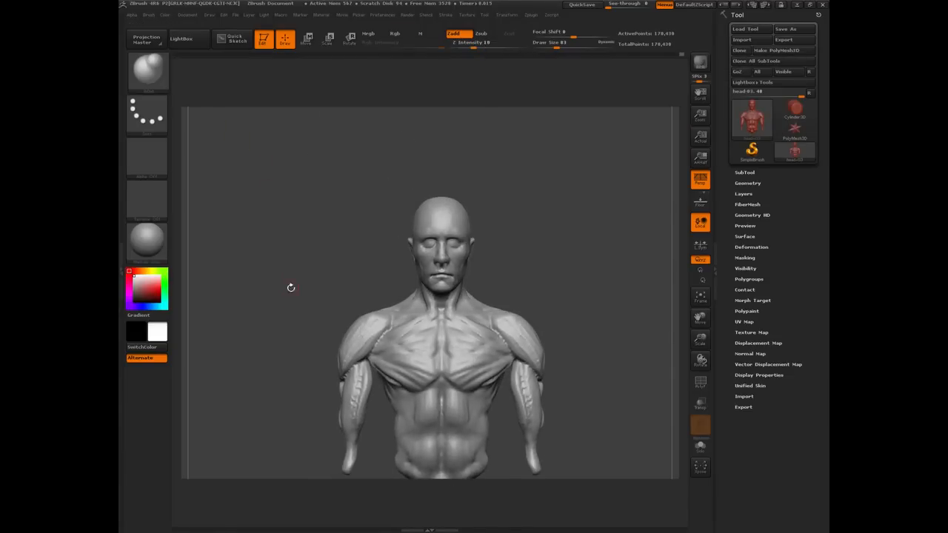
mouse_move(285, 317)
left_mouse_down("alt")
mouse_move(289, 284)
mouse_move(308, 337)
left_mouse_up("alt")
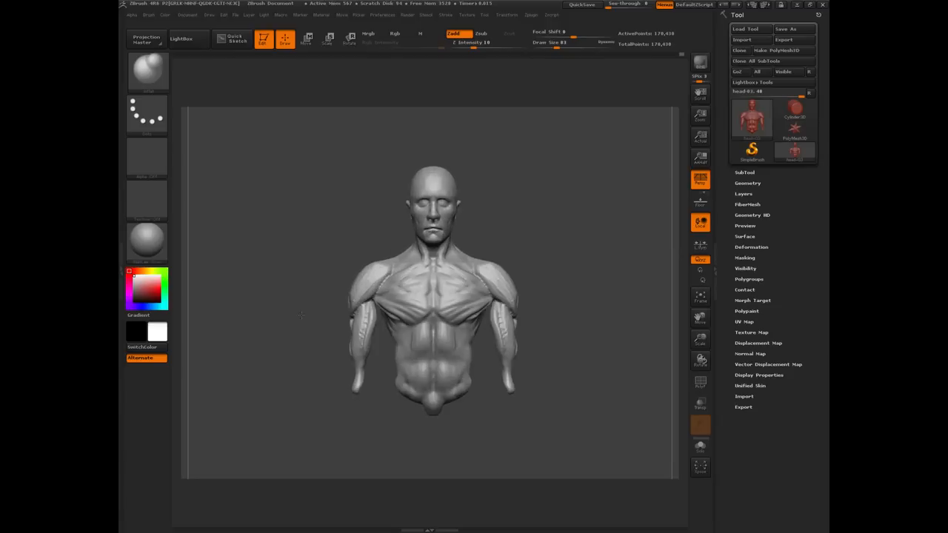
mouse_move(285, 291)
left_mouse_down("ctrl+shift")
mouse_move(322, 377)
mouse_move(418, 434)
mouse_move(444, 344)
mouse_move(413, 286)
mouse_move(286, 231)
mouse_move(291, 207)
left_mouse_up("ctrl+shift")
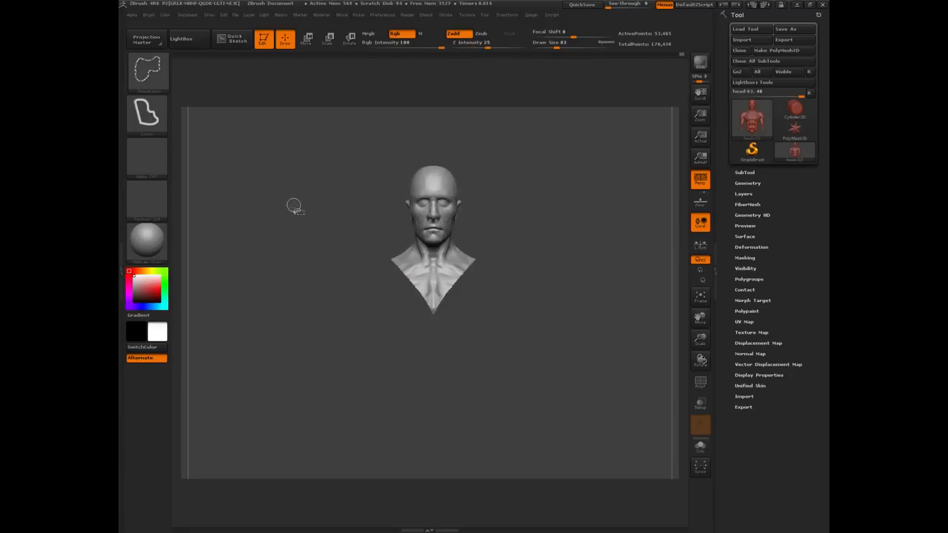
mouse_move(303, 303)
left_mouse_down("ctrl+shift")
mouse_move(423, 355)
mouse_move(497, 318)
mouse_move(305, 294)
mouse_move(301, 312)
left_mouse_up("ctrl+shift")
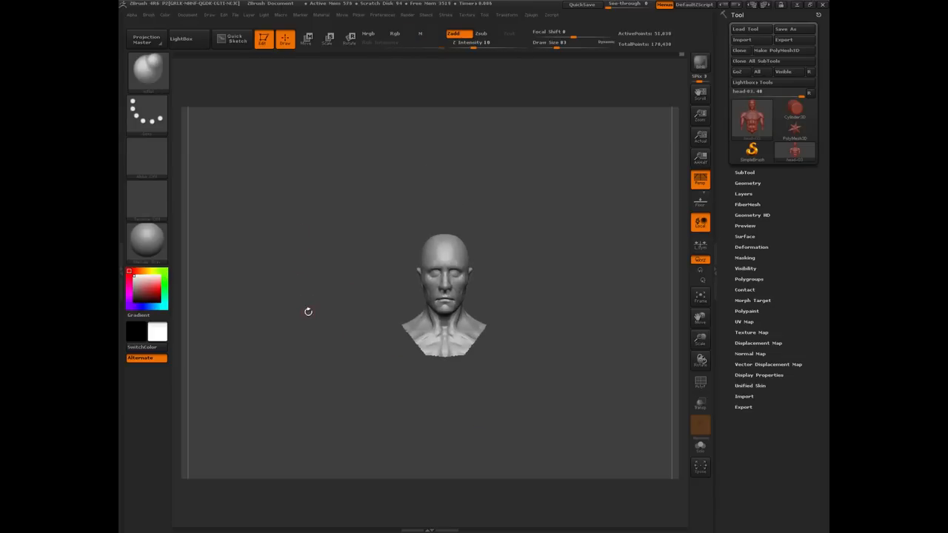
Examine the isolated head and neck from front and side views, and restore the hidden parts of the body.
key("f")
left_click_drag(265, 293, 281, 296)
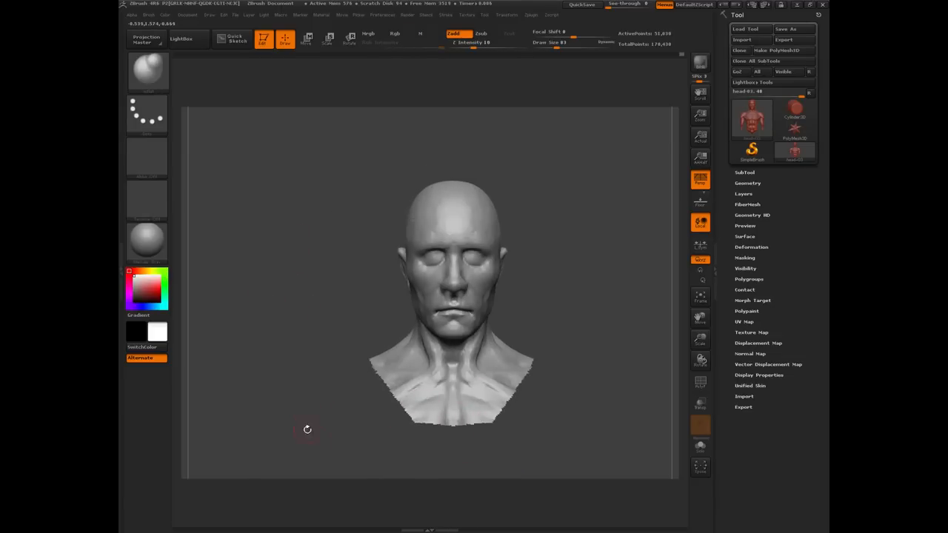
left_click_drag(331, 427, 429, 412, "alt")
mouse_move(300, 375)
left_mouse_down()
mouse_move(415, 374)
mouse_move(312, 369)
left_mouse_up()
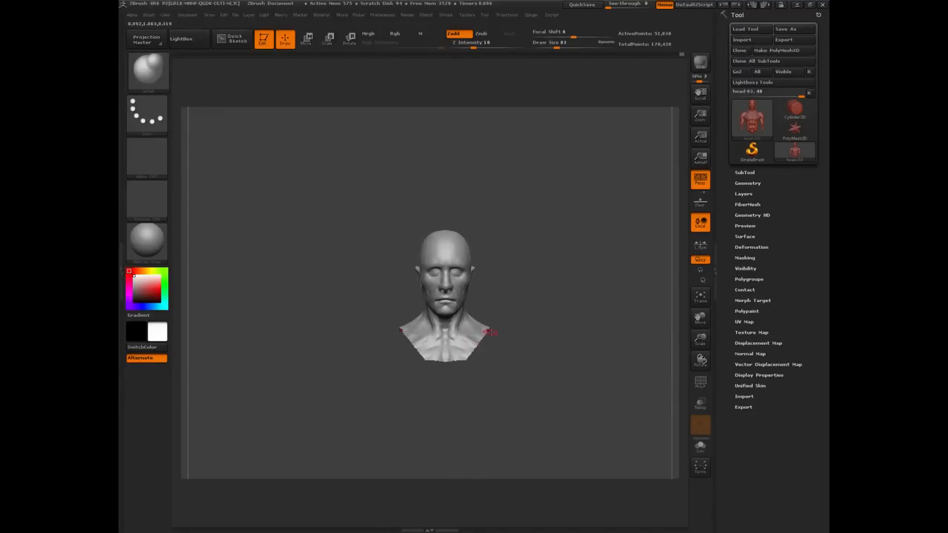
left_click_drag(376, 386, 321, 338)
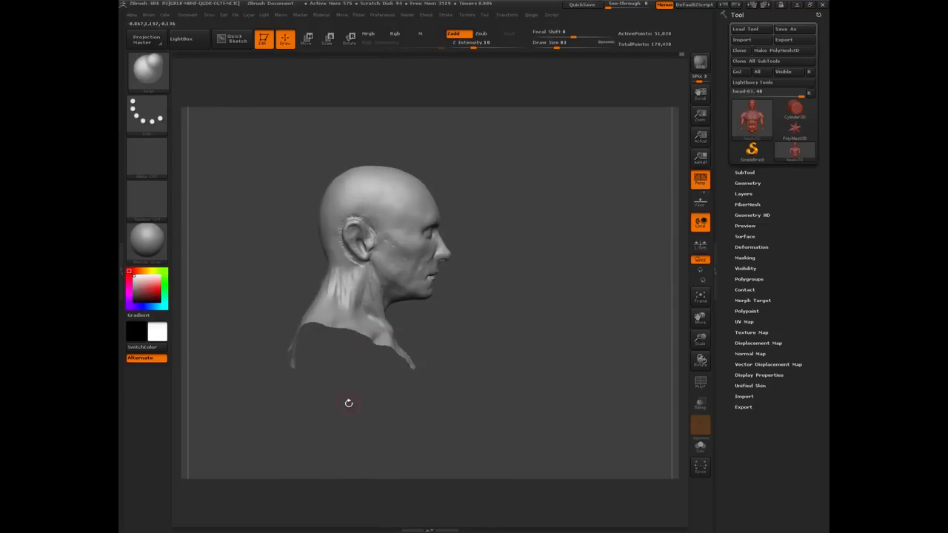
left_click_drag(348, 402, 403, 345, "shift")
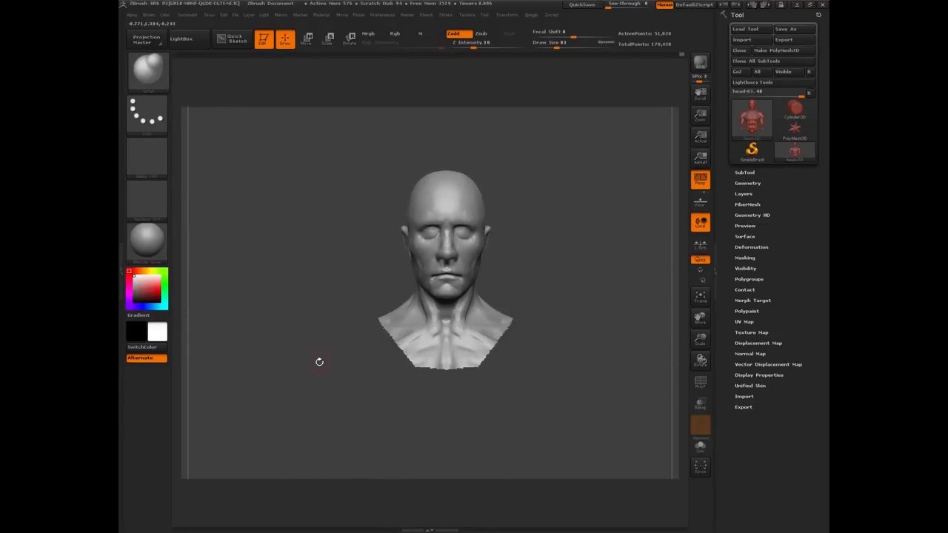
left_click(275, 277, "ctrl+shift")
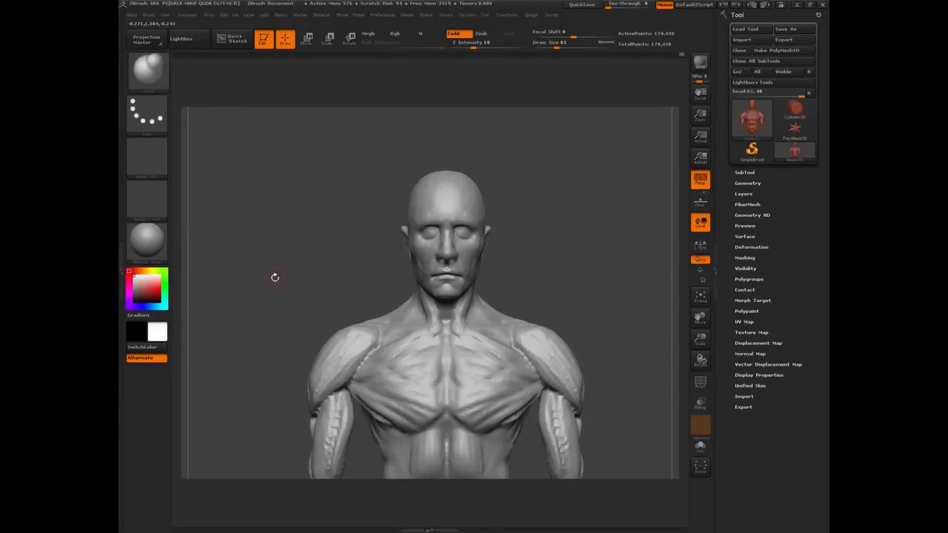
Examine the head's size and proportions against the shoulders and full torso, both at a distance and close up.
left_click_drag(293, 285, 293, 241, "alt")
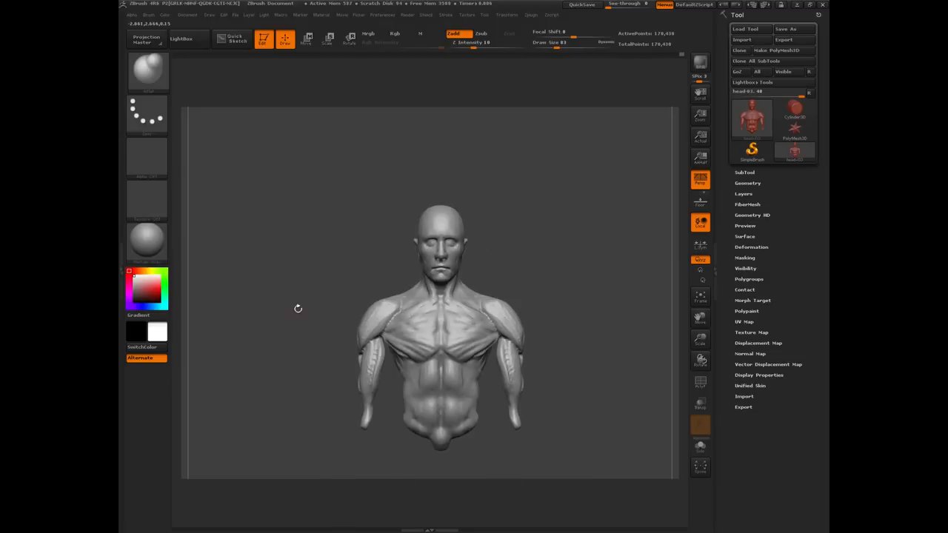
mouse_move(282, 296)
left_mouse_down()
mouse_move(351, 299)
mouse_move(276, 299)
left_mouse_up()
left_click_drag(300, 275, 301, 326)
mouse_move(255, 307)
left_mouse_down()
mouse_move(233, 311)
mouse_move(277, 314)
mouse_move(279, 271)
mouse_move(285, 294)
mouse_move(360, 285)
mouse_move(297, 257)
left_mouse_up()
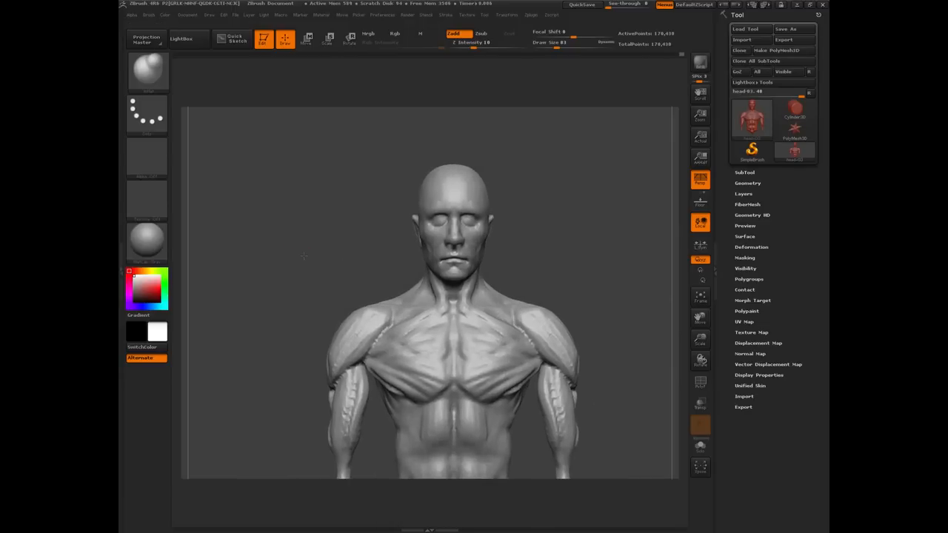
mouse_move(303, 256)
left_mouse_down()
mouse_move(333, 251)
mouse_move(324, 234)
mouse_move(298, 255)
left_mouse_up()
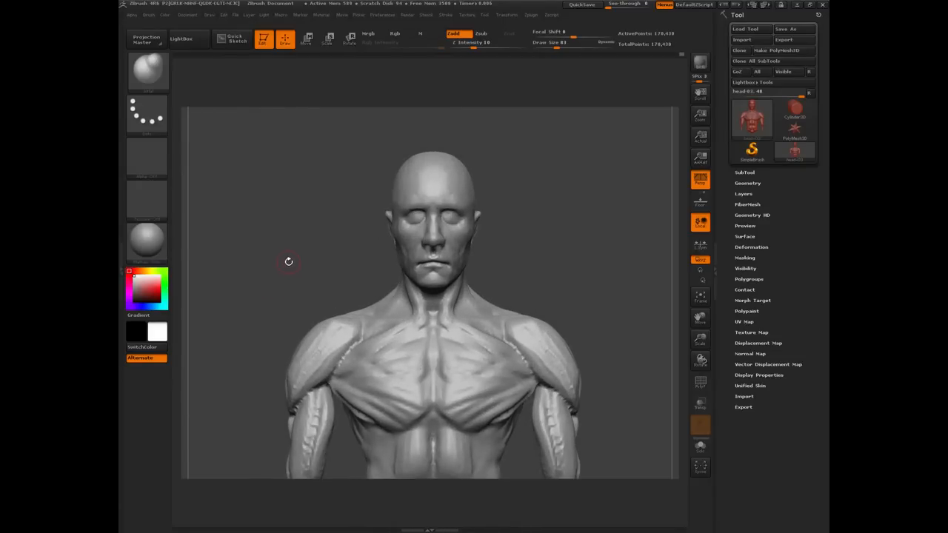
mouse_move(288, 261)
left_mouse_down()
mouse_move(236, 262)
mouse_move(292, 263)
left_mouse_up()
left_click_drag(261, 279, 295, 279)
mouse_move(277, 243)
left_mouse_down()
mouse_move(296, 256)
mouse_move(285, 238)
left_mouse_up()
mouse_move(283, 238)
left_mouse_down("shift")
mouse_move(315, 275)
mouse_move(303, 260)
mouse_move(283, 254)
mouse_move(285, 264)
left_mouse_up("shift")
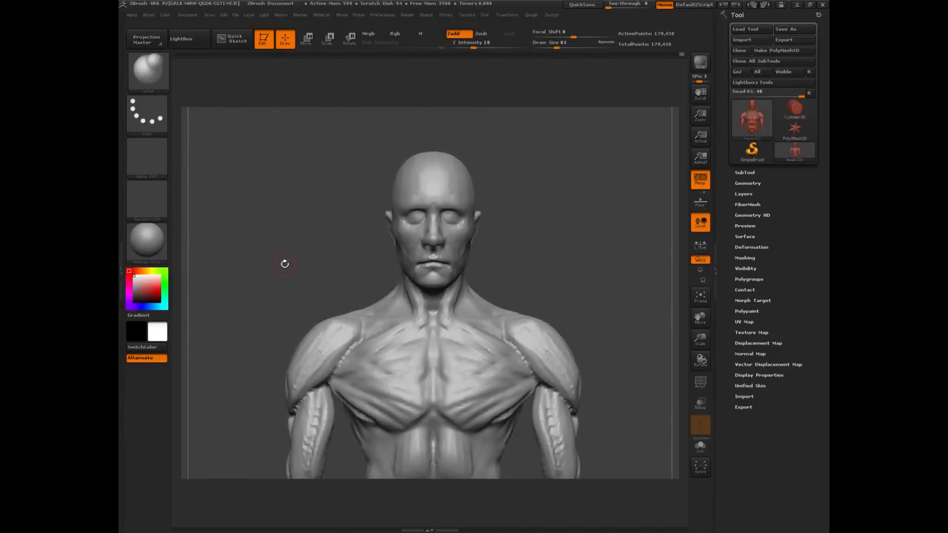